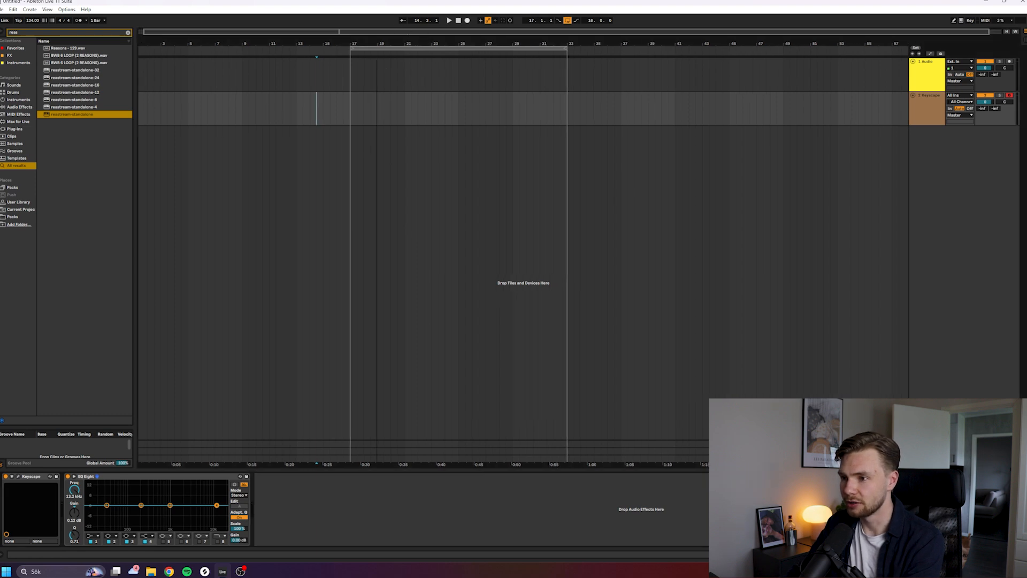
Record a piano chord progression with bass notes as a MIDI clip on the Keyscape track.
left_click_drag(406, 31, 376, 34)
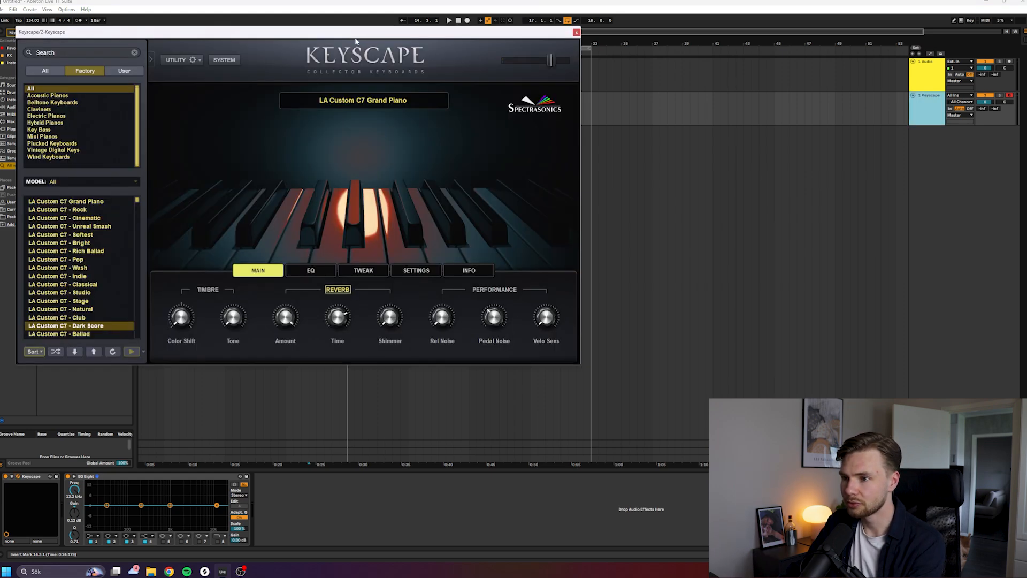
left_click_drag(355, 39, 531, 39)
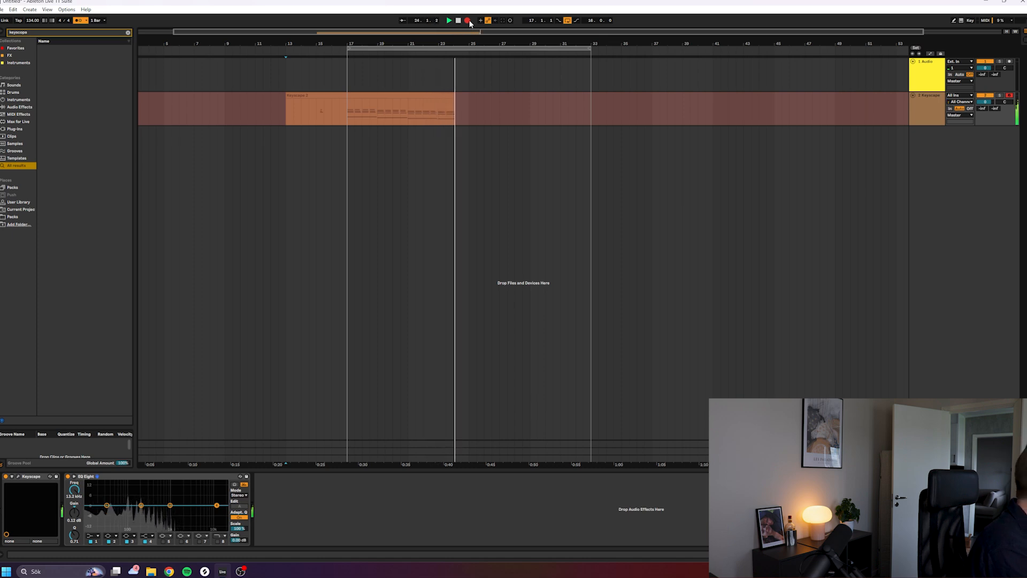
left_click(468, 20)
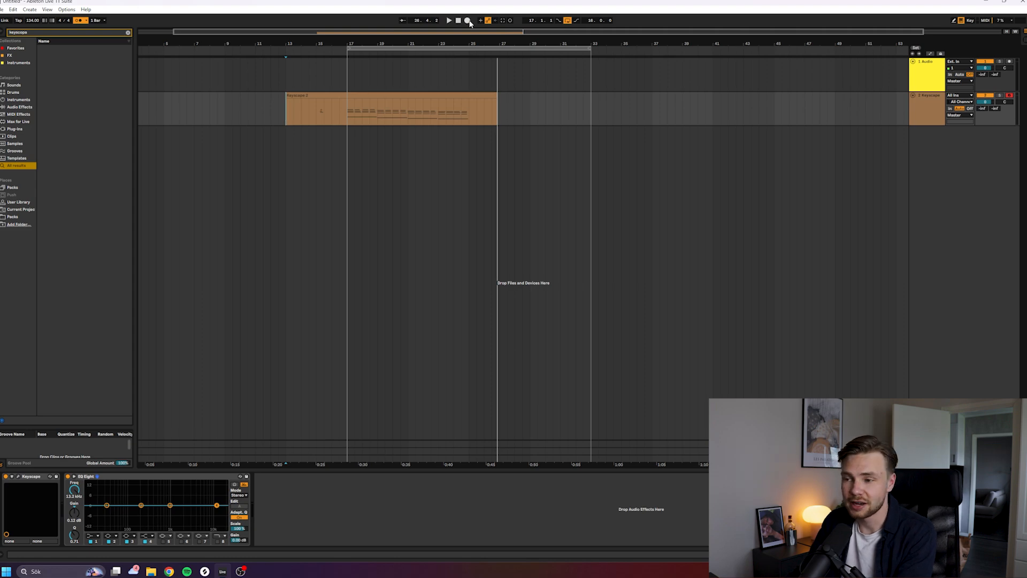
Trim the recorded Keyscape clip to run from bar 17 to bar 25 and open its notes in an enlarged editor.
left_click(442, 97)
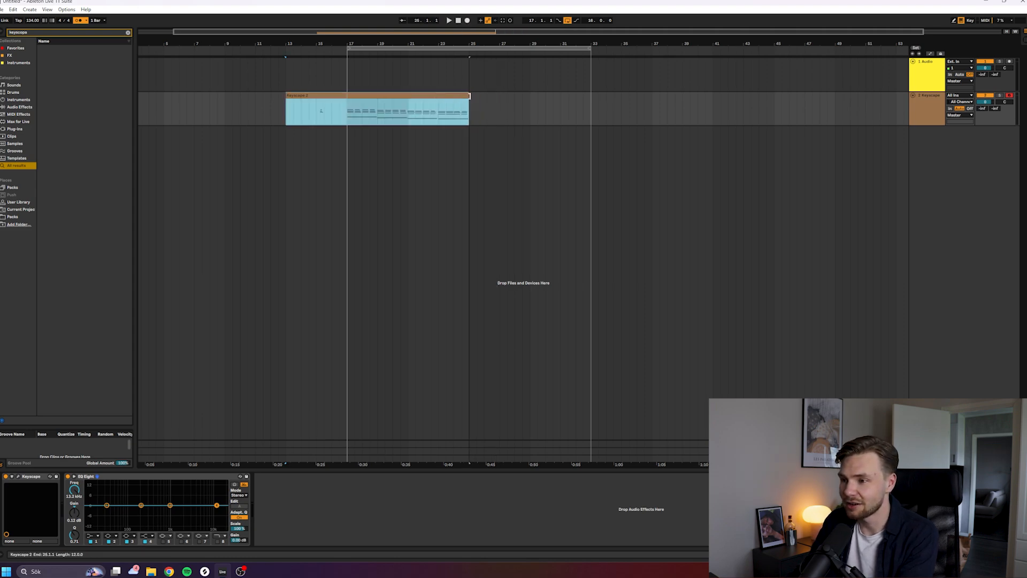
left_click_drag(291, 95, 342, 97)
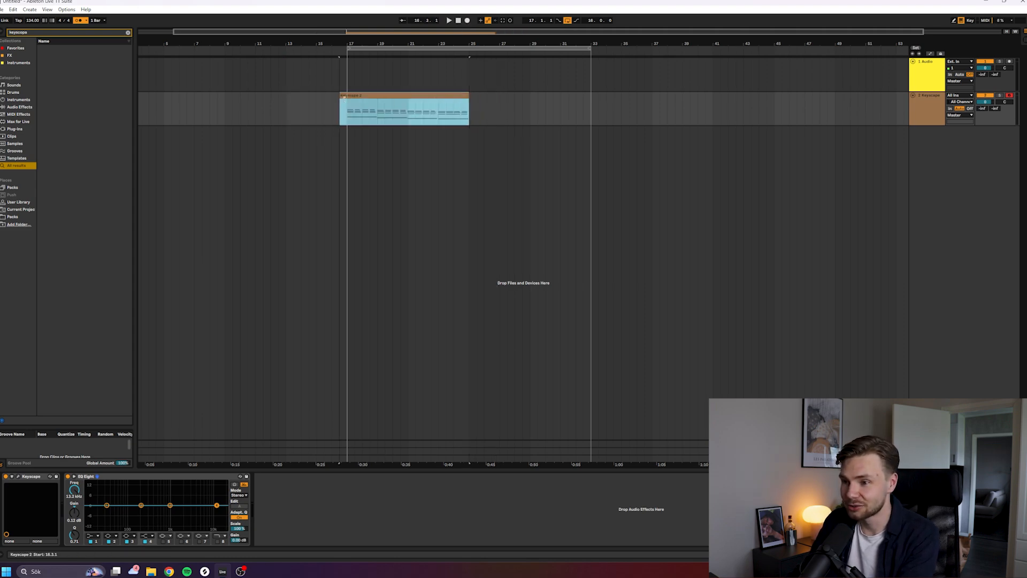
double_click(365, 103)
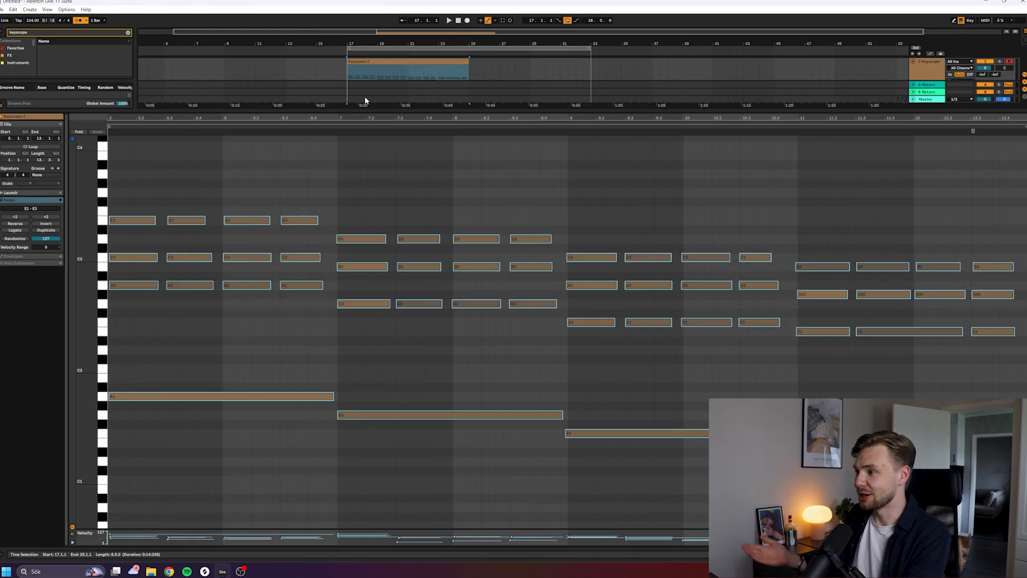
left_click_drag(357, 110, 357, 148)
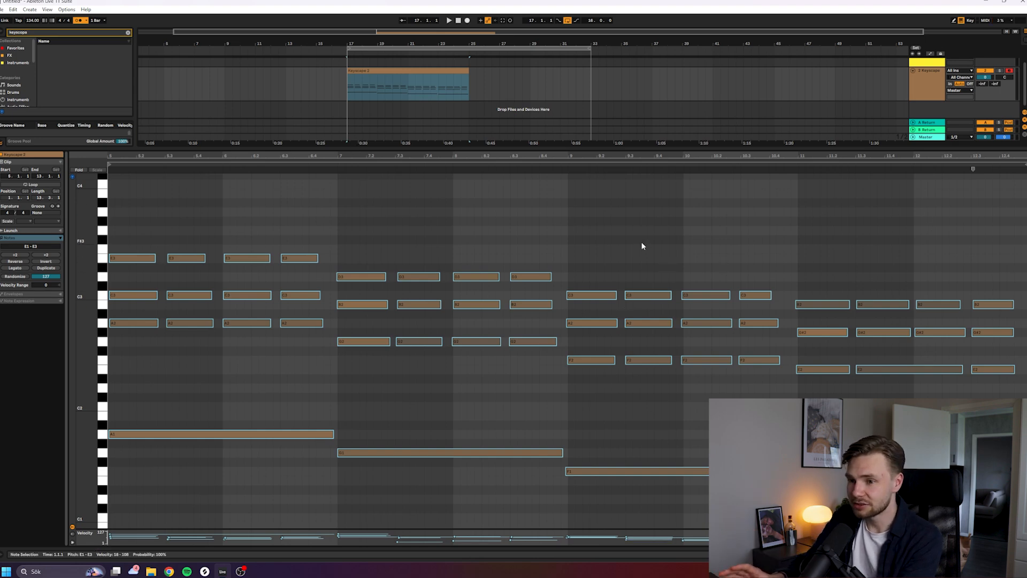
Try the F2 notes of the third chord one octave higher.
left_click_drag(580, 349, 753, 362)
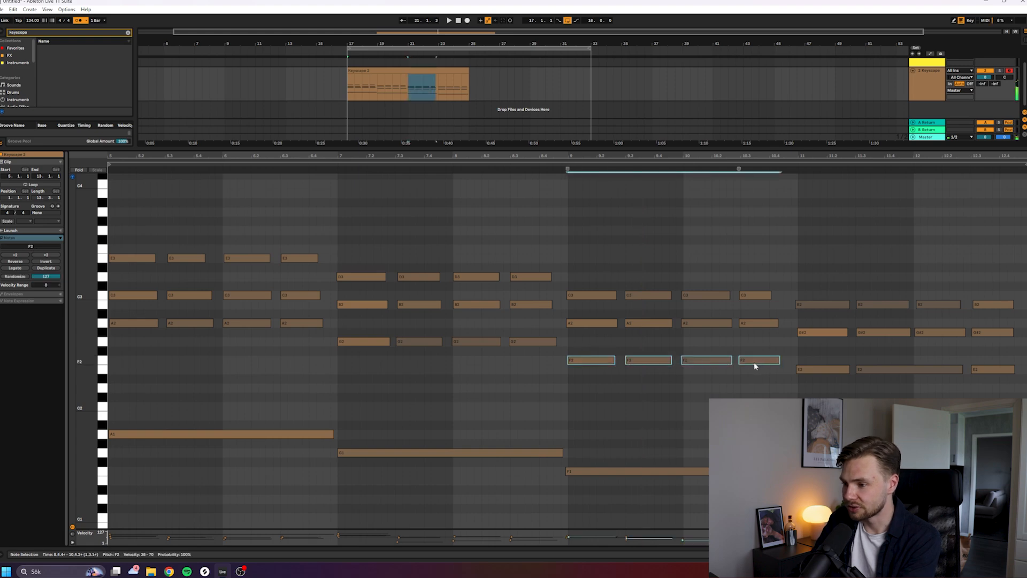
key("shift+Up")
key("shift+Down")
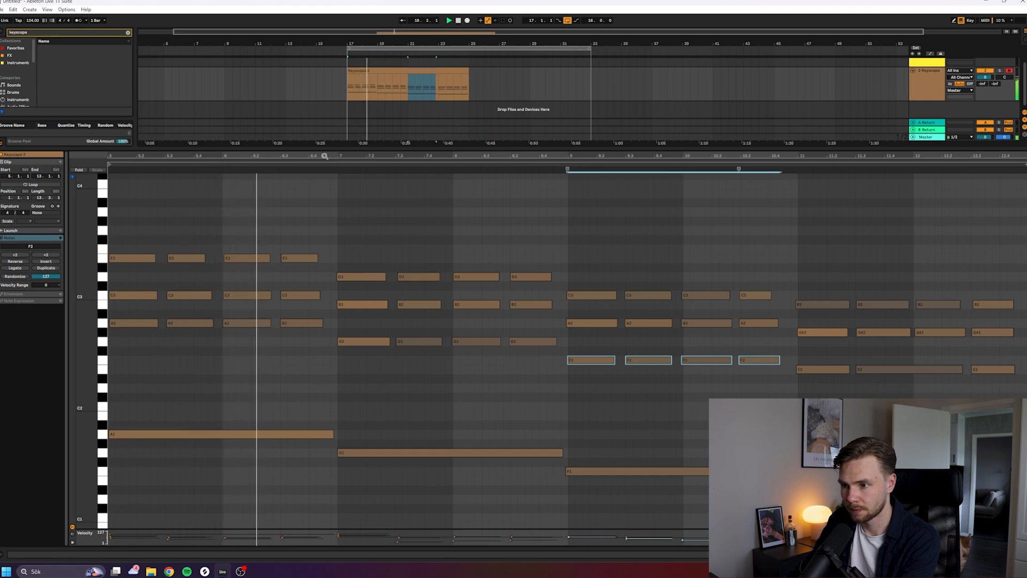
Raise the lowest chord notes of the third and fourth chords by an octave, and transpose all the clip's notes up an octave.
left_click_drag(331, 145, 332, 128)
left_click_drag(568, 333, 967, 368)
key("shift+Up")
left_click(782, 347)
key("shift+Up")
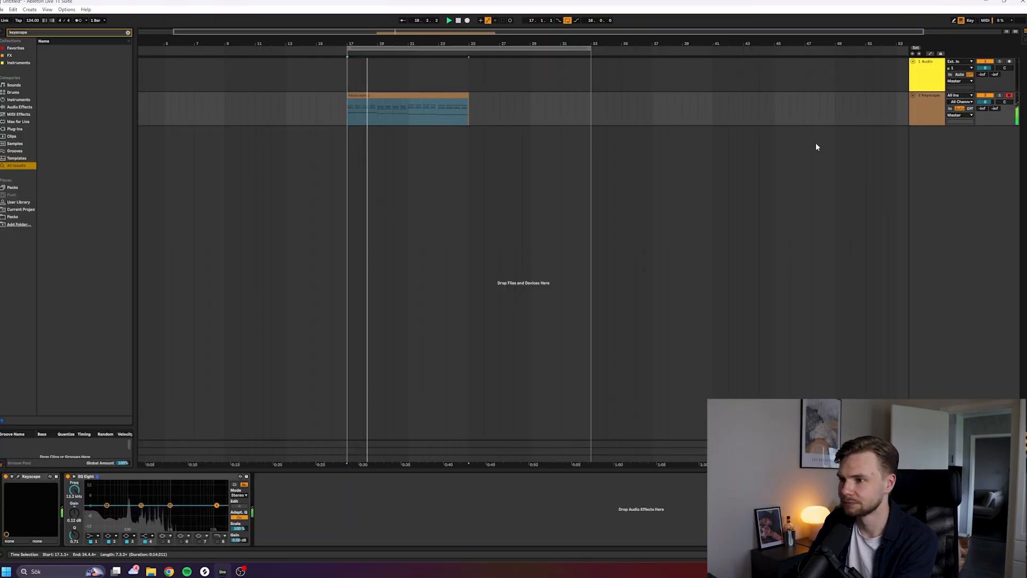
Duplicate the Keyscape clip to fill bars 25 to 33.
left_click(615, 107)
left_click(461, 95)
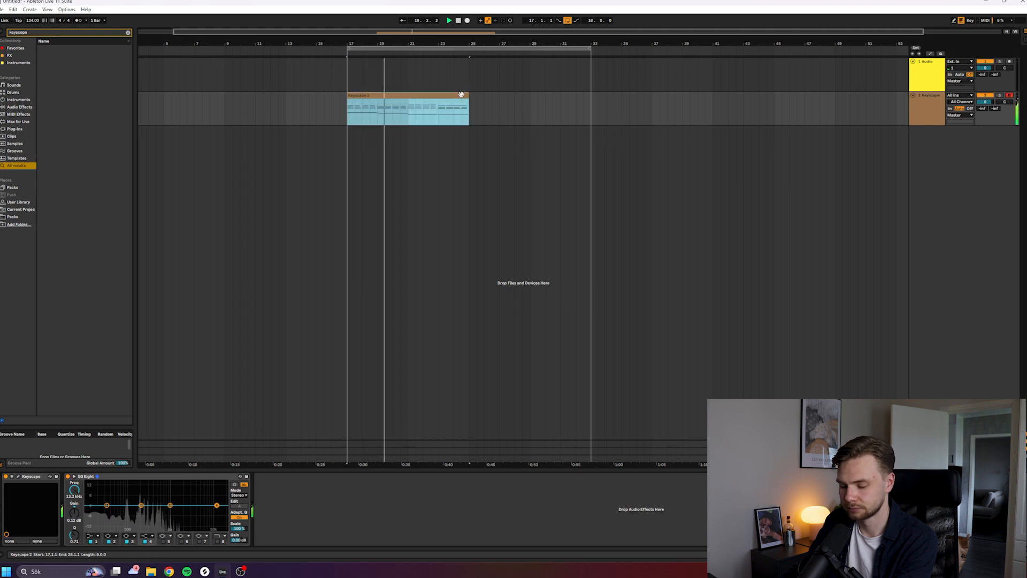
key("ctrl+d")
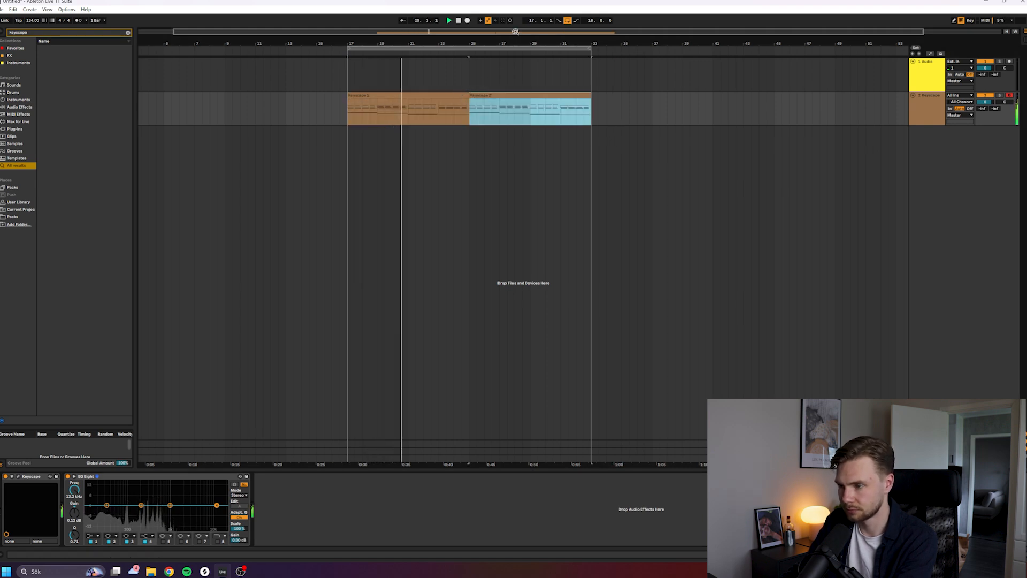
left_click_drag(516, 32, 517, 21)
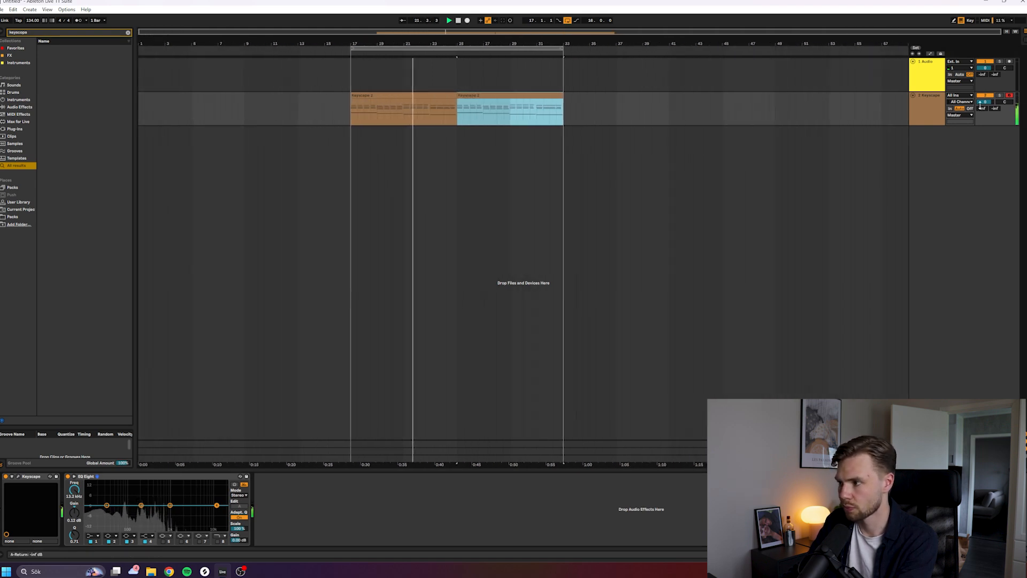
Vary the end of the fourth chord's bass line in the first Keyscape clip with a short E2 followed by a G2, and play it.
double_click(435, 94)
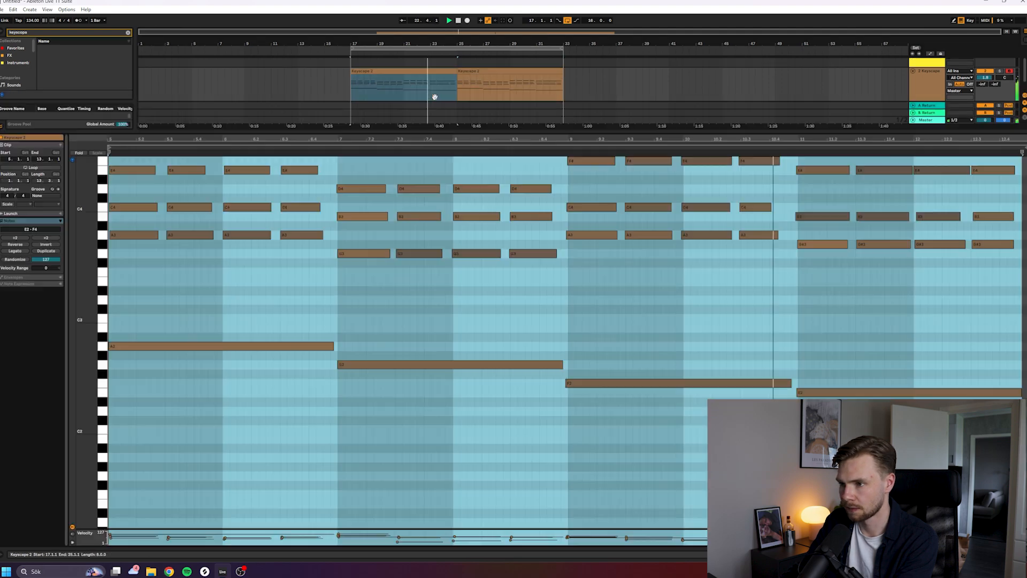
left_click(662, 306)
scroll(856, 337, "up", 1)
left_click(942, 343)
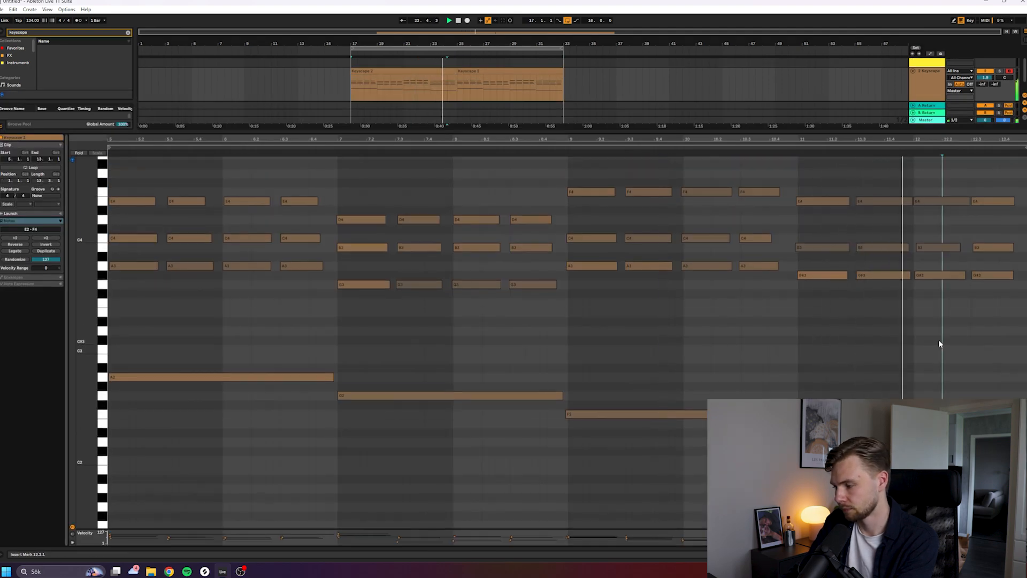
left_click(994, 275)
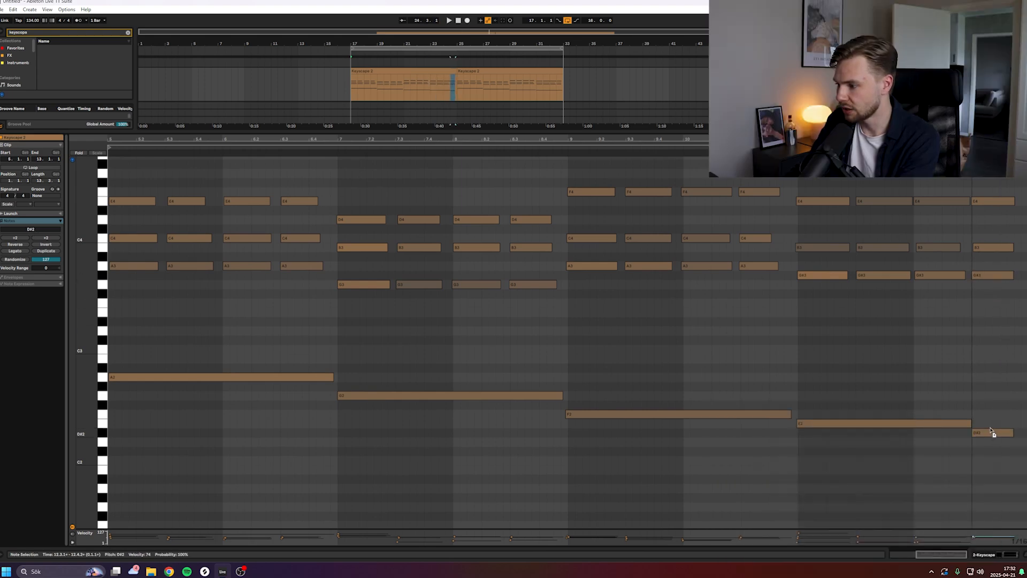
left_click(450, 89)
key("space")
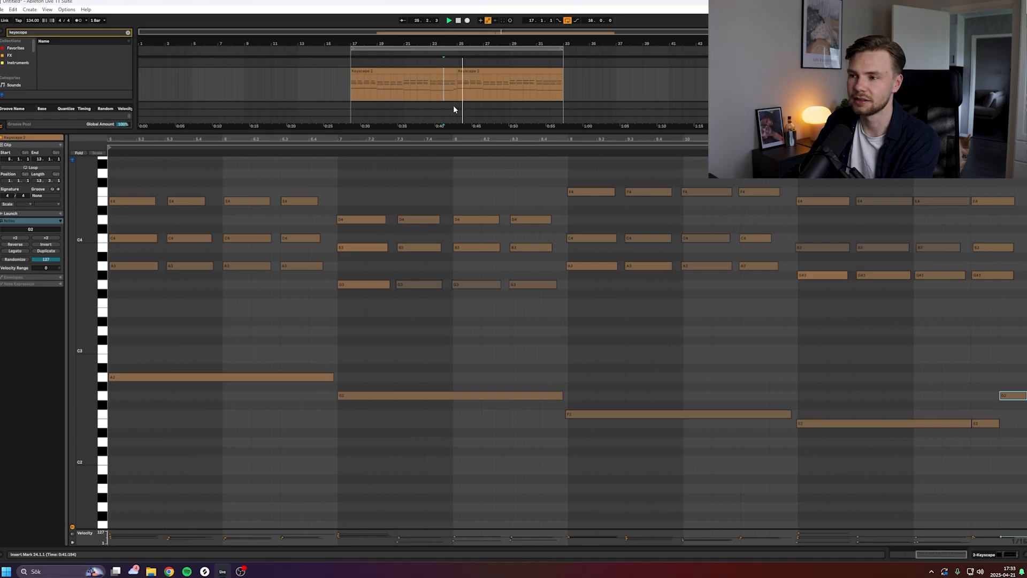
left_click(522, 71)
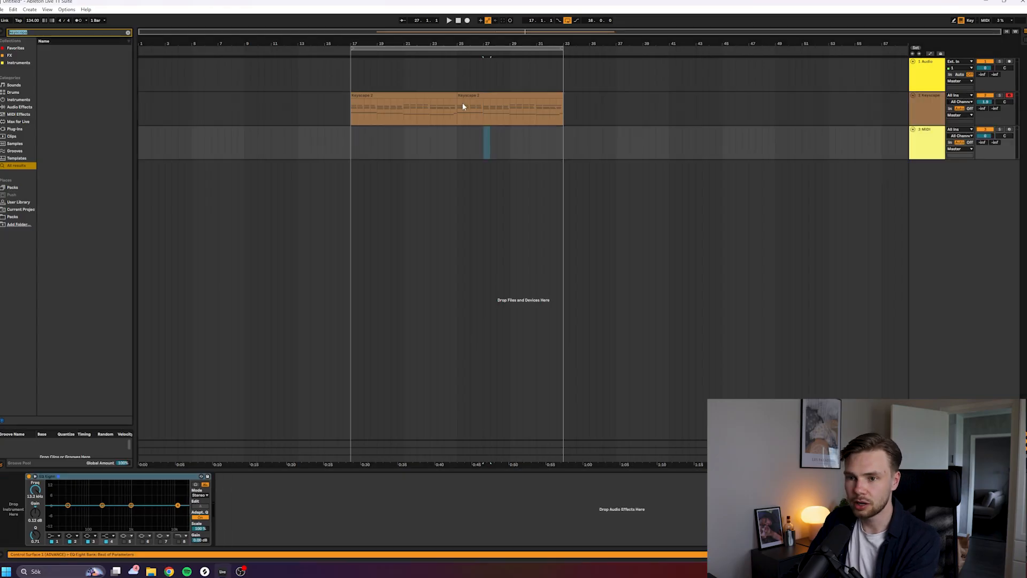
Load Omnisphere on the new MIDI track and choose an Acoustic Strings patch from the Pads + Strings category.
type("mnis")
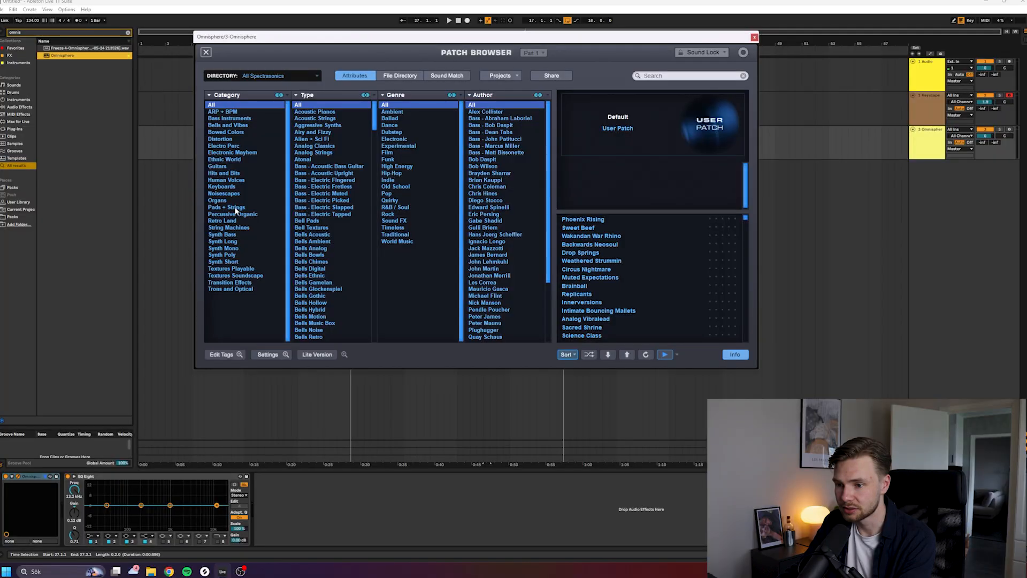
left_click(227, 207)
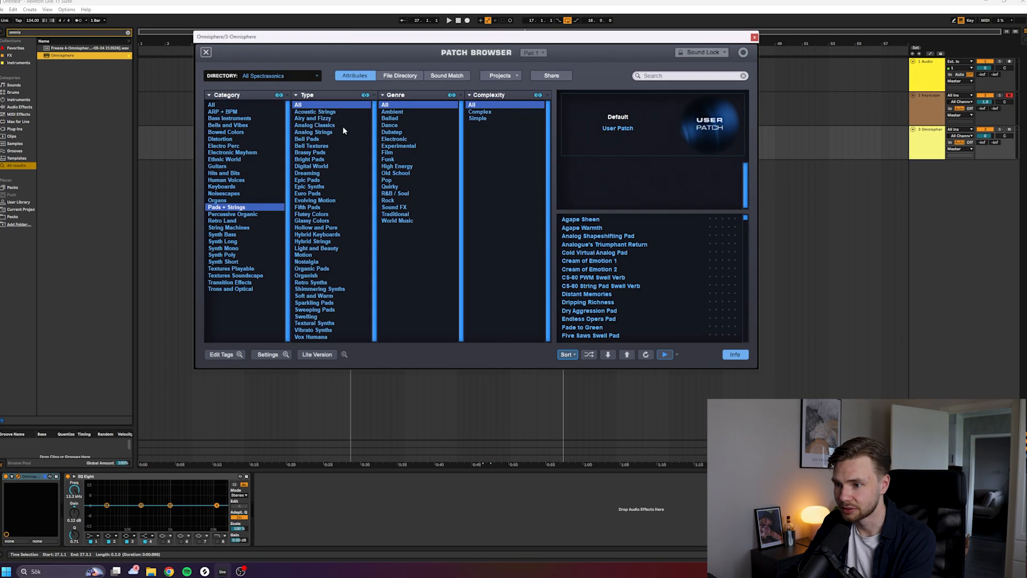
left_click(315, 111)
left_click(608, 228)
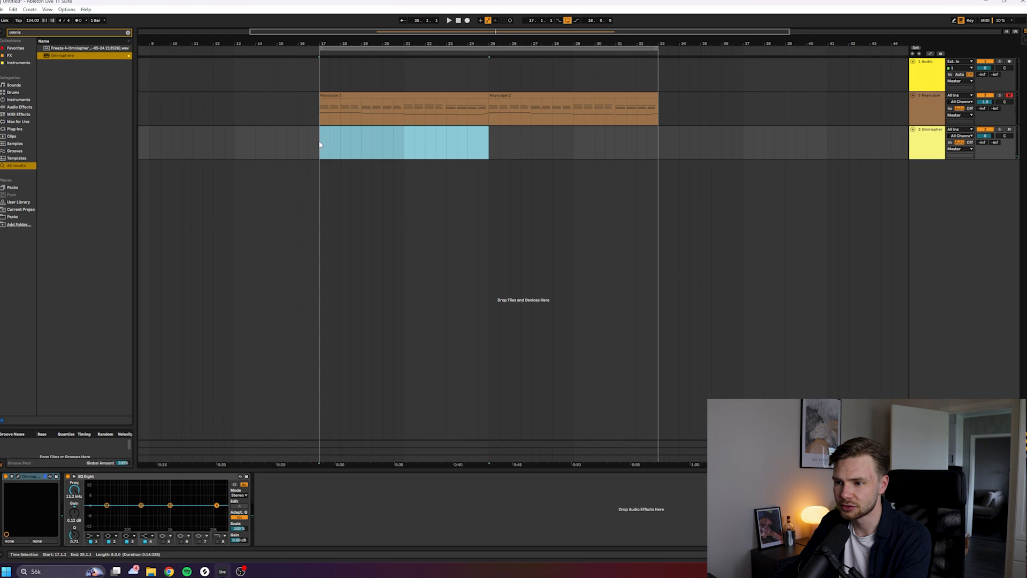
Create an empty MIDI clip on the Omnisphere track from bar 17 to bar 25.
left_click_drag(489, 144, 481, 148)
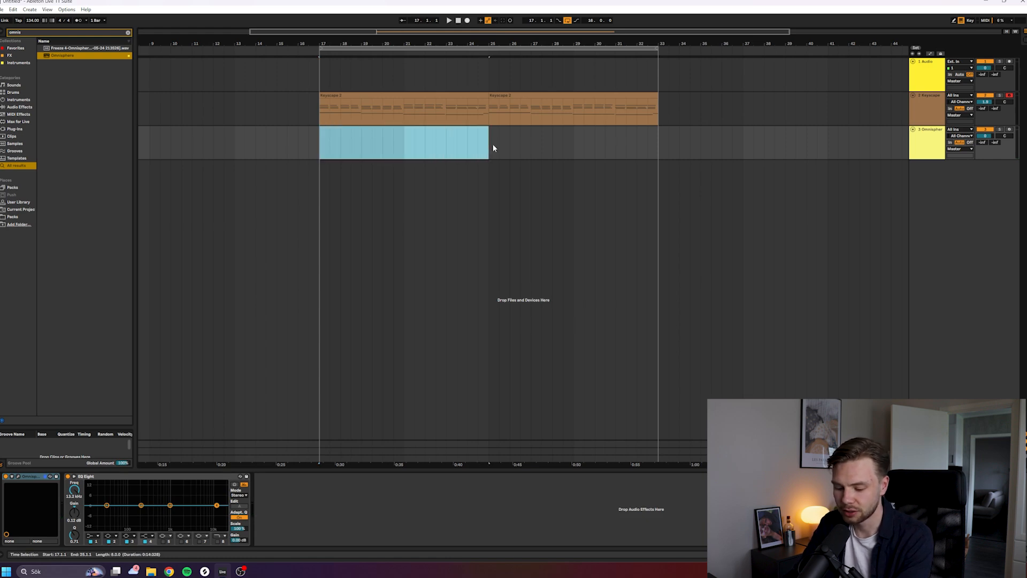
key("ctrl+shift+m")
key("shift+Tab")
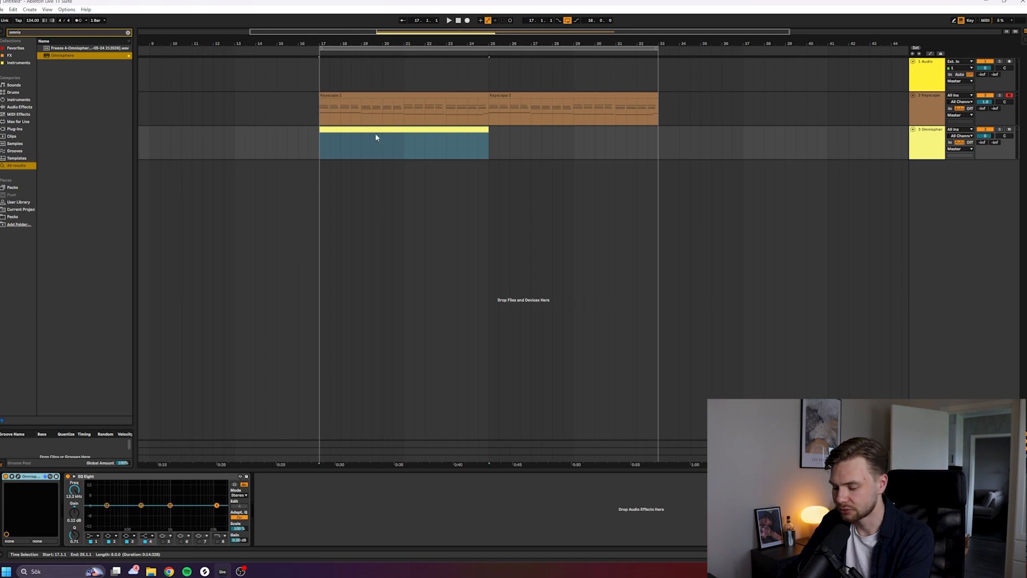
Copy all notes of the first Keyscape clip into the new Omnisphere clip.
double_click(373, 110)
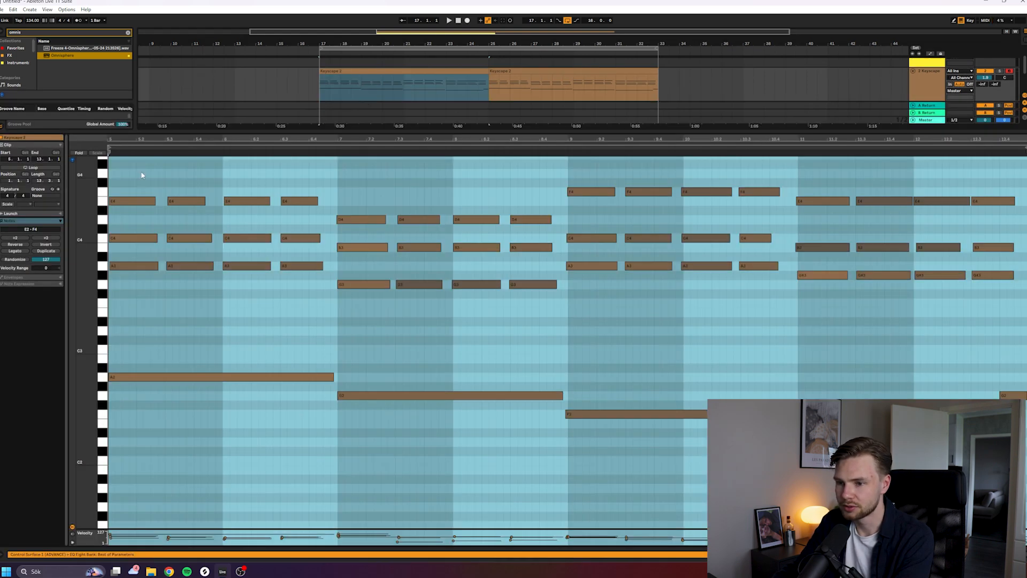
left_click_drag(130, 170, 995, 428)
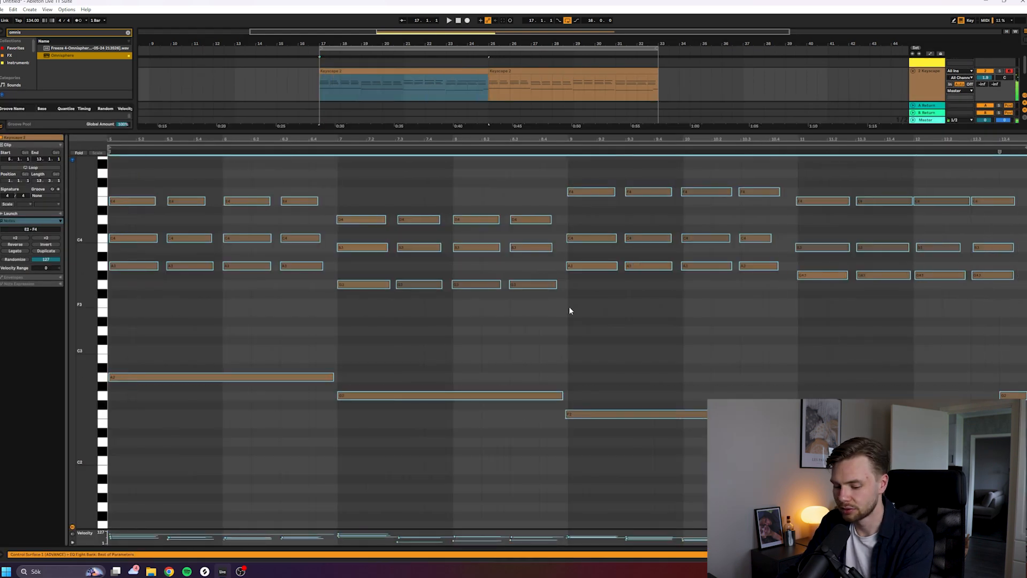
key("shift+Tab")
double_click(371, 129)
key("ctrl+v")
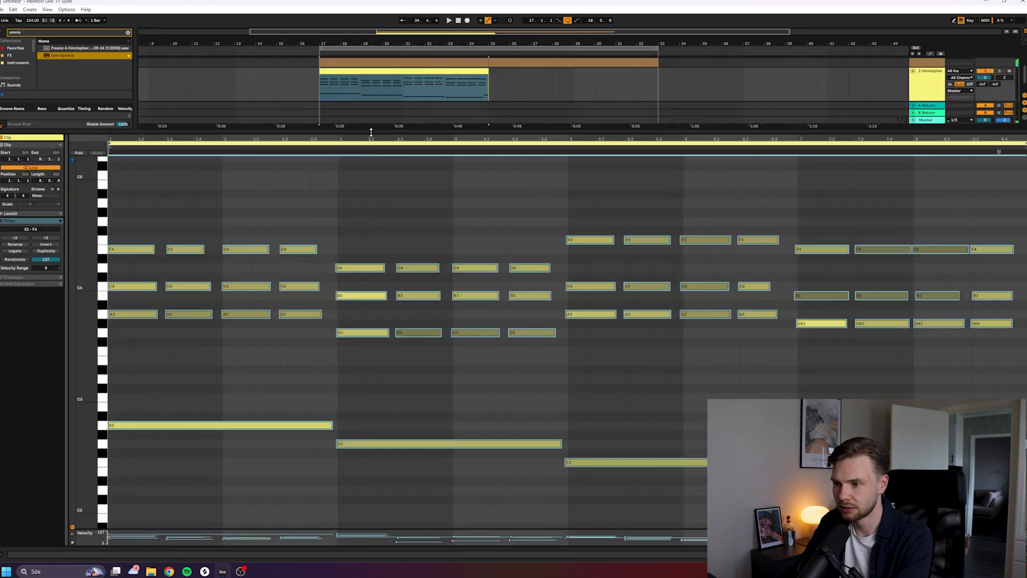
Delete the repeated chord hits in the Omnisphere clip, keeping only the first hit of each chord and the bass notes.
left_click(277, 216)
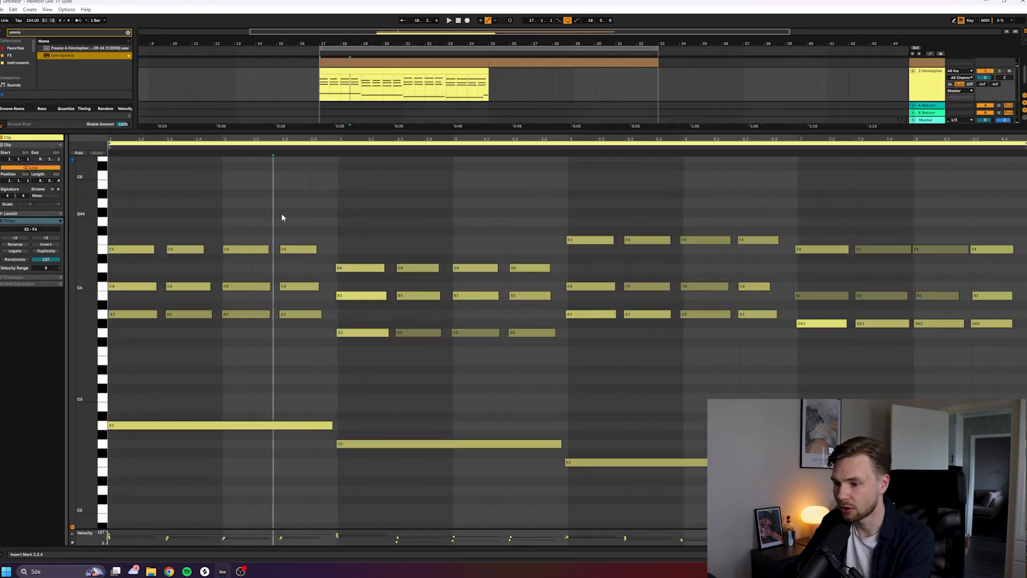
left_click_drag(181, 205, 305, 314)
left_click_drag(419, 236, 540, 340)
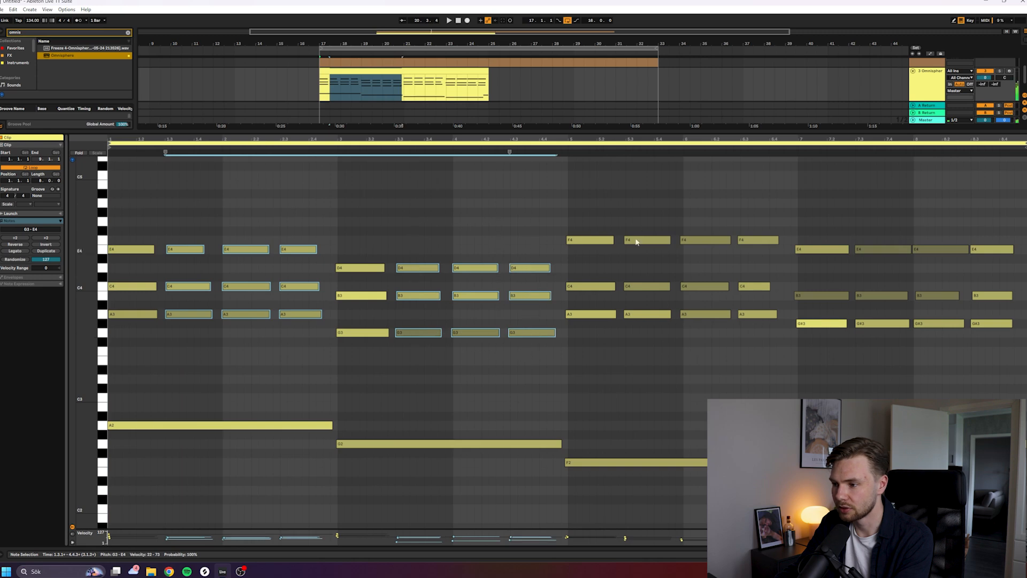
left_click_drag(636, 217, 752, 341)
left_click_drag(858, 221, 1011, 332)
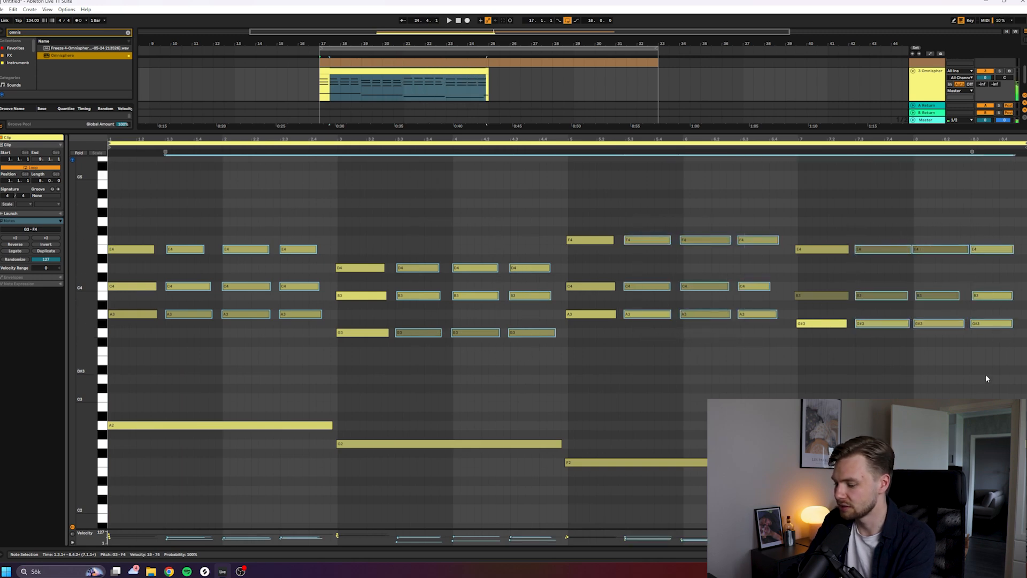
key("Delete")
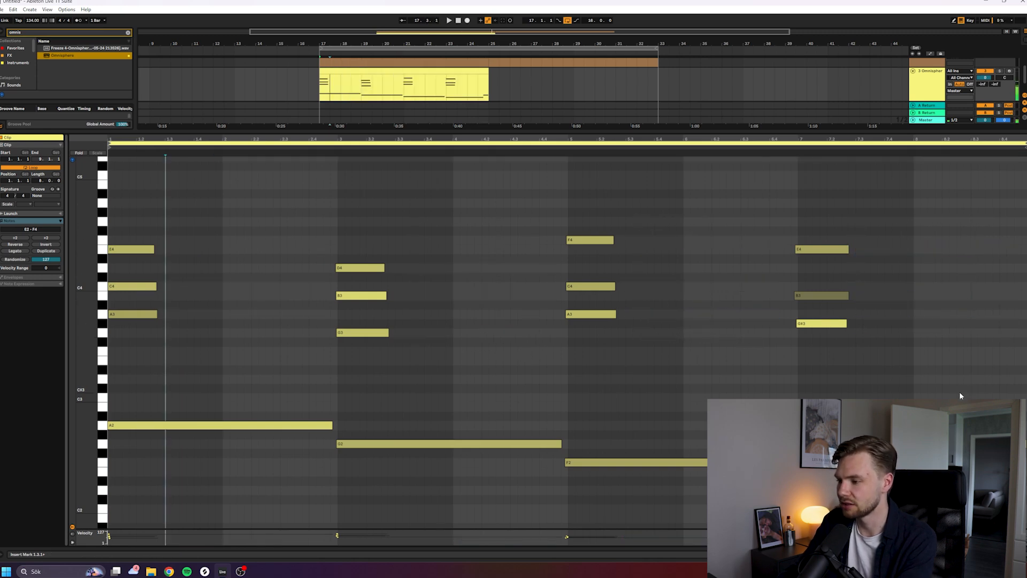
Apply Legato to the Omnisphere clip's notes so each chord sustains until the next one, and return to the device view.
left_click(16, 252)
left_click(274, 215)
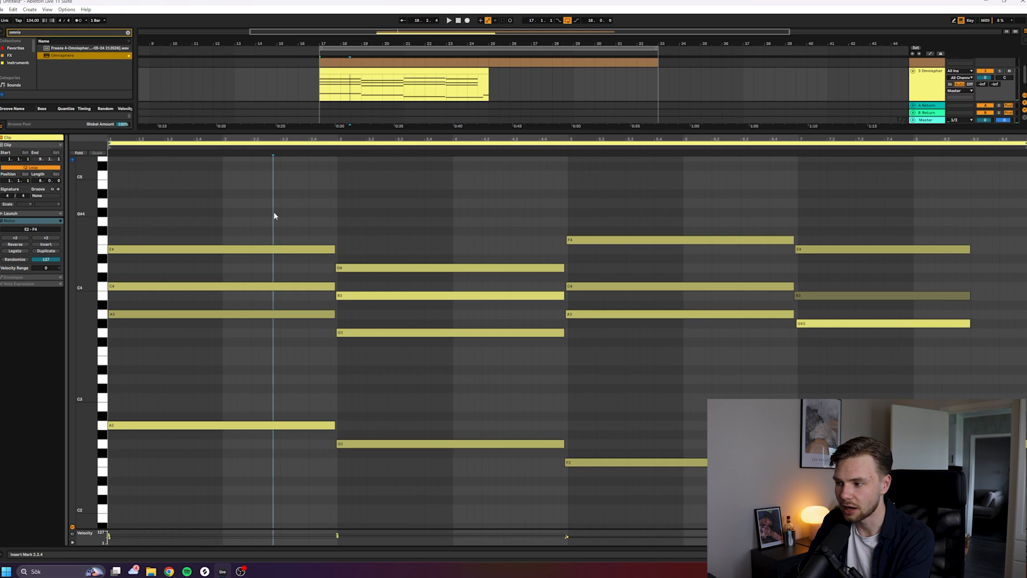
left_click_drag(405, 230, 391, 336)
left_click_drag(456, 370, 467, 371)
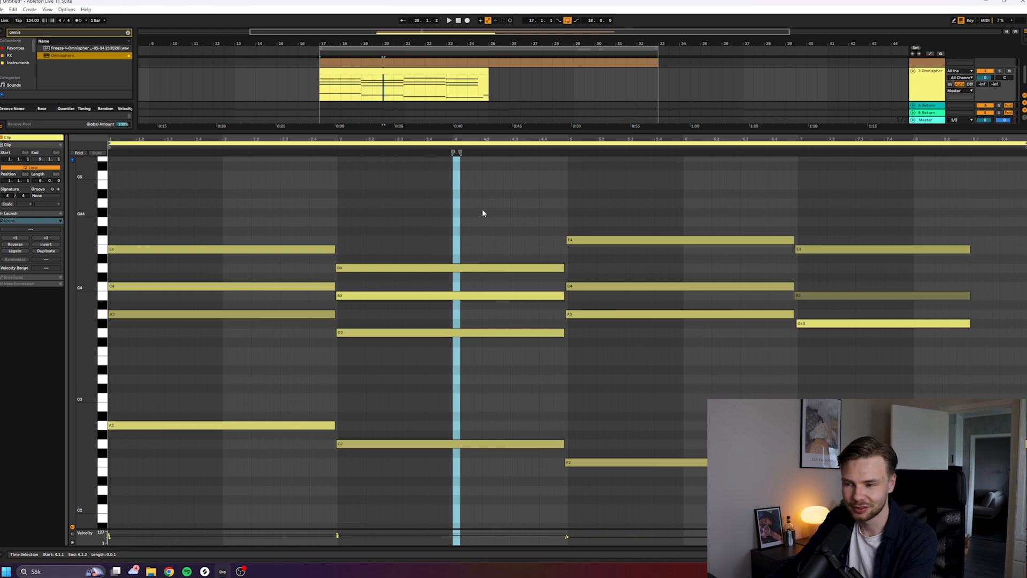
key("shift+Tab")
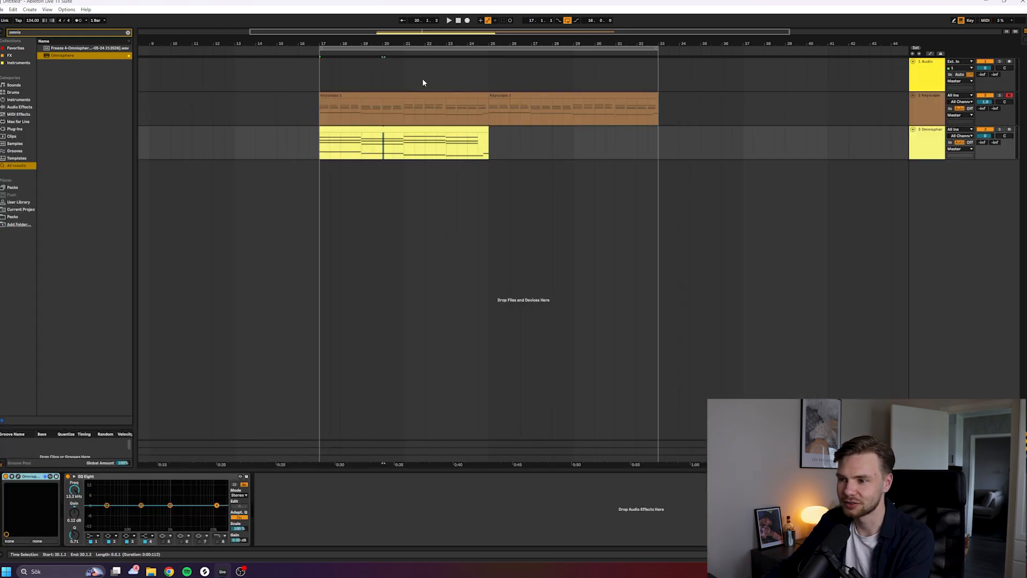
Lower the Omnisphere track's volume during playback with the piano and disarm the Keyscape track.
left_click(423, 104)
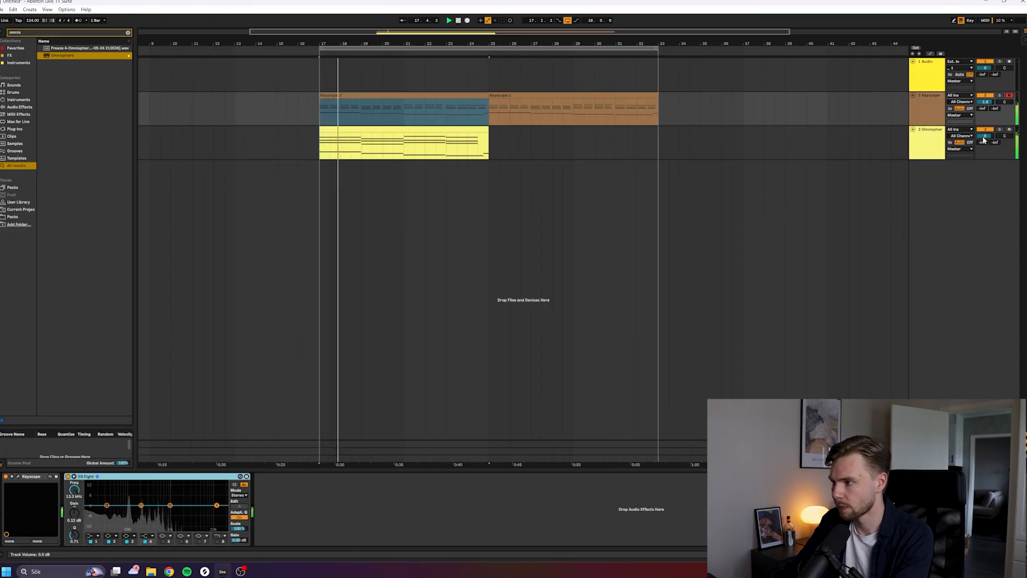
left_click_drag(986, 137, 986, 149)
left_click(1009, 96)
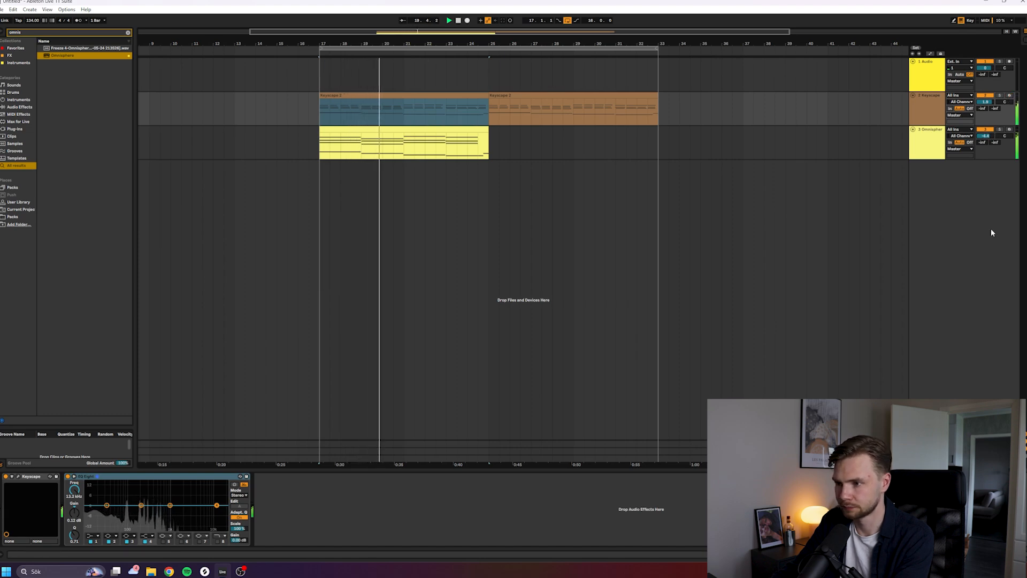
Lengthen the three upper notes of the last chord in the Omnisphere clip to the clip's end.
double_click(471, 129)
left_click_drag(842, 196, 904, 327)
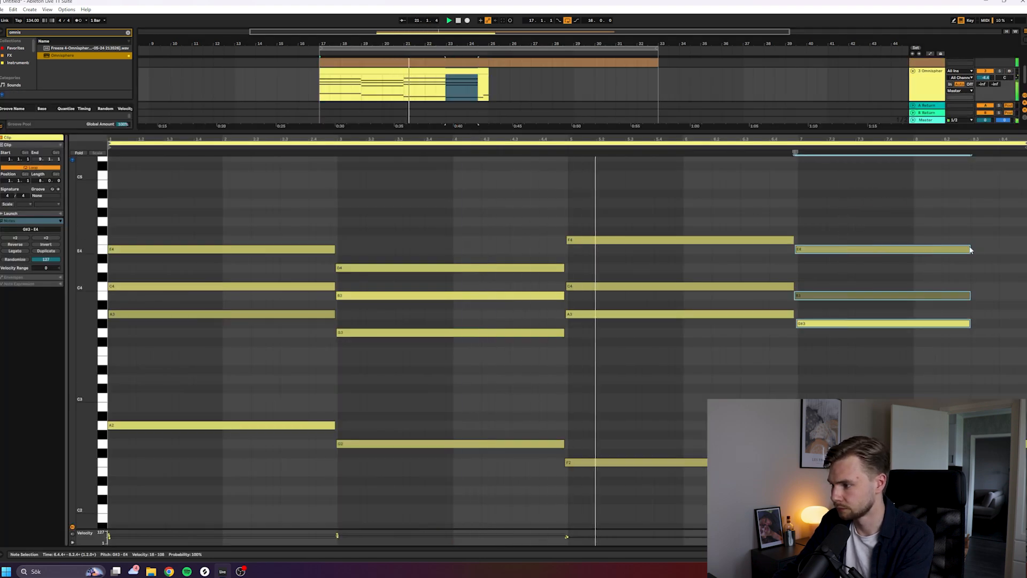
left_click_drag(969, 249, 1026, 249)
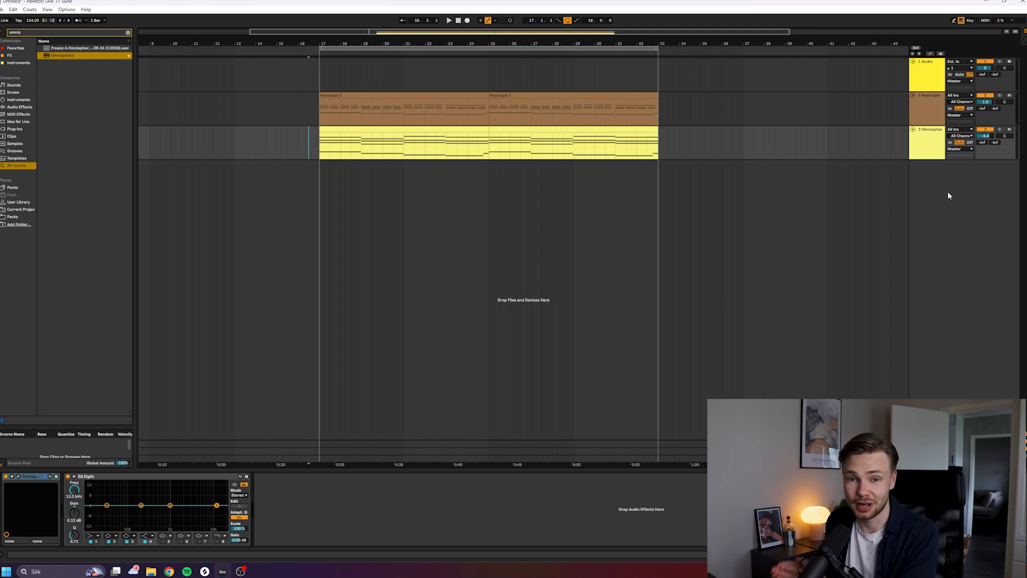
Add a new MIDI track below the Omnisphere track and load the Serum_x64 instrument on it.
key("ctrl+shift+t")
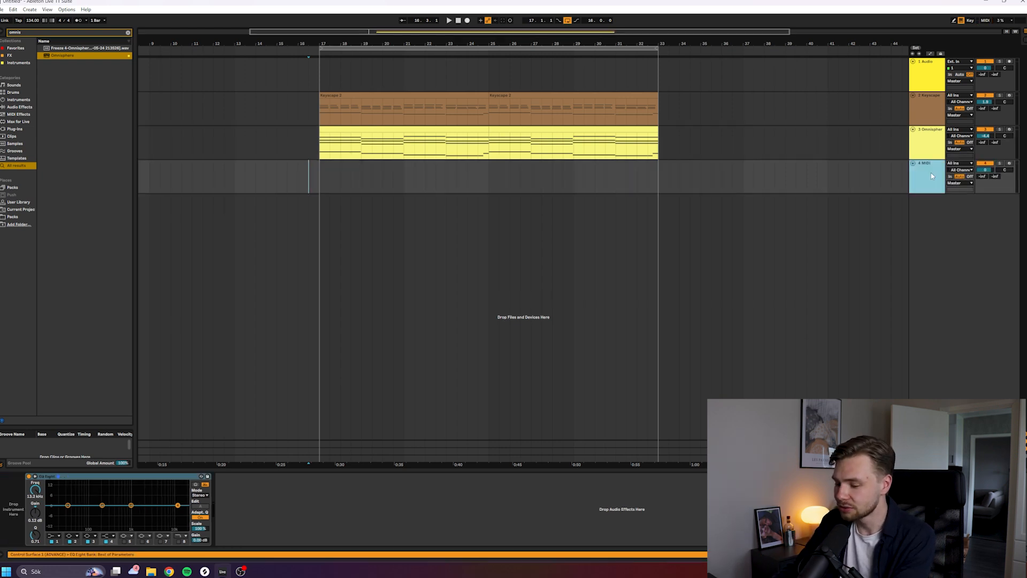
type("serum")
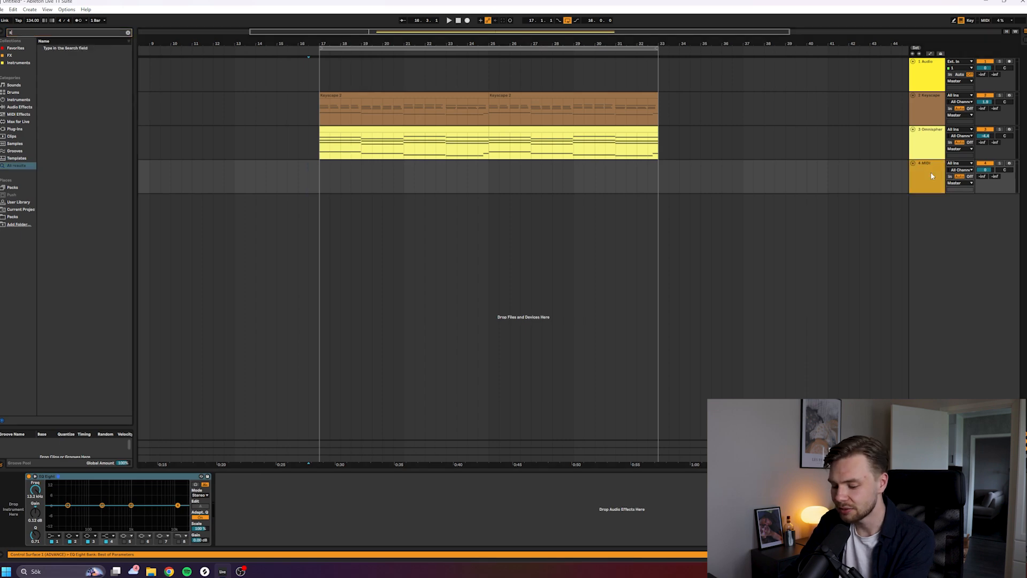
key("Down")
key("Down")
key("Return")
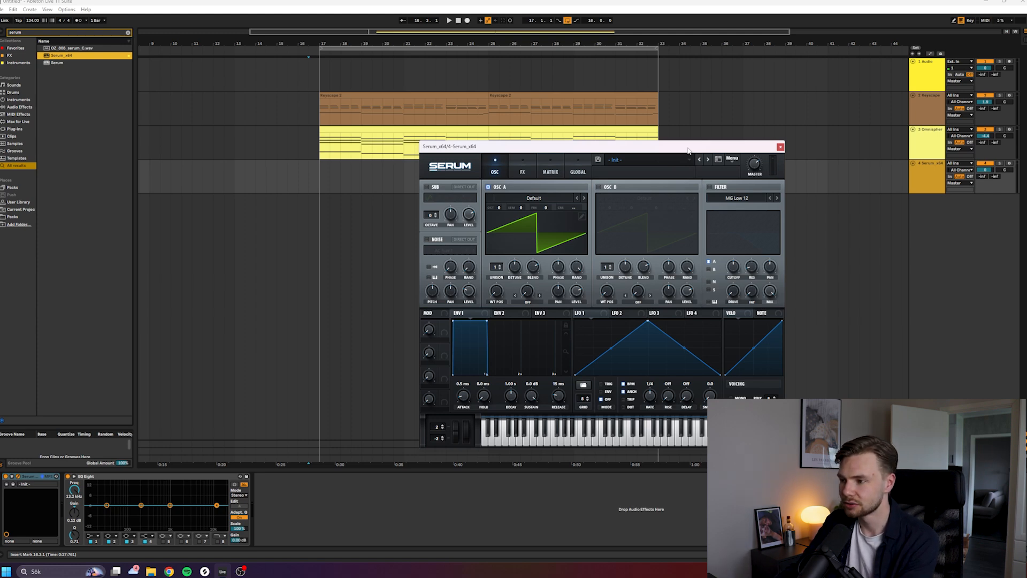
Create an empty eight-bar MIDI clip on the Serum track starting at bar 17, moving the Serum window aside.
left_click_drag(688, 150, 759, 168)
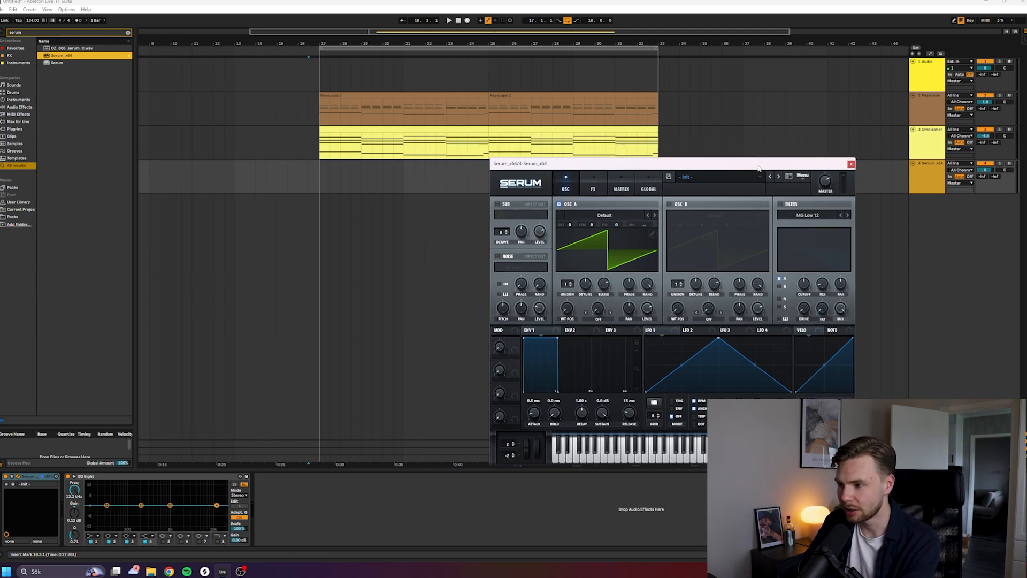
left_click(759, 176)
left_click(744, 164)
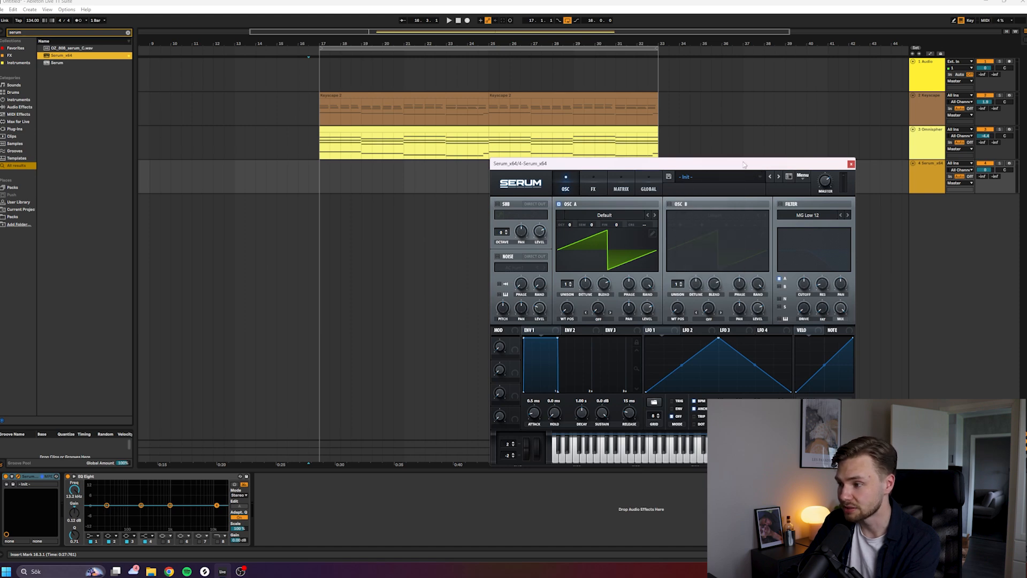
left_click_drag(663, 164, 615, 164)
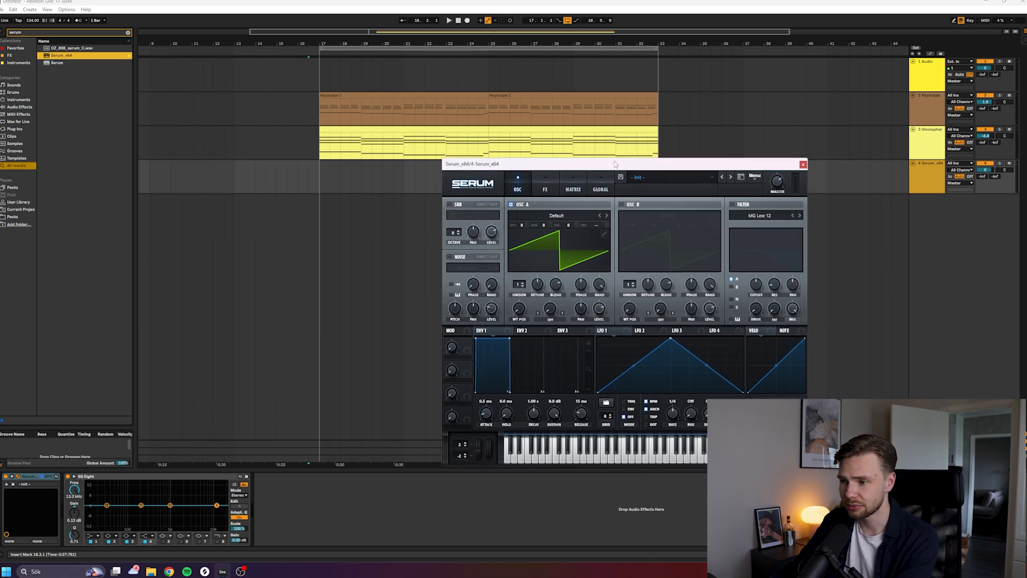
left_click_drag(320, 175, 362, 174)
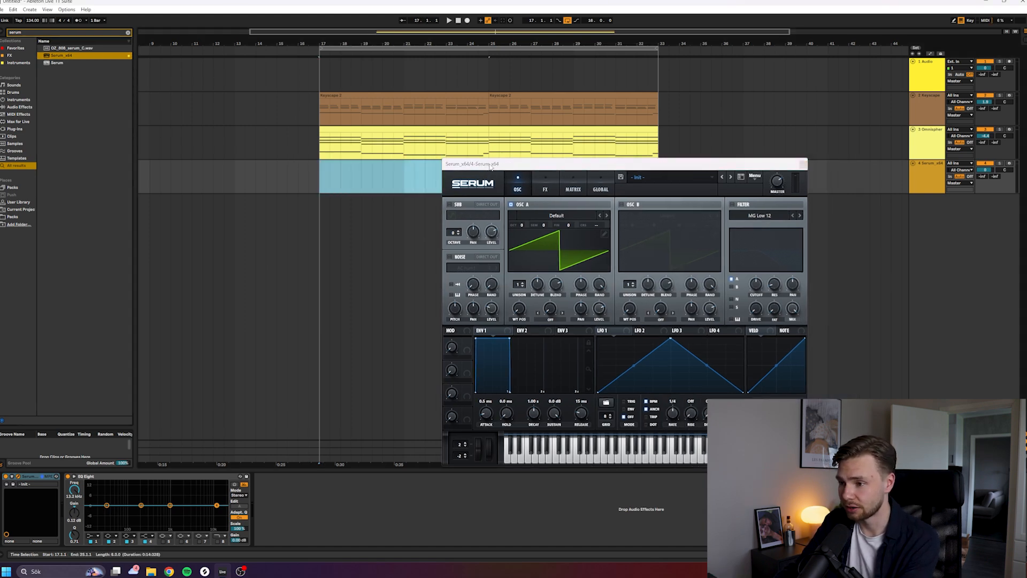
left_click_drag(490, 164, 480, 144)
key("ctrl+shift+m")
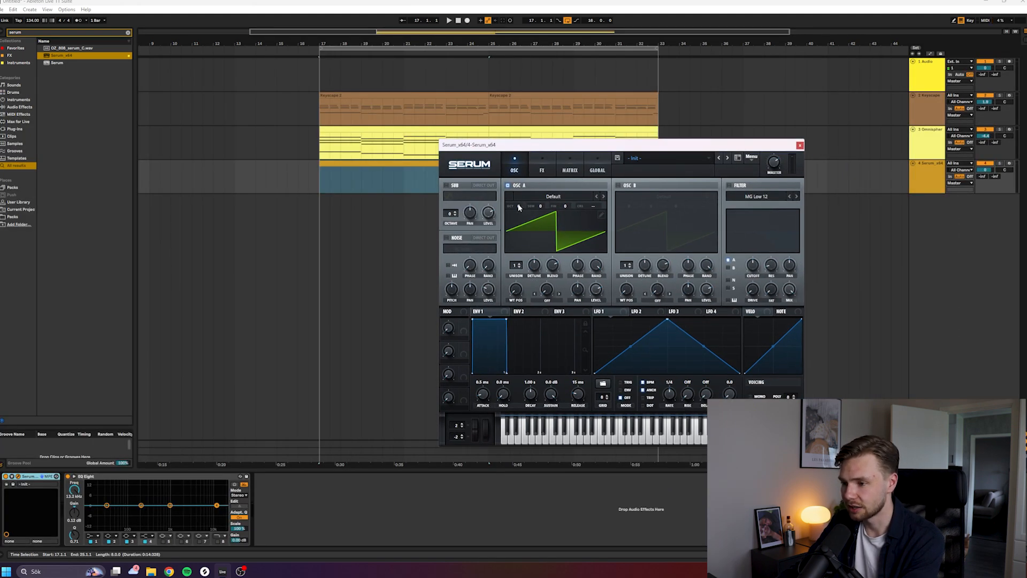
Set Serum's oscillator A to 16 unison voices with less detune and octave -2, and enable the sub oscillator at octave -2.
left_click_drag(517, 269, 516, 266)
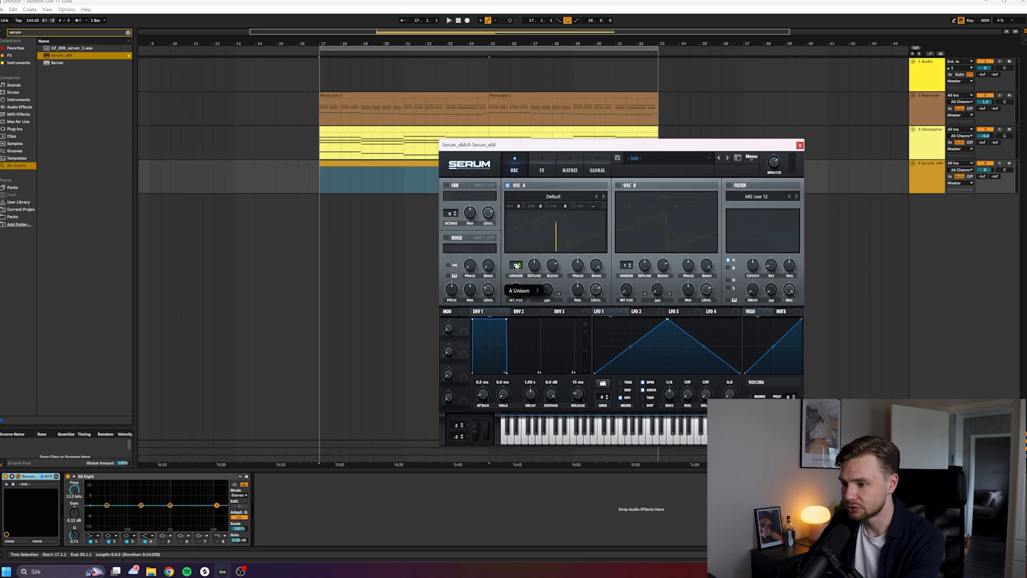
left_click_drag(544, 112, 544, 111)
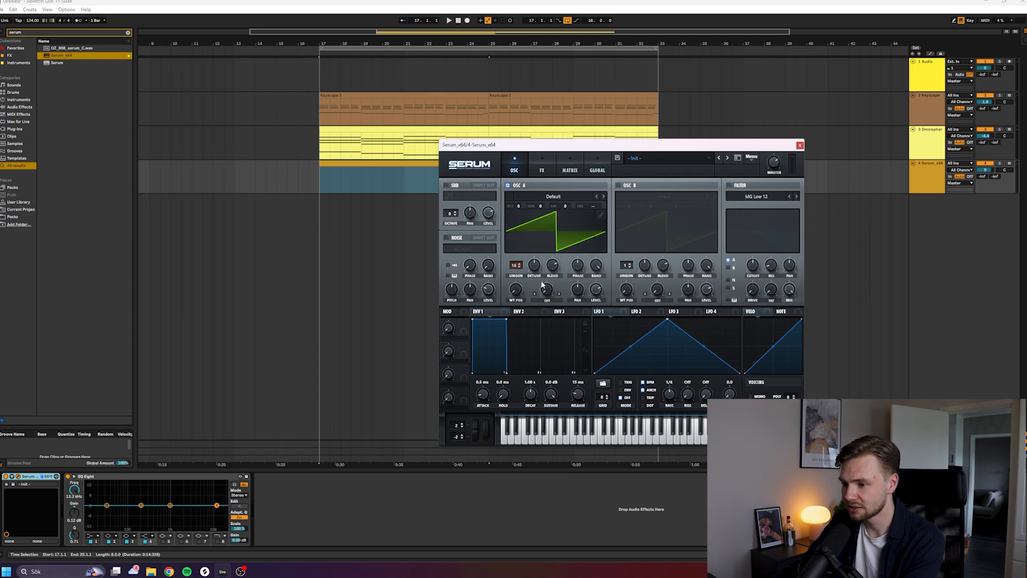
left_click(533, 264)
left_click_drag(534, 264, 534, 271)
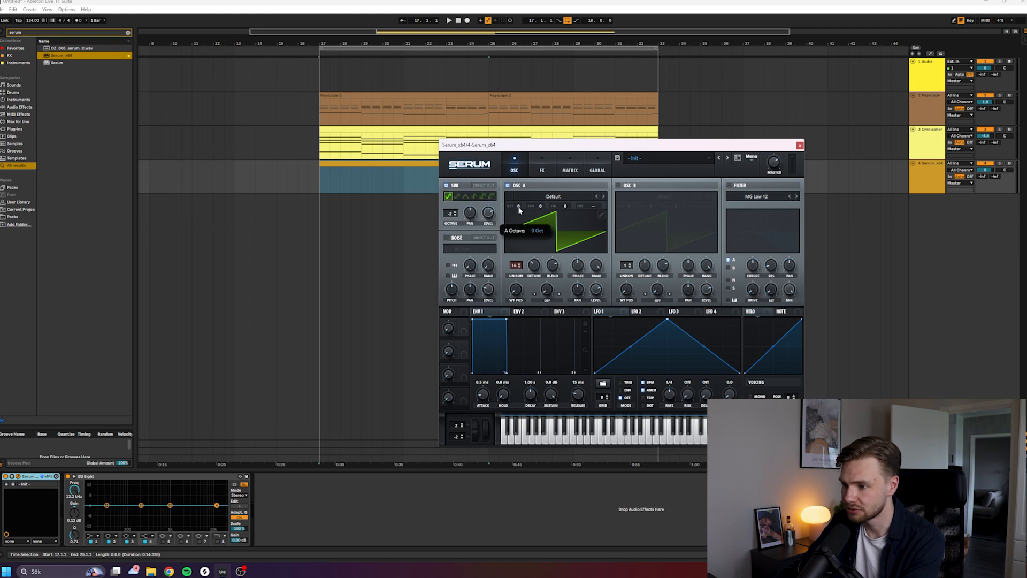
left_click_drag(518, 219, 517, 227)
Enable Serum's MG Low 12 filter with a lower cutoff and set mono legato voicing with always-on portamento.
left_click(729, 185)
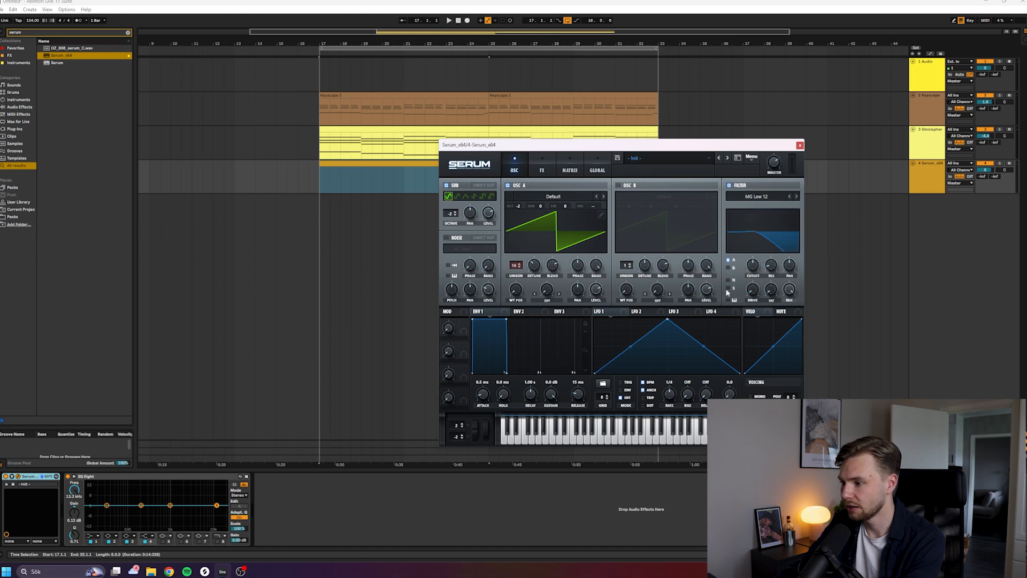
left_click_drag(751, 268, 753, 273)
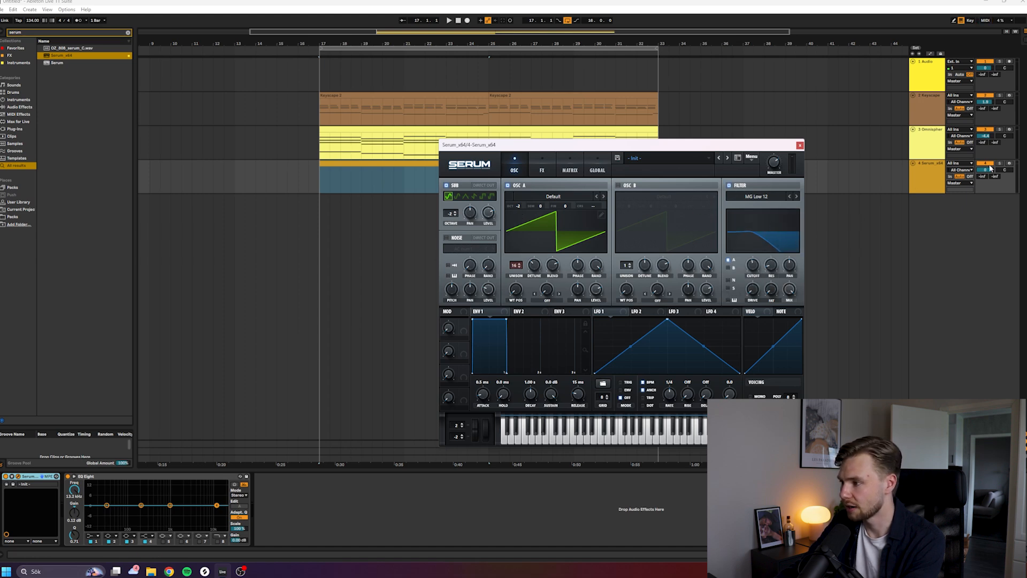
left_click(925, 171)
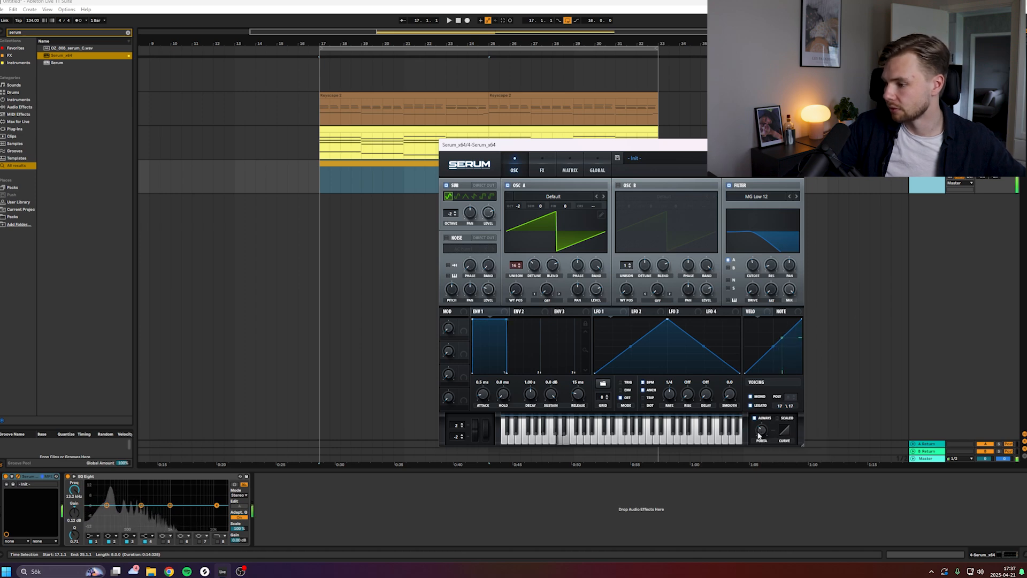
left_click_drag(759, 433, 763, 438)
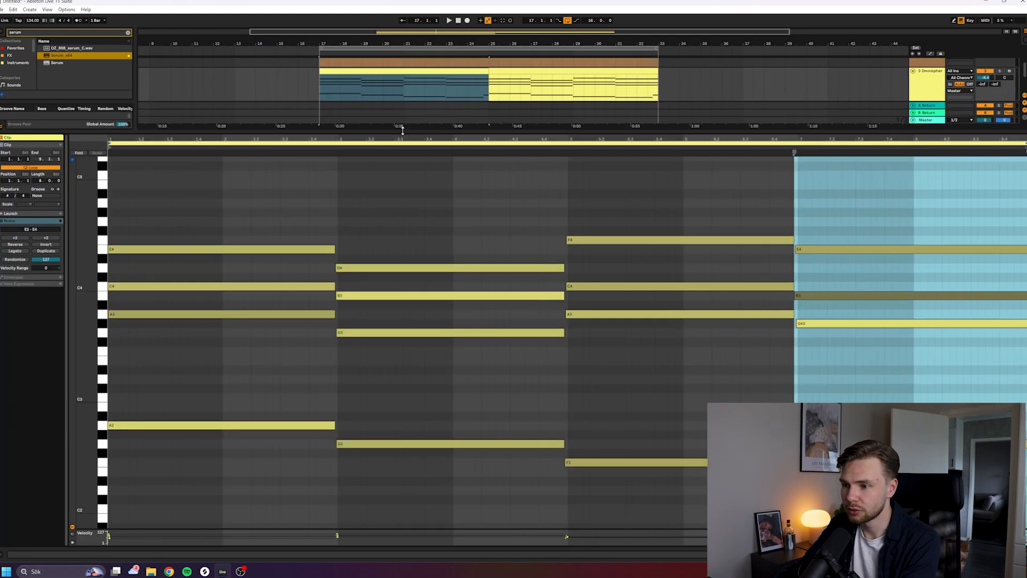
Copy only the bass notes of the Omnisphere clip into the empty Serum clip and return to the device view.
scroll(280, 328, "down", 2)
left_click_drag(250, 333, 1014, 469)
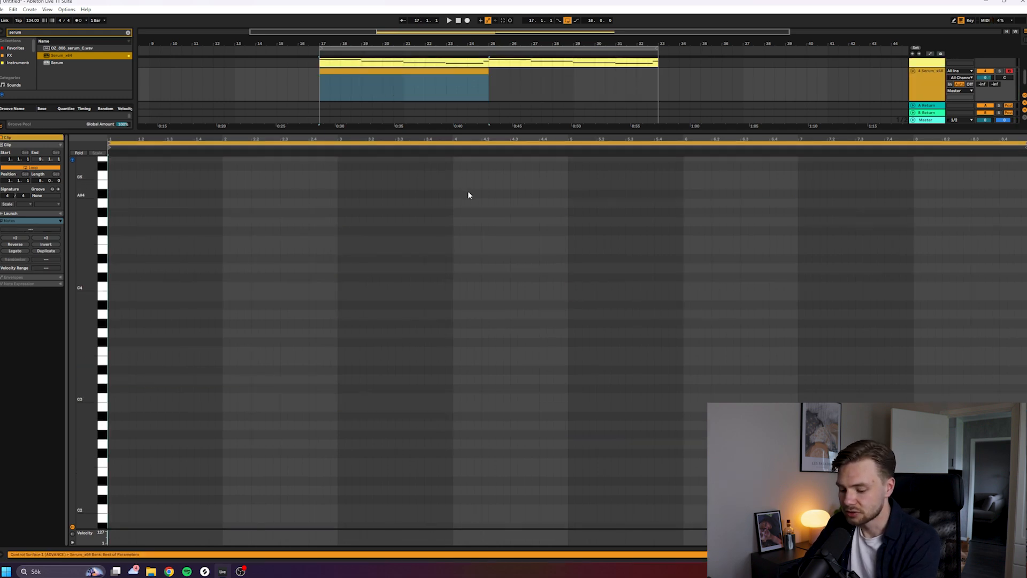
key("ctrl+v")
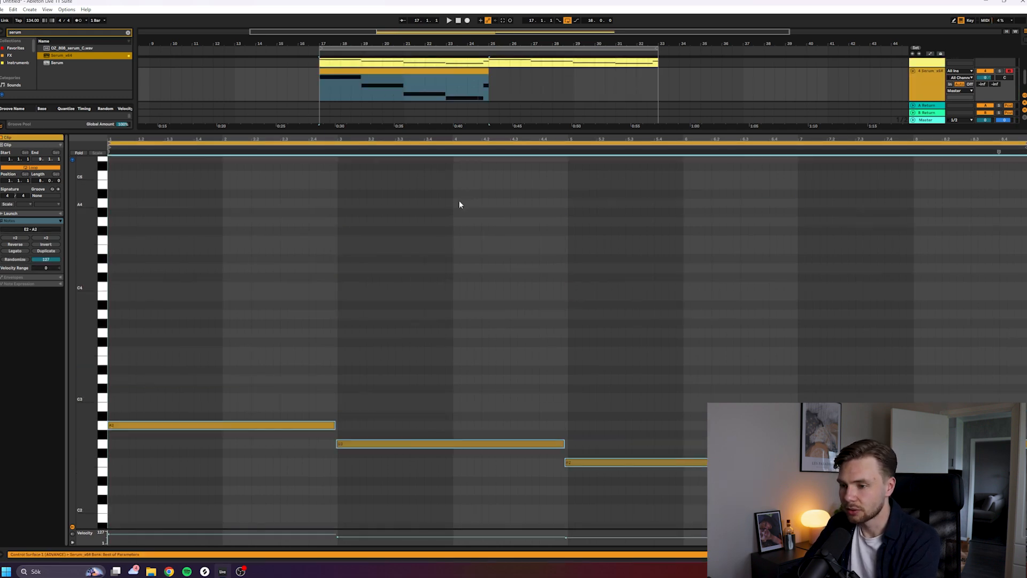
left_click(388, 339)
key("shift+Tab")
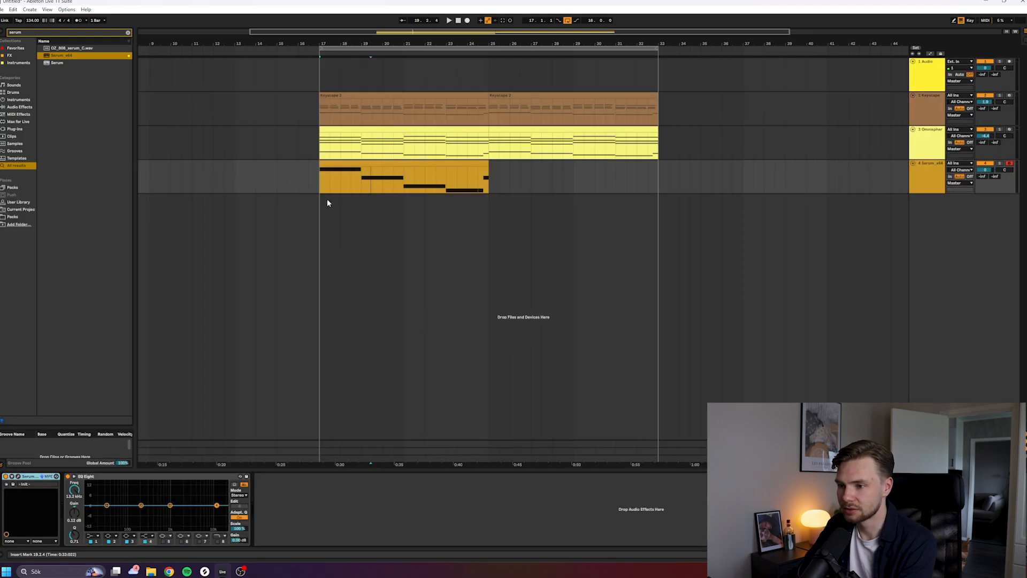
Play the arrangement from the Serum clip's start and lower the Serum track's volume.
left_click(475, 163)
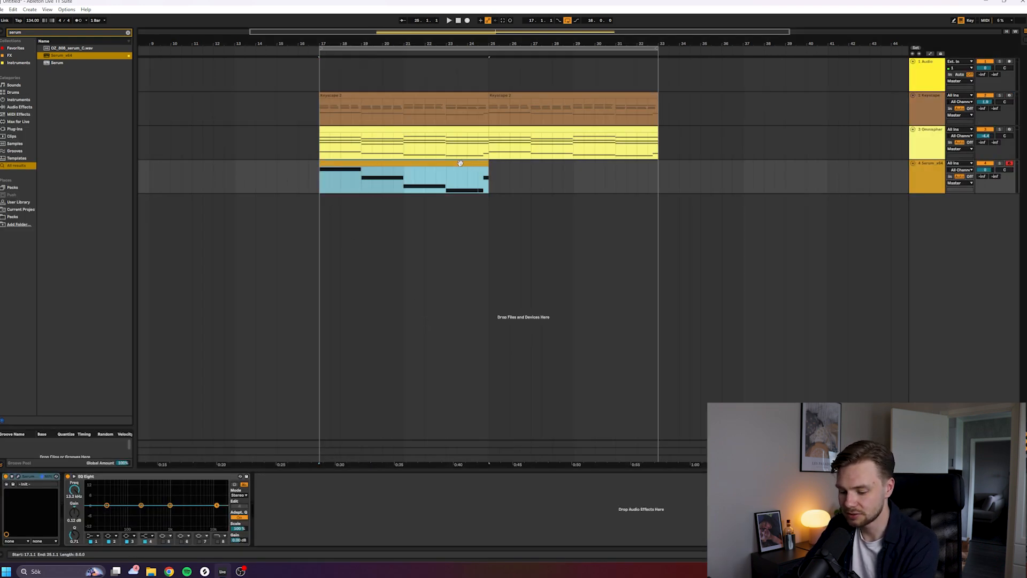
key("space")
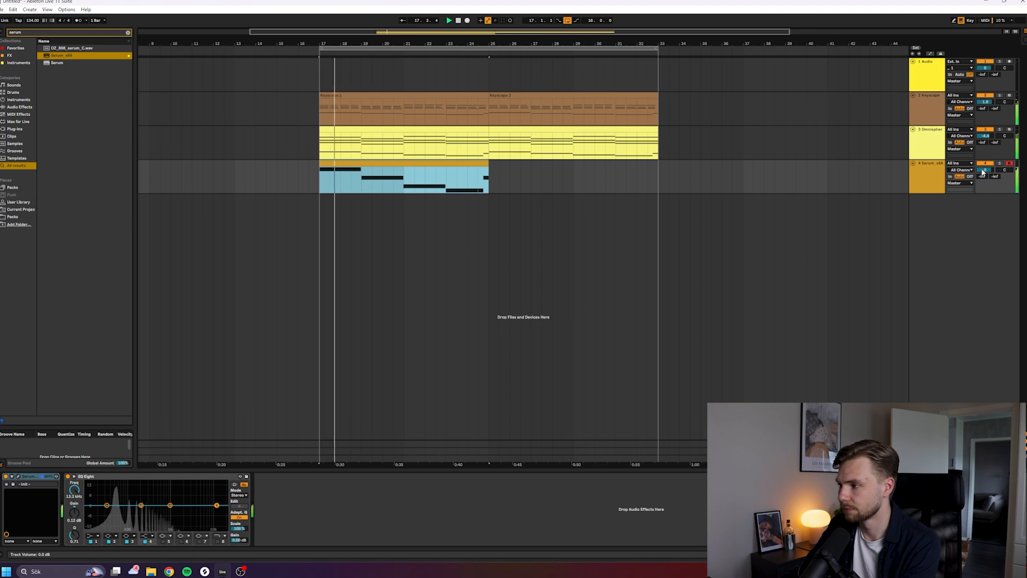
left_click_drag(985, 169, 985, 171)
Shorten the first A2 bass note in the Serum clip and fill the gap before D2 with short A2 and B2 notes.
double_click(445, 165)
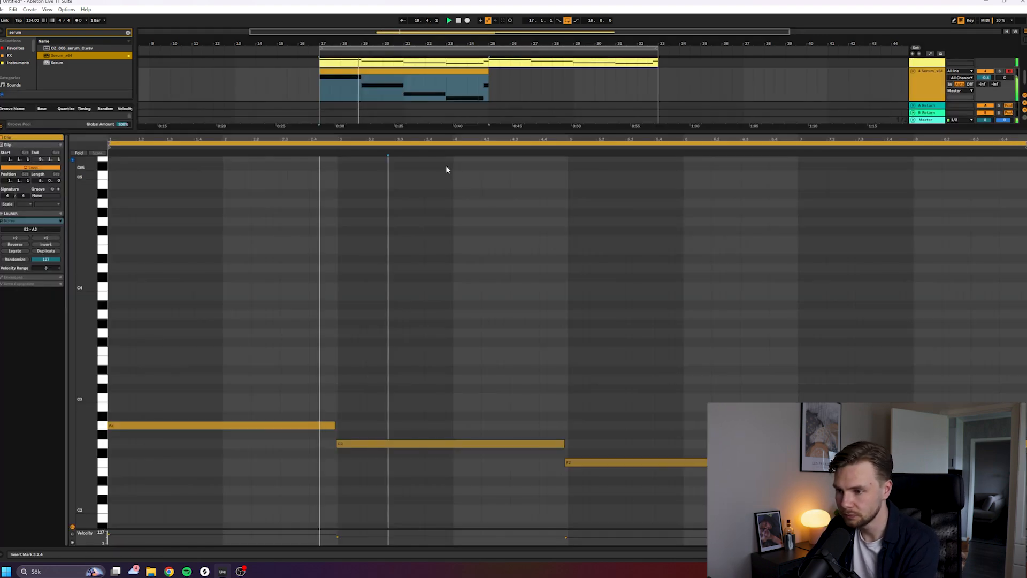
scroll(402, 273, "down", 2)
left_click(359, 328)
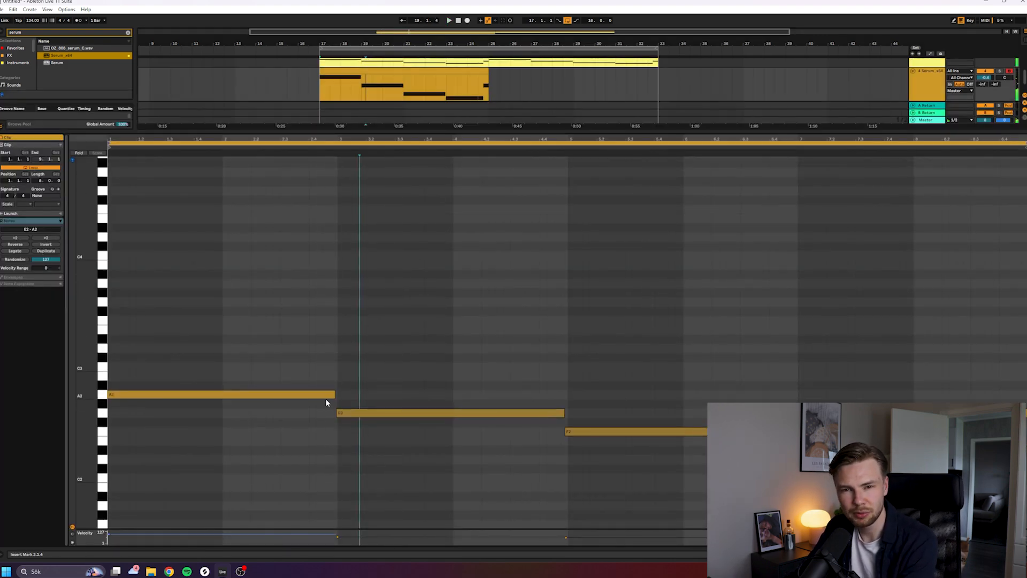
left_click_drag(334, 395, 277, 394)
double_click(283, 395)
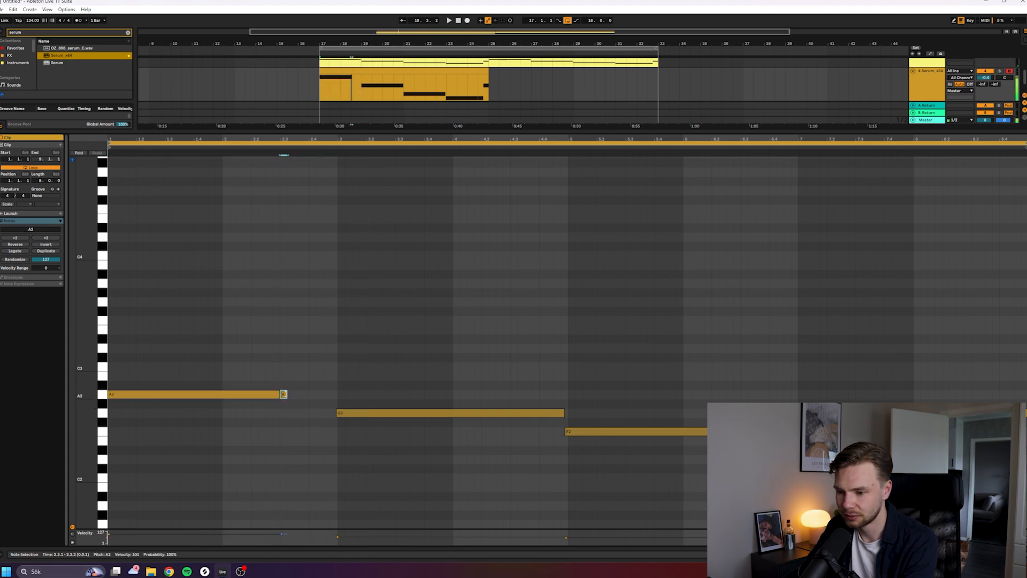
double_click(322, 377)
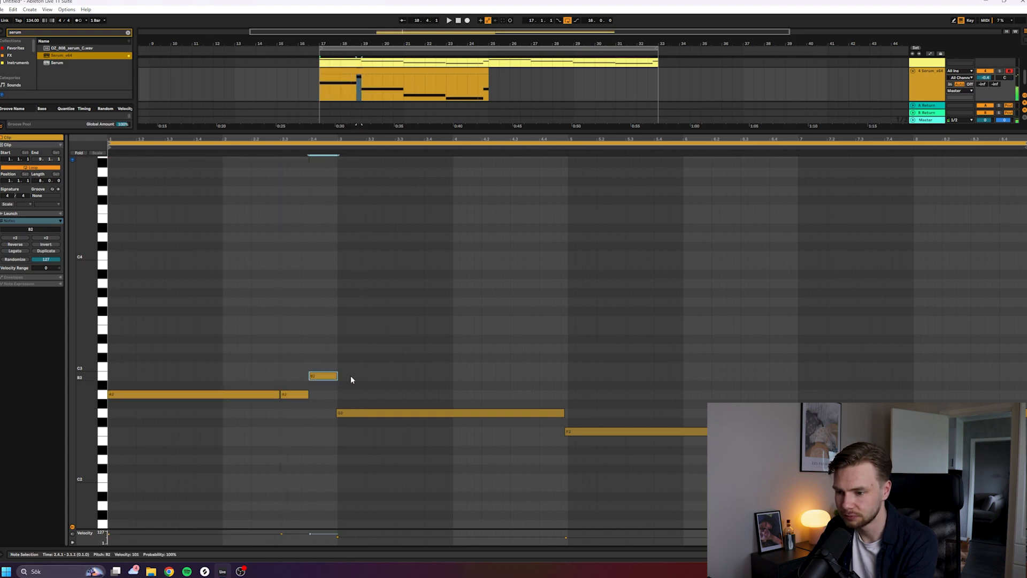
Transpose the long F2 and E2 bass notes up one octave to F3 and E3, and listen to the result.
left_click(344, 413)
left_click(588, 431)
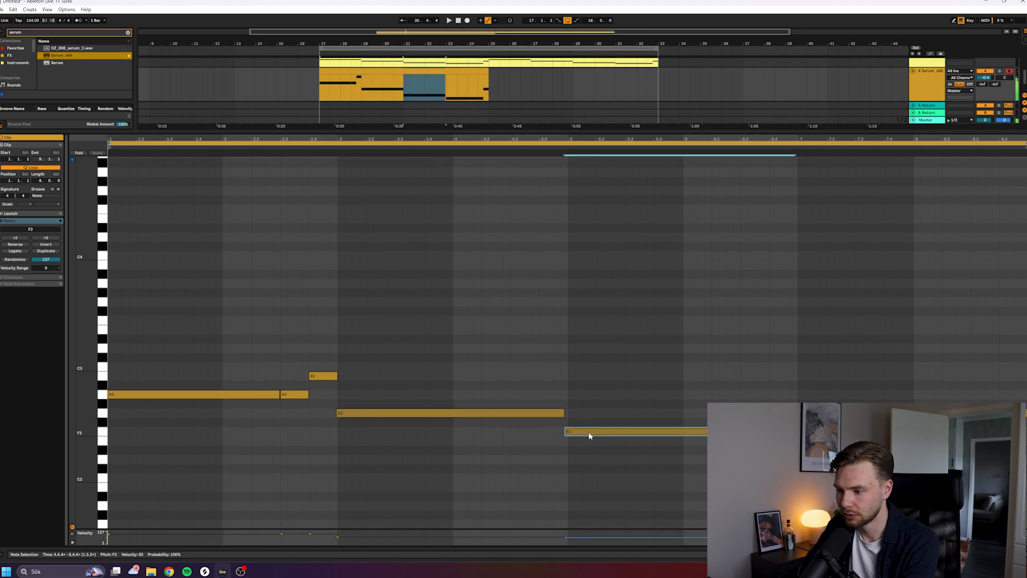
key("shift+Up")
key("space")
left_click(822, 441)
key("shift+Up")
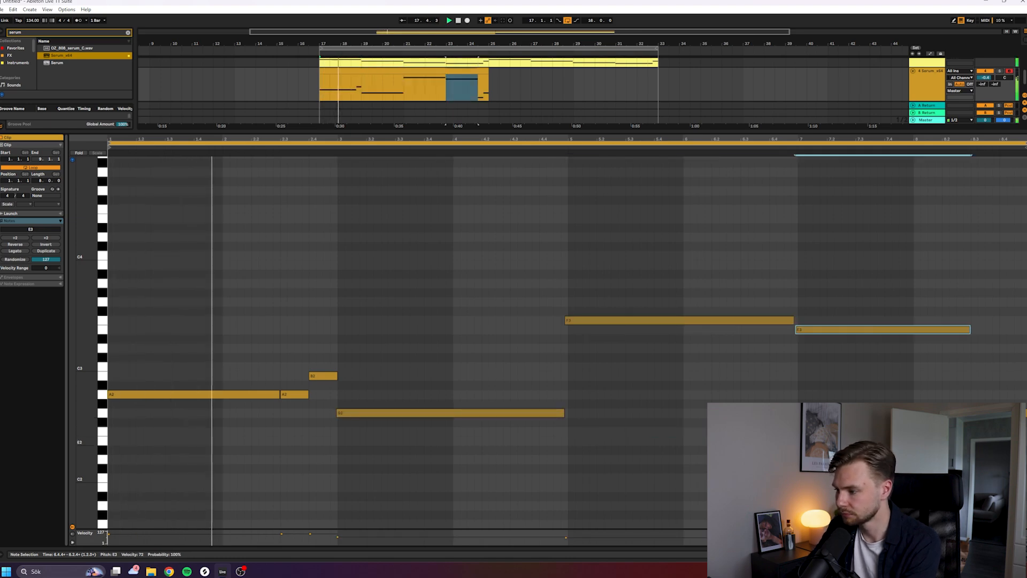
left_click(804, 435)
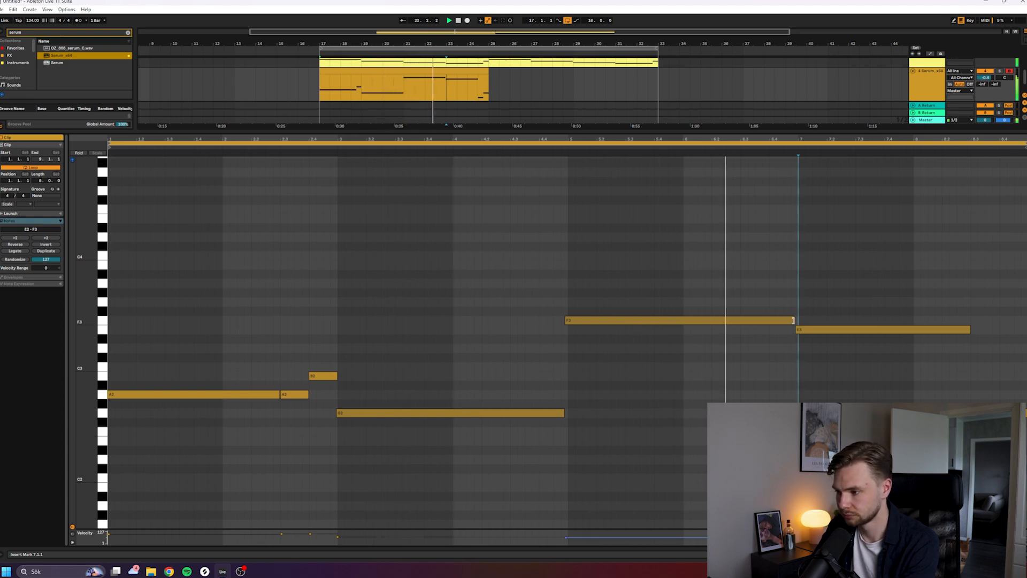
key("space")
Shorten the F3 bass note, add short G3 and F#3 notes leading into E3, and audition the line.
left_click_drag(793, 321, 743, 321)
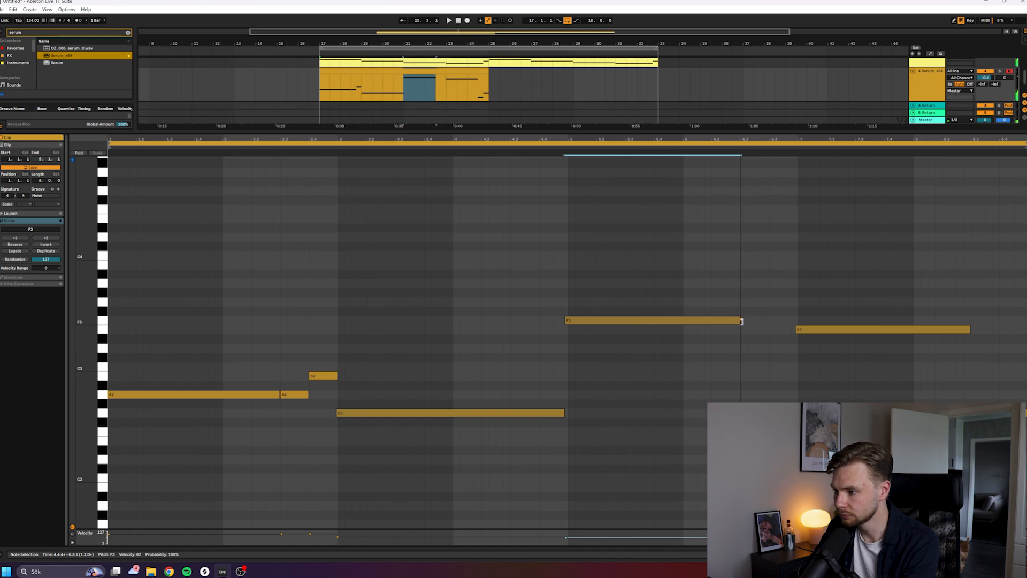
left_click_drag(982, 441, 776, 316)
key("space")
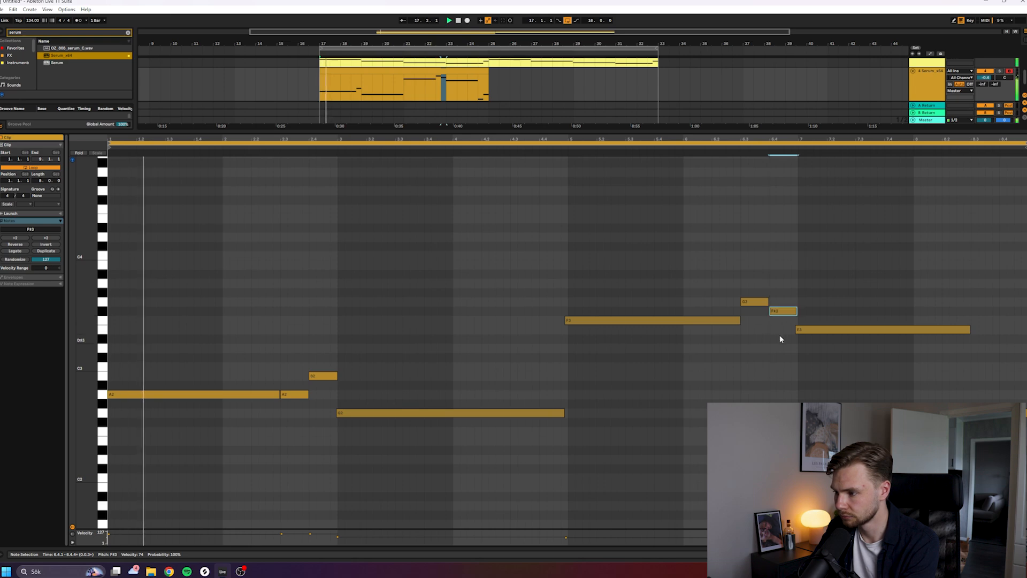
left_click(779, 335)
key("space")
key("space")
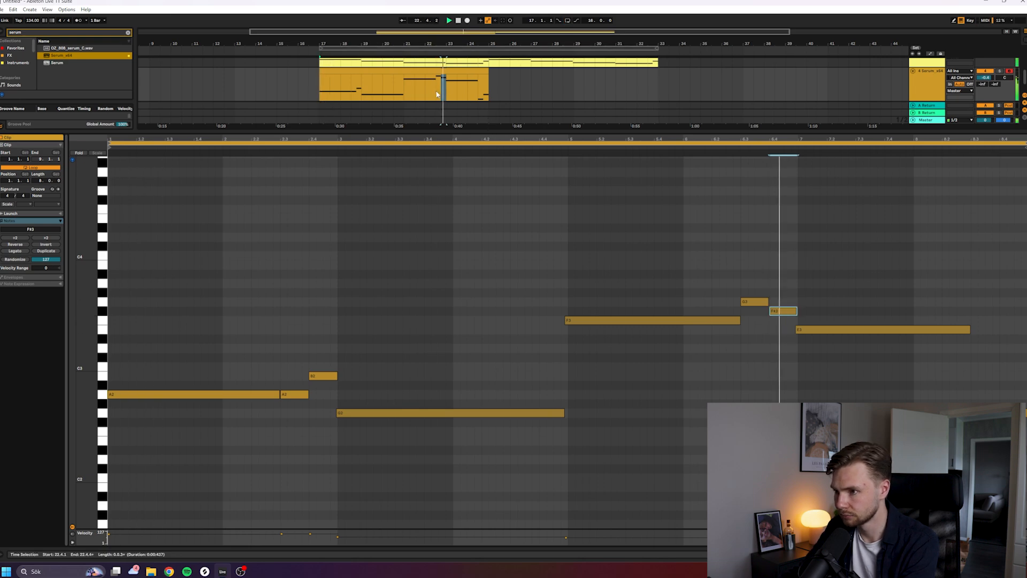
Lower the short F#3 passing note before E3 to F3 and play back that part of the bass line.
key("Down")
key("Up")
key("space")
key("space")
left_click(434, 81)
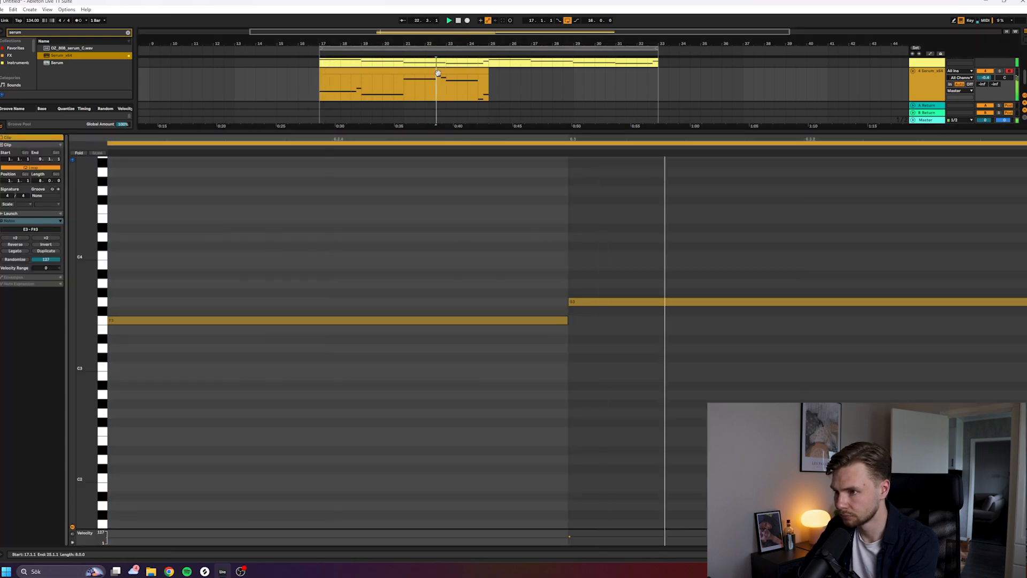
double_click(433, 80)
left_click(762, 338)
left_click_drag(770, 312, 770, 321)
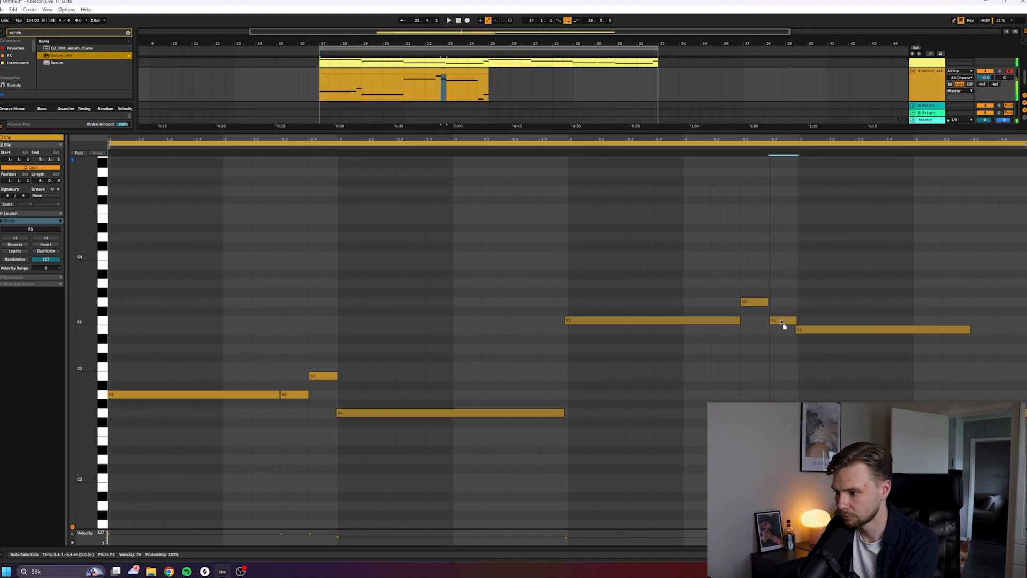
key("space")
key("space")
key("space")
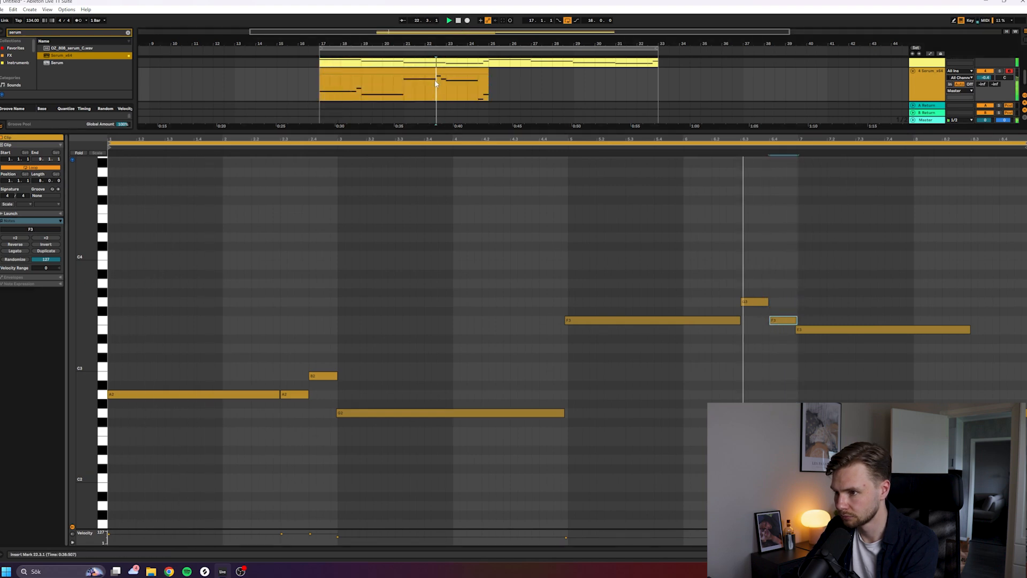
Stop playback and duplicate the Serum bass clip so it also fills bars 25 to 33.
left_click(818, 371)
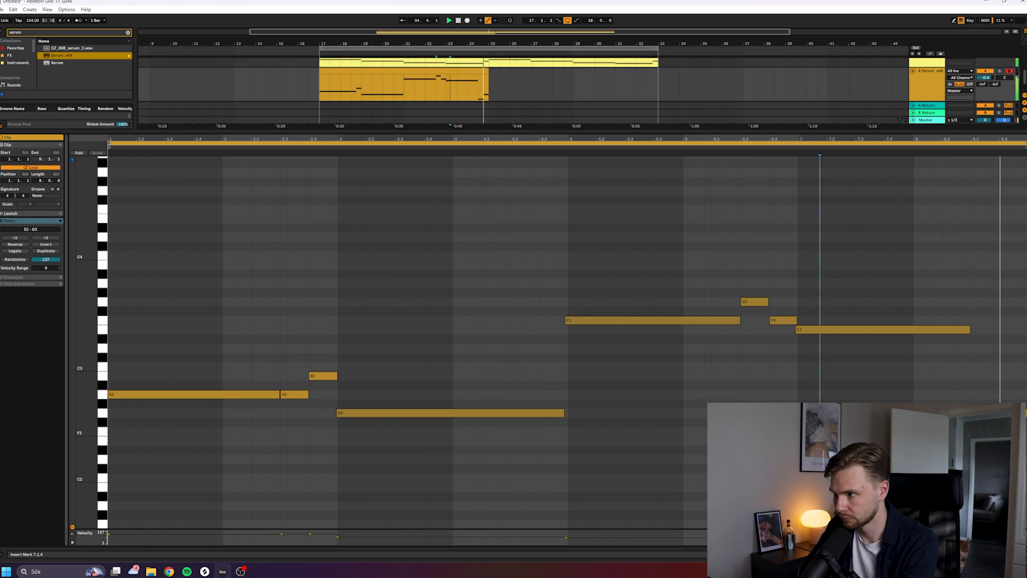
key("shift+Tab")
key("space")
left_click(461, 162)
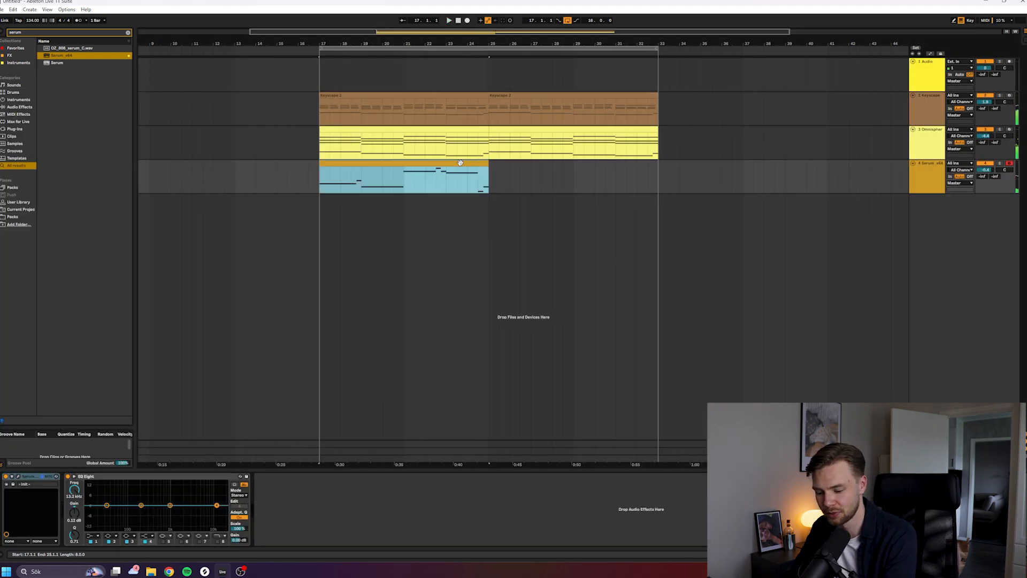
key("ctrl+d")
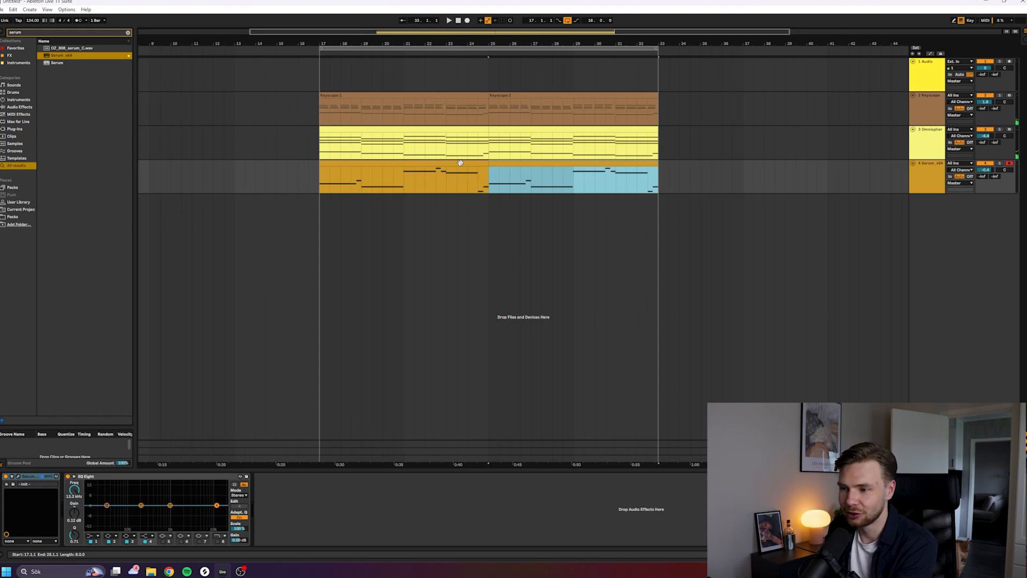
Inspect the last two short notes of the first Serum clip and play the arrangement from bar 17.
double_click(460, 162)
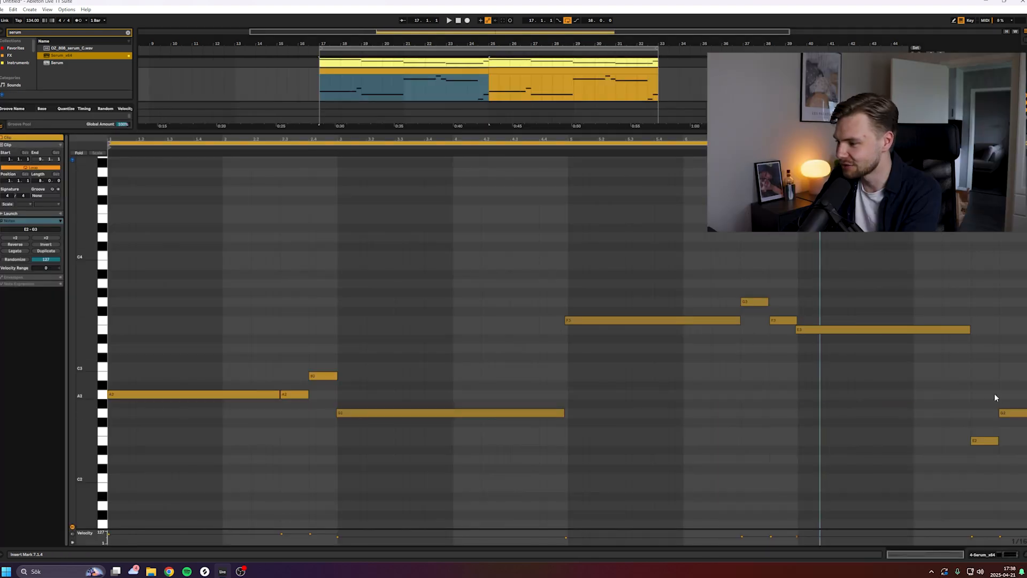
left_click_drag(1023, 391, 966, 450)
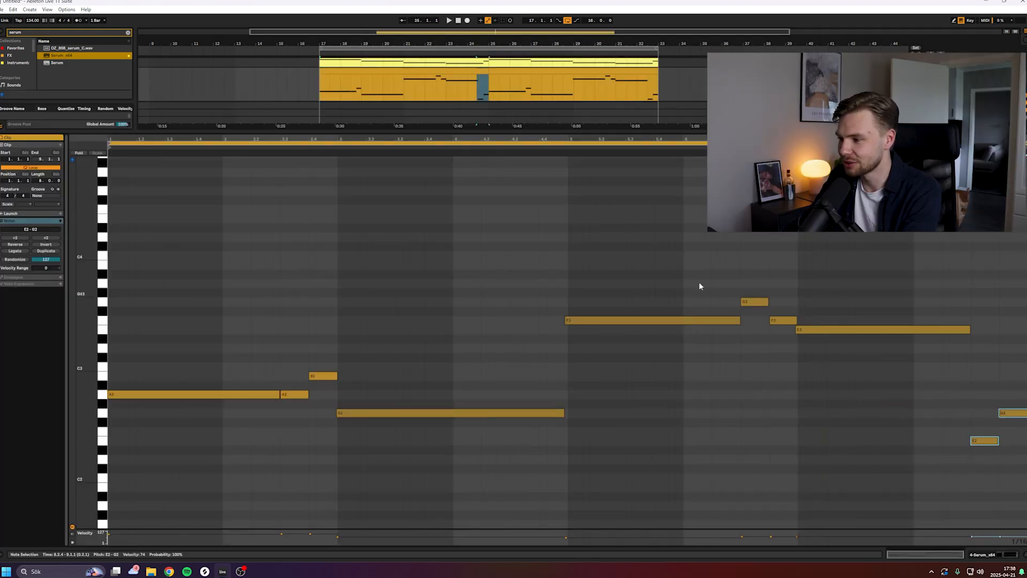
left_click(836, 329)
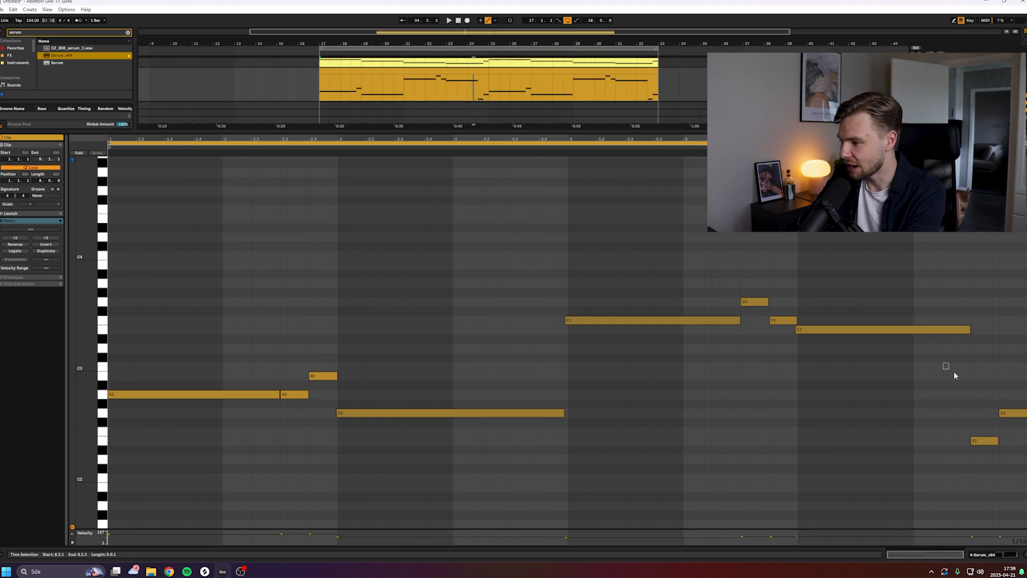
left_click_drag(942, 361, 1017, 449)
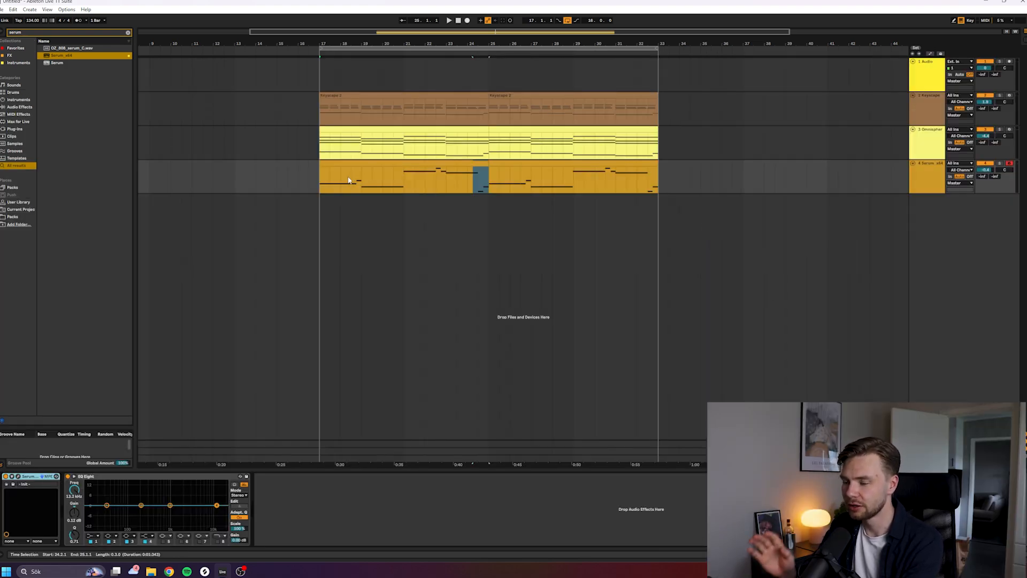
left_click(317, 172)
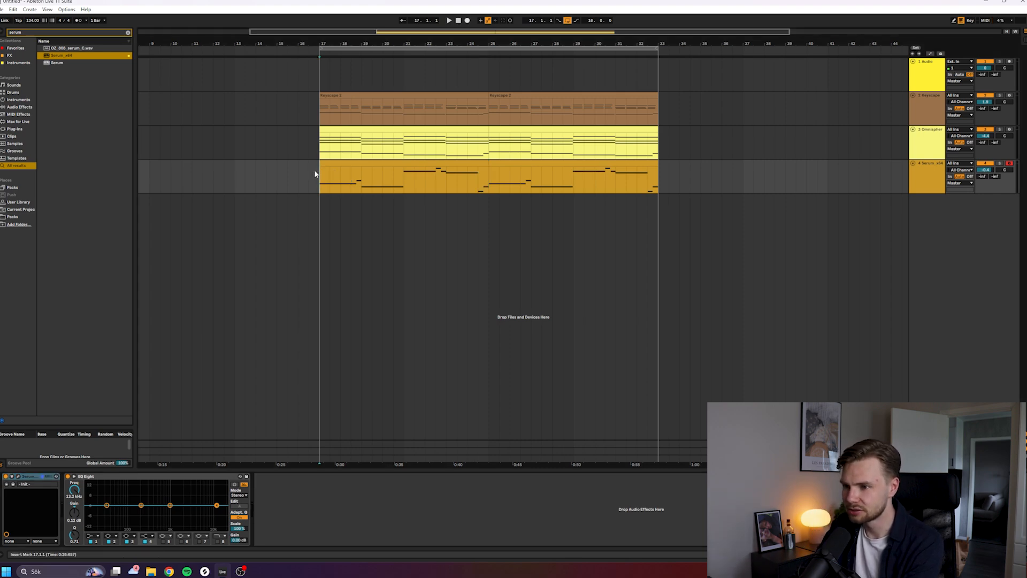
key("space")
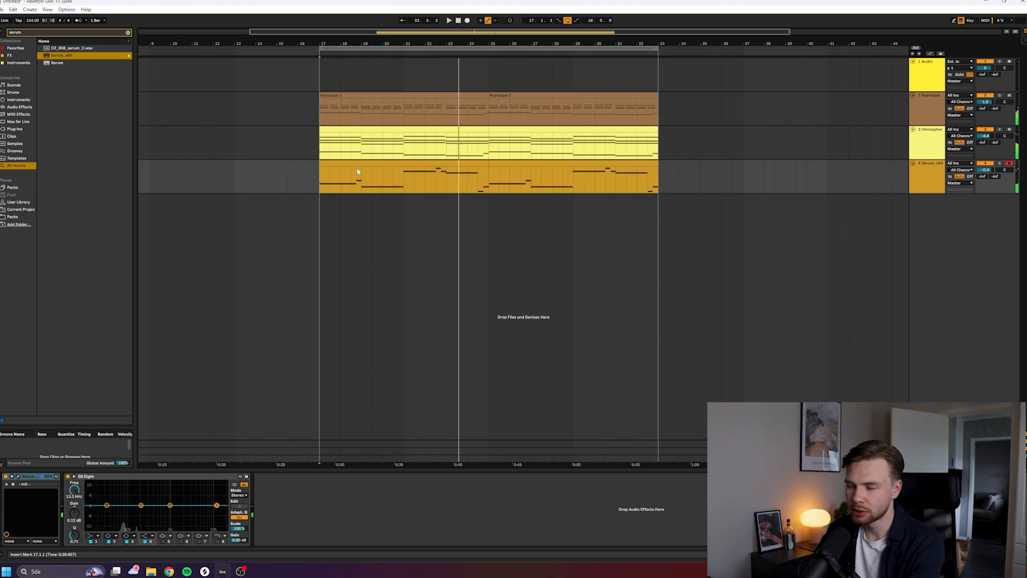
Add a new MIDI track below Serum and load Omnisphere on it.
double_click(938, 211)
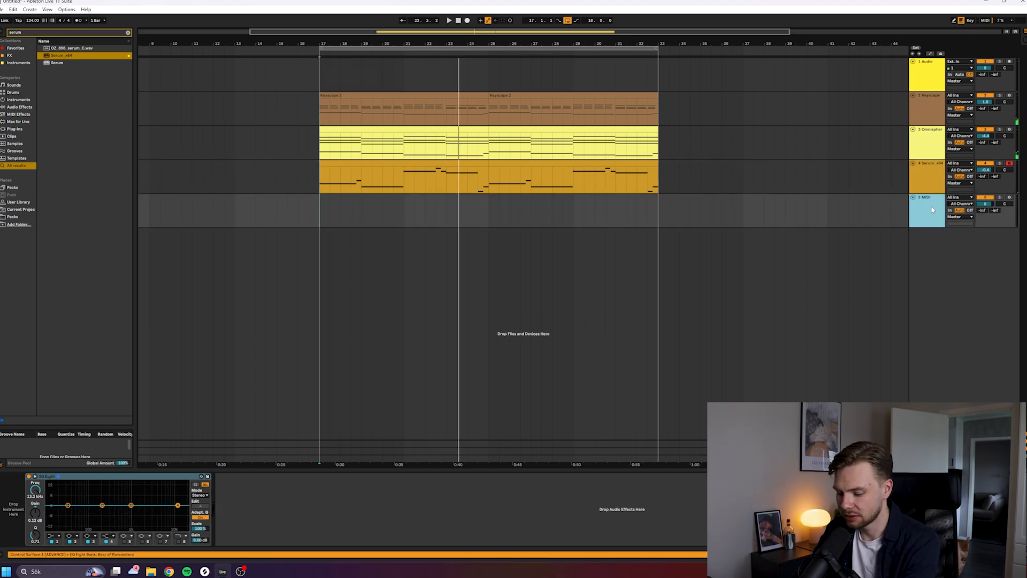
type("om")
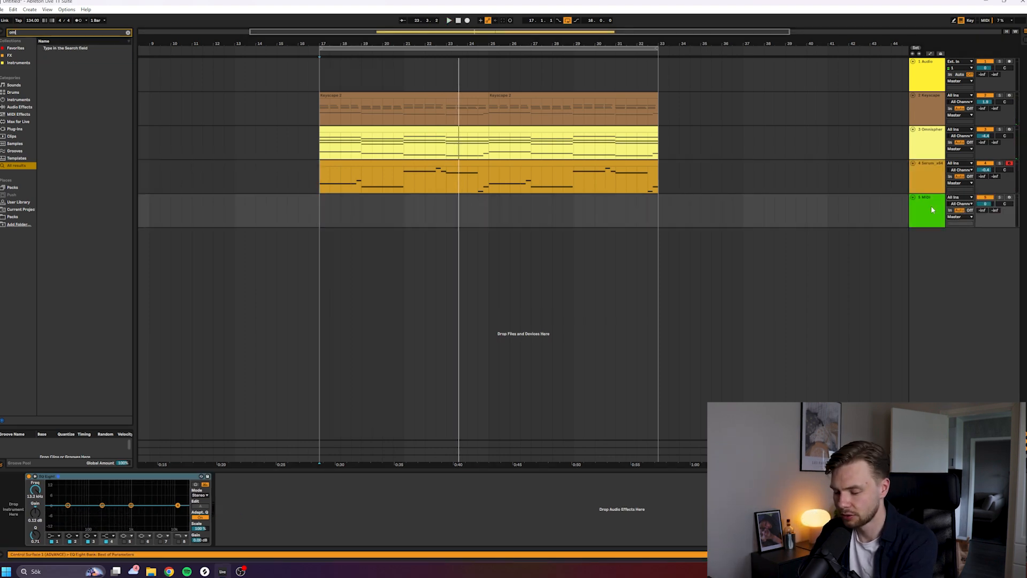
type("nis")
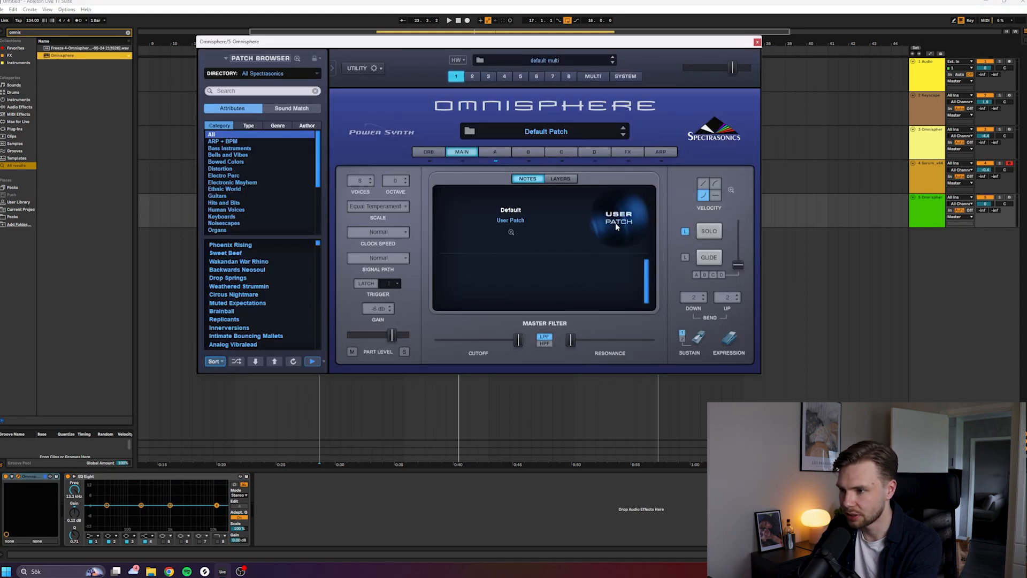
Load the Orchestral Bass Sustain Arco patch from the Acoustic Strings type in Omnisphere's Pads + Strings category.
left_click(511, 232)
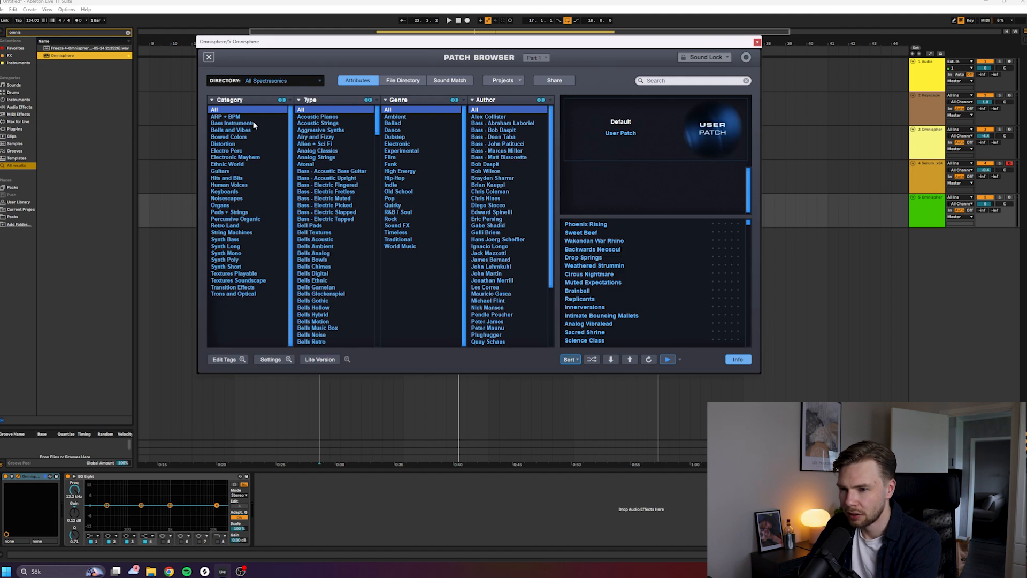
left_click(234, 213)
left_click(358, 117)
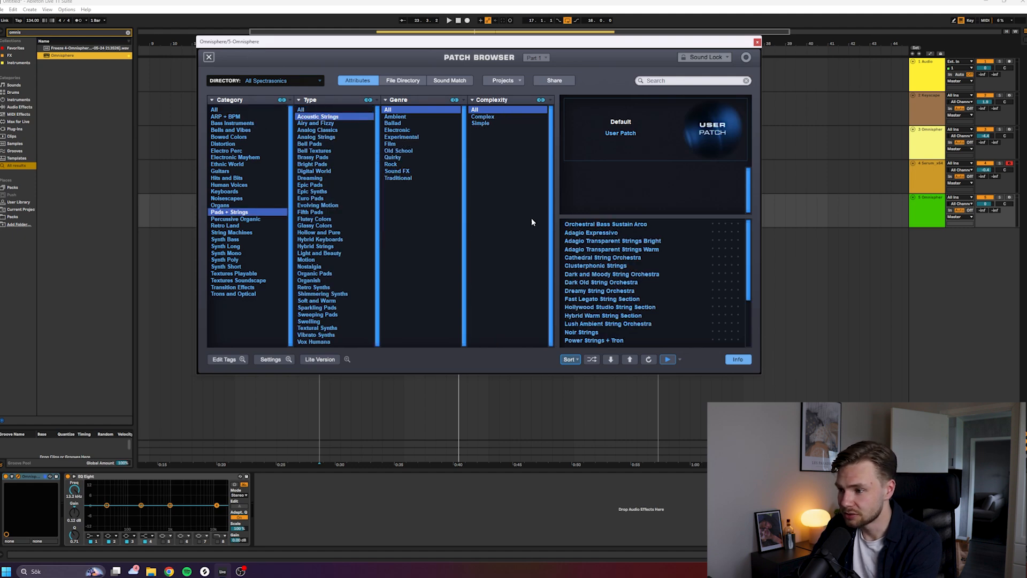
left_click(601, 225)
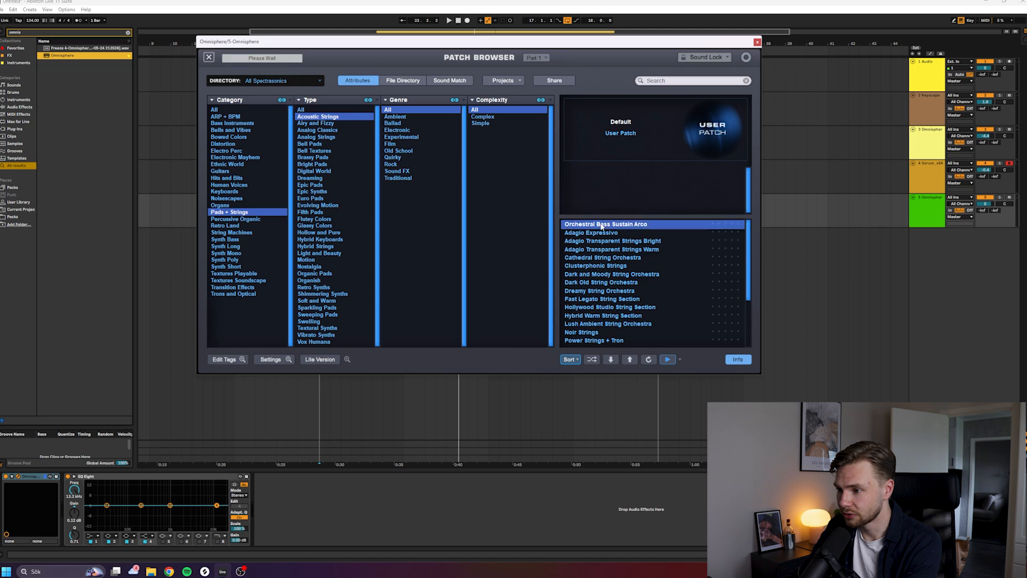
left_click(758, 42)
Copy the first Serum bass clip onto the new Omnisphere track at bar 17.
left_click(389, 164)
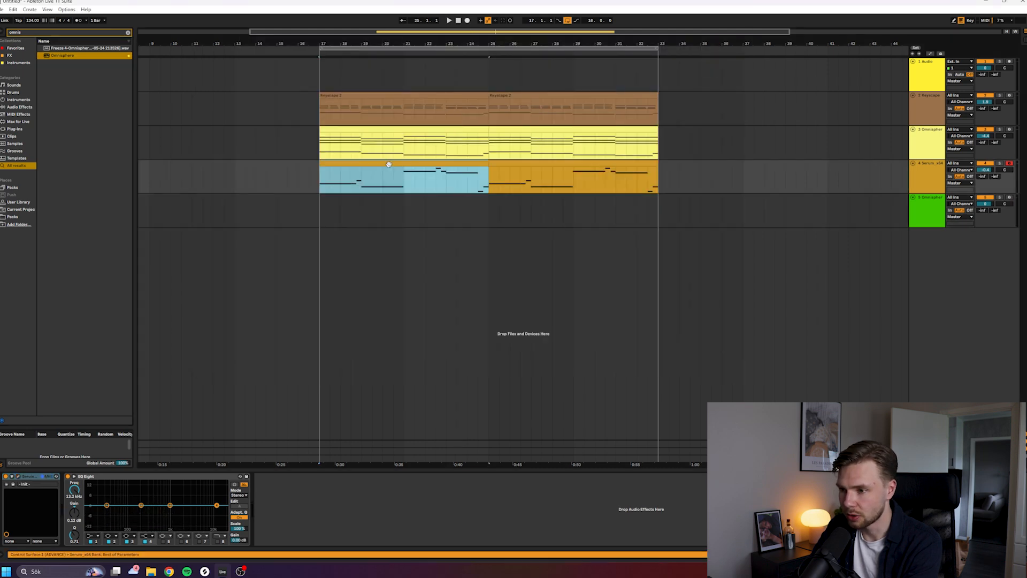
left_click_drag(389, 164, 386, 214)
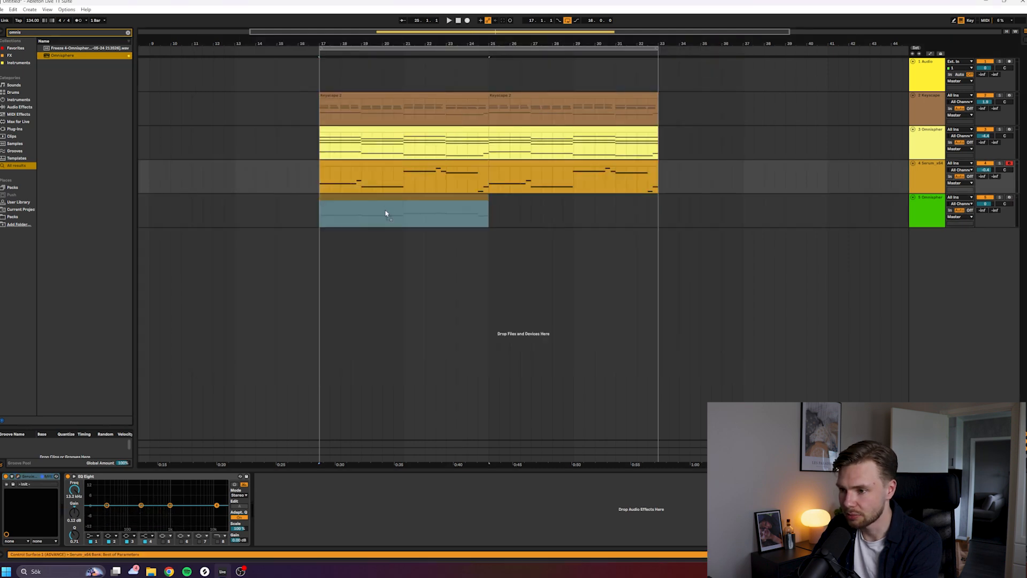
left_click(321, 216)
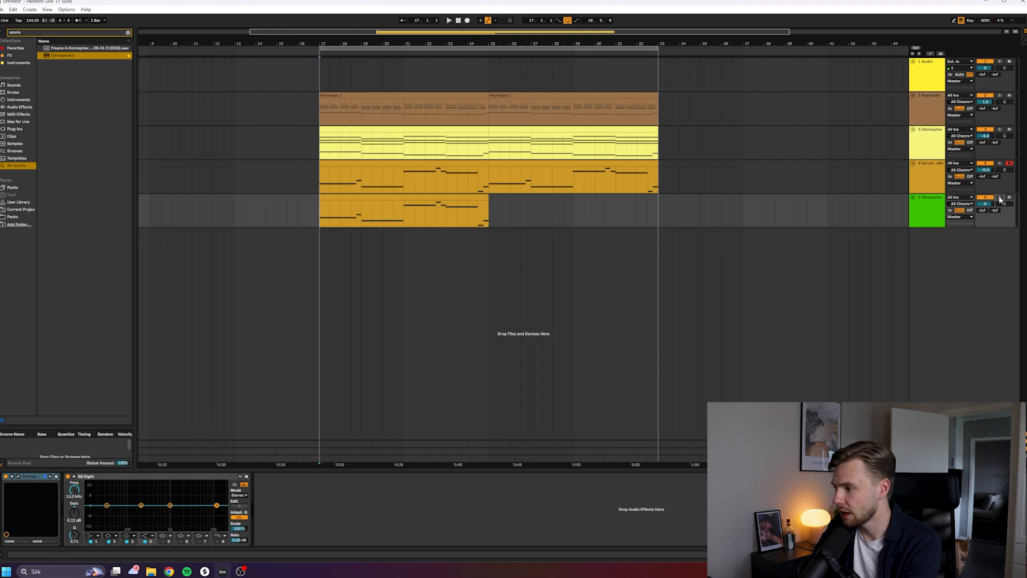
Solo the Omnisphere bass track, lower its volume during playback and look over its clip's notes.
left_click(930, 210)
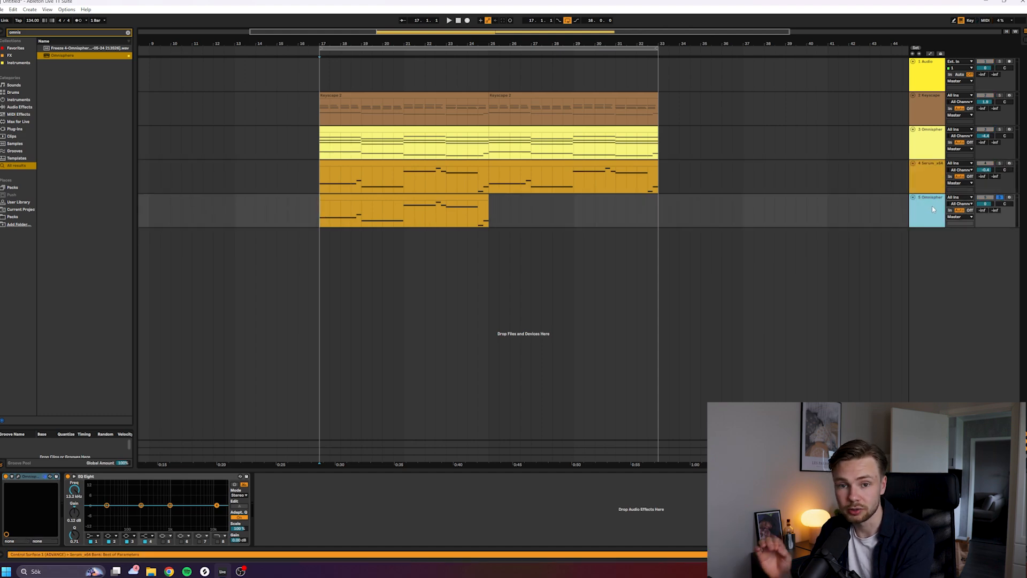
key("space")
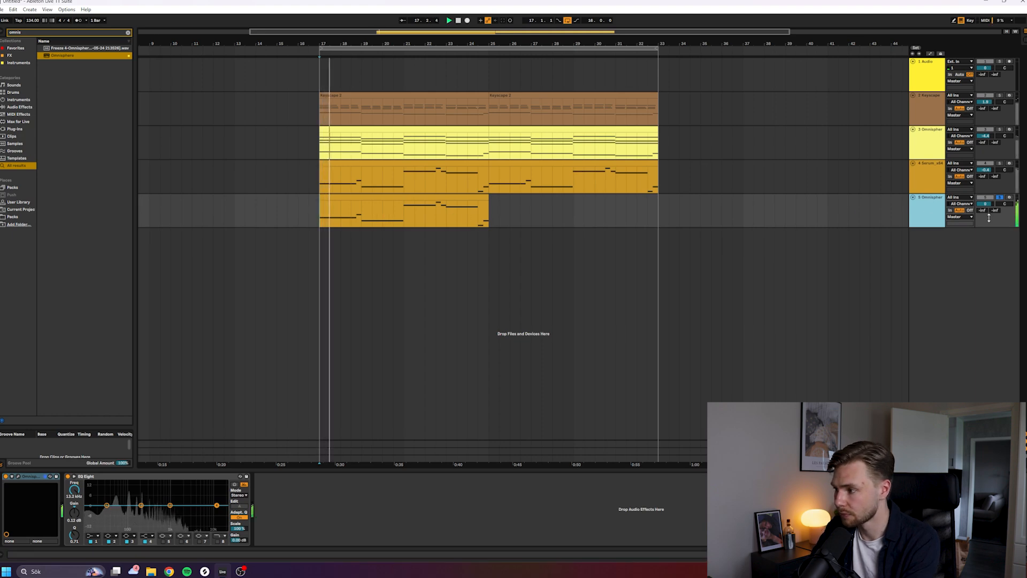
left_click_drag(989, 204, 989, 209)
left_click(930, 209)
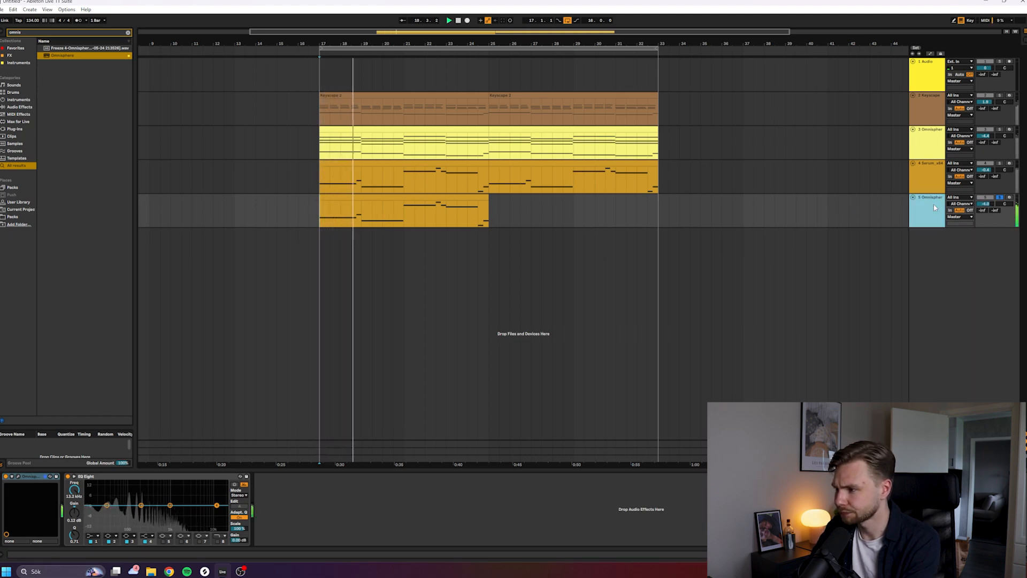
double_click(435, 214)
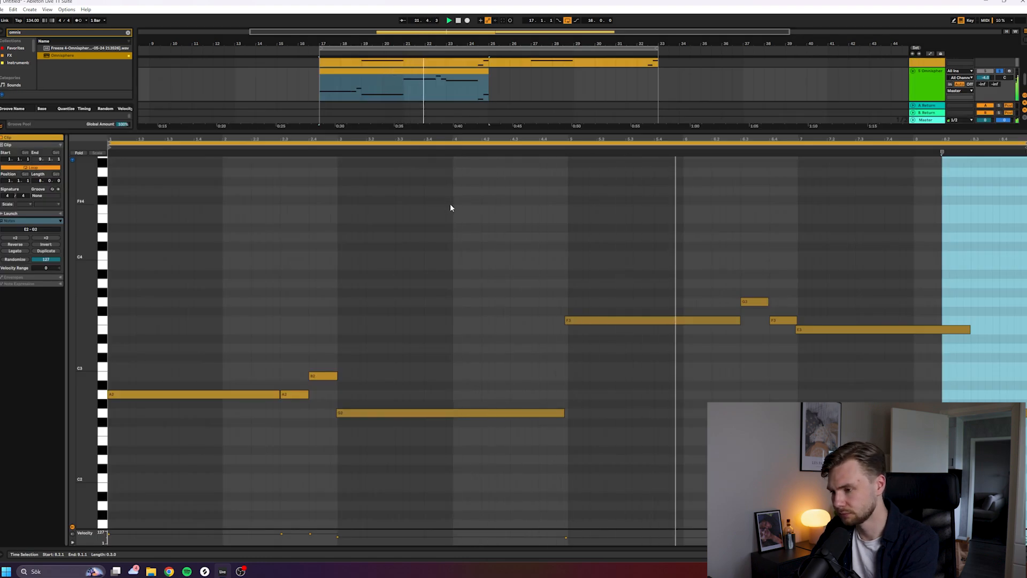
key("shift+Tab")
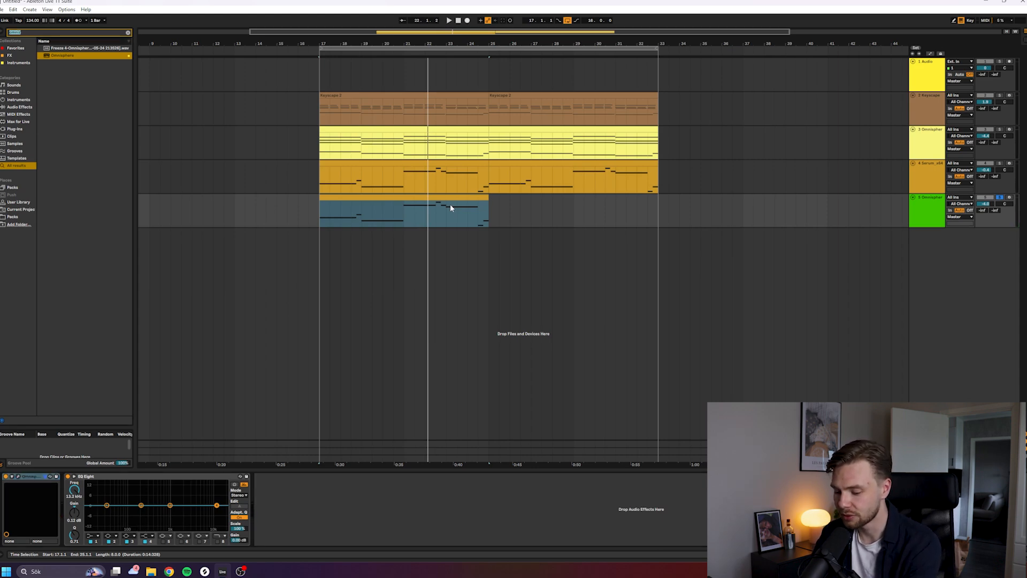
Insert Pro-Q 3 on the Omnisphere bass track and load its Low Cut preset.
type("pro q")
key("Down")
key("Return")
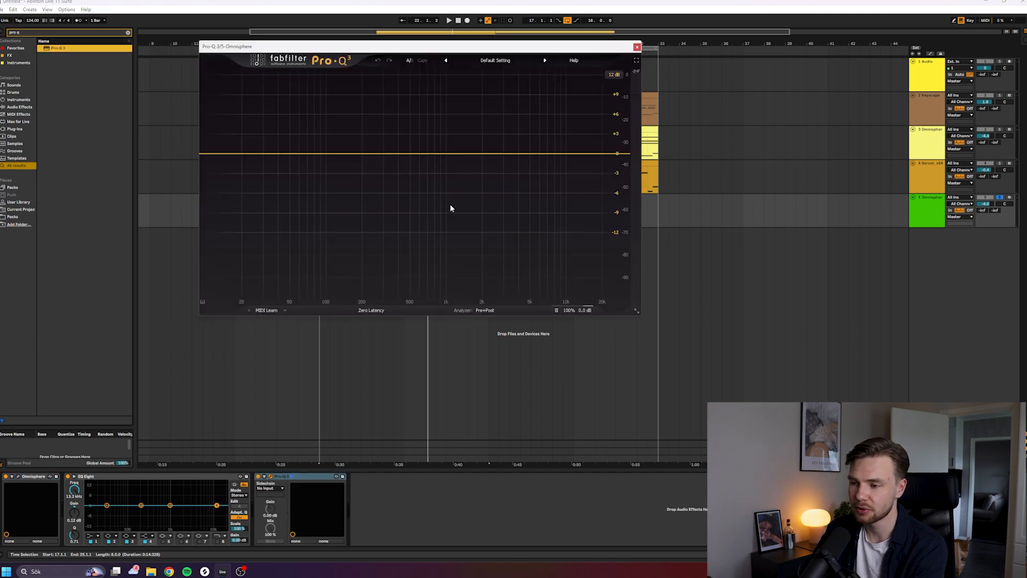
left_click(484, 59)
left_click(506, 249)
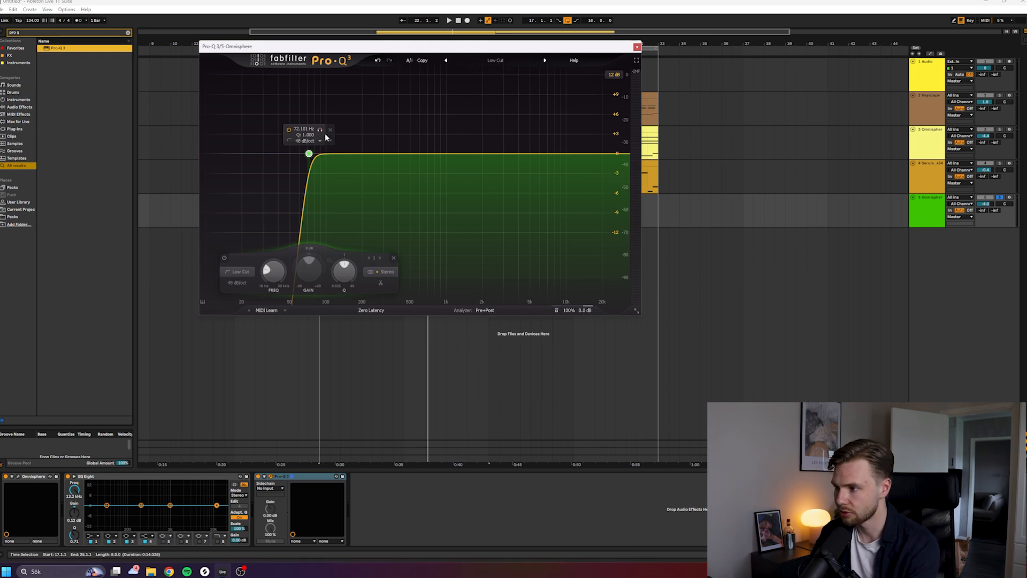
Raise the low-cut frequency in Pro-Q 3 while the Omnisphere bass plays, and close the plug-in window.
key("space")
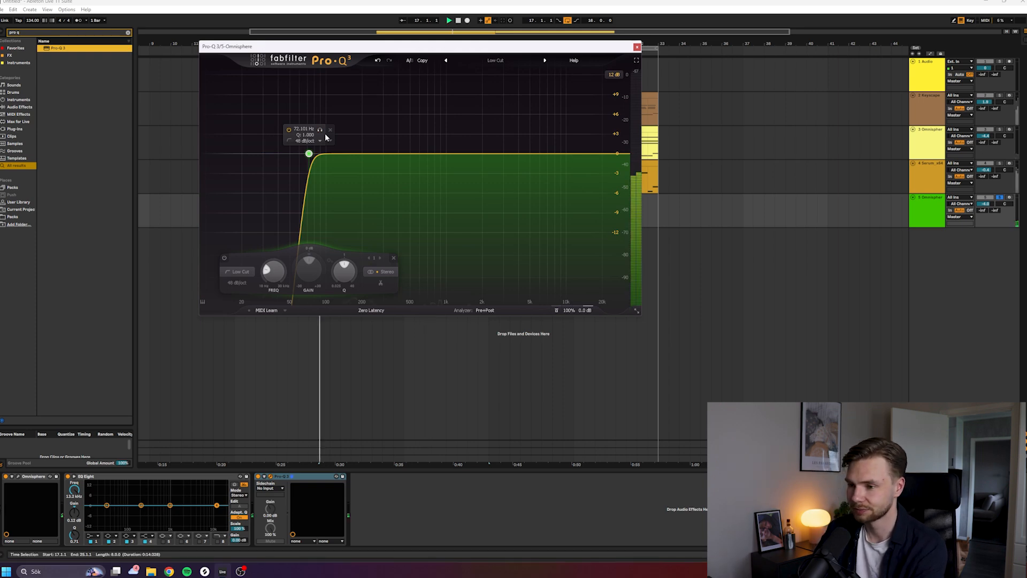
left_click_drag(323, 132, 349, 132)
left_click(638, 47)
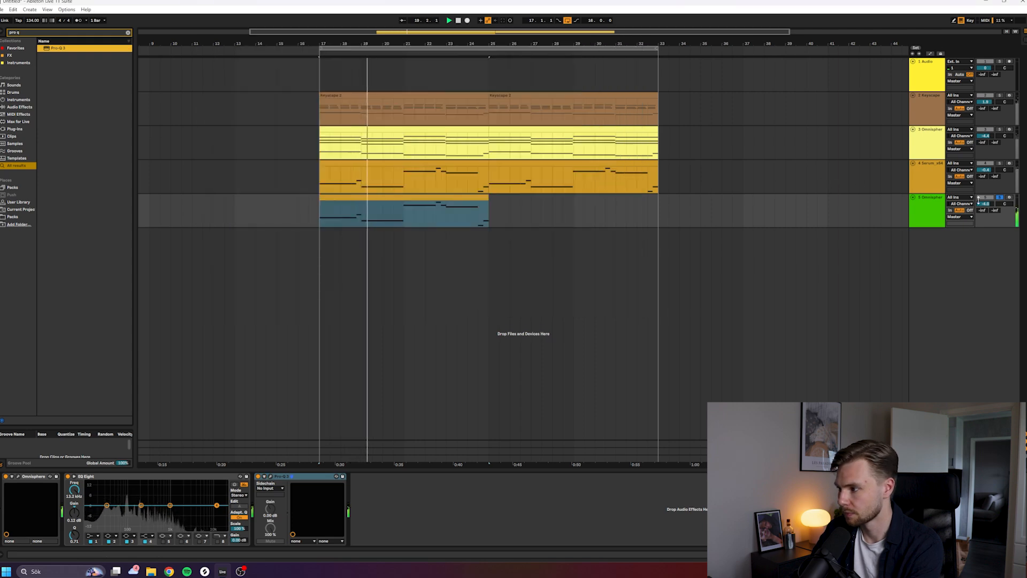
Unsolo the Omnisphere bass track, readjust its volume in the mix, and lower the Omnisphere strings track's volume.
left_click(1000, 197)
left_click_drag(988, 205, 989, 204)
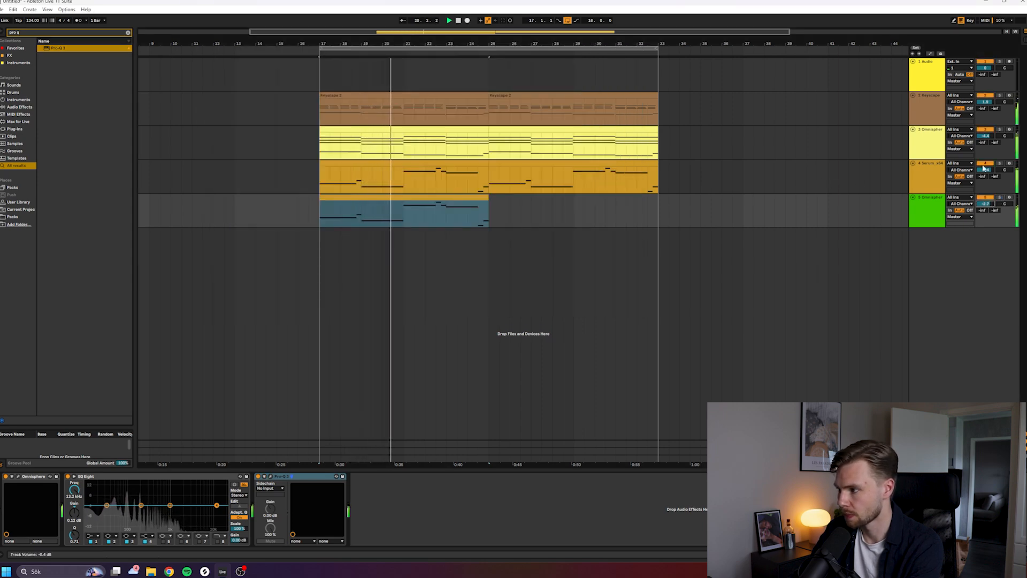
left_click_drag(985, 135, 984, 139)
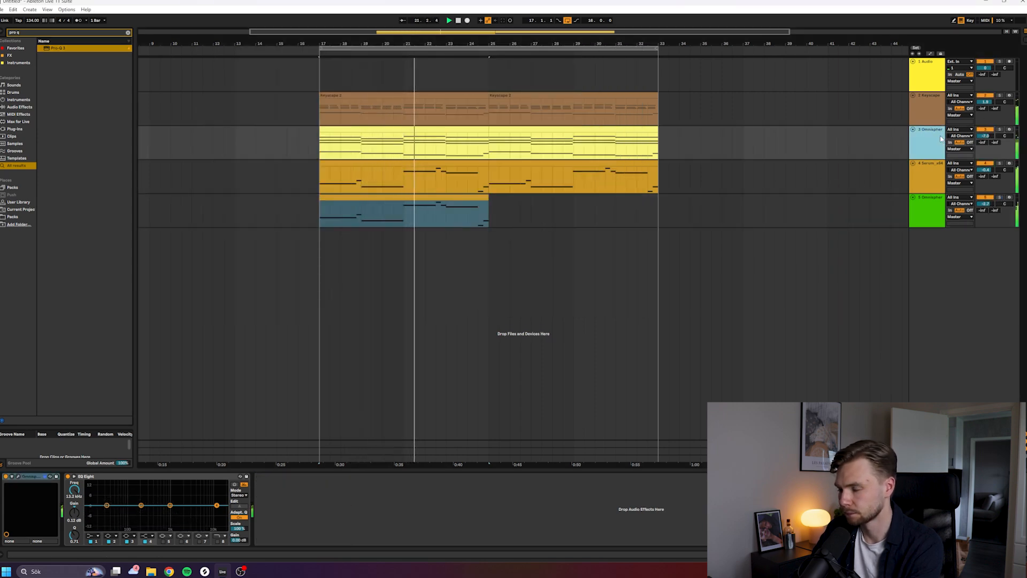
Duplicate the Omnisphere bass clip into bars 25 to 33 and listen to the full mix.
left_click(474, 199)
key("ctrl+d")
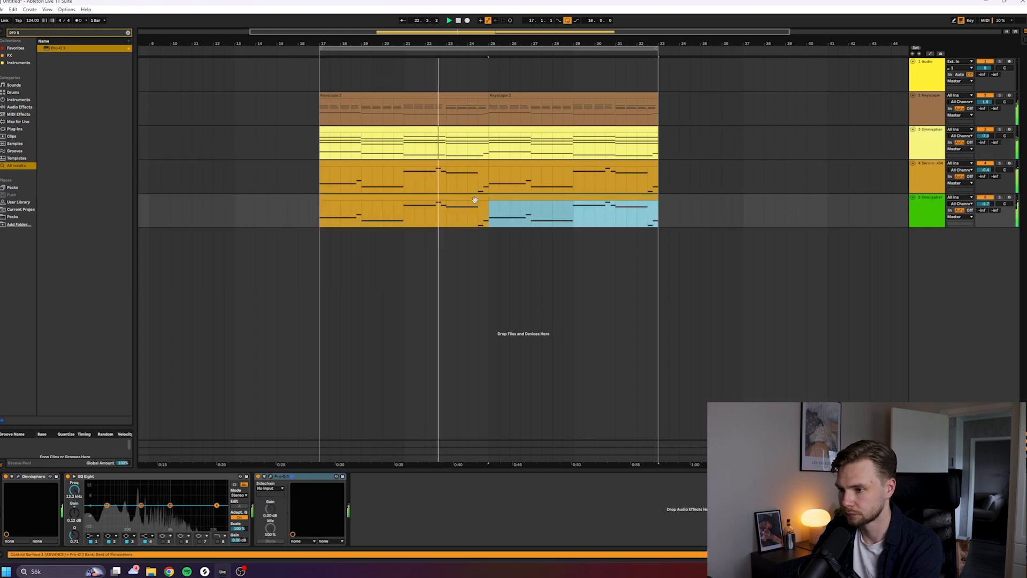
left_click(516, 258)
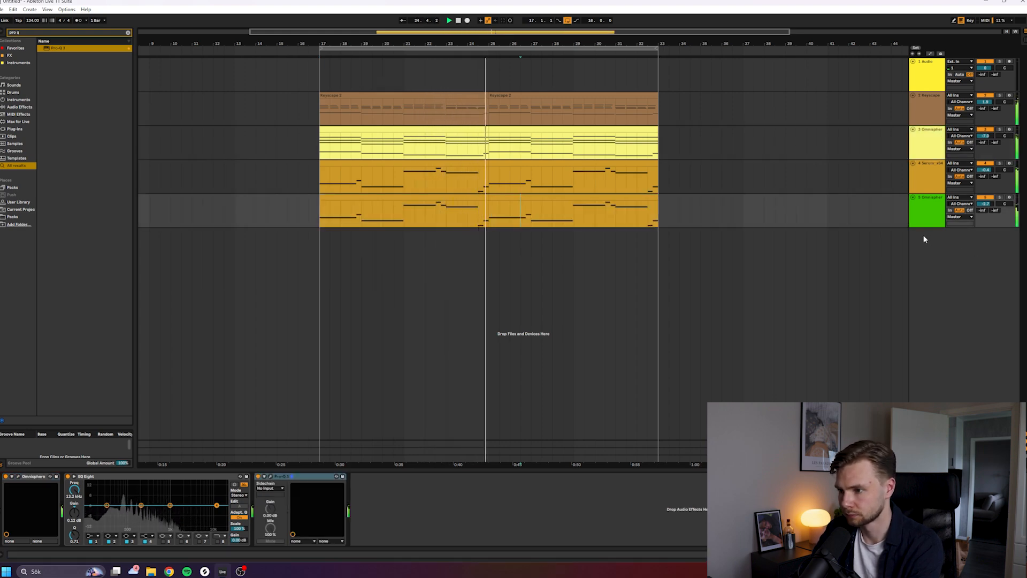
key("space")
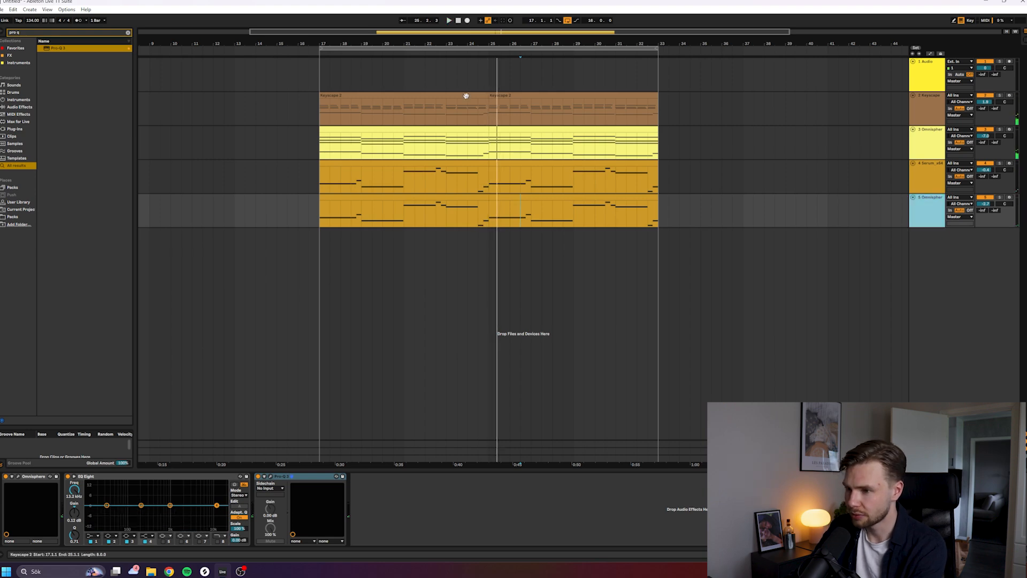
Add another MIDI track below the Omnisphere bass and load Nexus on it, moving its window clear.
right_click(921, 236)
left_click(939, 243)
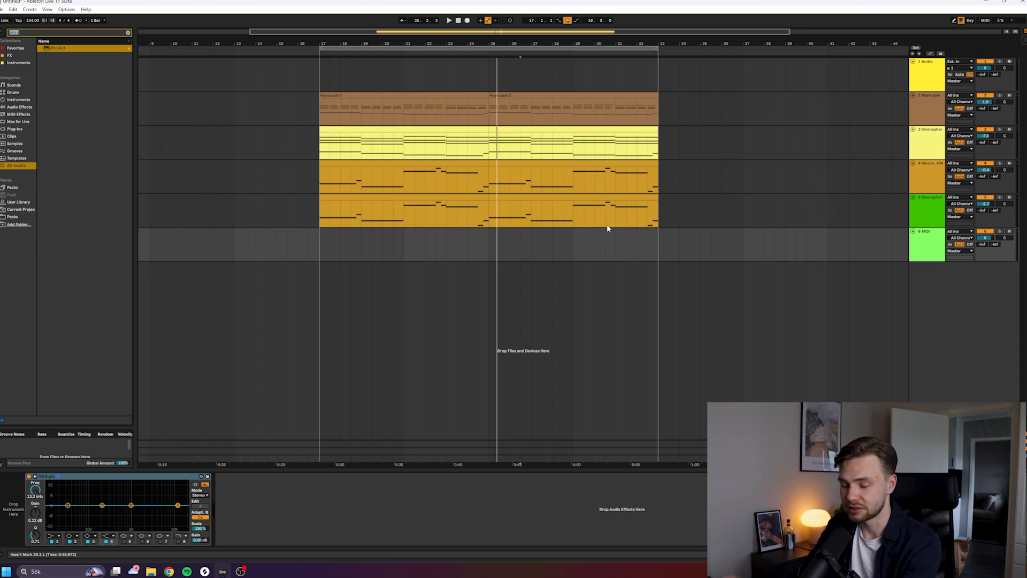
type("nexus")
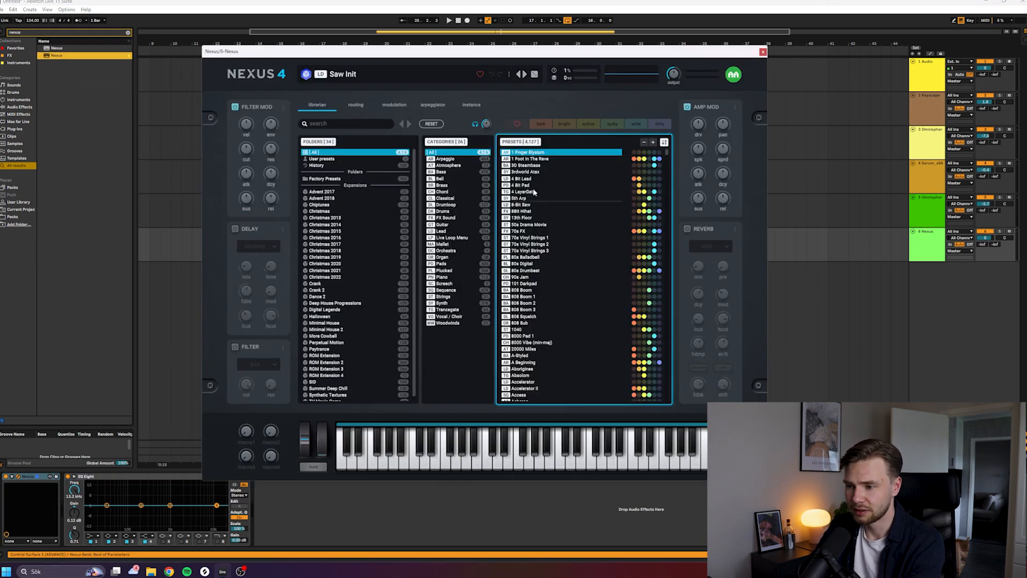
left_click_drag(413, 53, 352, 55)
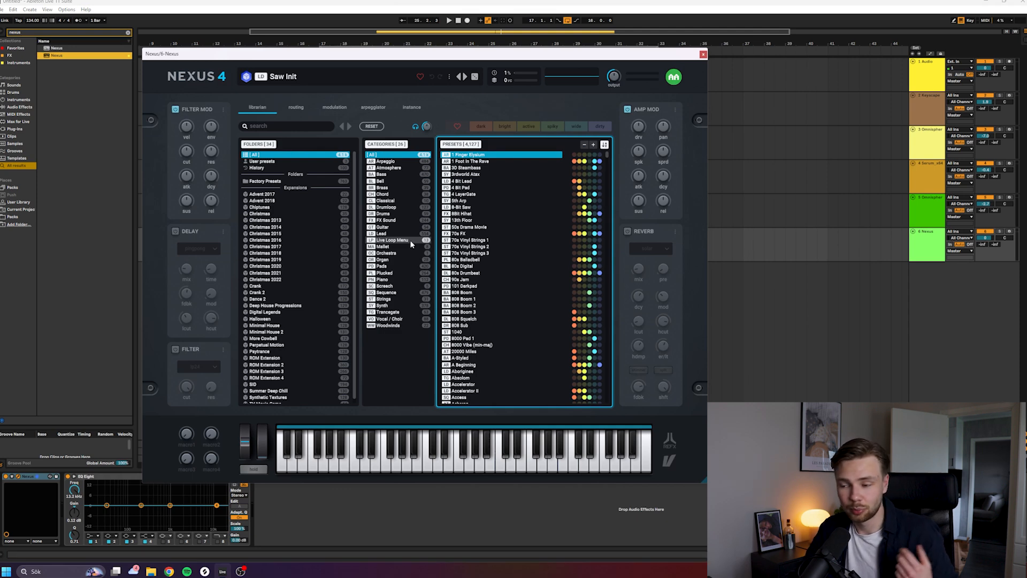
Load the Pizzicato preset from Nexus's Strings category, close the plug-in window, and try the sound over the playing arrangement.
left_click(403, 253)
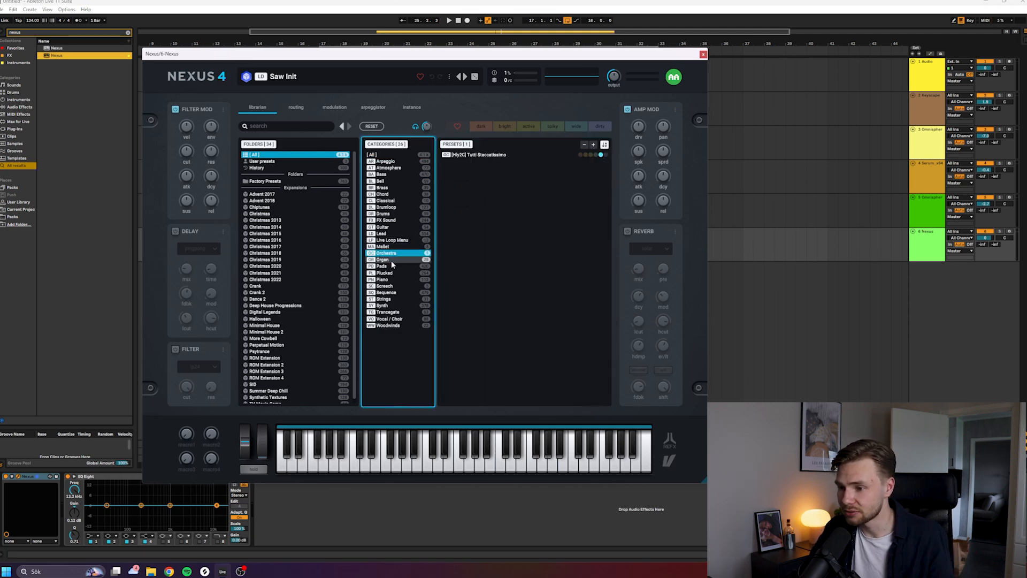
left_click(395, 300)
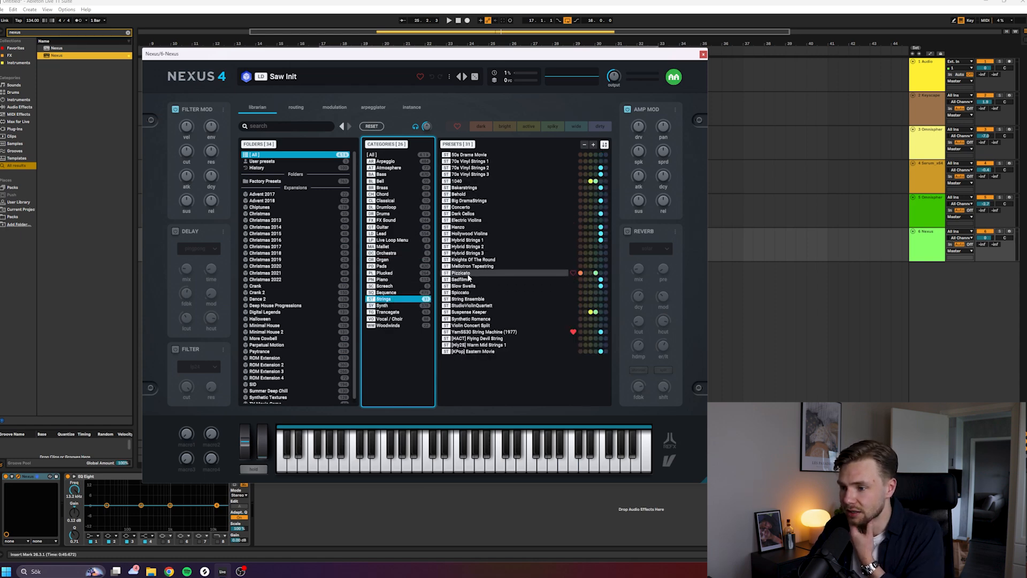
left_click(469, 274)
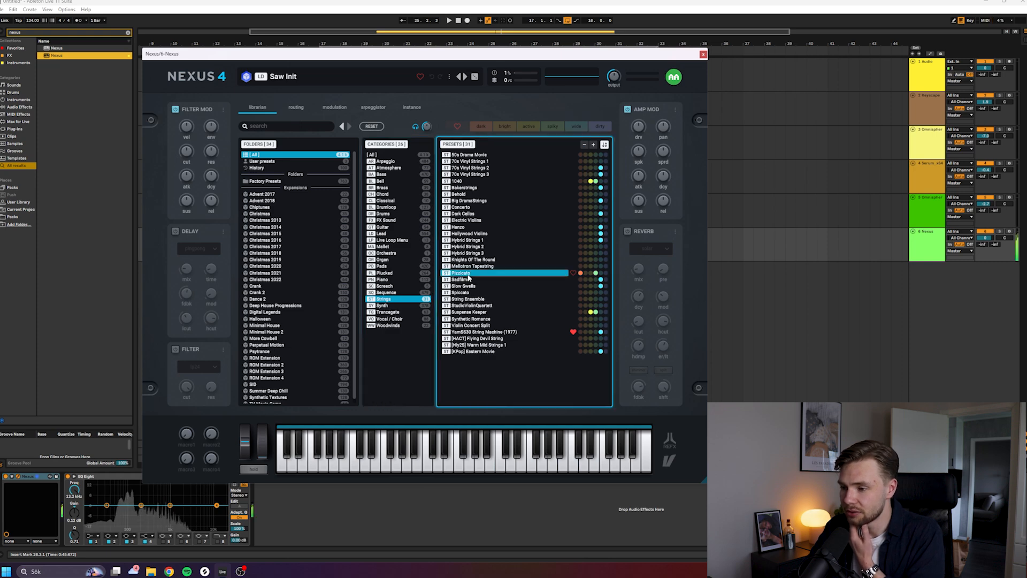
left_click(307, 222)
key("space")
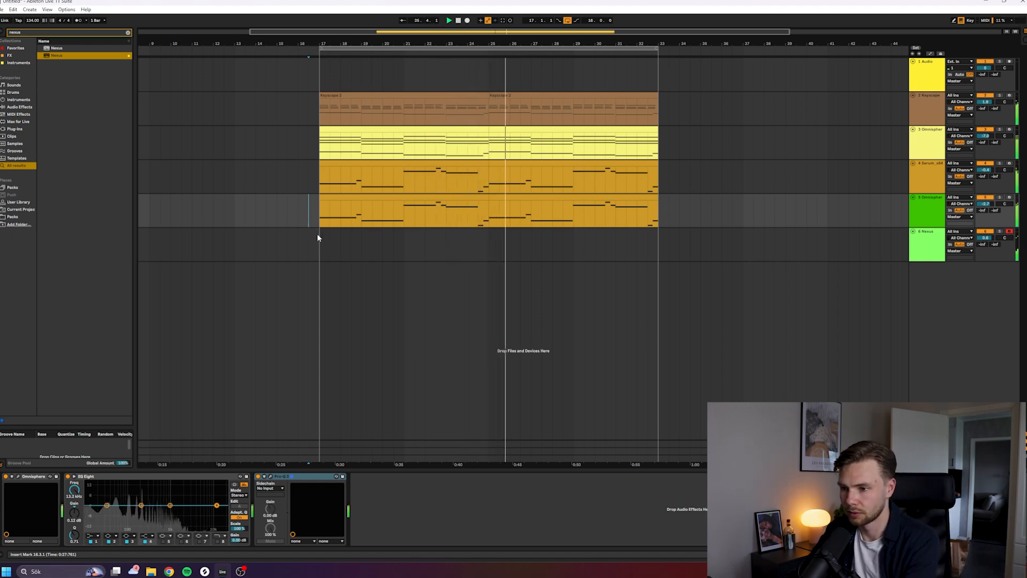
key("space")
left_click_drag(320, 235, 486, 241)
key("ctrl+shift+m")
key("shift+Tab")
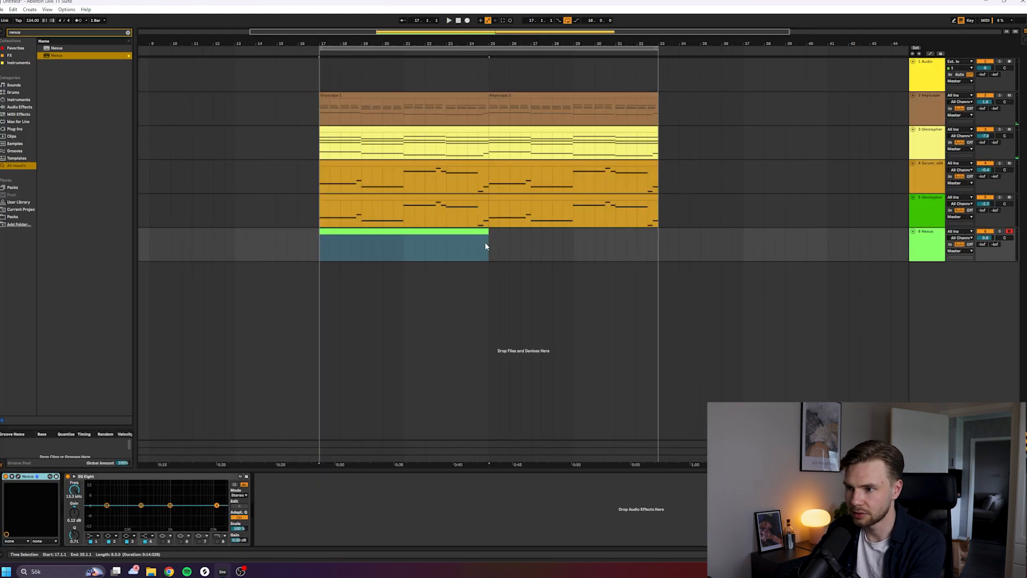
left_click(324, 232)
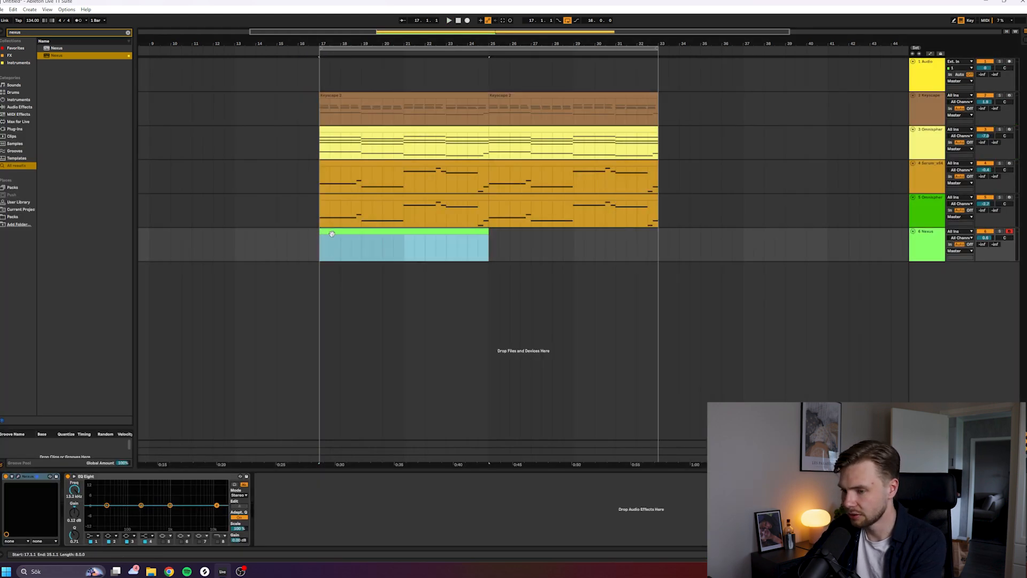
key("Delete")
Turn on the metronome and record a repeating pizzicato part on the Nexus track from bar 16 to bar 25.
left_click(299, 237)
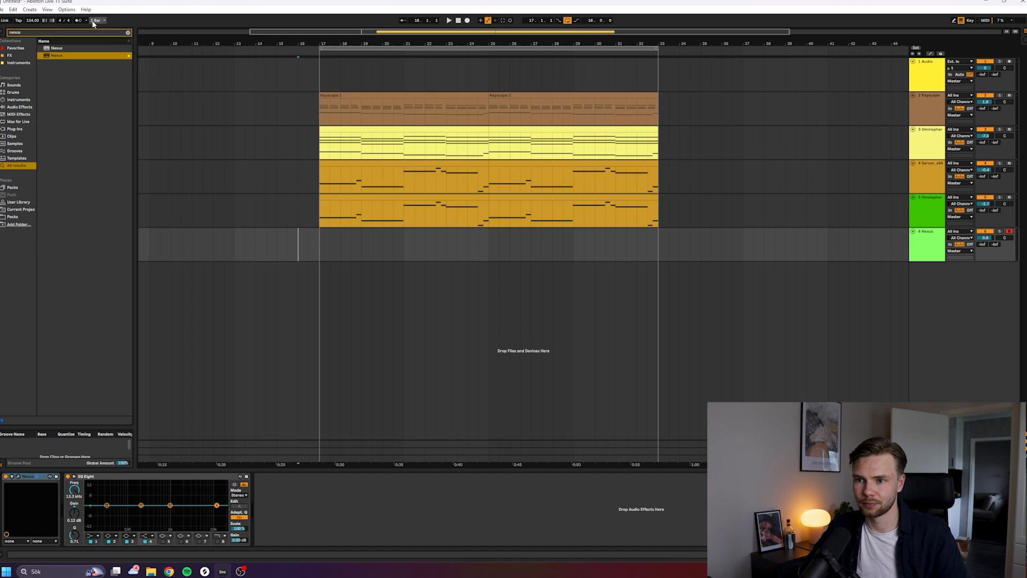
left_click(79, 21)
left_click(467, 20)
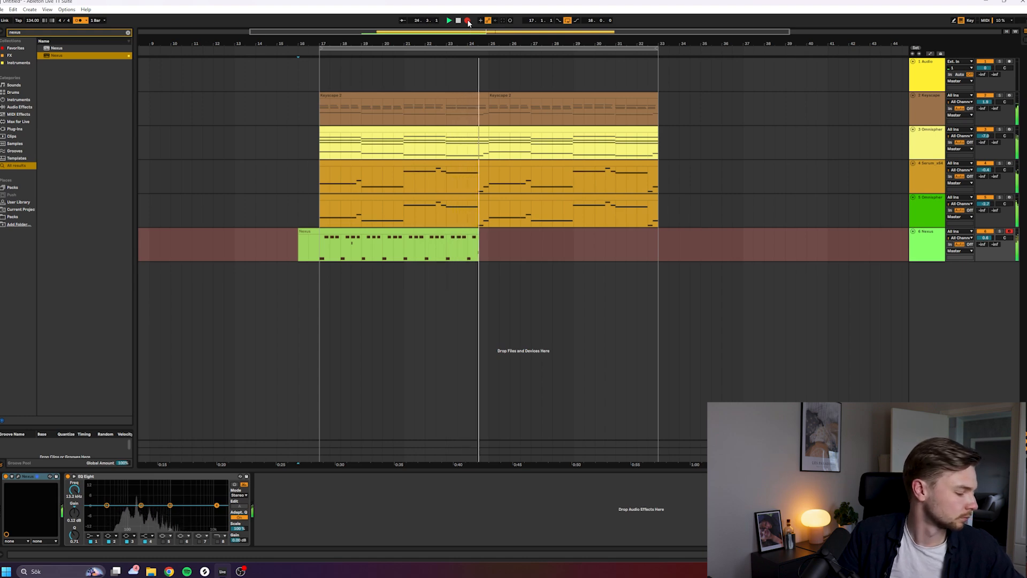
key("space")
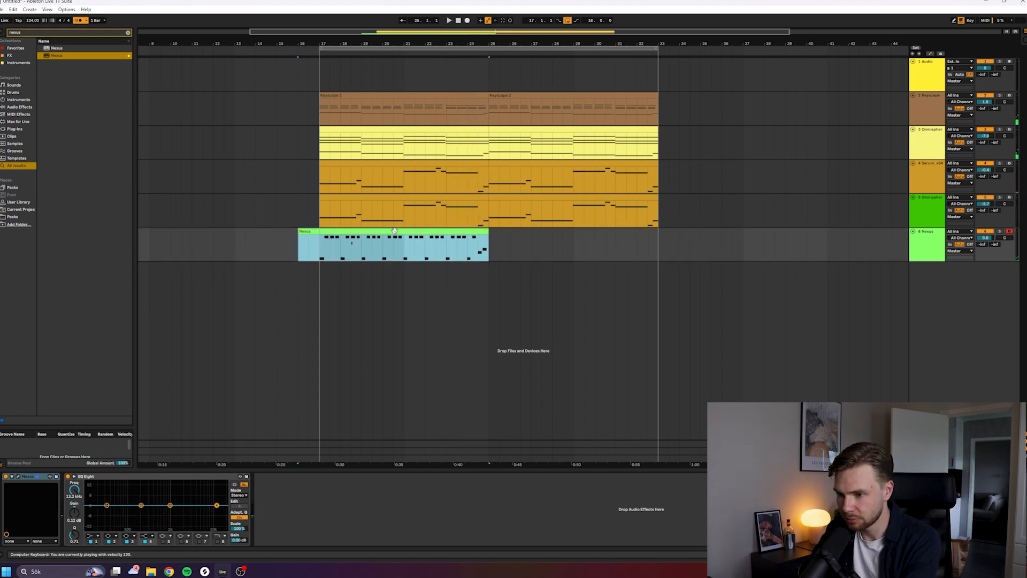
Quantize all notes in the recorded Nexus clip and start playback to check the timing.
double_click(395, 231)
left_click(329, 320)
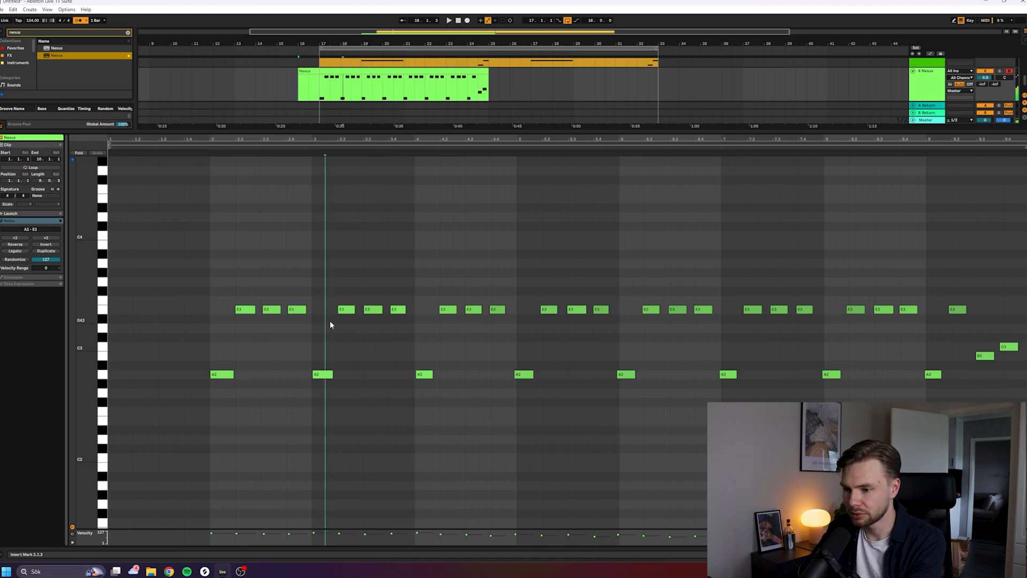
key("ctrl+a")
key("ctrl+u")
key("space")
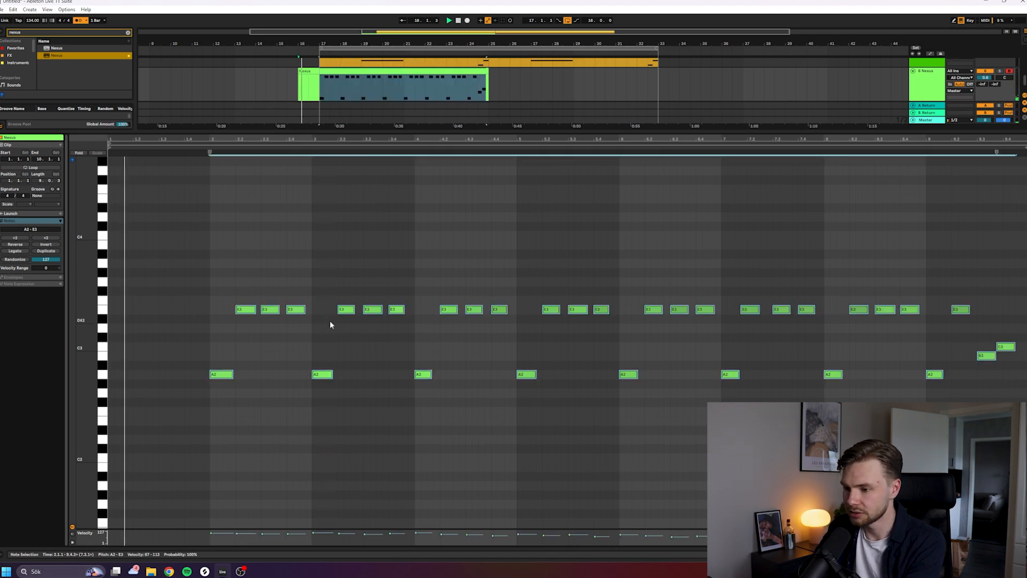
key("shift+Tab")
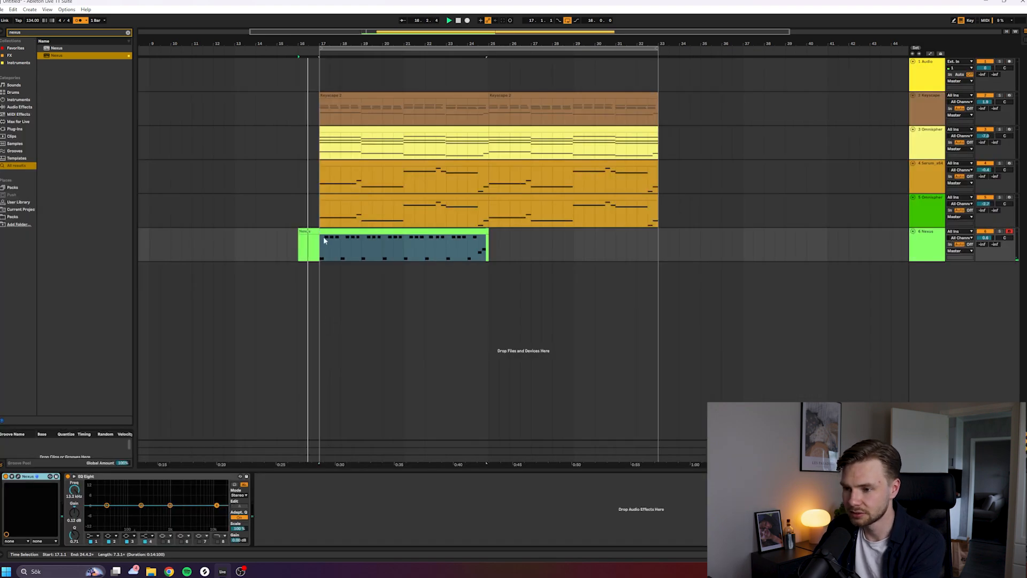
Trim the start of the Nexus clip to bar 17 and stop playback.
left_click_drag(299, 232, 319, 231)
left_click(343, 246)
key("space")
left_click(345, 232)
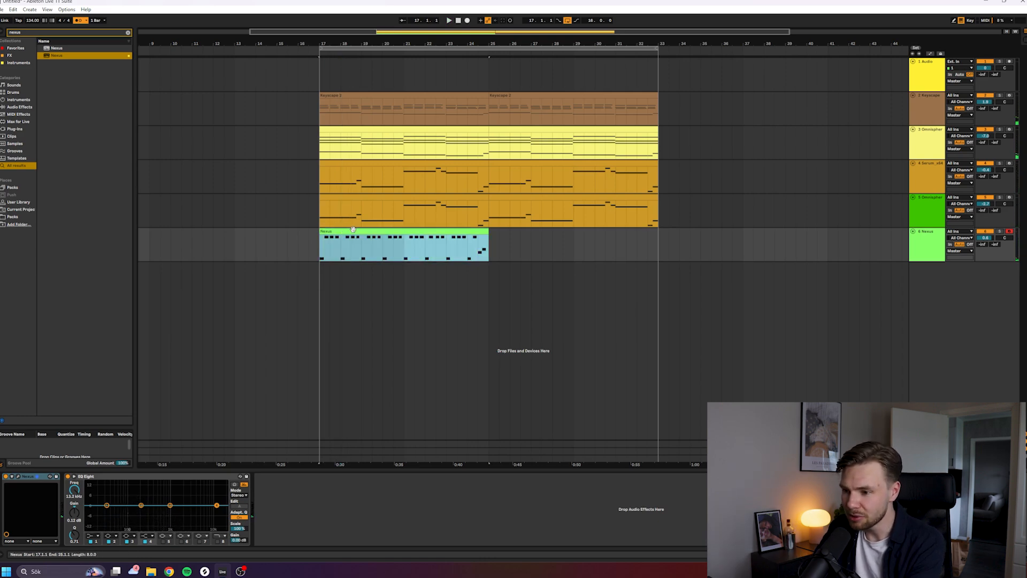
Delete all the repeated low A2 notes from the Nexus clip, keeping the E3 notes and the closing run.
double_click(353, 231)
left_click(206, 399)
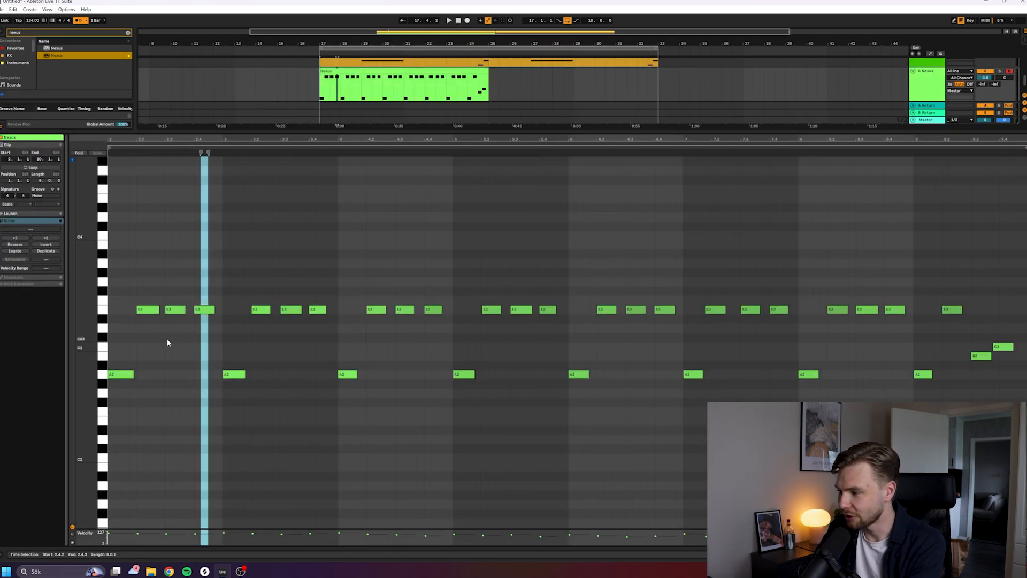
left_click_drag(132, 333, 923, 390)
key("Delete")
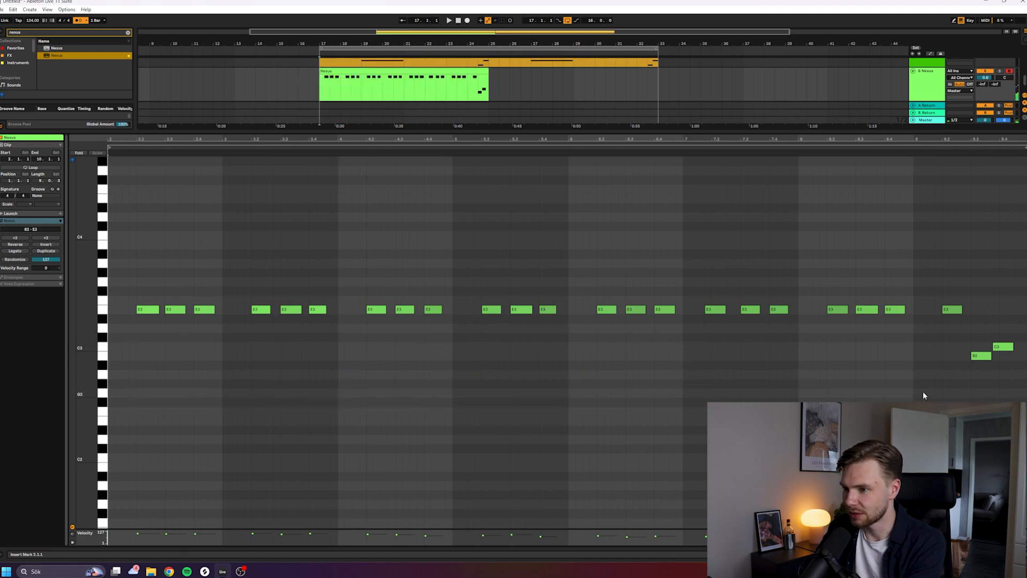
Copy the lowest chord notes from the first Omnisphere strings clip and paste them into the Nexus clip.
key("shift+Tab")
double_click(362, 130)
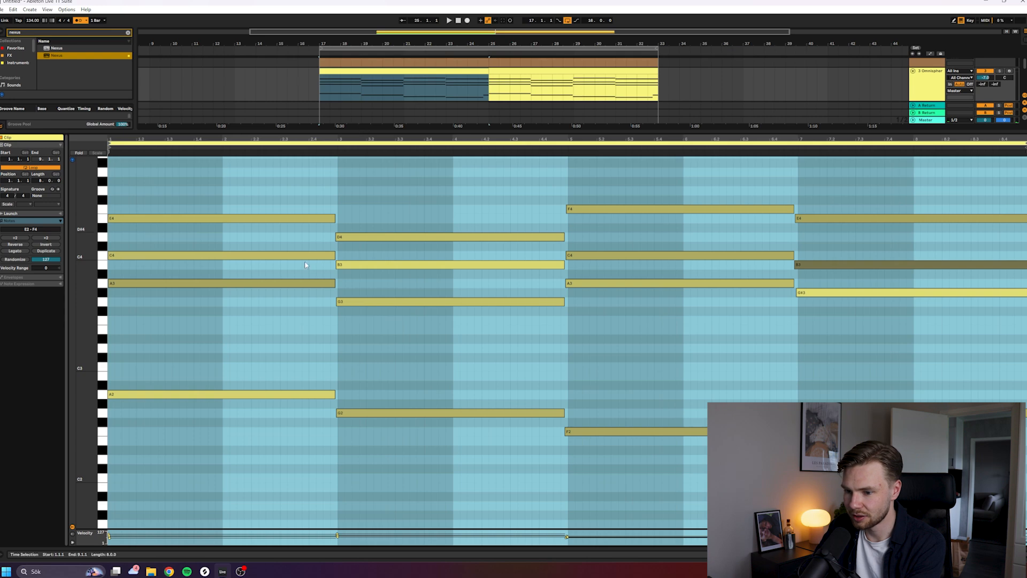
left_click_drag(202, 372, 949, 454)
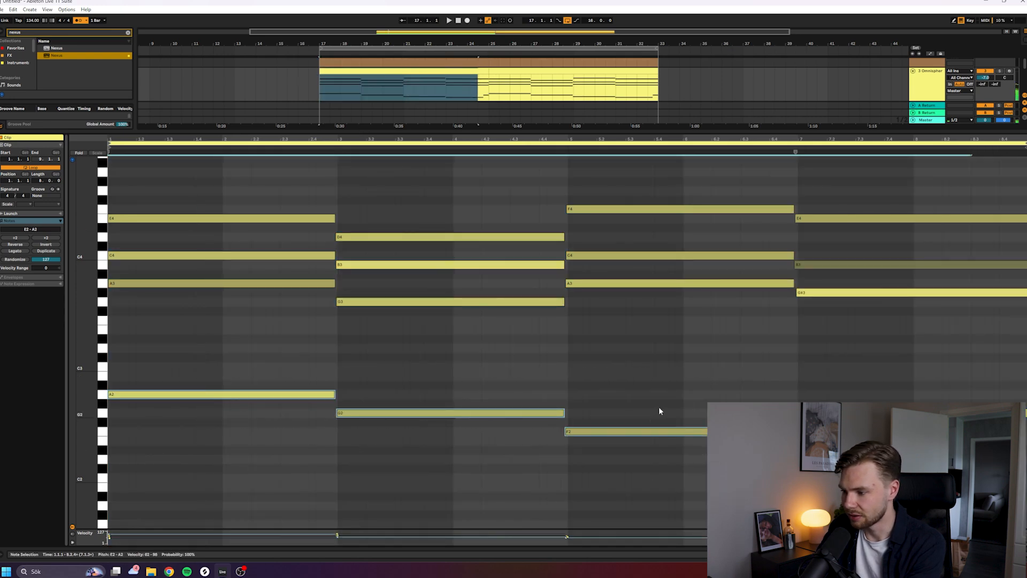
key("shift+Tab")
double_click(386, 228)
key("ctrl+v")
left_click(355, 255)
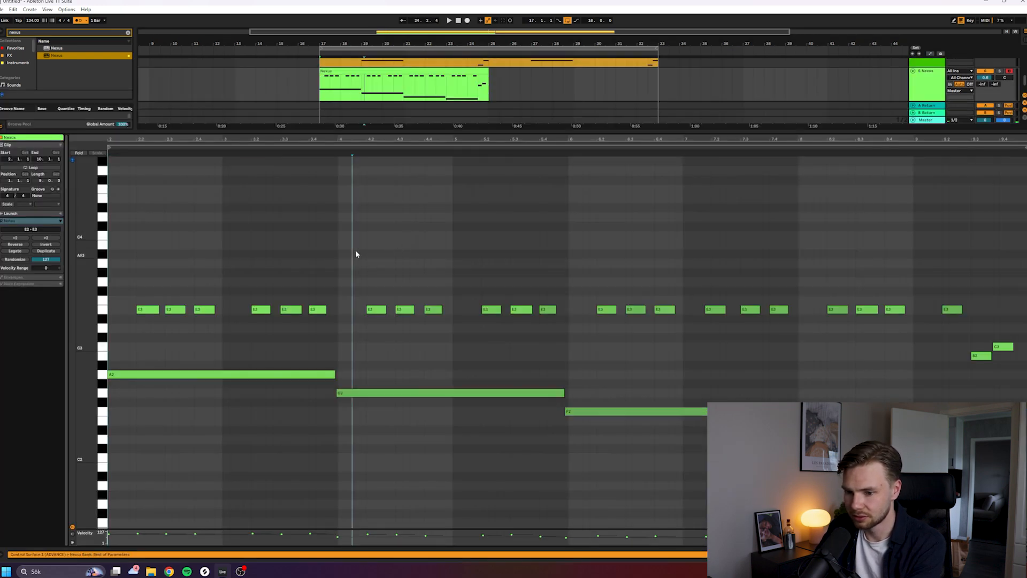
Shorten the pasted low notes together, and cut the A2 and G2 further to about the length of the E3 notes.
left_click(245, 400)
left_click_drag(281, 349, 794, 459)
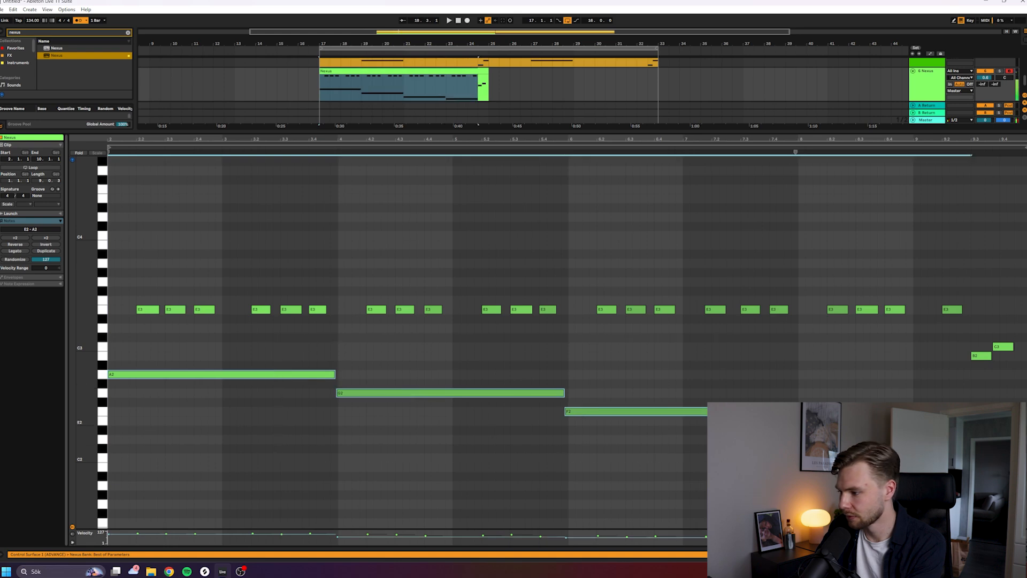
left_click_drag(971, 421, 820, 420)
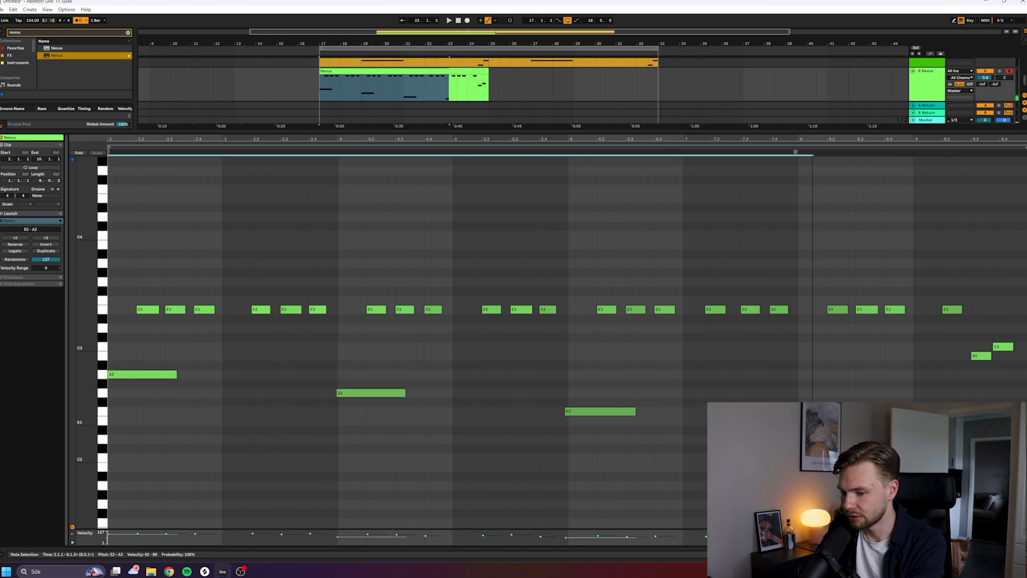
left_click(166, 375)
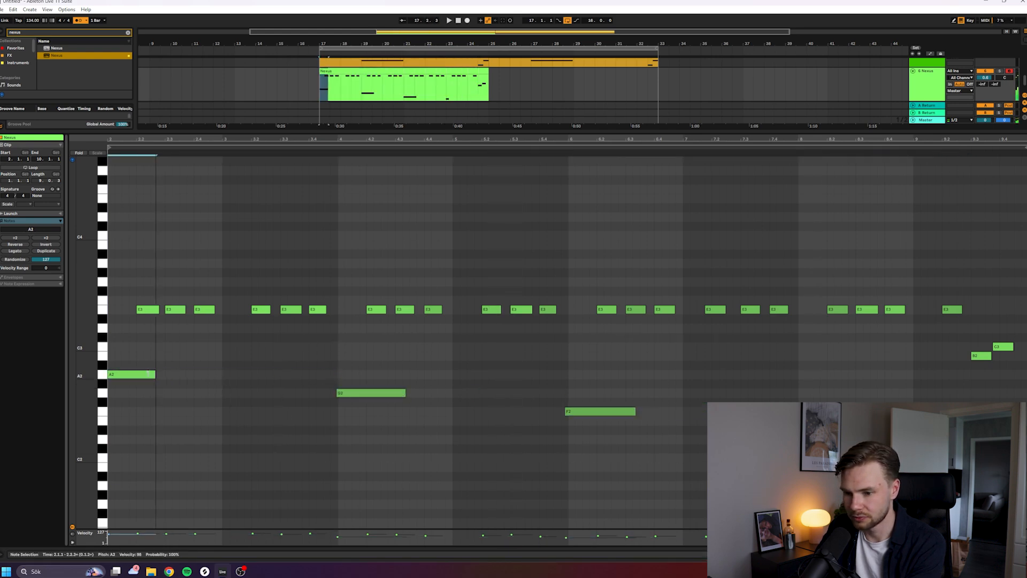
left_click_drag(155, 375, 130, 374)
left_click(383, 394)
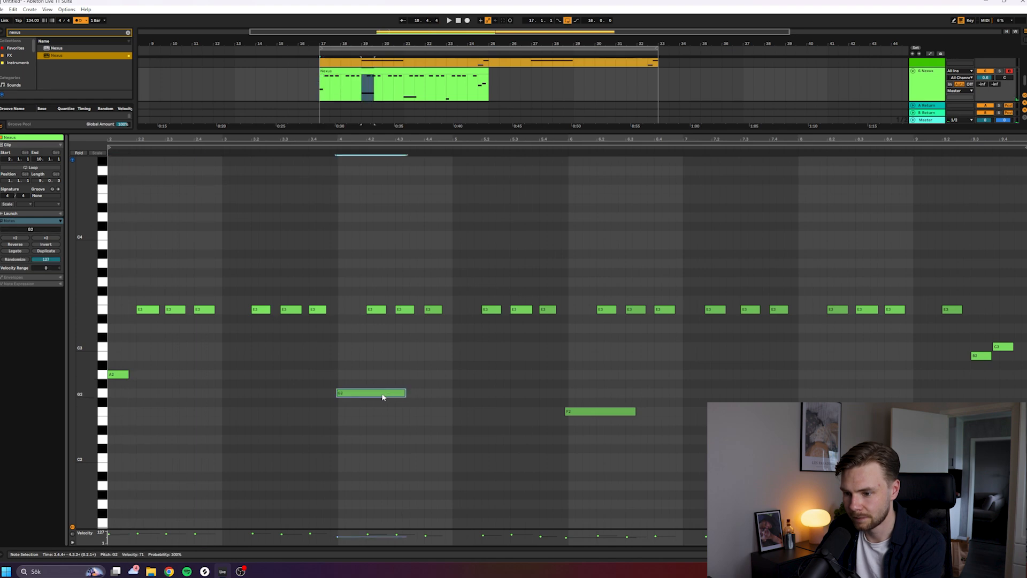
left_click_drag(406, 394, 359, 394)
left_click(600, 412)
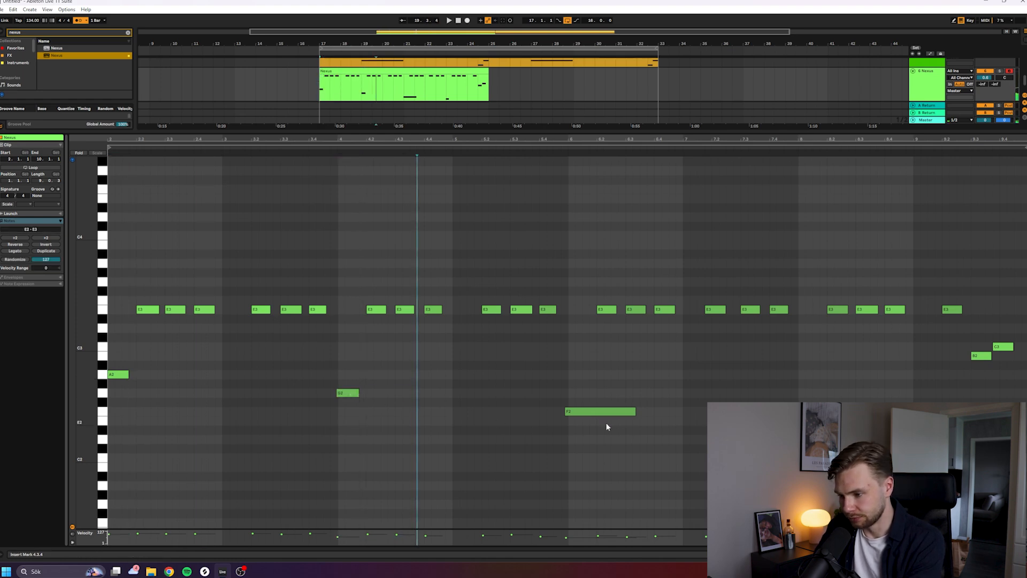
Duplicate the short A2 note to clip bar 3 and the short G2 note to clip bar 5, aligned to the bar lines.
left_click_drag(115, 376, 230, 381)
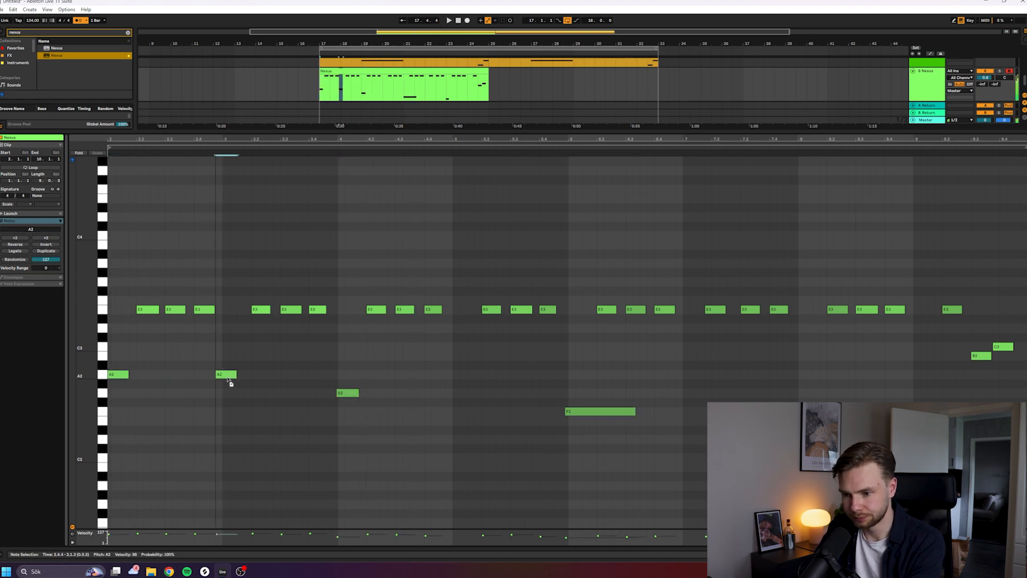
left_click_drag(352, 397, 474, 401)
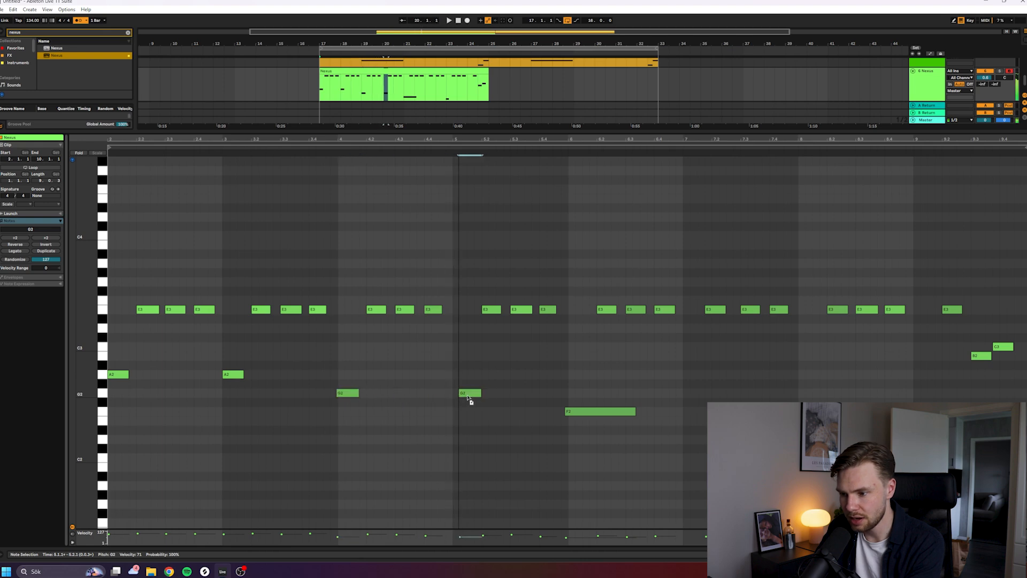
left_click(377, 402)
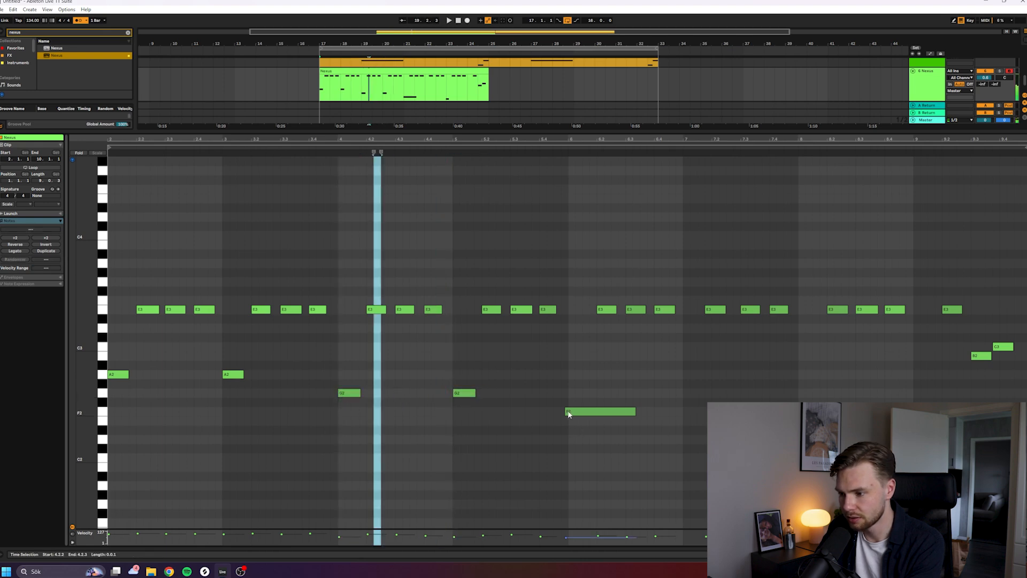
Replace the remaining pasted F2 and E2 notes with short copies, placing F2 at clip bar 6 and E2 at bars 8 and 9.
left_click(569, 413)
key("Delete")
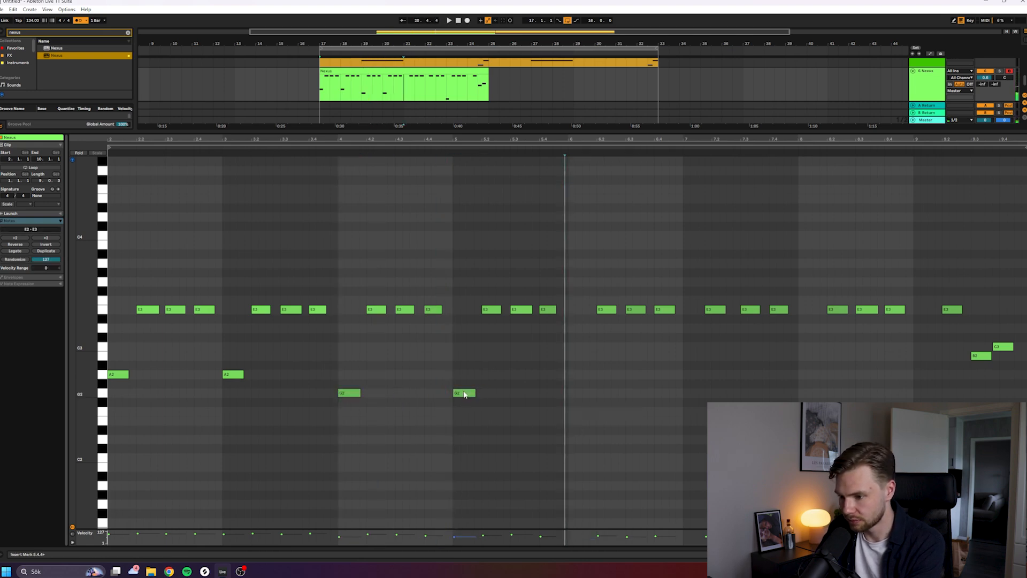
left_click_drag(464, 394, 582, 416)
left_click(627, 413)
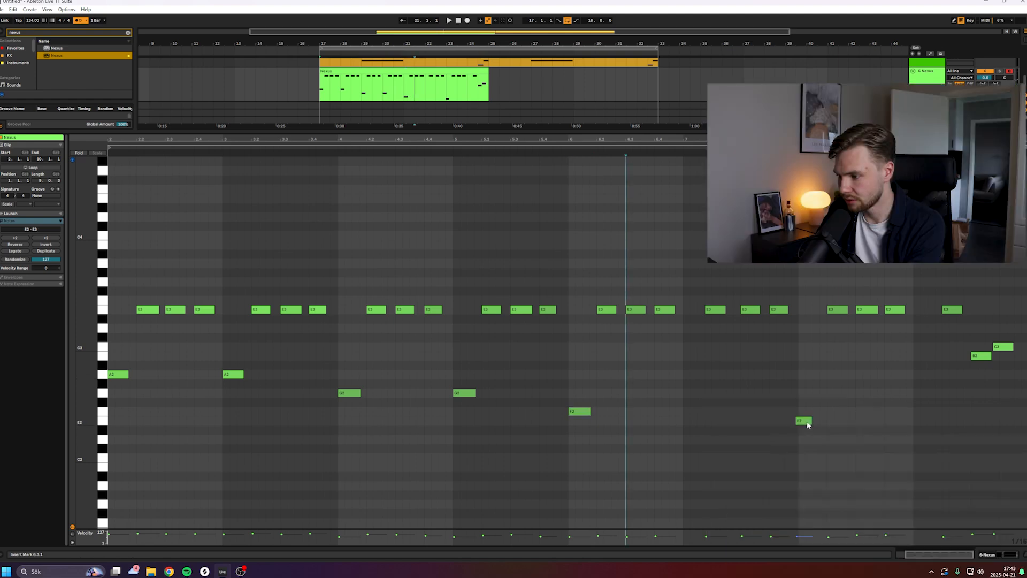
left_click(810, 422)
key("Delete")
left_click_drag(580, 412, 916, 423)
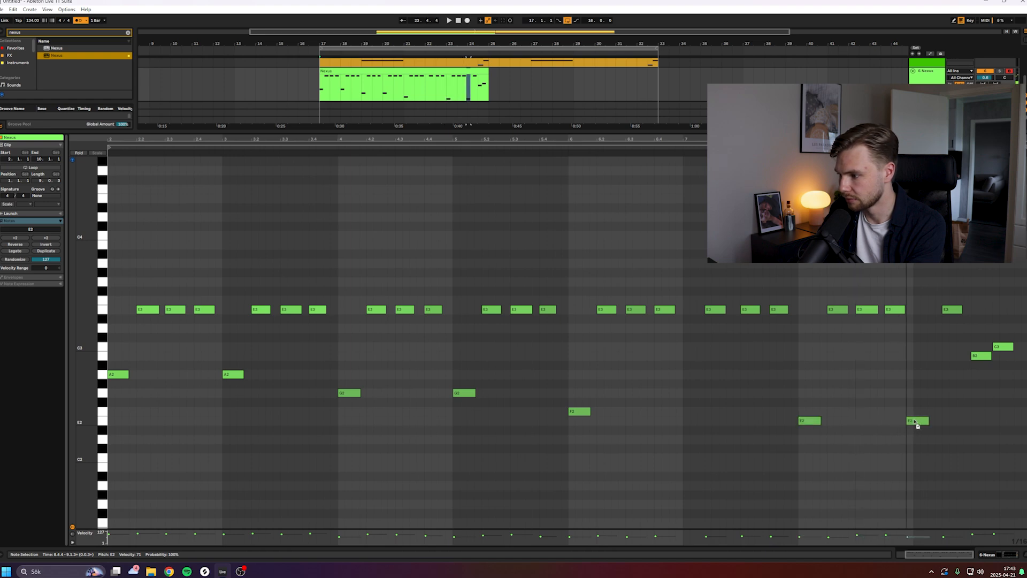
left_click(888, 423)
Play the edited pattern, duplicate the Nexus clip into bars 25 to 33, and listen to it with the full arrangement.
key("space")
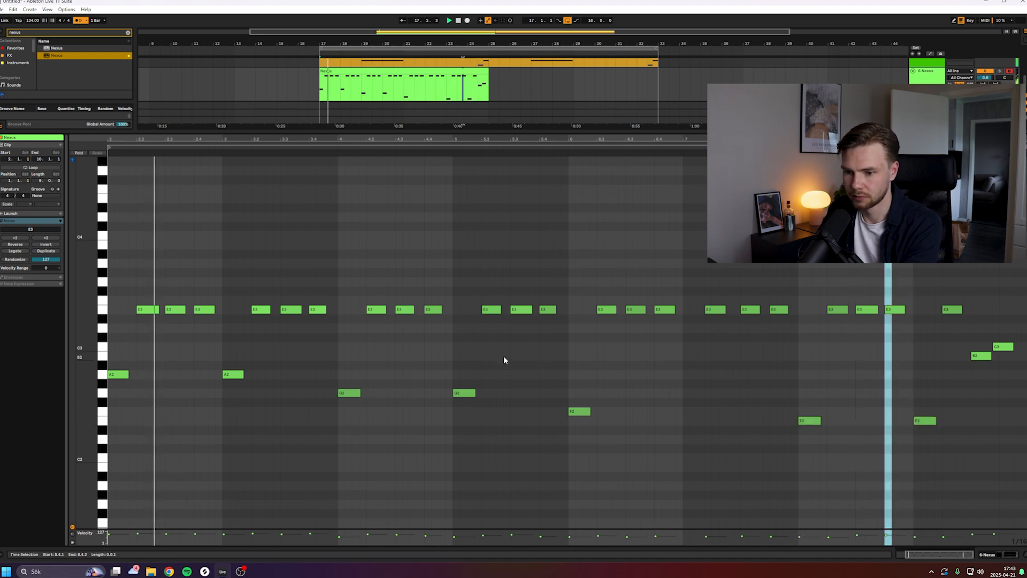
key("shift+Tab")
key("ctrl+d")
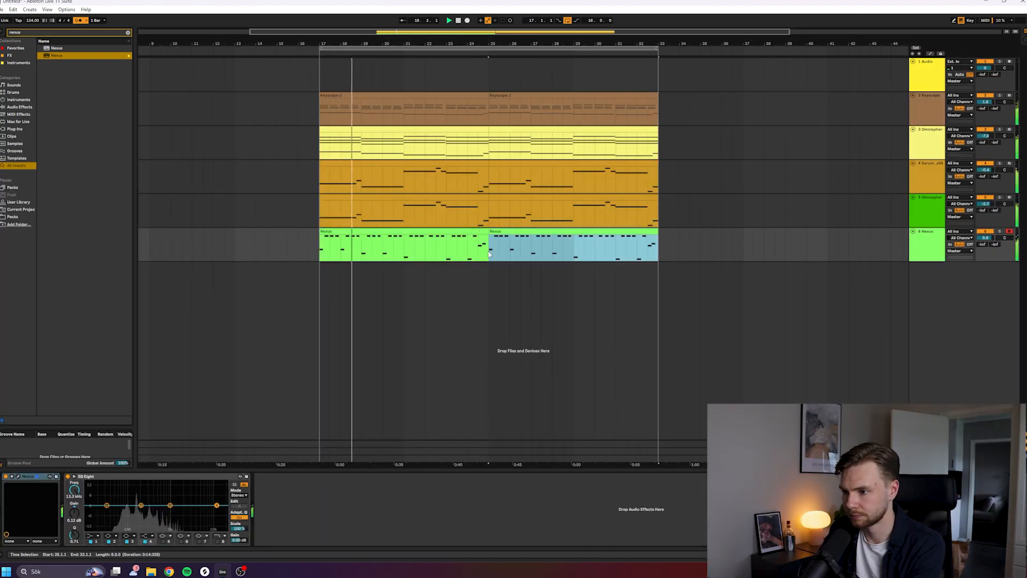
left_click(509, 316)
right_click(945, 280)
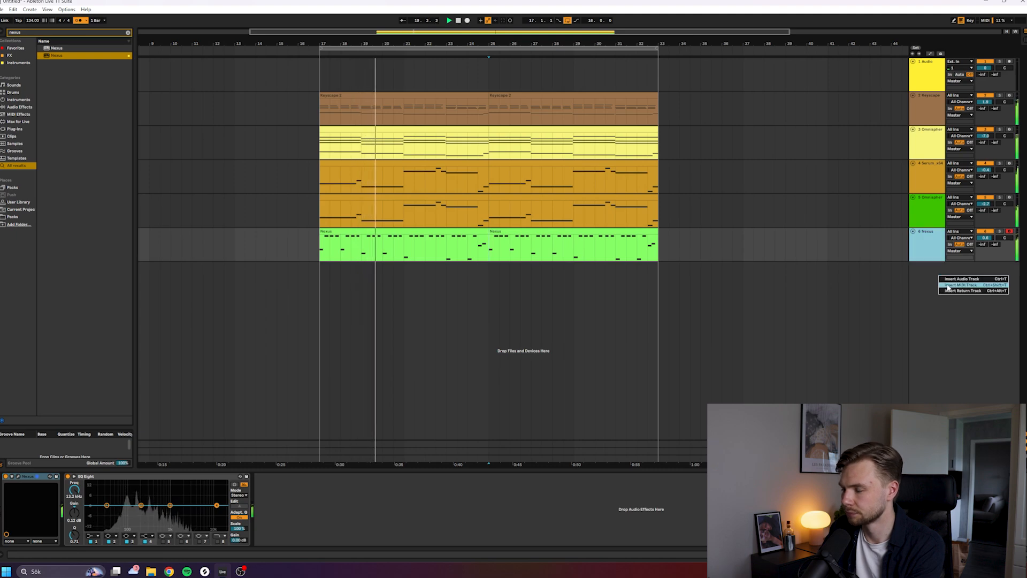
left_click(670, 149)
double_click(622, 31)
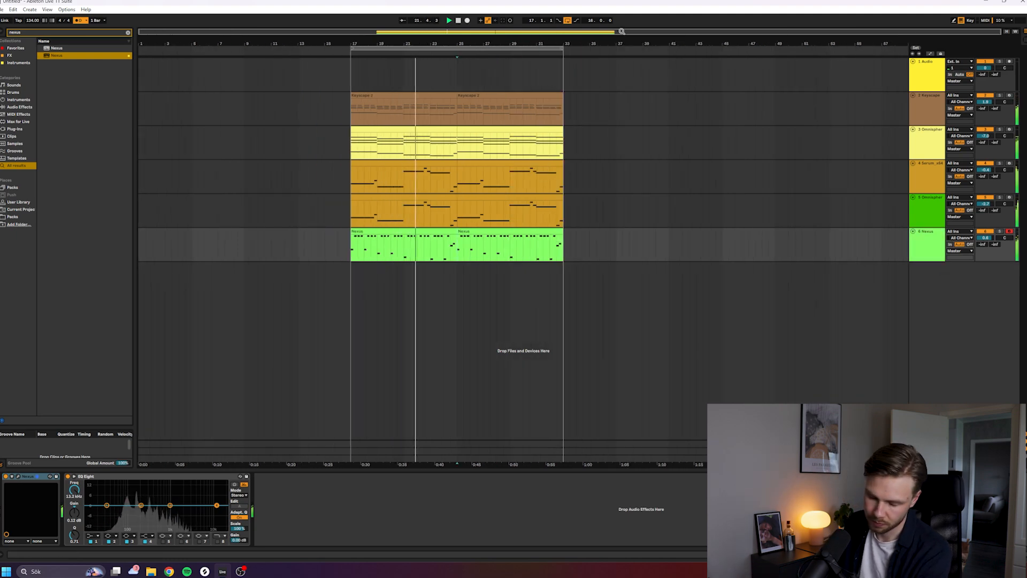
Duplicate the short F2 note to clip bar 7 in the first Nexus clip, and select the second Nexus clip in the arrangement.
double_click(428, 232)
left_click(548, 387)
left_click_drag(580, 414, 699, 415)
key("shift+Tab")
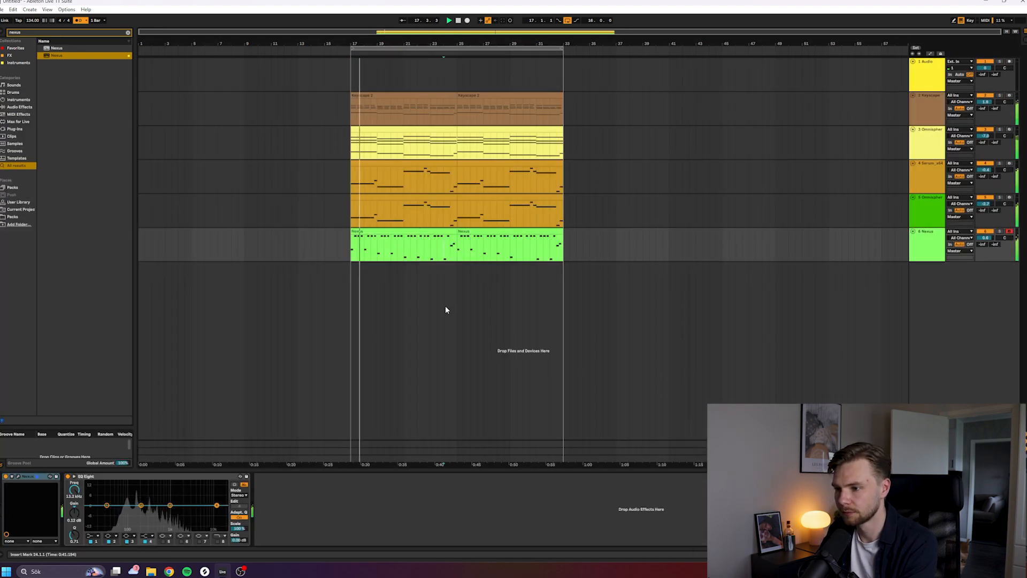
left_click(500, 232)
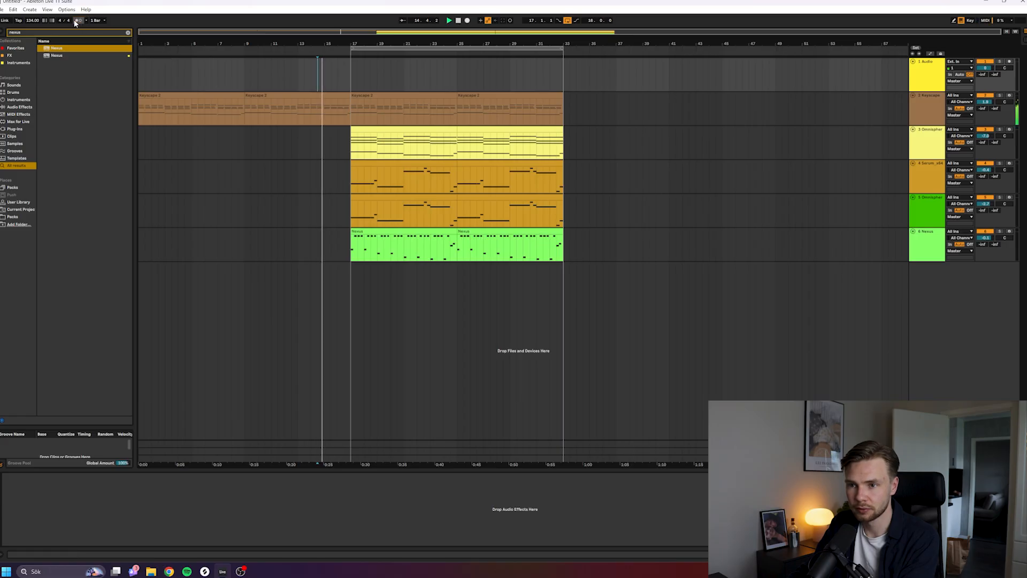
Copy the Nexus clips into bars 1 to 17, play them with the piano, and lower the Nexus track's volume.
left_click(271, 76)
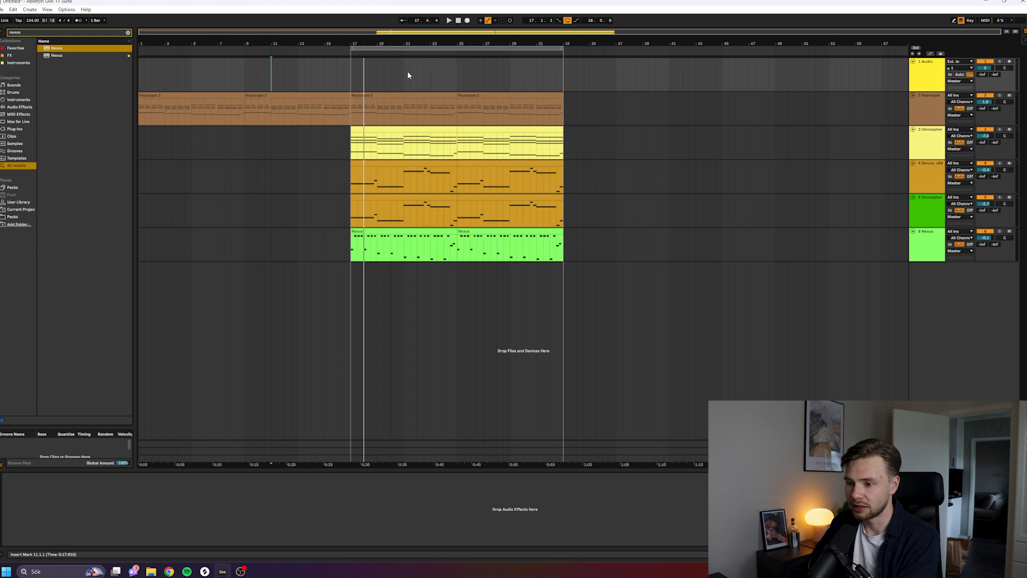
left_click(376, 233)
left_click_drag(376, 233, 149, 236)
left_click(292, 155)
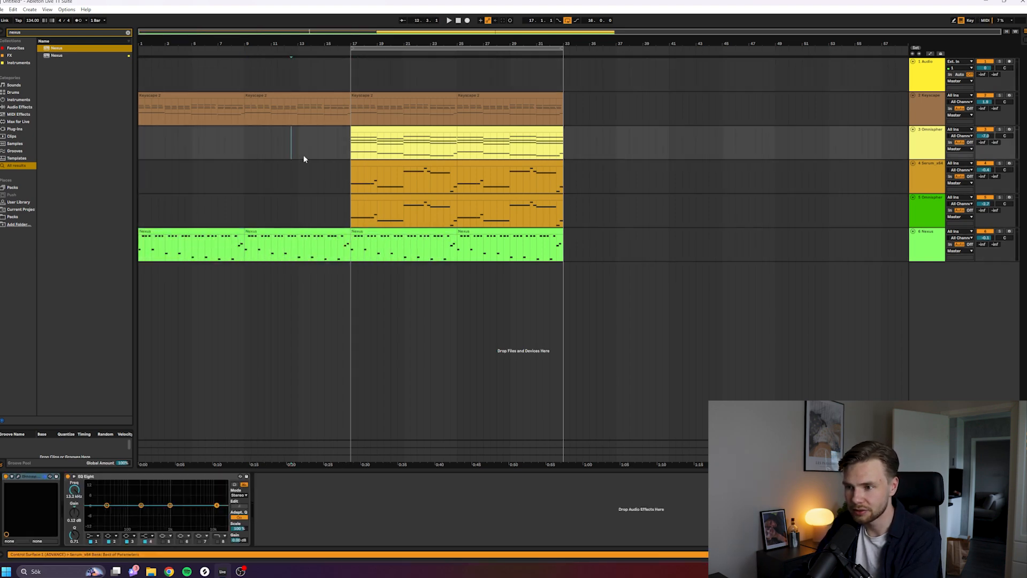
key("space")
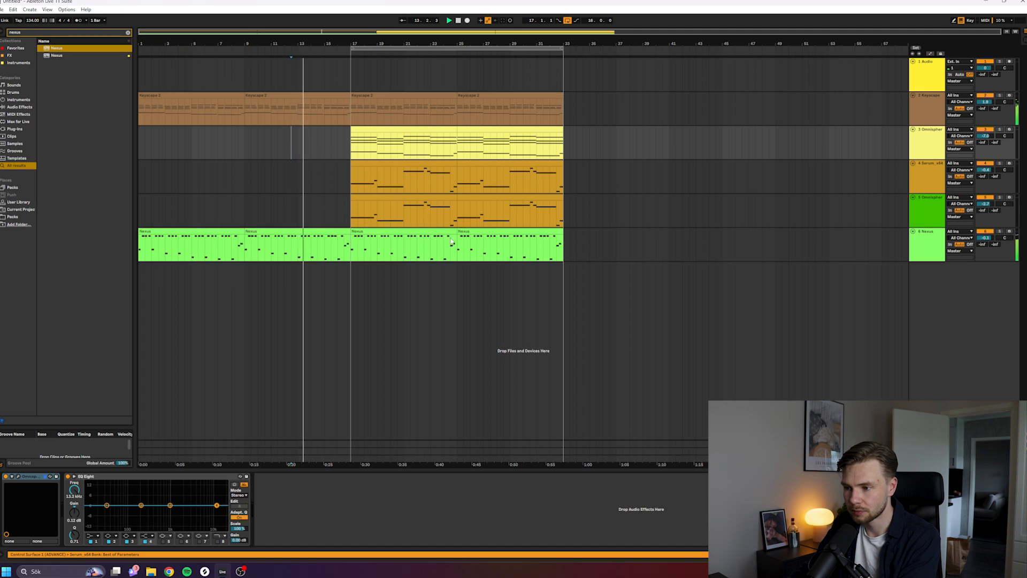
left_click(980, 240)
left_click_drag(979, 242, 980, 257)
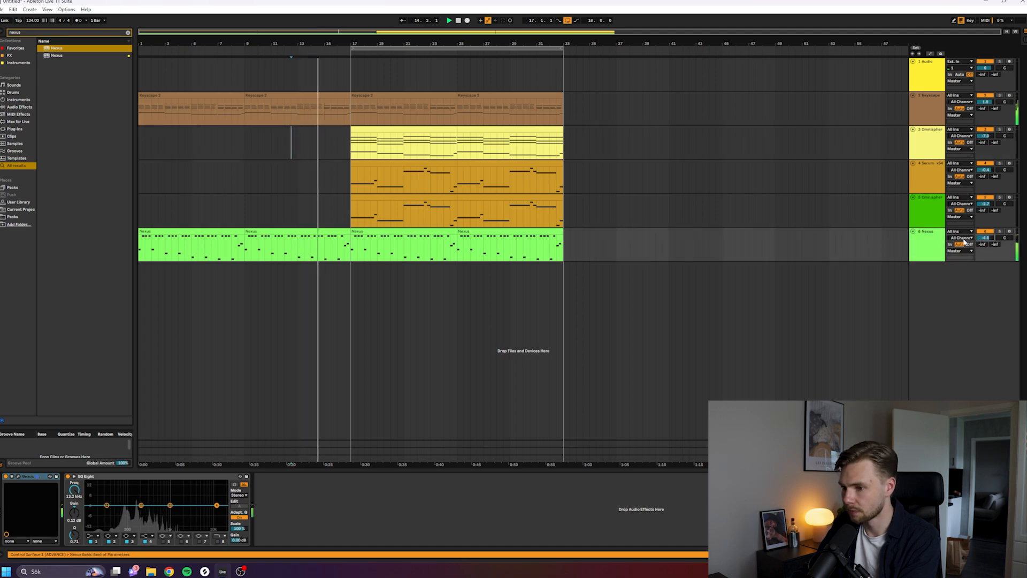
Align the first E3 note of clip bar 7 to beat 2 in the second Nexus clip, and play the arrangement.
double_click(321, 238)
key("space")
left_click(460, 235)
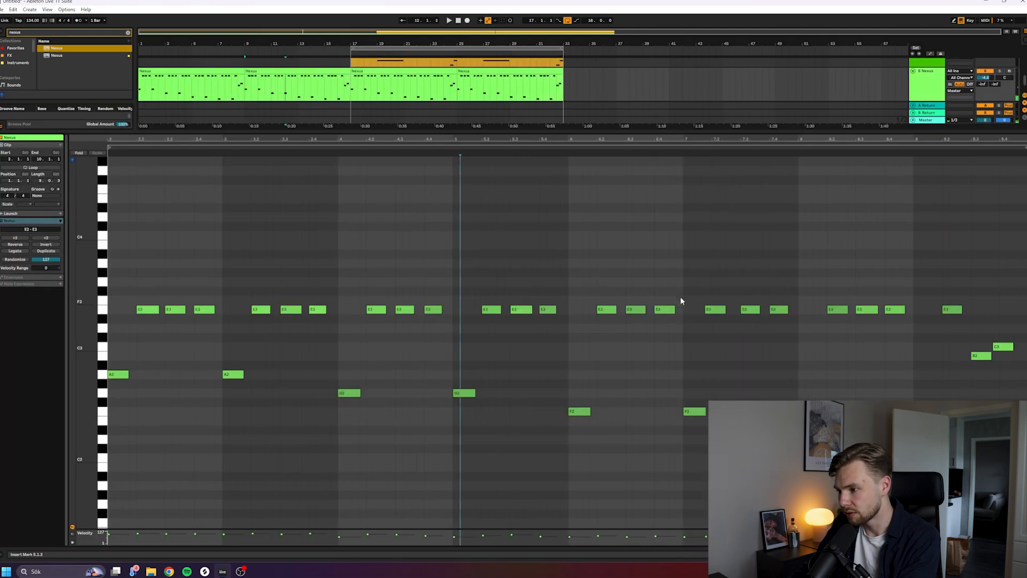
left_click_drag(712, 312, 720, 313)
key("shift+Tab")
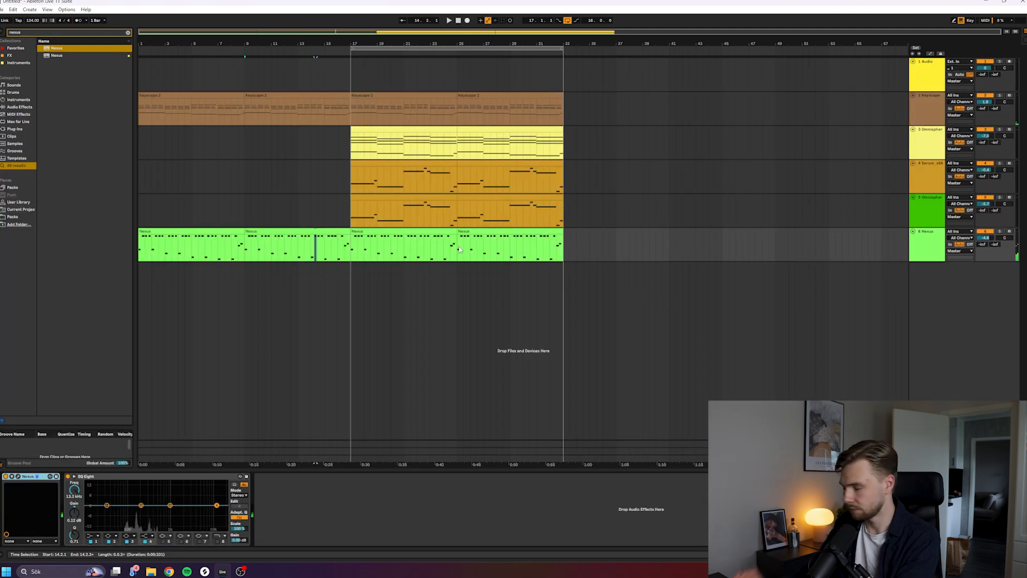
key("space")
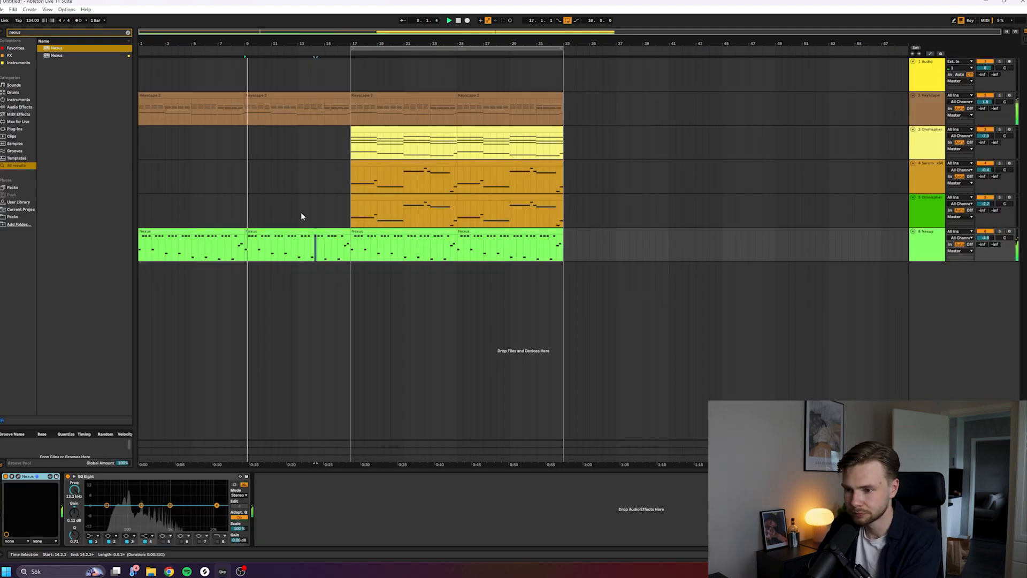
left_click(301, 214)
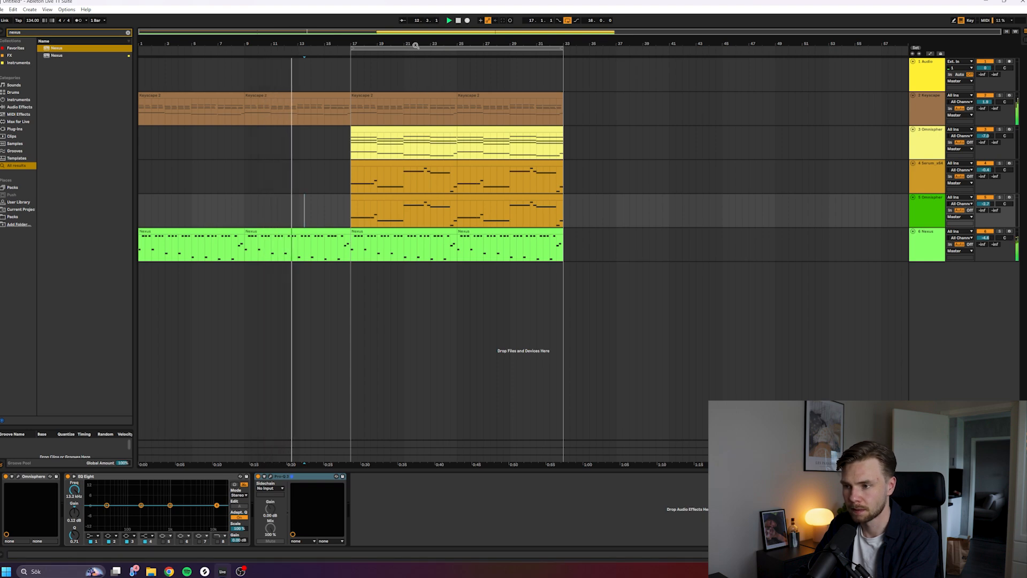
Insert a new MIDI track below the Nexus track.
key("ctrl+shift+t")
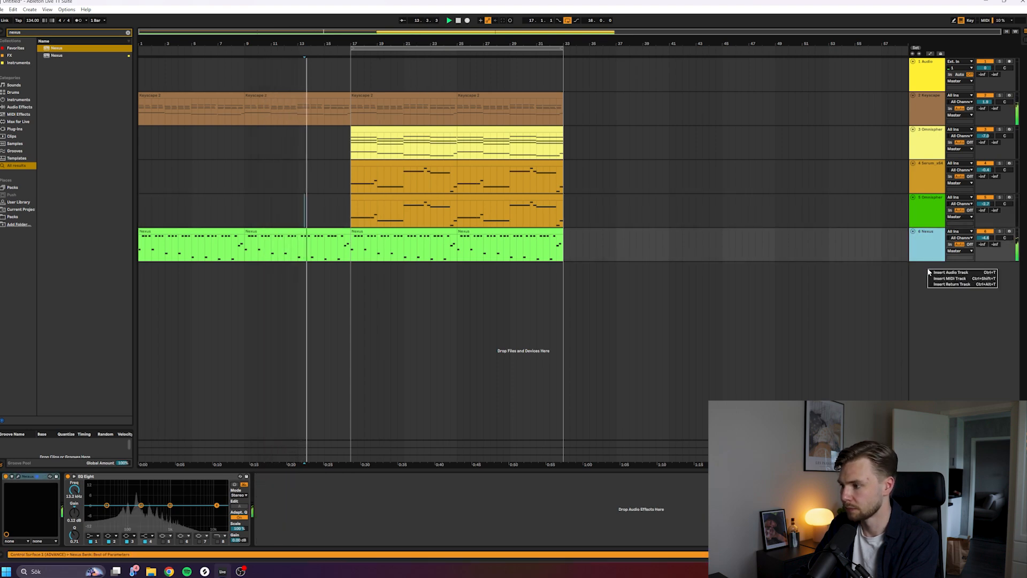
key("ctrl+z")
key("ctrl+shift+t")
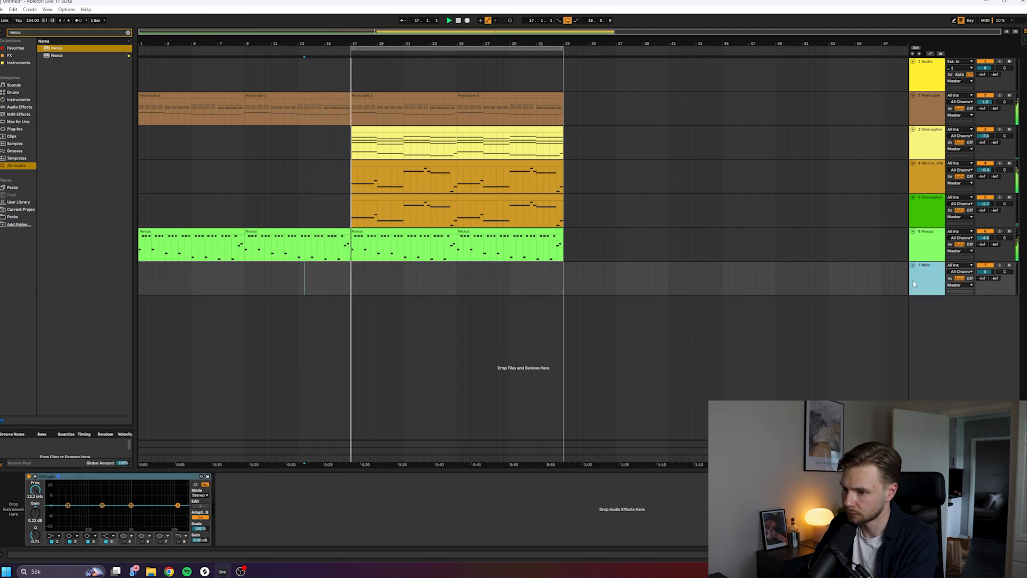
Open the second Nexus clip and check the B2 note near its end.
left_click(318, 229)
double_click(320, 229)
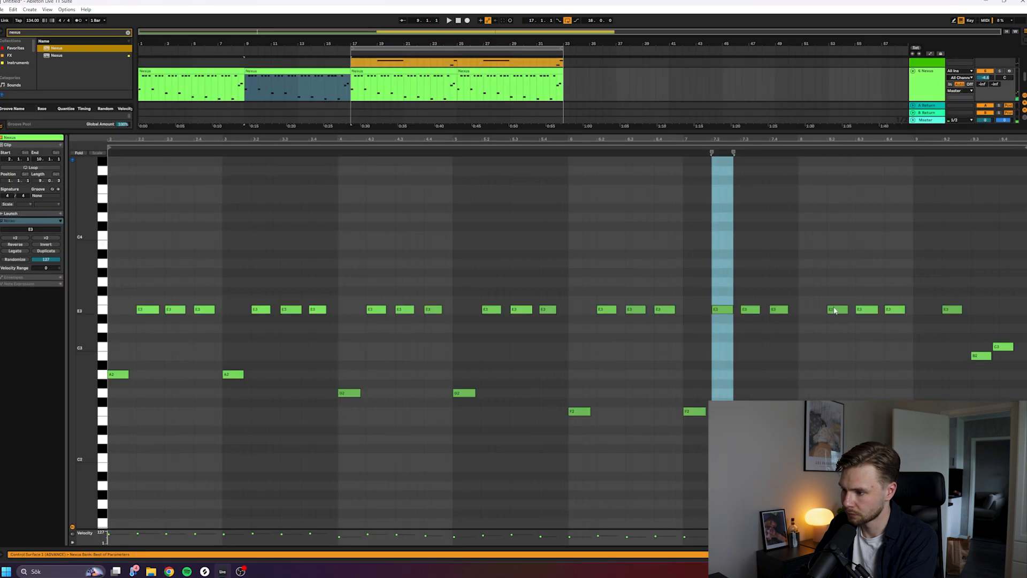
left_click(986, 357)
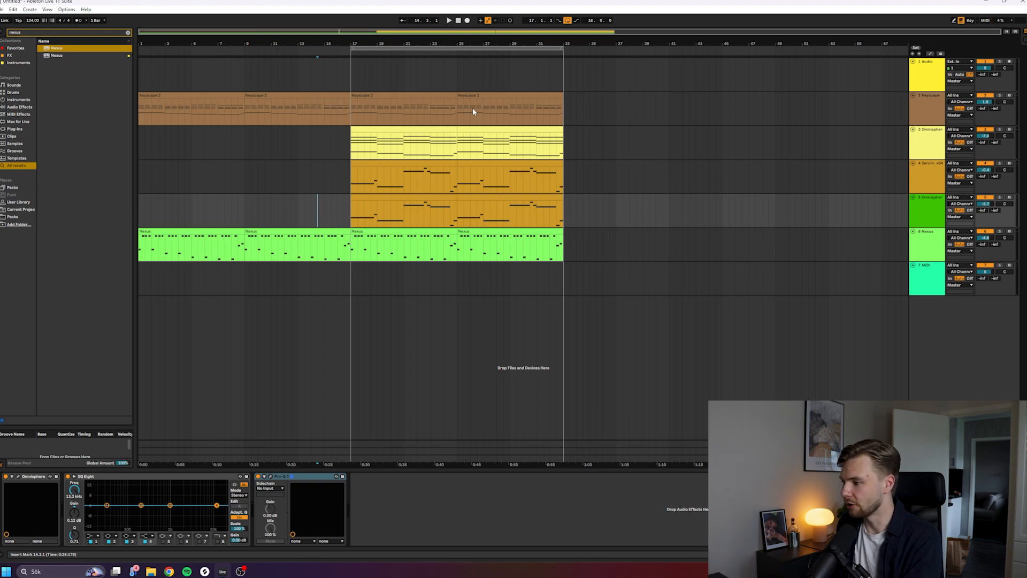
Find the Xpand!2 instrument in the browser and load it onto the new MIDI track.
left_click(937, 273)
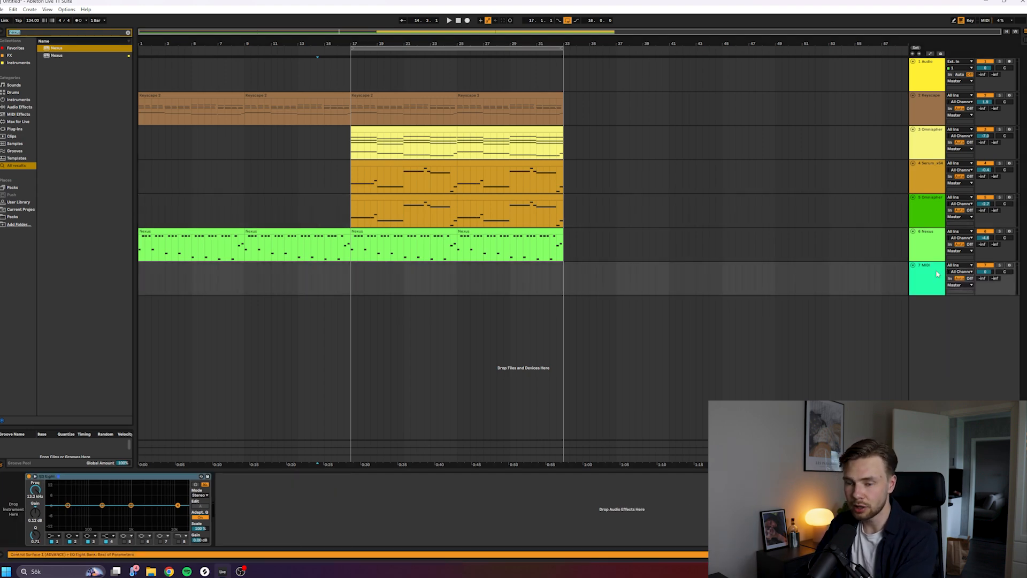
type("k")
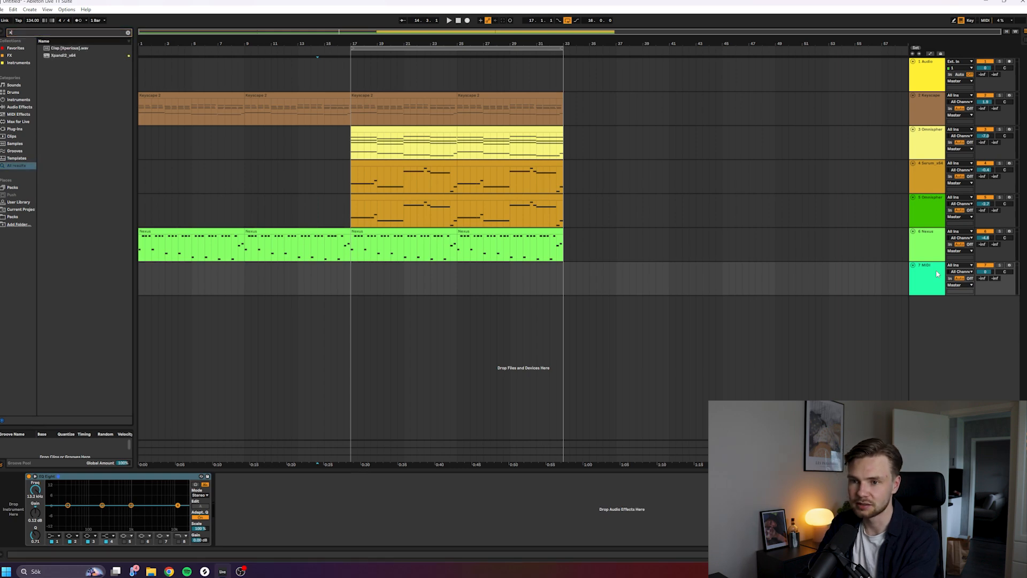
key("Down")
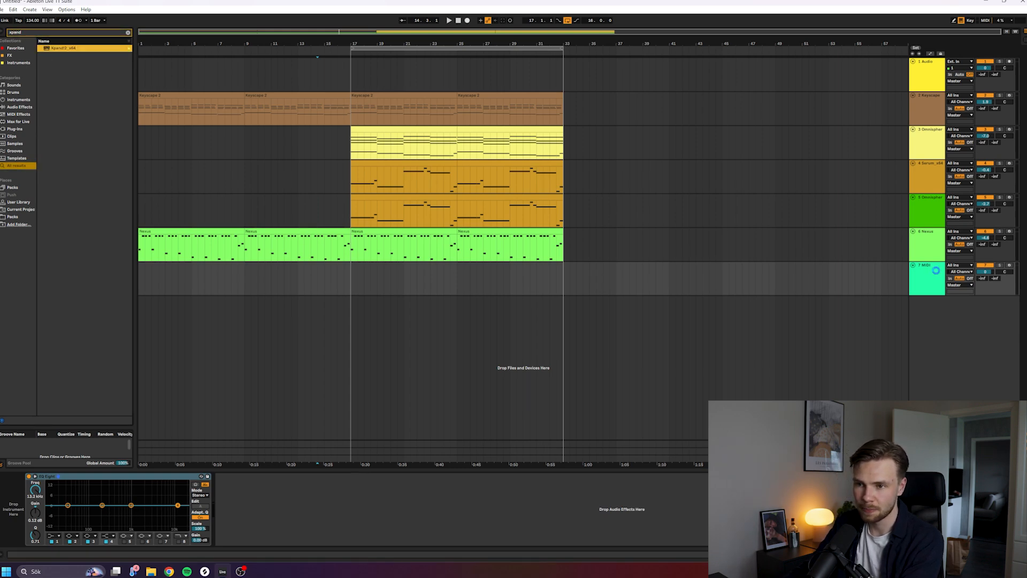
key("Return")
left_click_drag(664, 158, 560, 143)
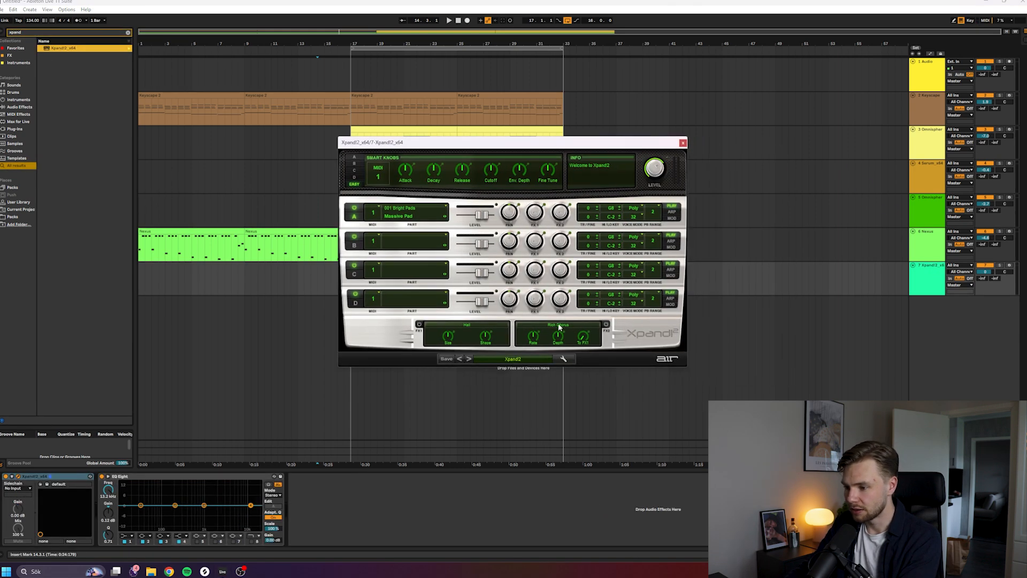
Audition the Brass + Woodwind presets in Xpand!2 from +02 Big Section onward, and settle on +04 Producer Brass.
left_click(512, 360)
mouse_move(508, 454)
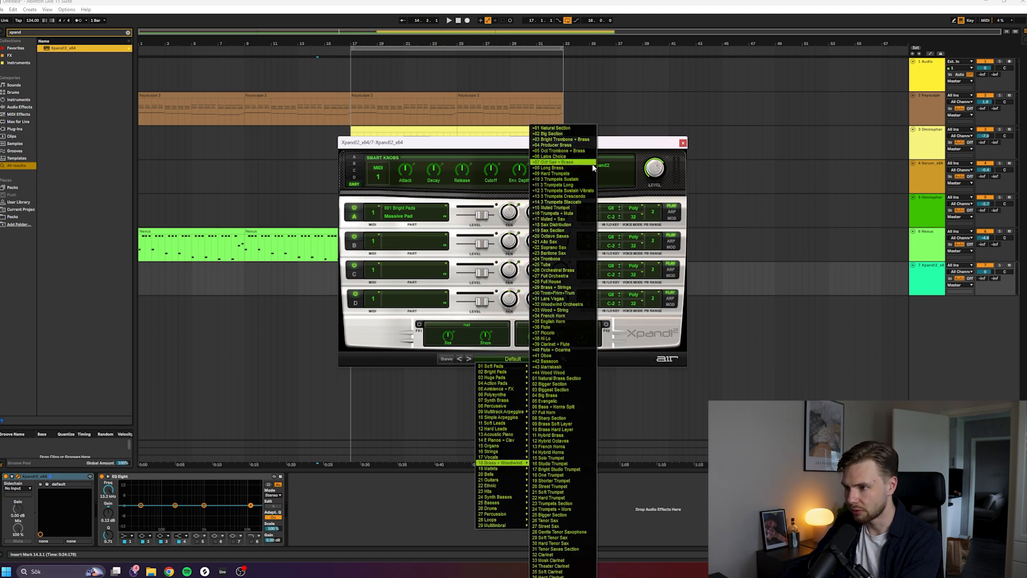
left_click(568, 134)
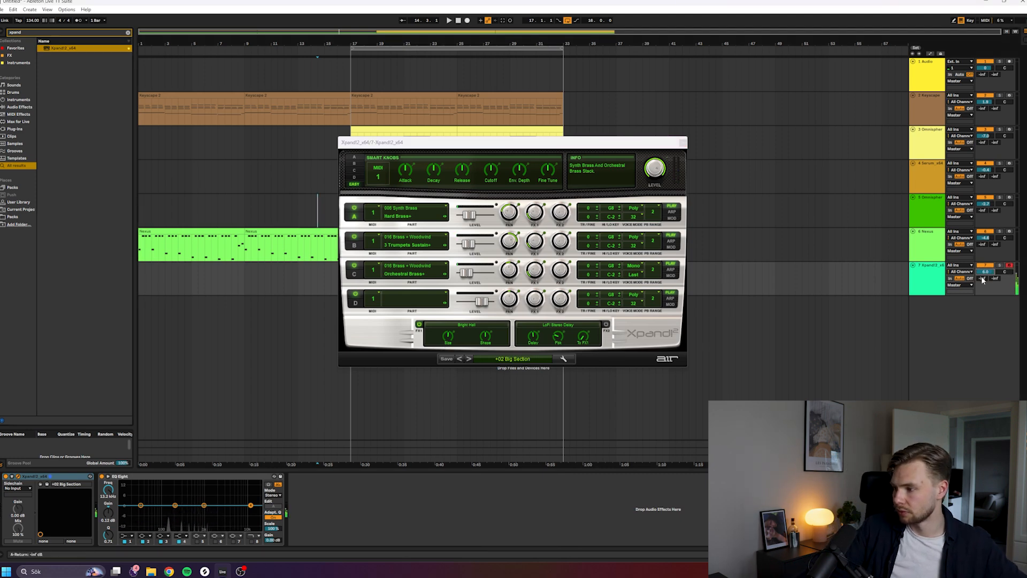
left_click(469, 359)
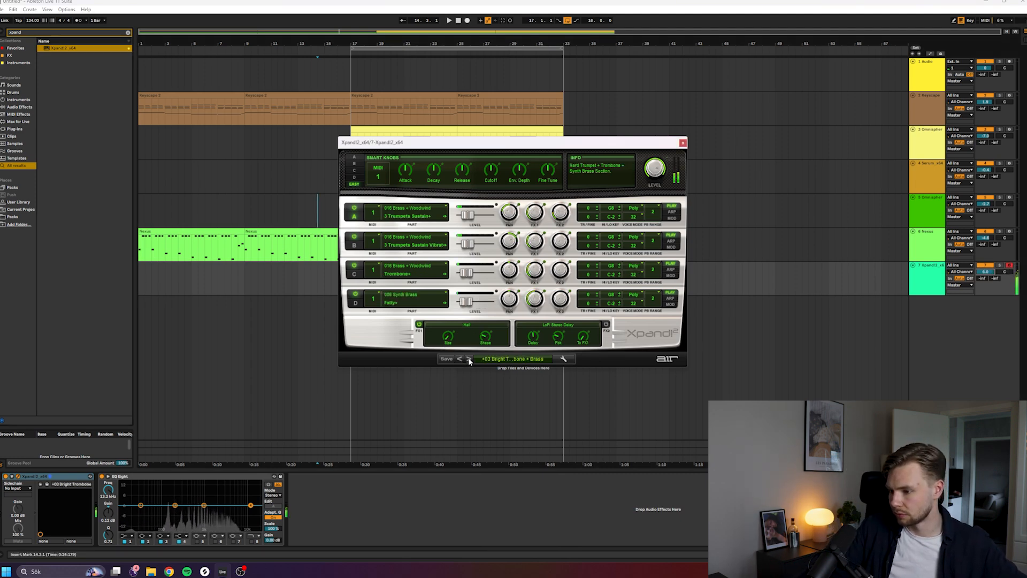
left_click(468, 359)
left_click(469, 359)
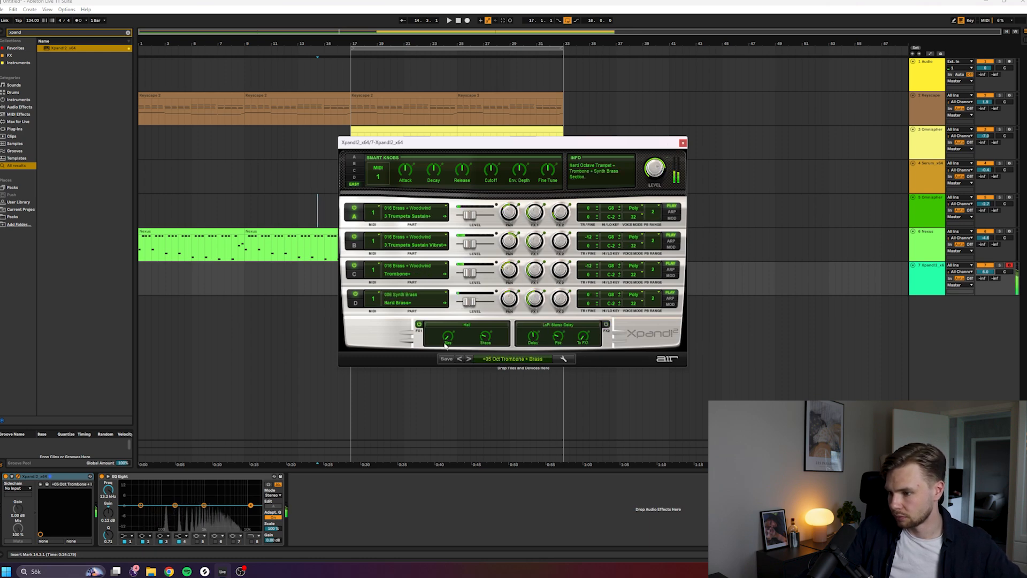
left_click(460, 359)
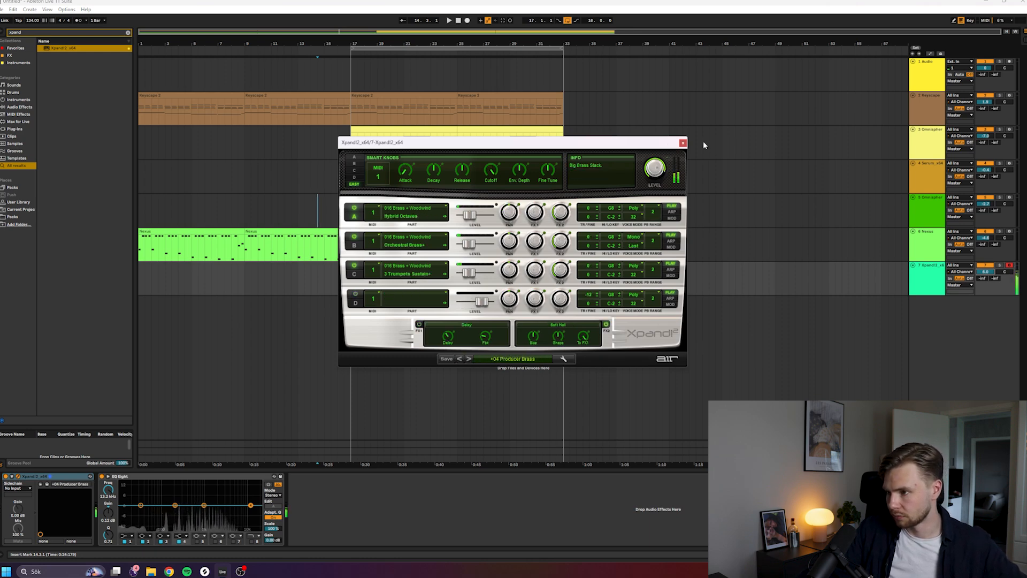
left_click(682, 142)
Rehearse the brass over the arrangement and record a melody on the Xpand!2 track from bar 15 to bar 33.
key("space")
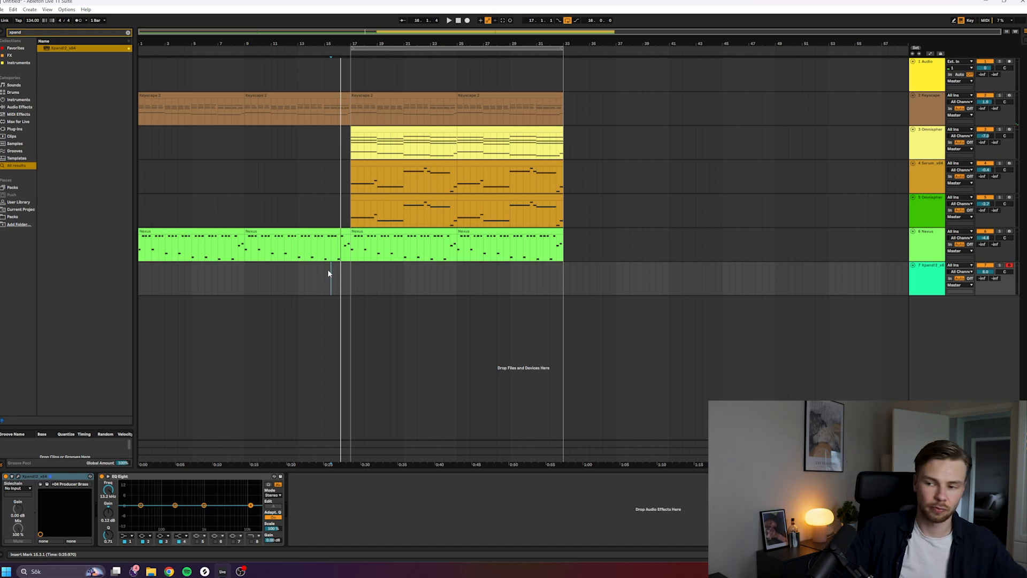
key("space")
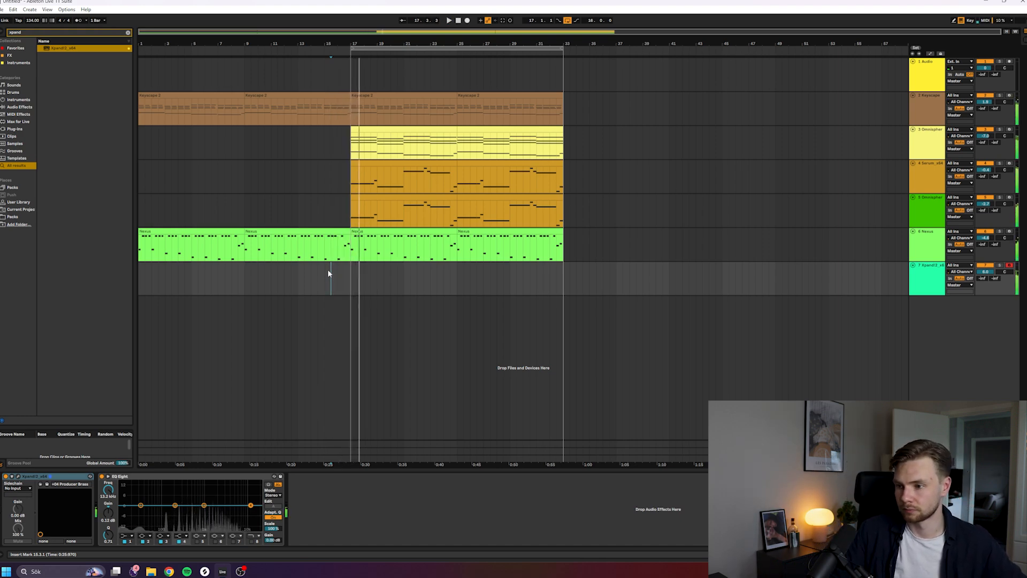
key("space")
left_click(325, 177)
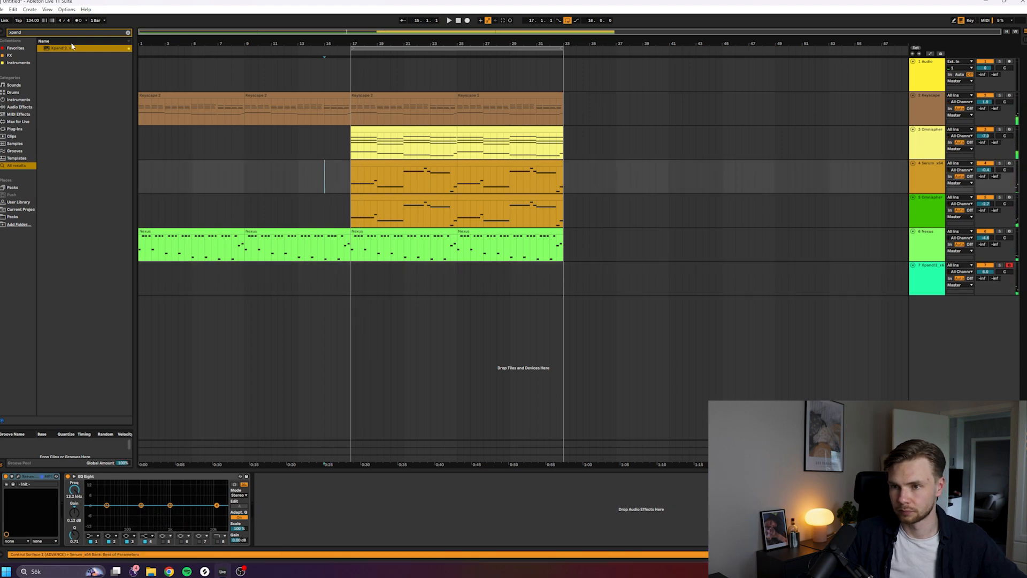
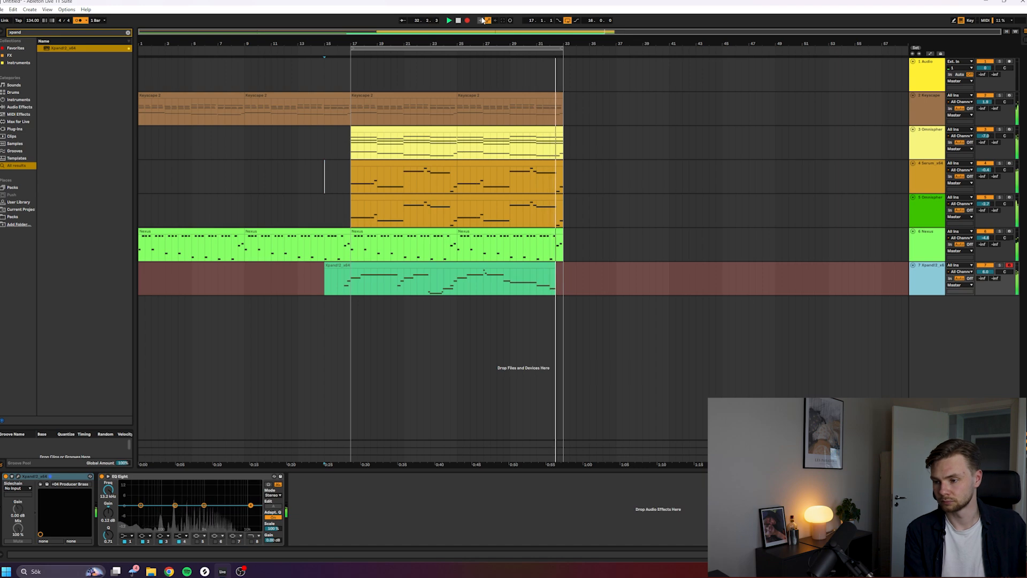
key("space")
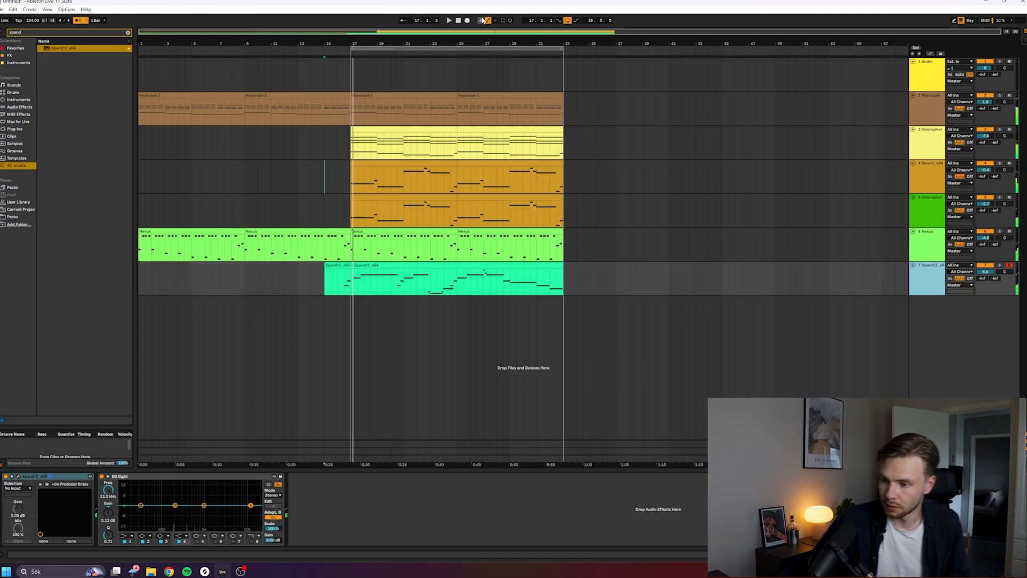
Look through the recorded brass notes, and consolidate the two Xpand!2 clips into one clip spanning bars 15 to 33.
double_click(442, 275)
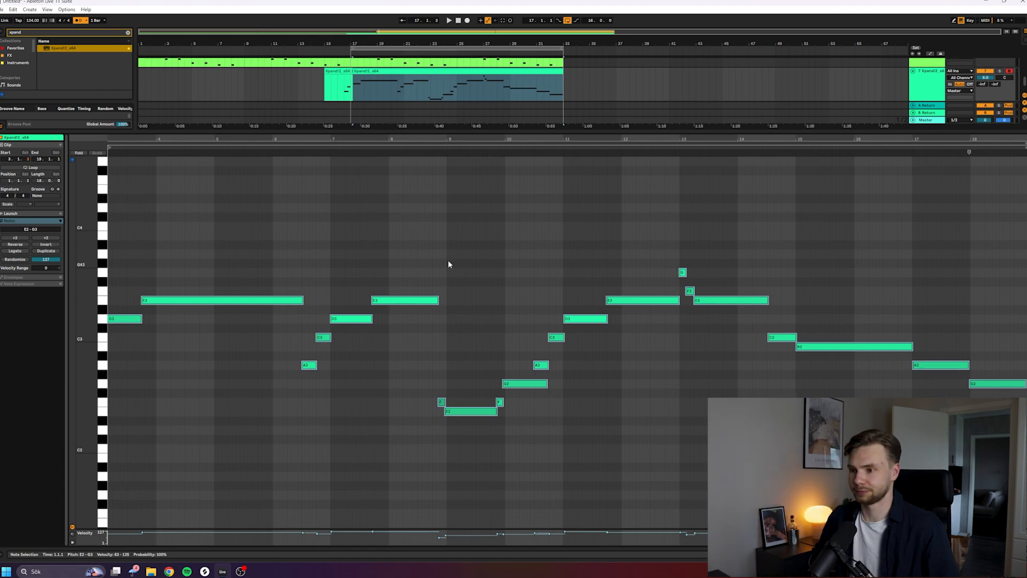
key("shift+Tab")
left_click(333, 266)
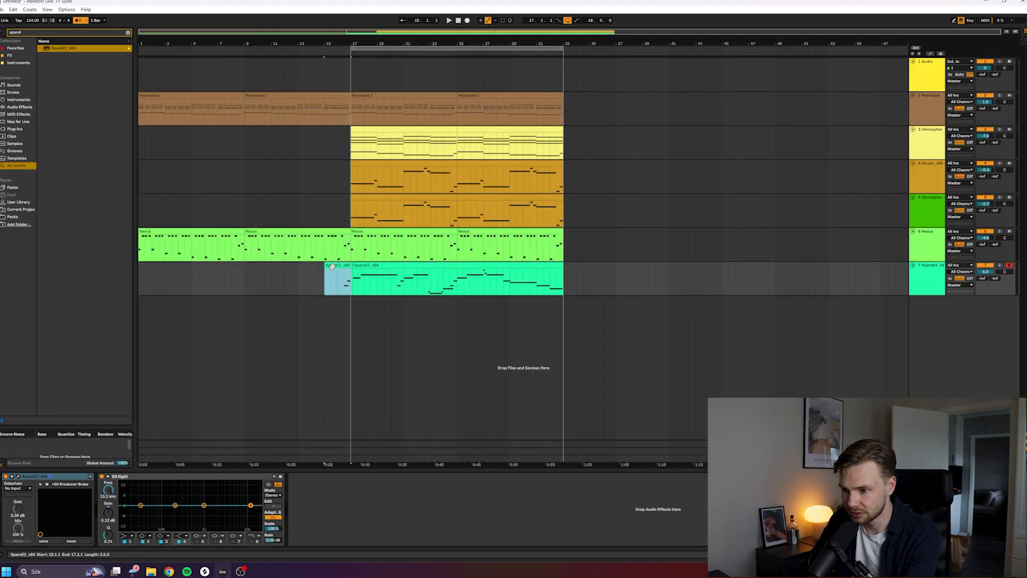
left_click(354, 265, "shift")
key("ctrl+j")
Play the joined brass clip with the arrangement and open it to follow its notes.
left_click(318, 275)
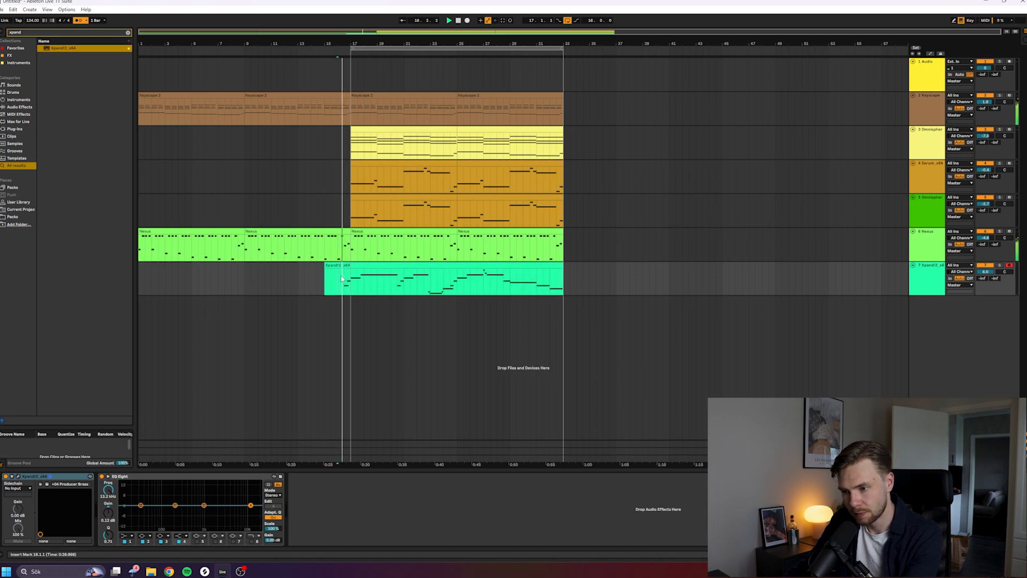
left_click(375, 265)
left_click(926, 279)
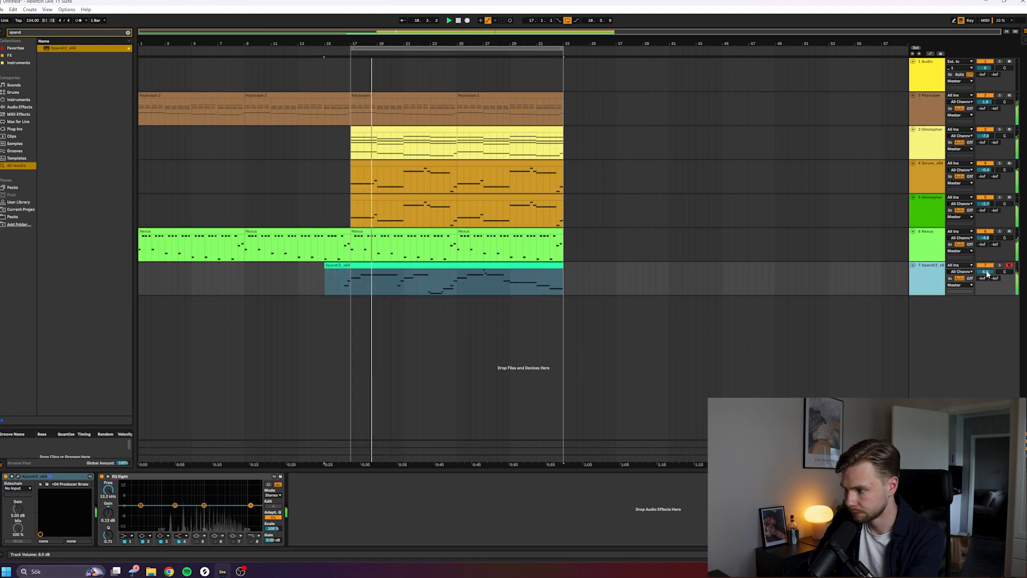
left_click(426, 266)
double_click(427, 267)
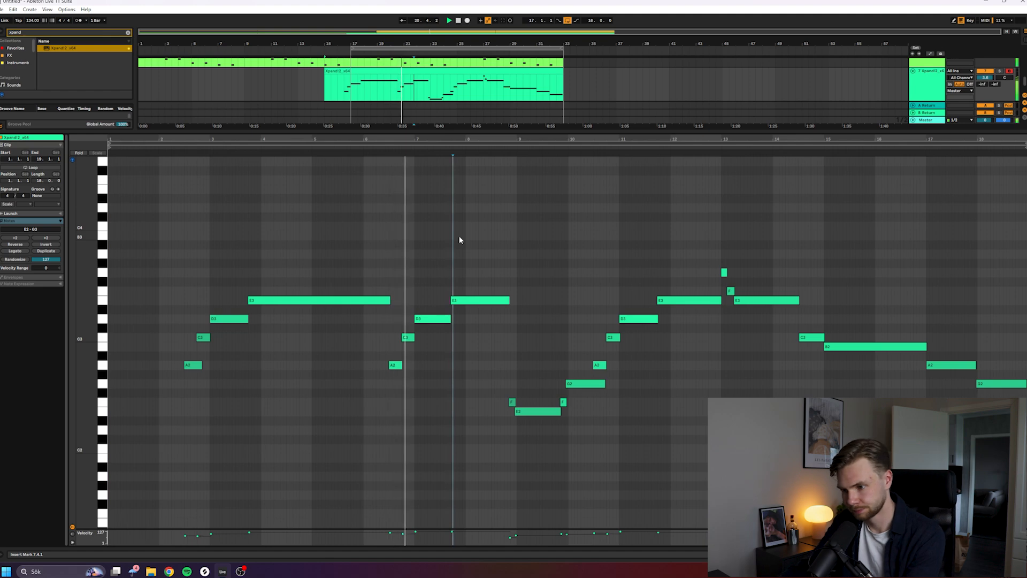
left_click(466, 222)
Lengthen the brass E3 note in clip bar 7 to the end of clip bar 9, and delete the low F2 and E2 notes beneath it.
left_click(502, 382)
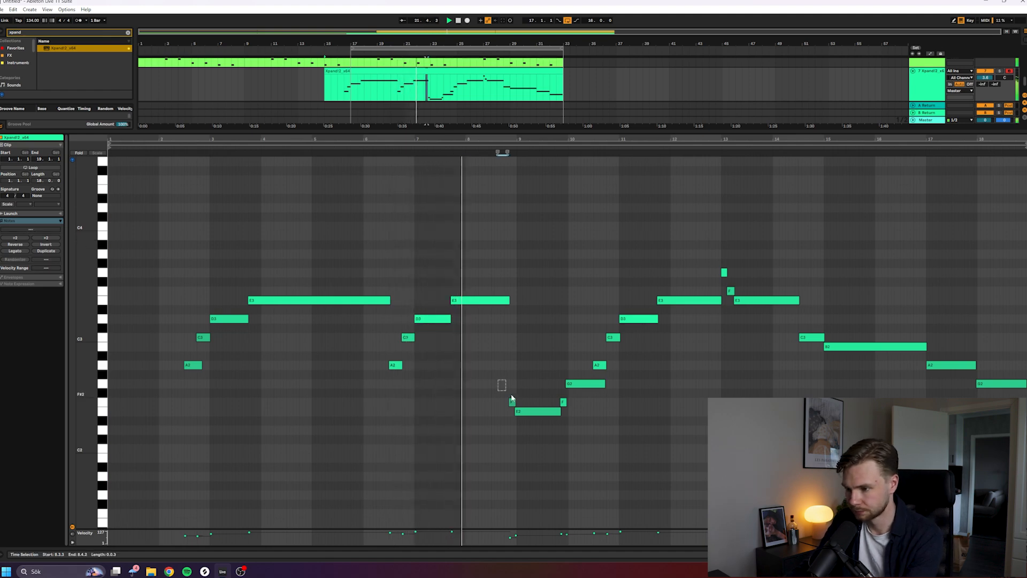
left_click(476, 310)
left_click(470, 303)
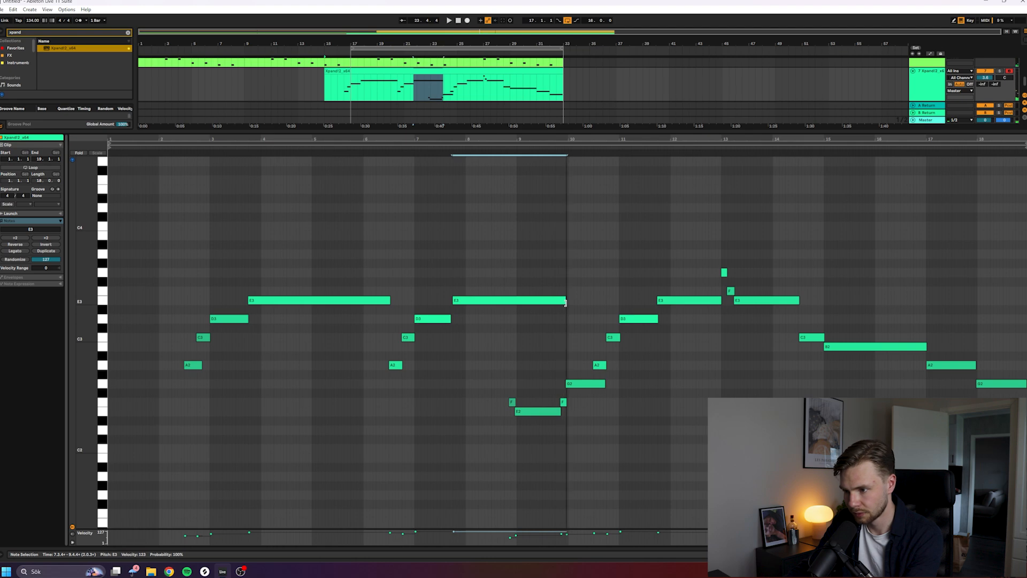
left_click_drag(493, 366, 557, 421)
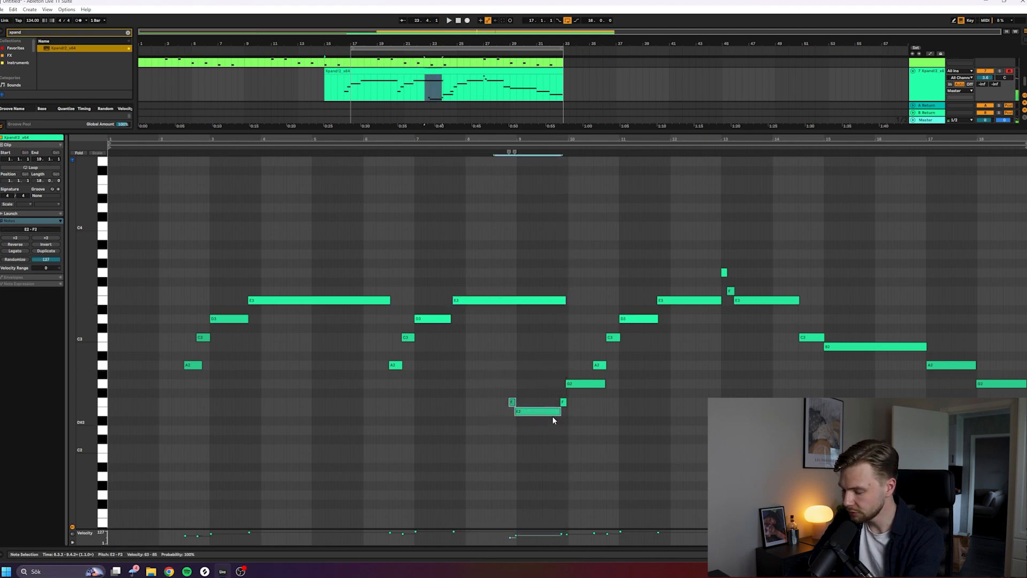
key("Delete")
left_click(563, 402)
key("Delete")
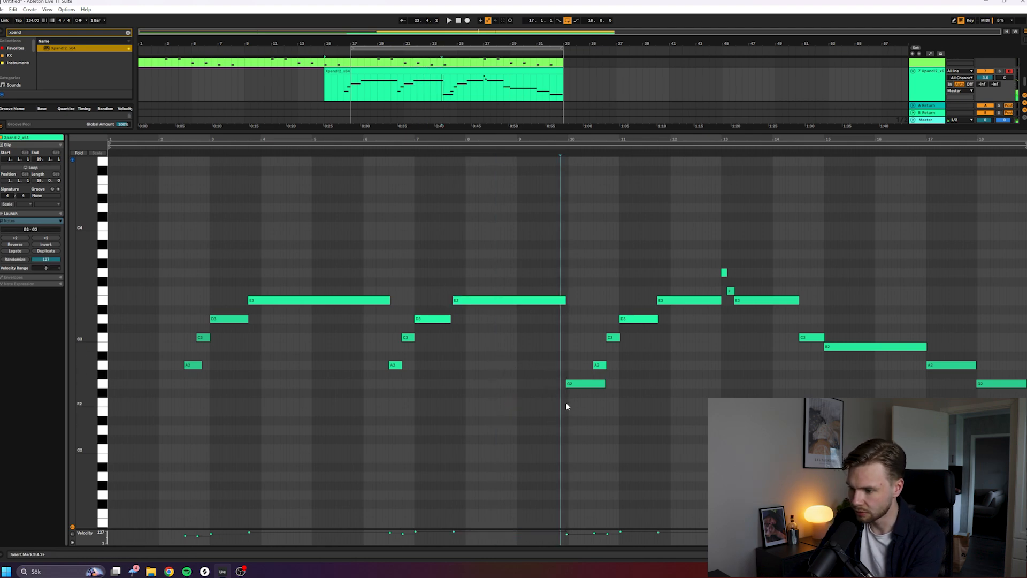
Move the low G2 note onto the start of clip bar 10 and replay the brass line around it.
left_click_drag(572, 384, 574, 385)
left_click(523, 349)
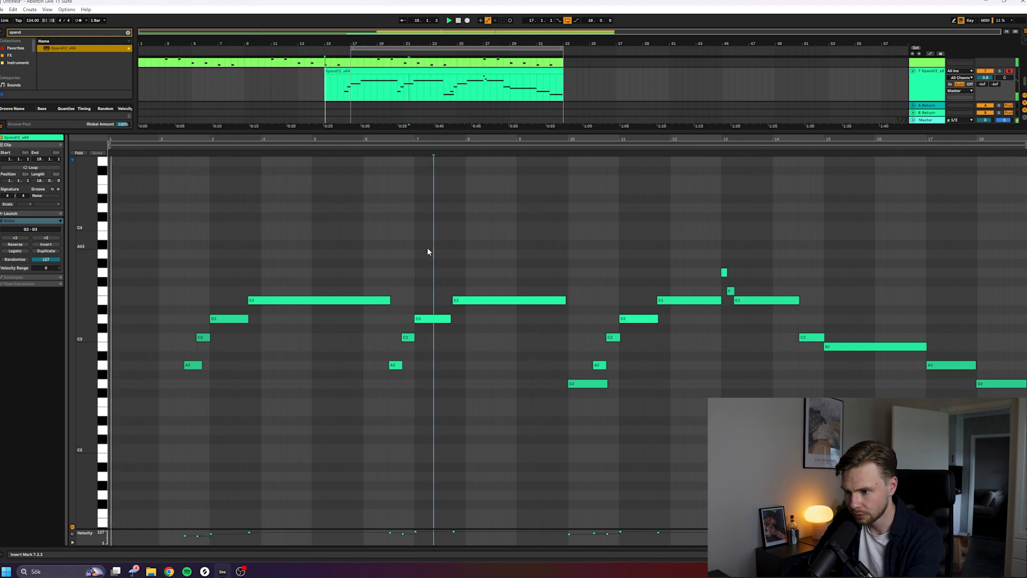
left_click(392, 55)
left_click(512, 283)
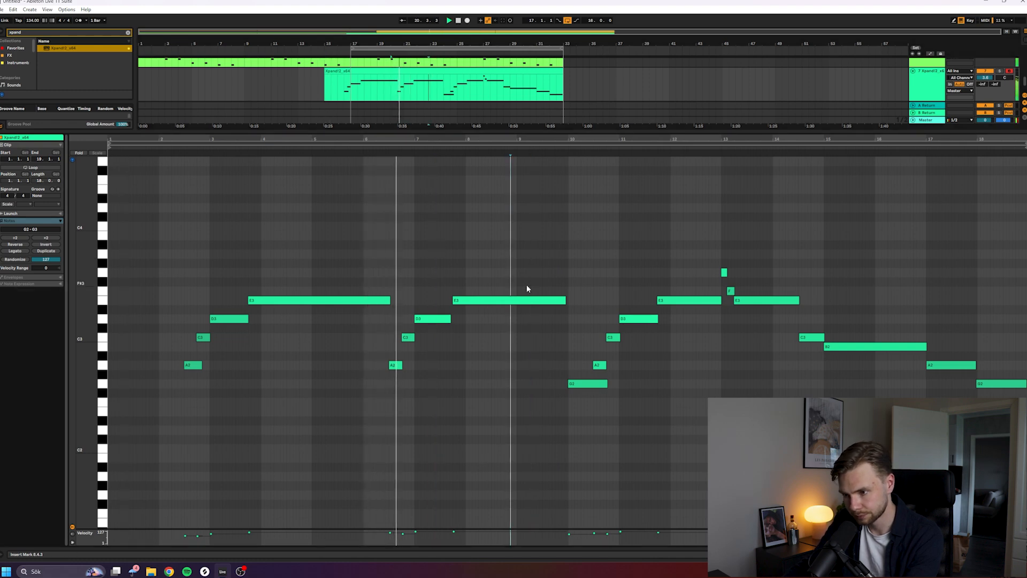
Shorten the E3 note starting in clip bar 7 to the end of bar 8, and add descending D3, C3 and B2 notes through bar 9.
left_click(429, 319)
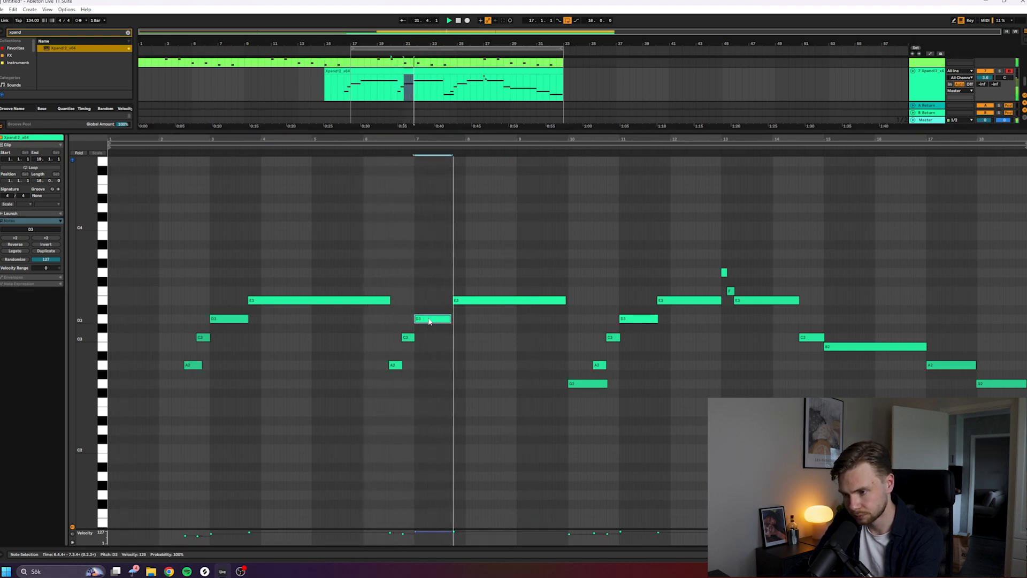
left_click_drag(430, 319, 516, 300)
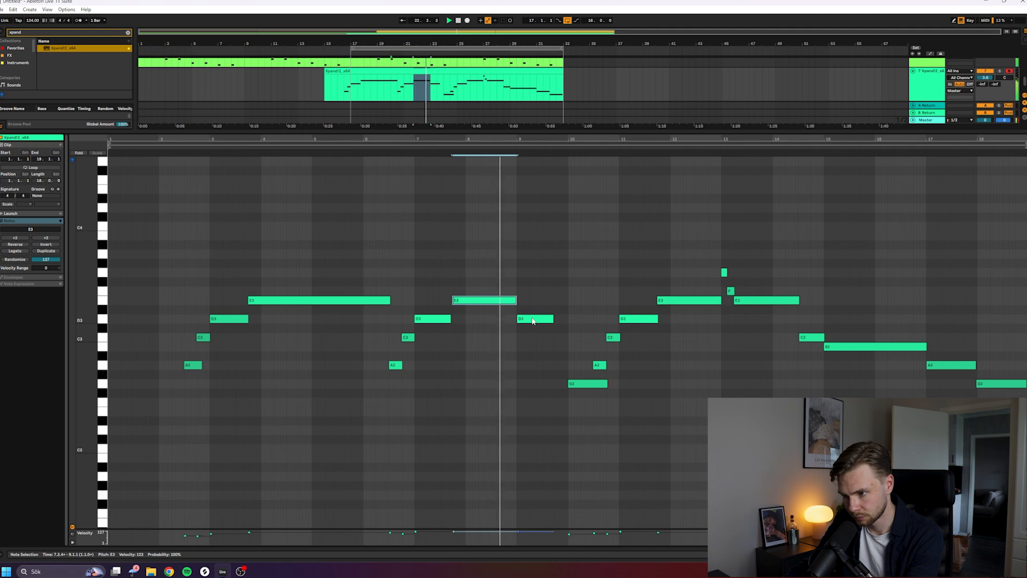
left_click_drag(529, 320, 551, 339)
key("space")
key("space")
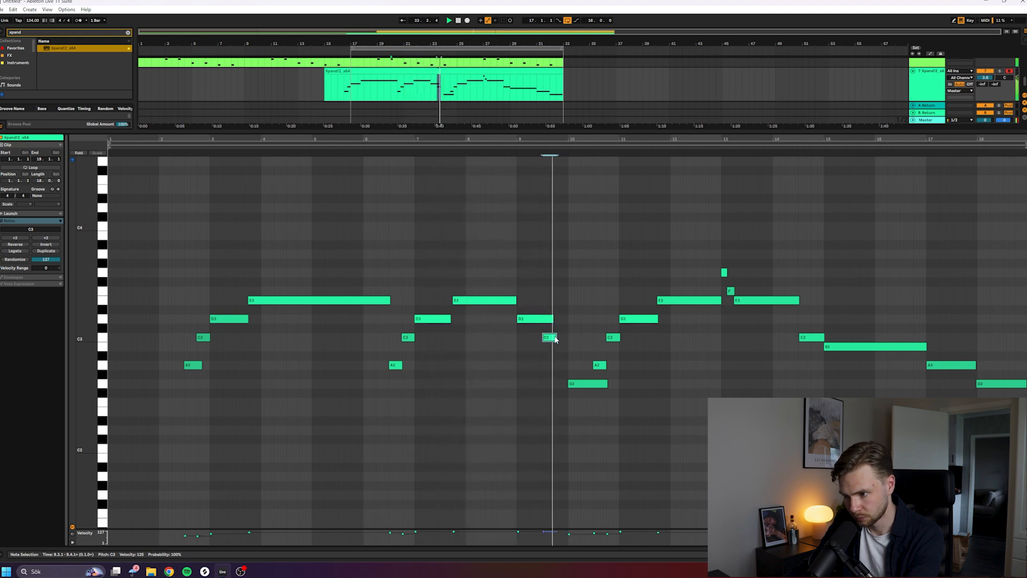
mouse_move(550, 339)
left_mouse_down()
mouse_move(570, 349)
mouse_move(546, 321)
left_mouse_up()
key("space")
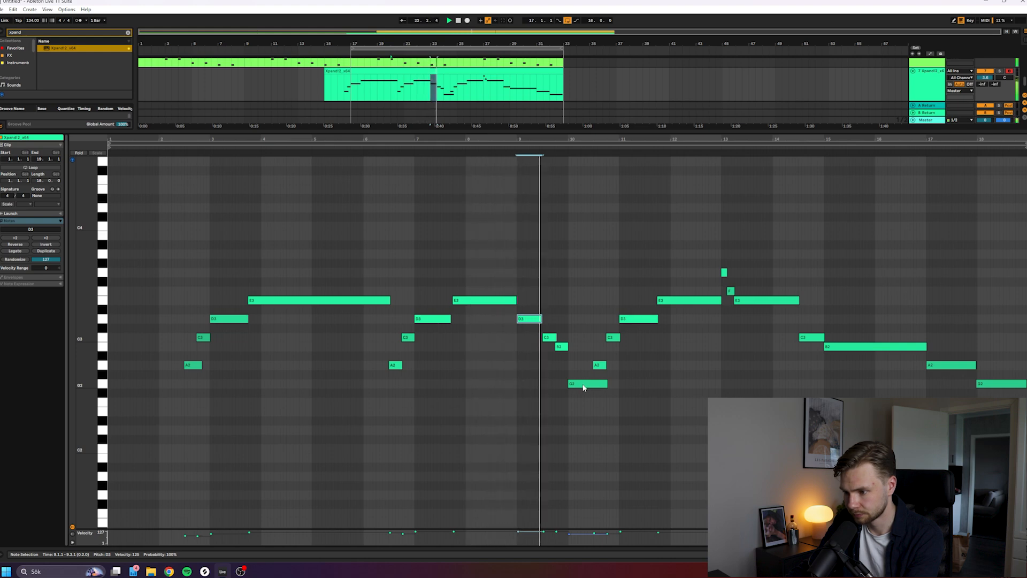
Replace the G2 note at clip bar 10 with the B2 held for two beats, and extend the C3 before it to the end of bar 9.
double_click(587, 386)
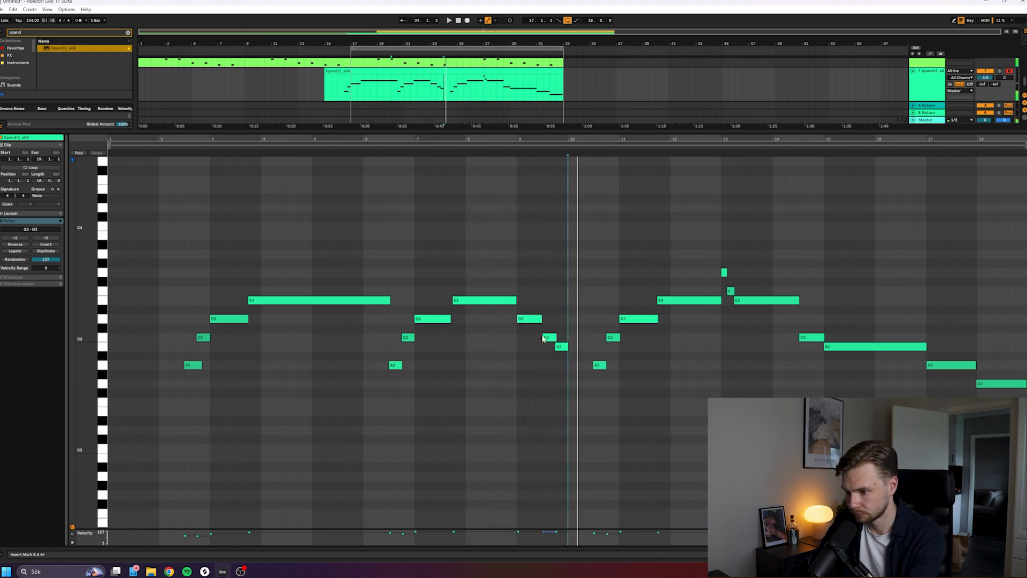
left_click(528, 320)
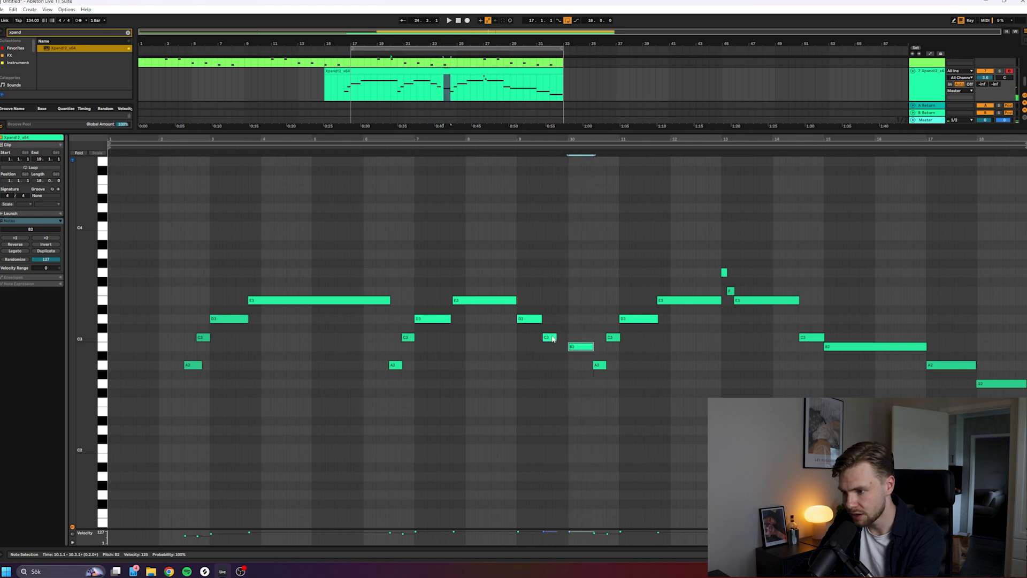
key("space")
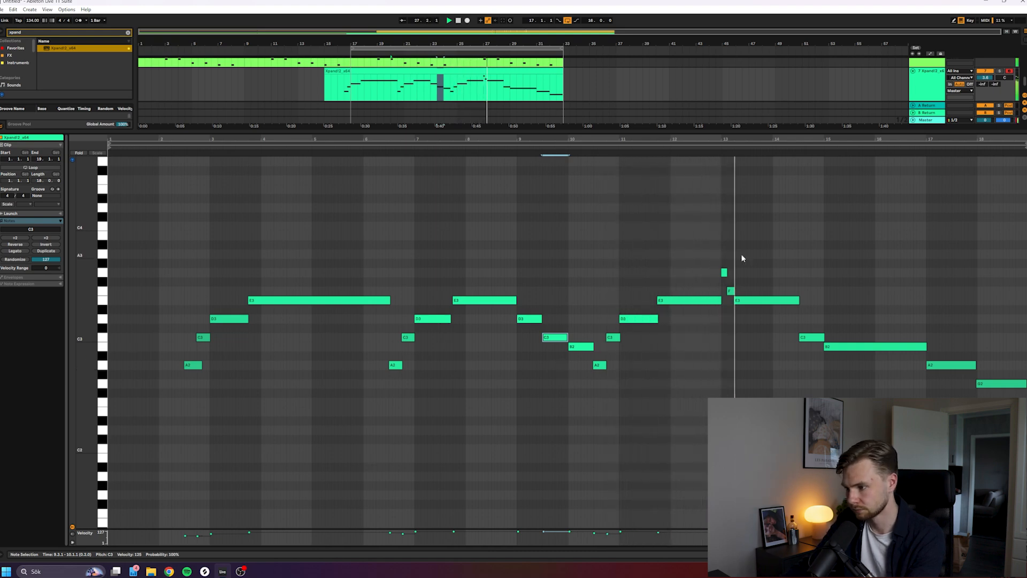
Raise the final brass note in clip bar 18 by a semitone to G#2 and show the track's devices.
left_click(810, 266)
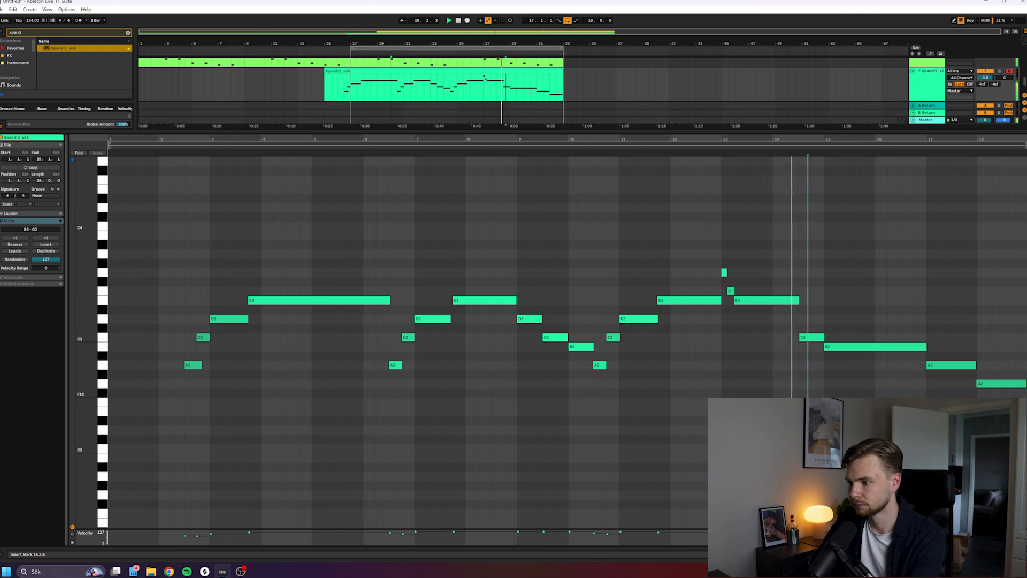
left_click(994, 385)
key("Up")
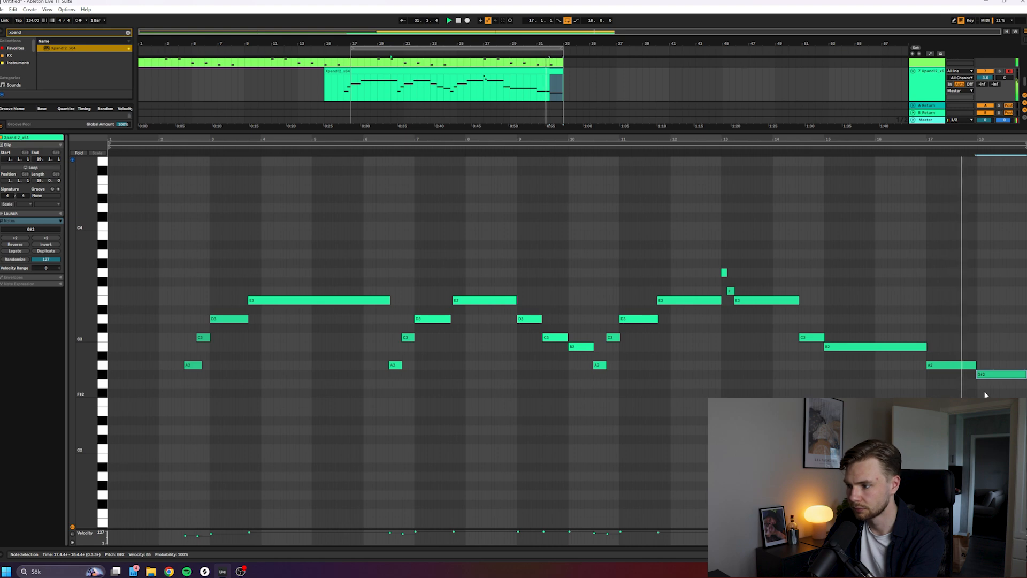
key("shift+Tab")
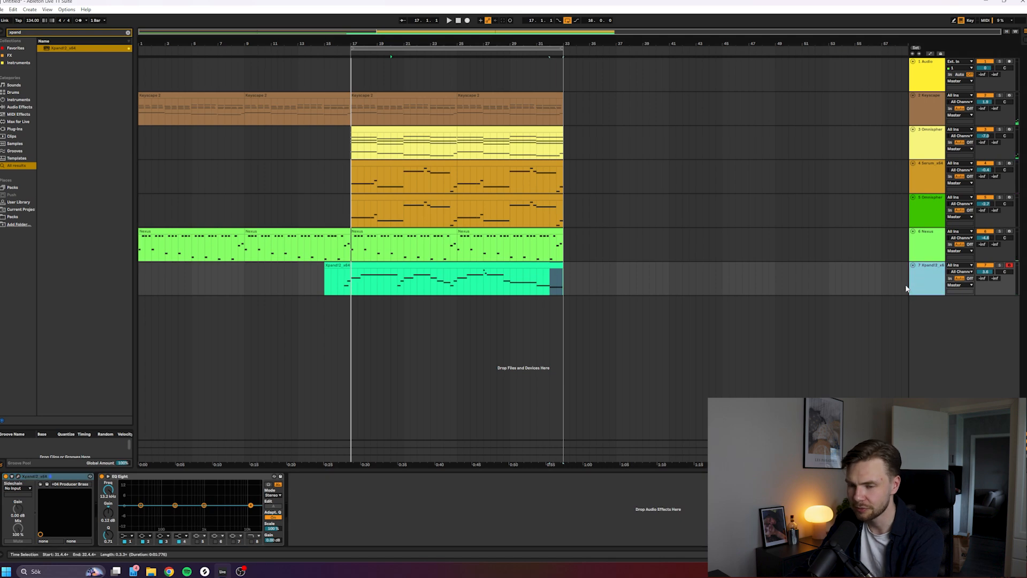
Replace Xpand!2 on the brass track with Nexus and filter its presets to the Brass category.
type("nexus")
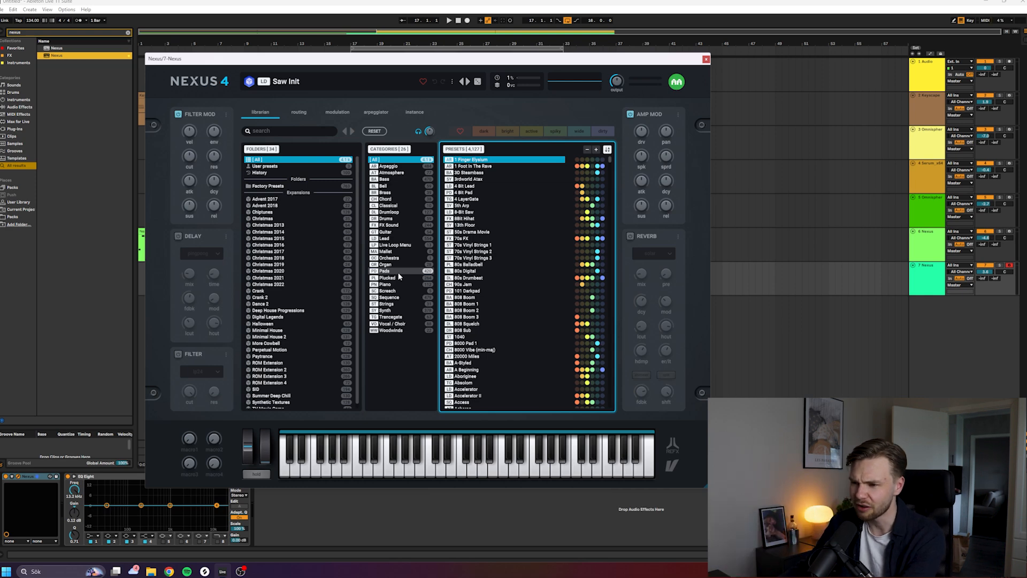
left_click(409, 259)
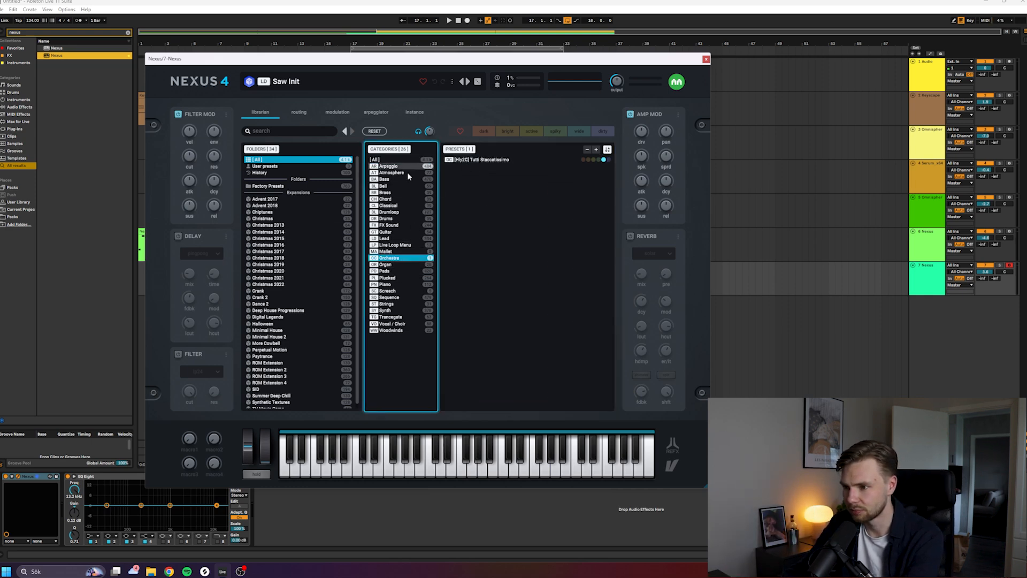
left_click(385, 193)
Audition several Nexus brass presets, load Mixed Synth and Real, and listen to it on the soloed brass track.
left_click(469, 160)
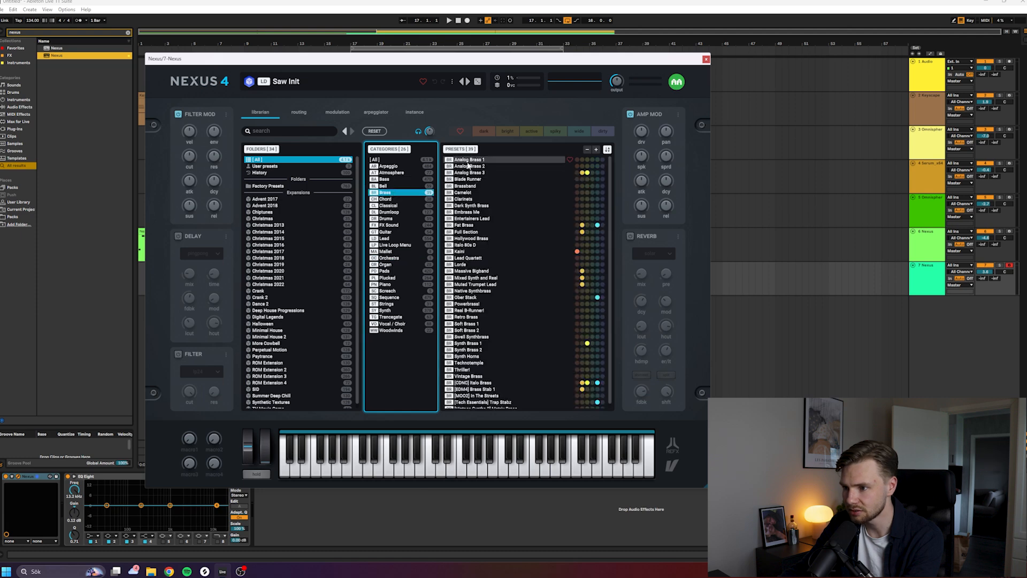
left_click(470, 167)
left_click(471, 172)
left_click(472, 198)
left_click(473, 205)
left_click(474, 218)
left_click(476, 270)
left_click(478, 278)
left_click(482, 284)
left_click(482, 278)
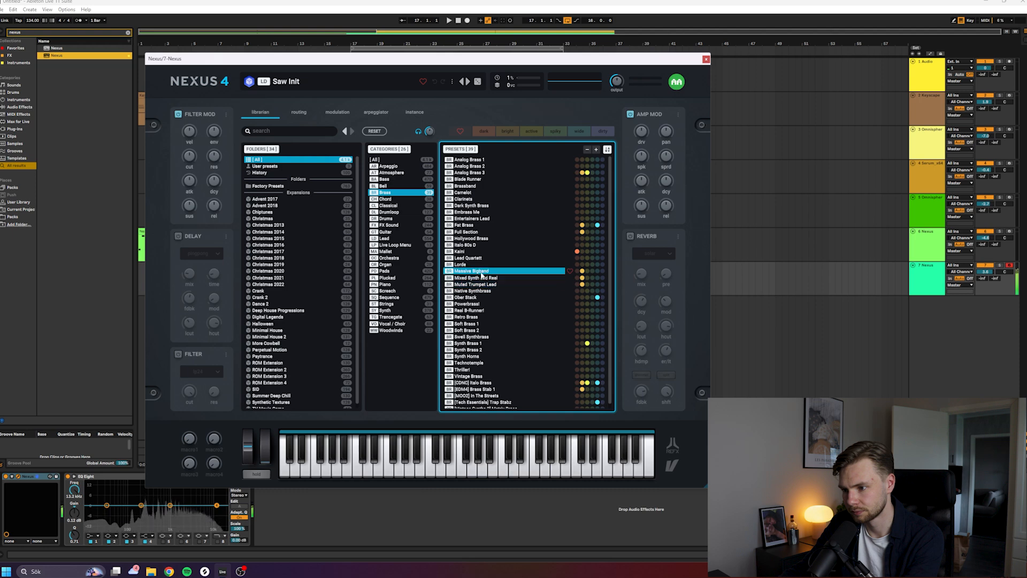
key("space")
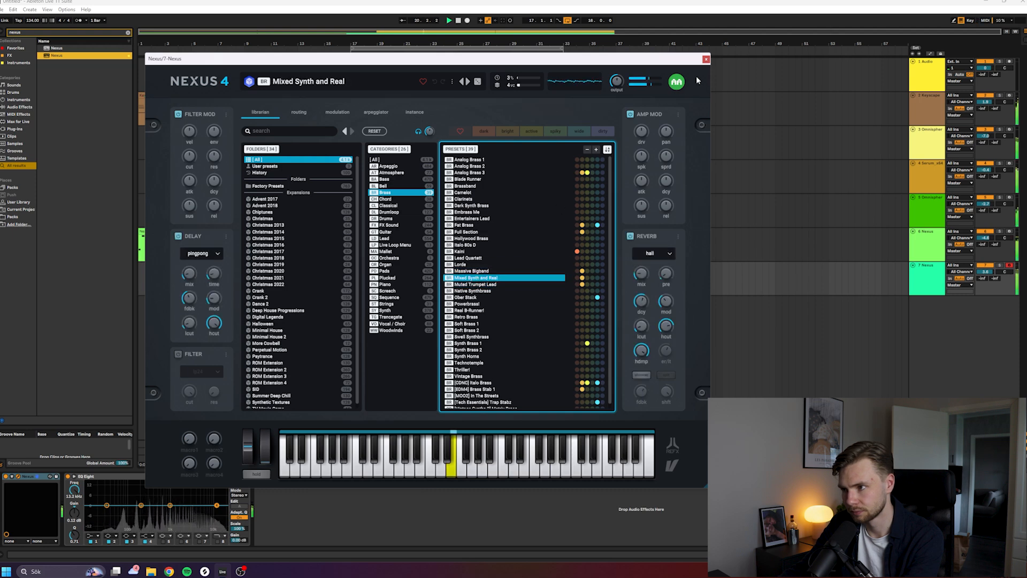
left_click(706, 60)
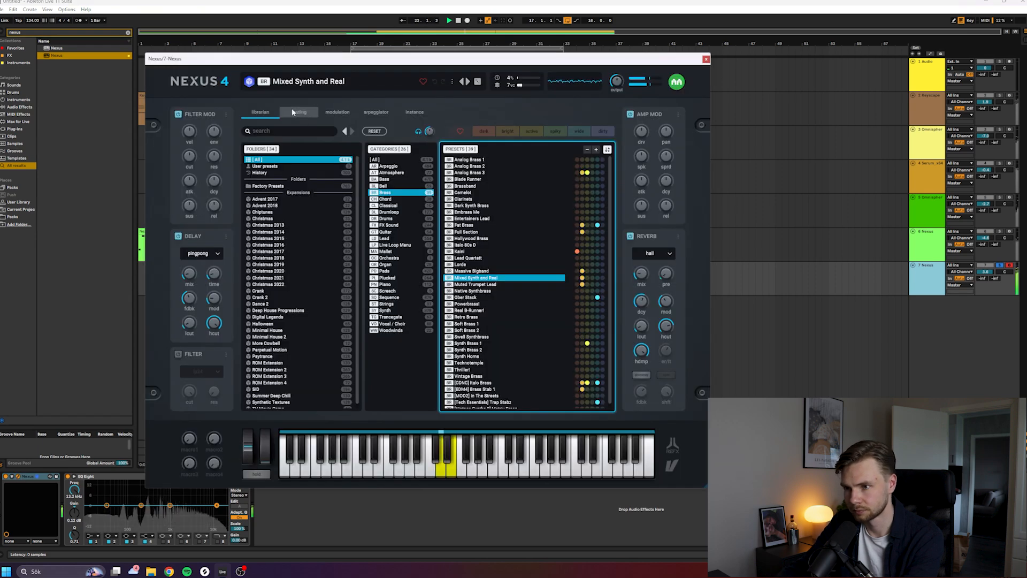
Enable portamento in the Nexus modulation settings with legato mode and a speed of 1/32.
left_click(297, 112)
left_click(338, 112)
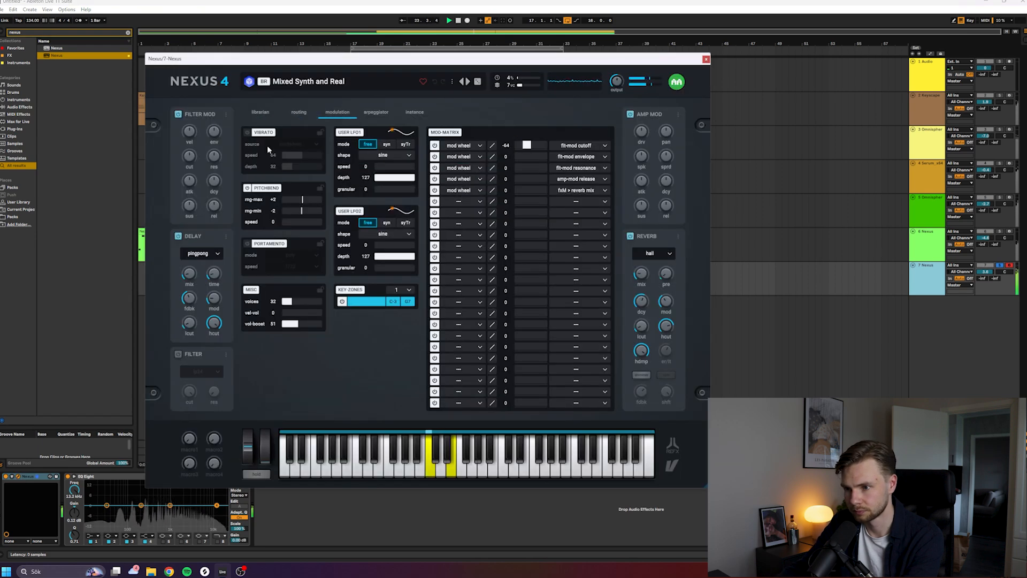
left_click(298, 283)
left_click(300, 267)
left_click(297, 301)
left_click(303, 268)
left_click(300, 293)
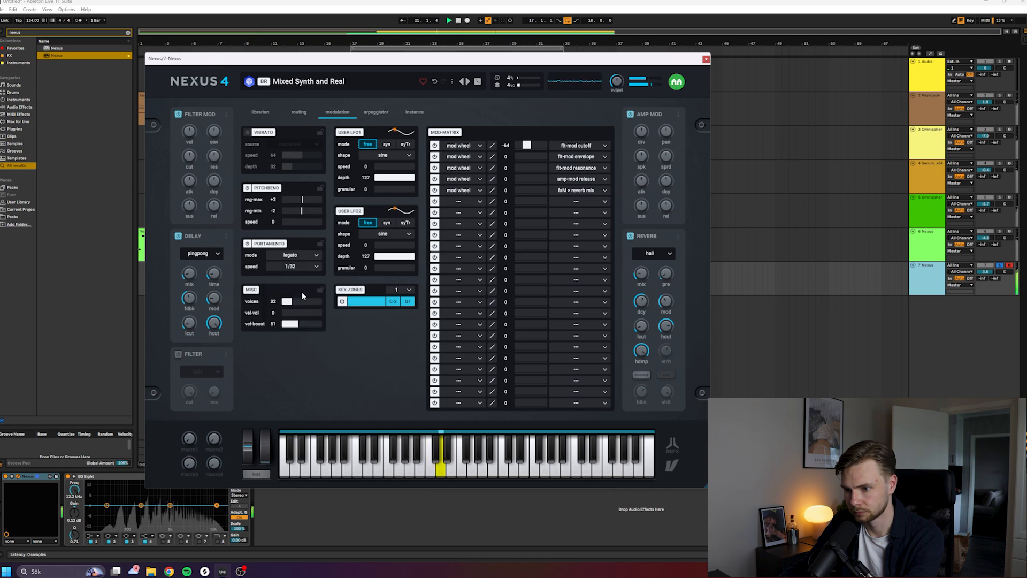
left_click(706, 59)
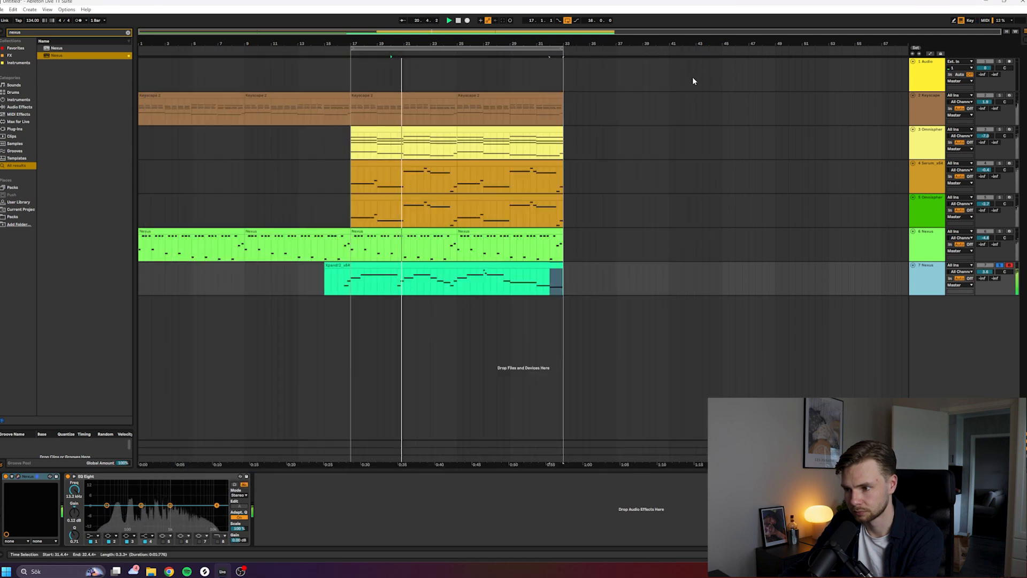
Set the Nexus brass reverb to room and enable the lp24 filter with a cutoff of about 52.
left_click(409, 267)
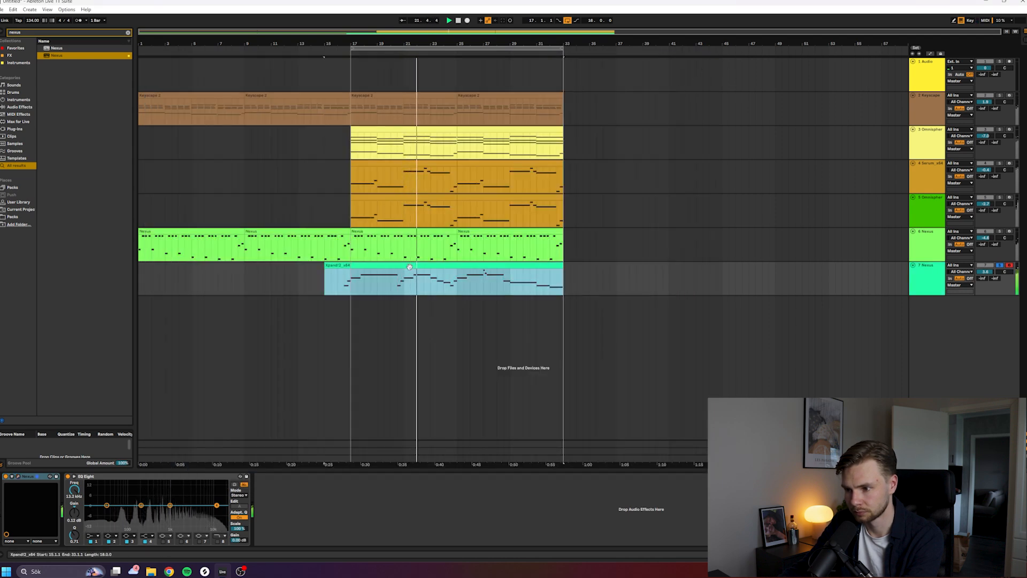
left_click(19, 476)
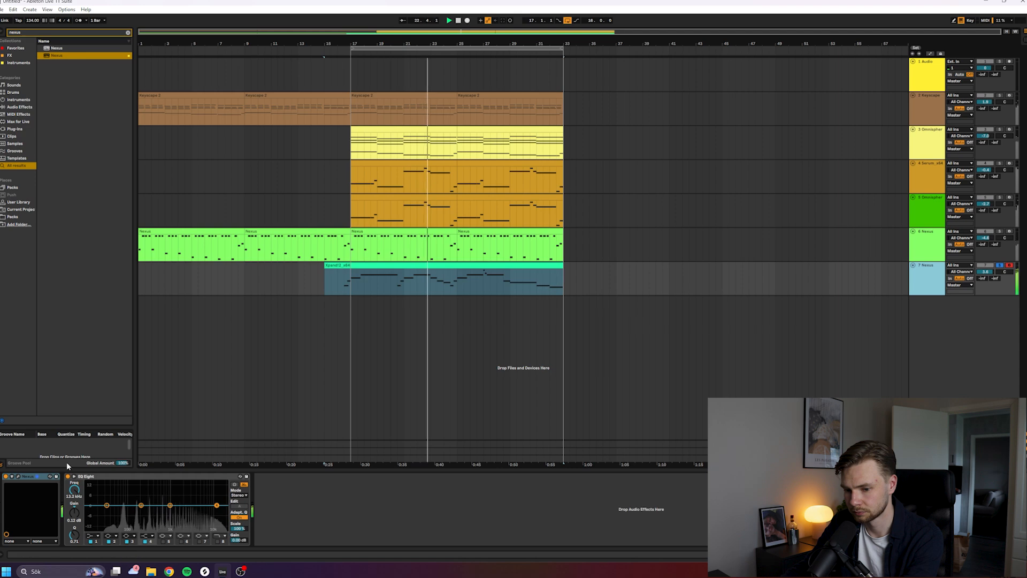
left_click(18, 477)
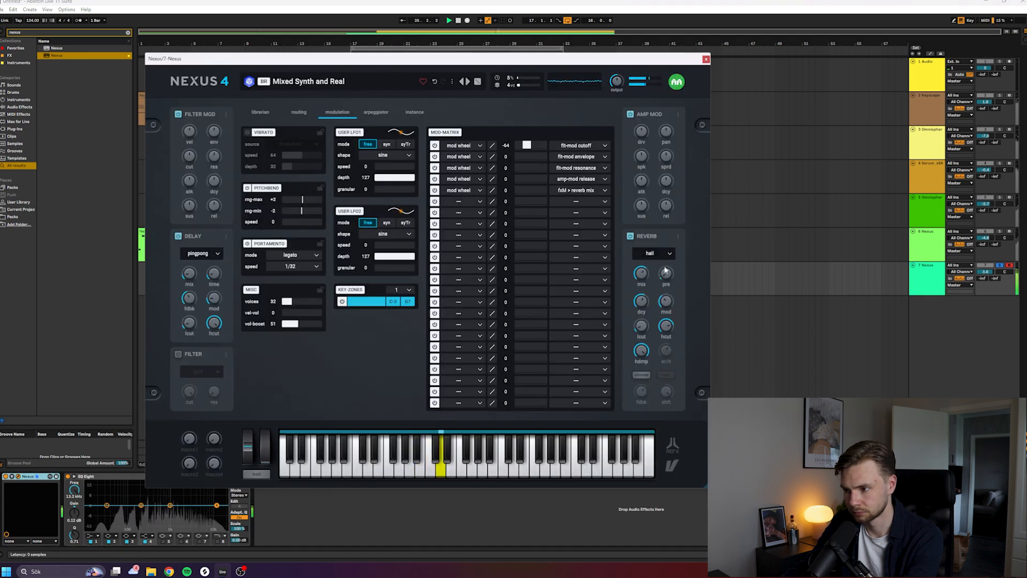
left_click(669, 254)
left_click(648, 280)
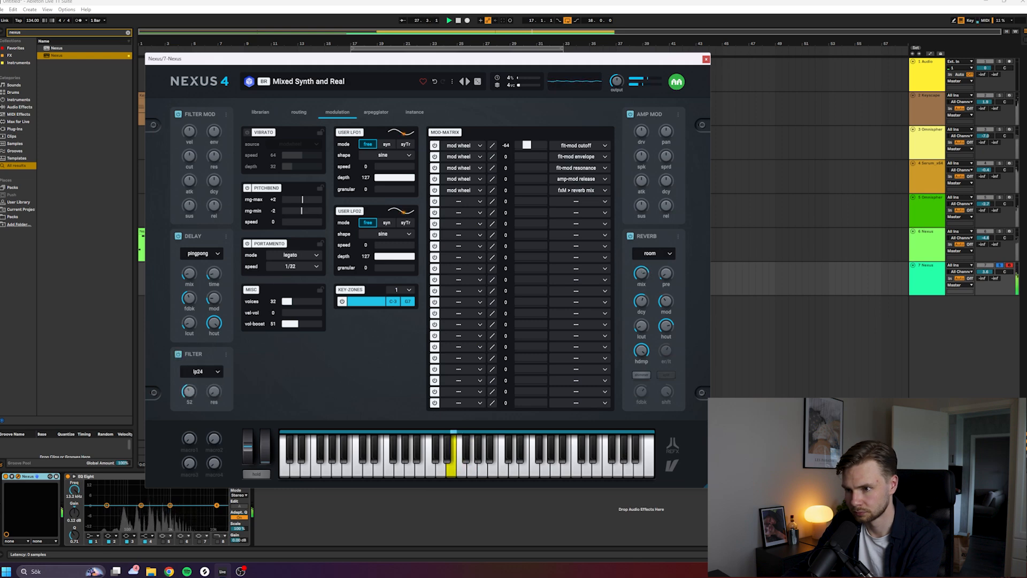
left_click(706, 60)
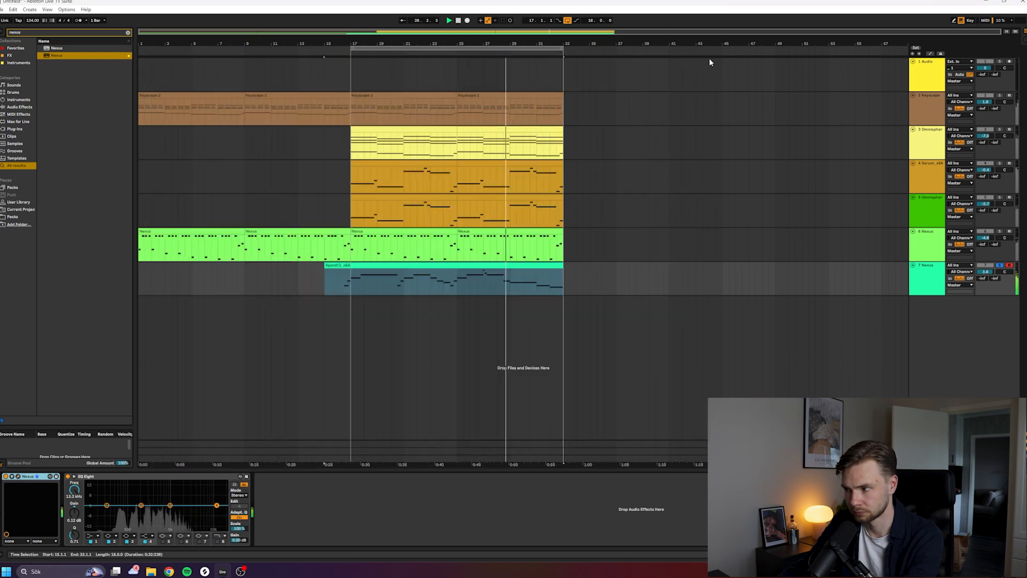
Play the brass unsoloed with the arrangement from bar 14 and reset its track volume to 0 dB.
left_click(311, 278)
key("space")
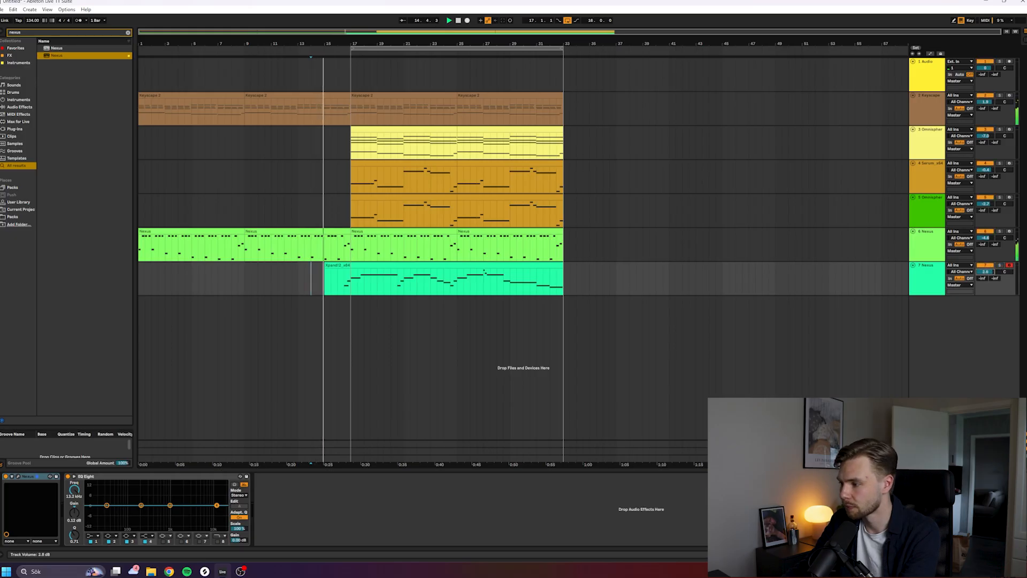
left_click(920, 278)
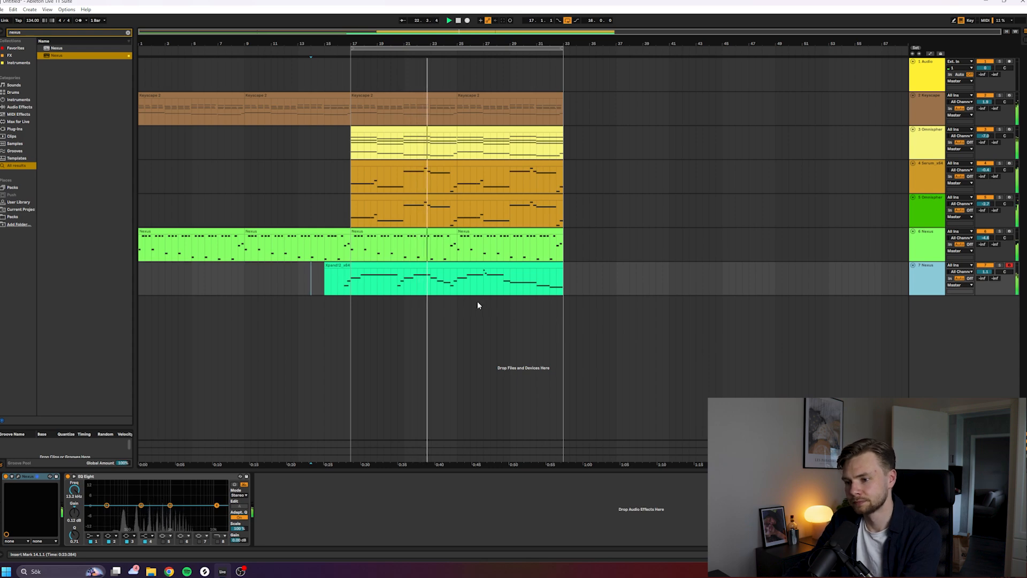
double_click(988, 272)
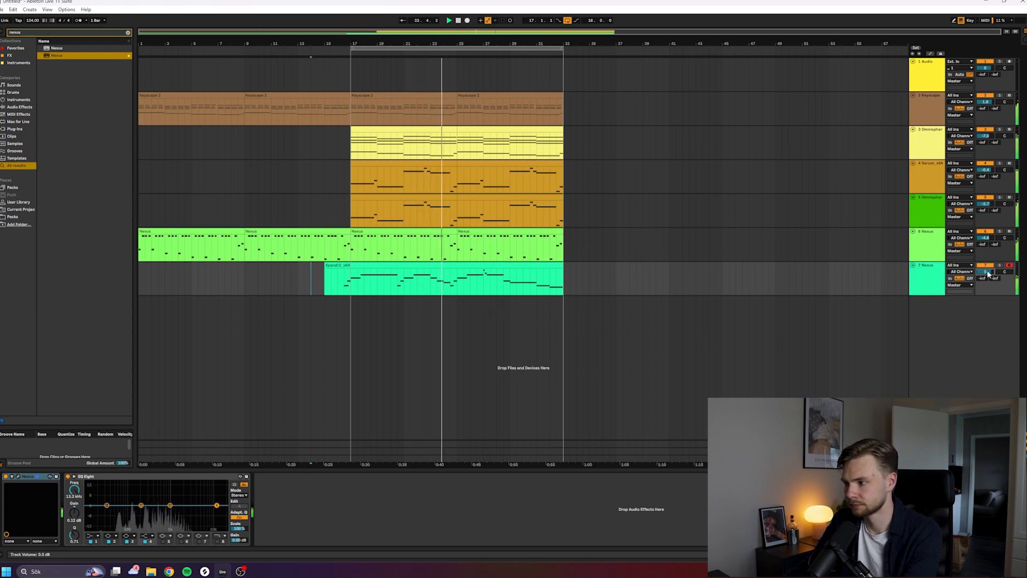
Transpose all notes in the brass clip up one octave and play it with the arrangement.
double_click(336, 273)
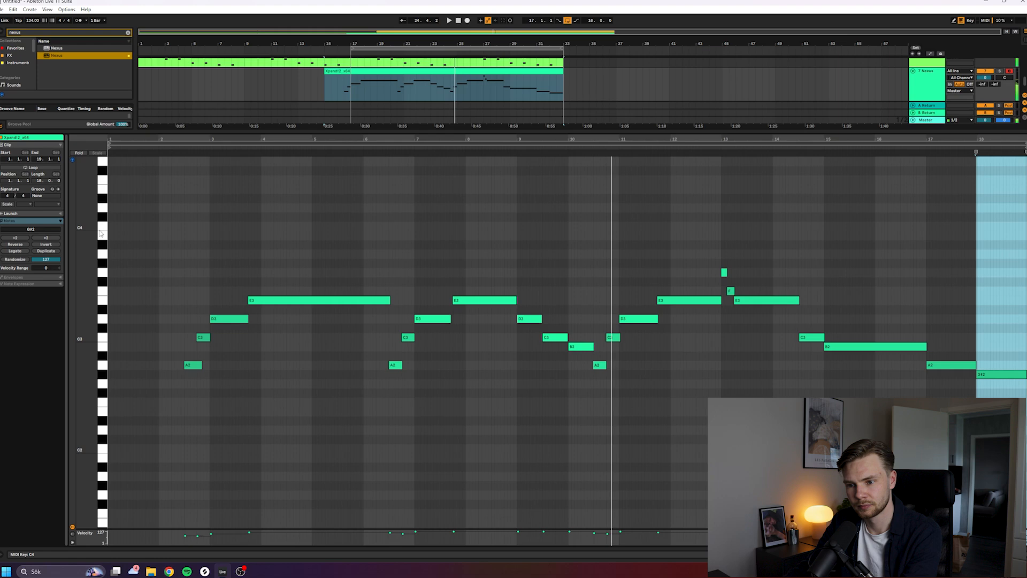
left_click(175, 463)
key("ctrl+a")
key("shift+Up")
key("shift+Tab")
key("space")
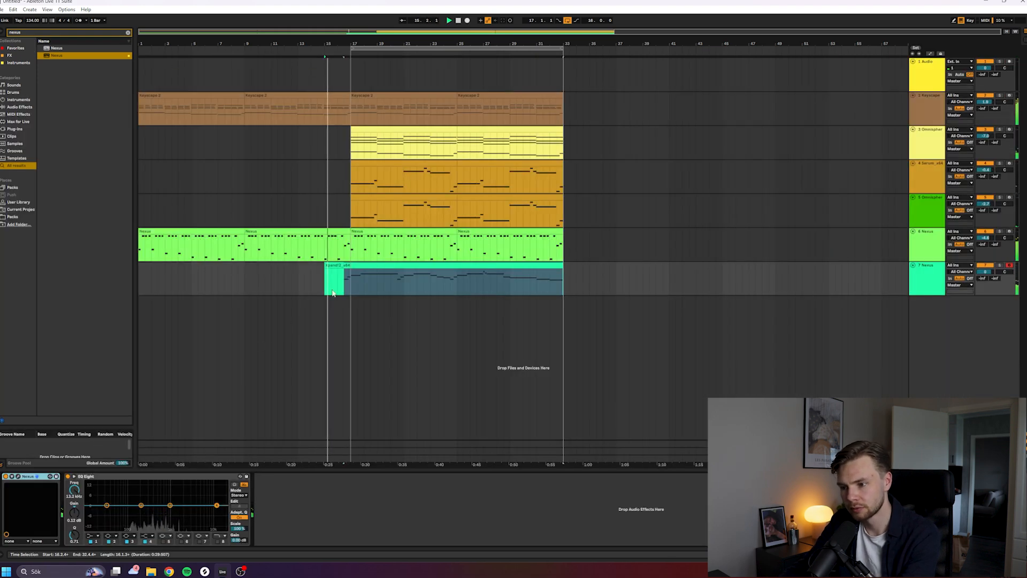
left_click(345, 291)
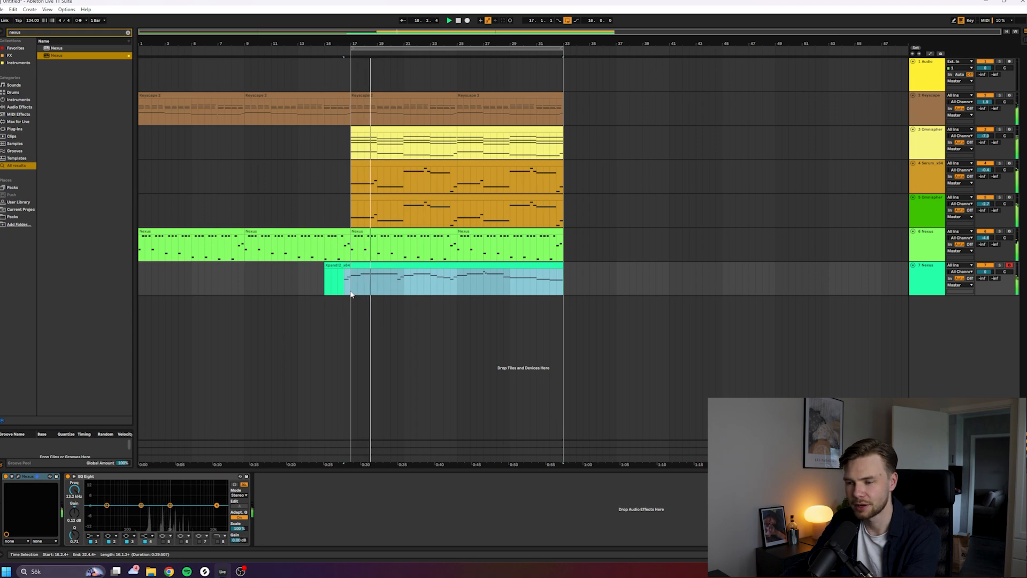
Change the reverb type of the Nexus brass preset to hall and close the plugin window.
left_click(973, 269)
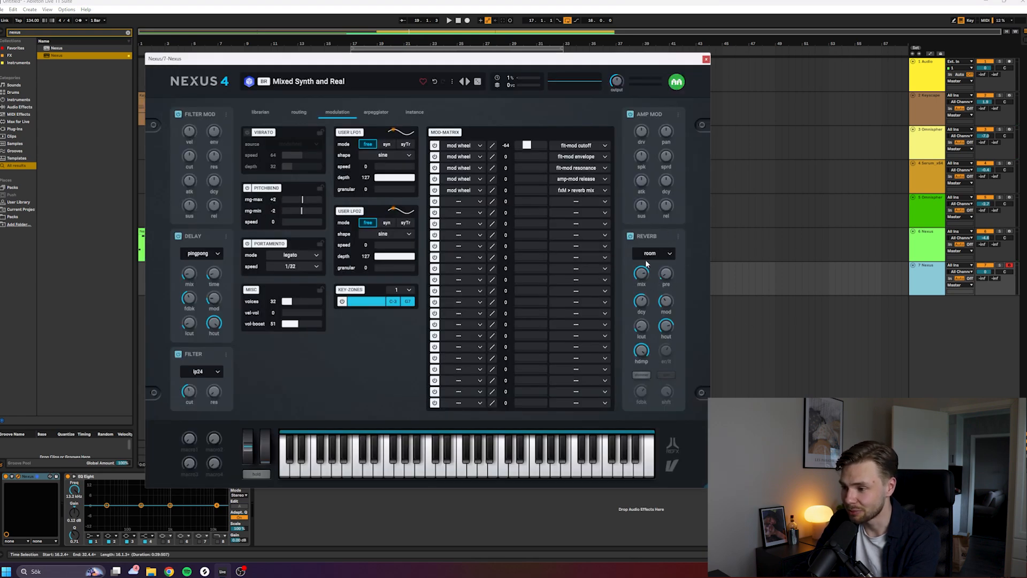
left_click(655, 253)
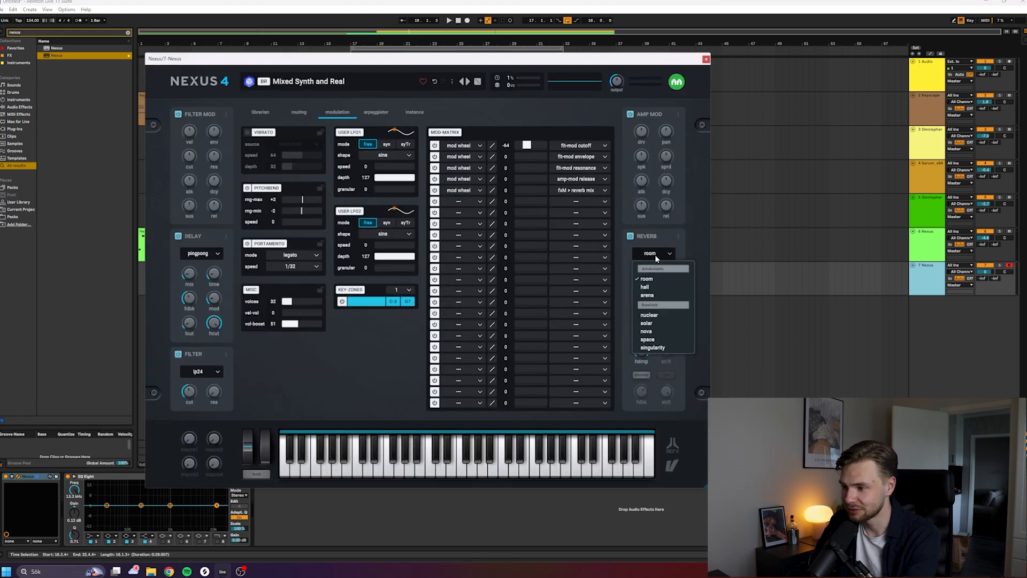
left_click(660, 287)
key("space")
left_click(706, 58)
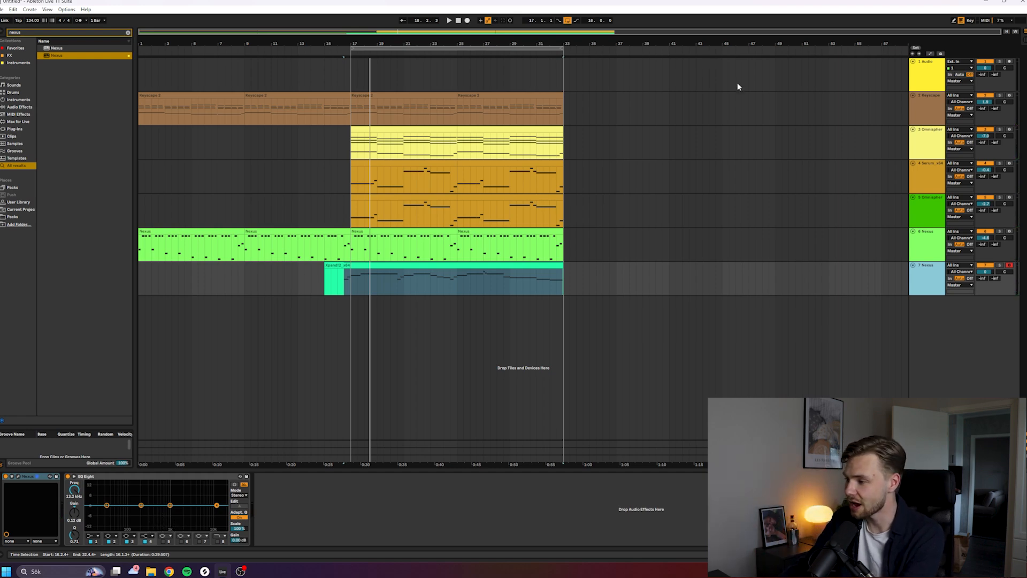
left_click(19, 477)
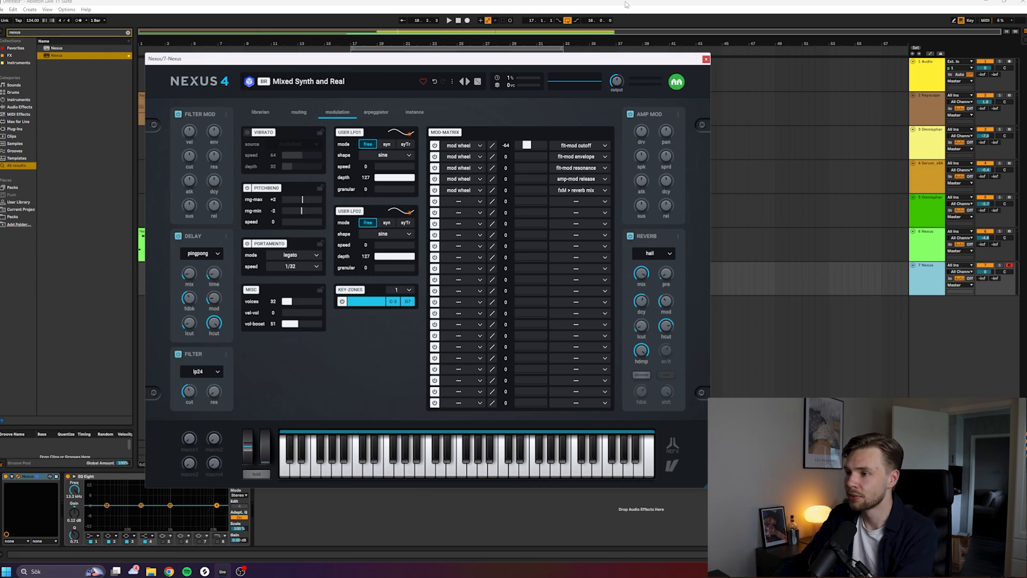
left_click(706, 59)
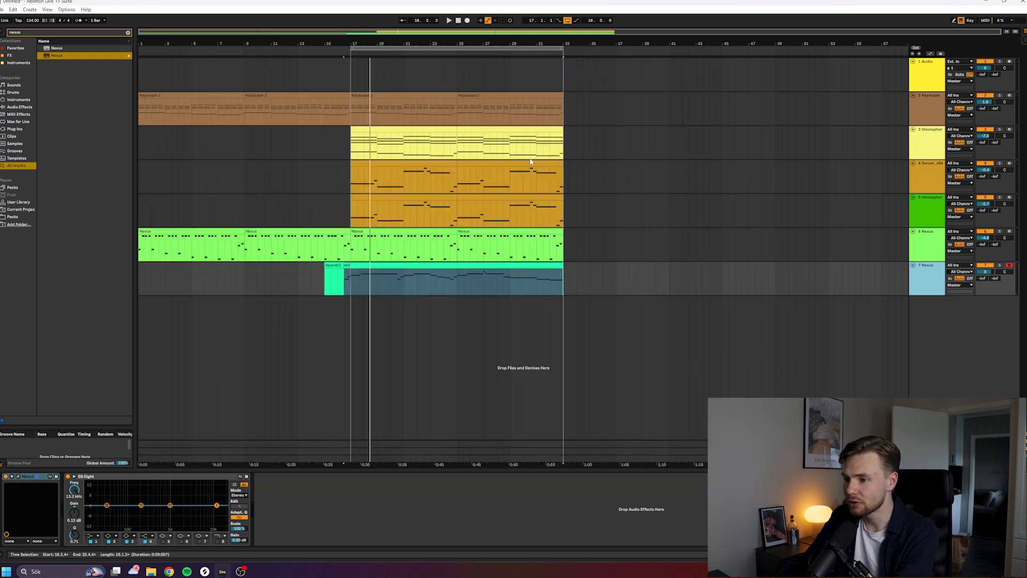
Add a new MIDI track with a Nexus instrument and load the Hollywood Violins preset from the Strings category.
key("ctrl+shift+t")
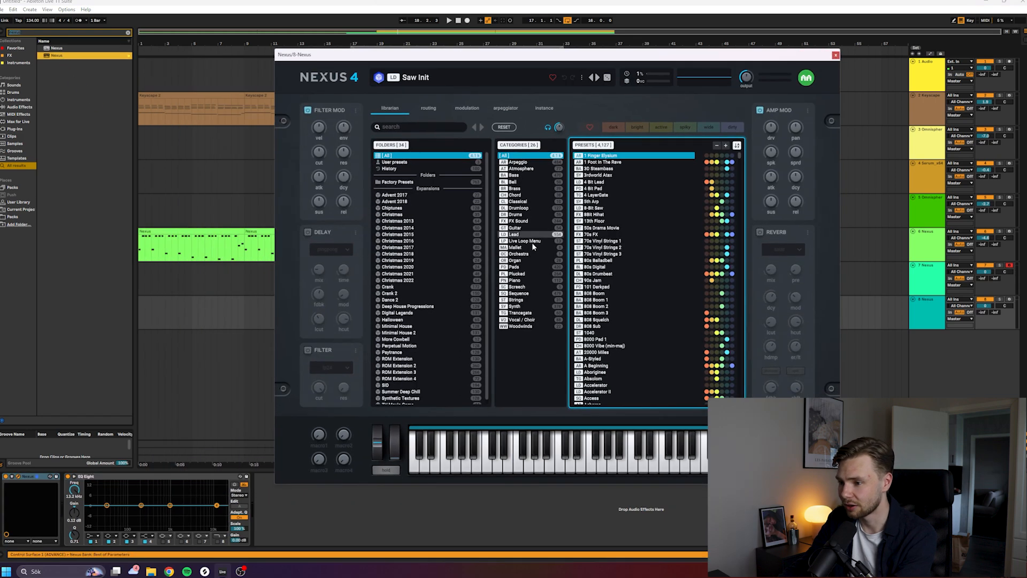
left_click(527, 247)
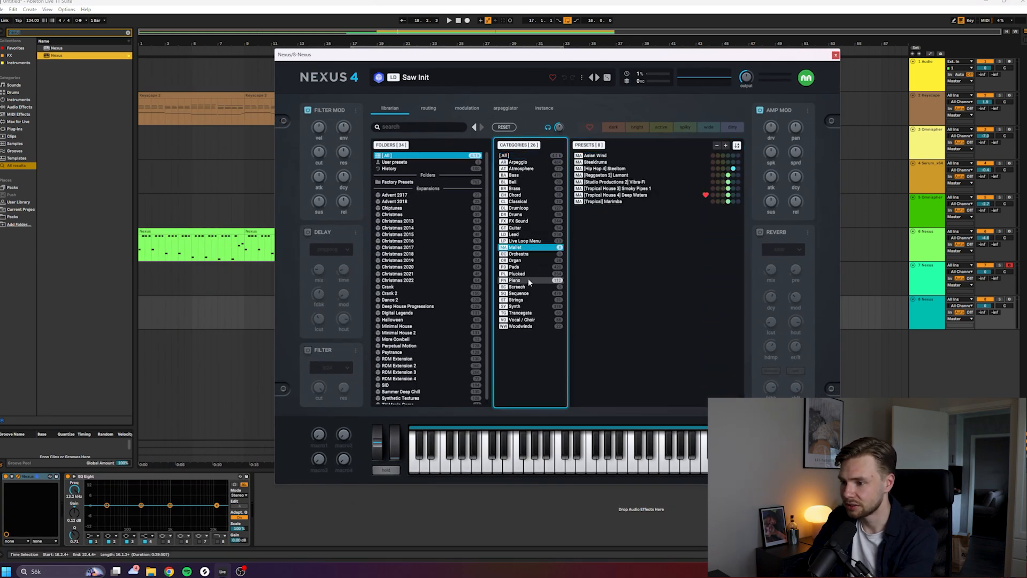
left_click(522, 299)
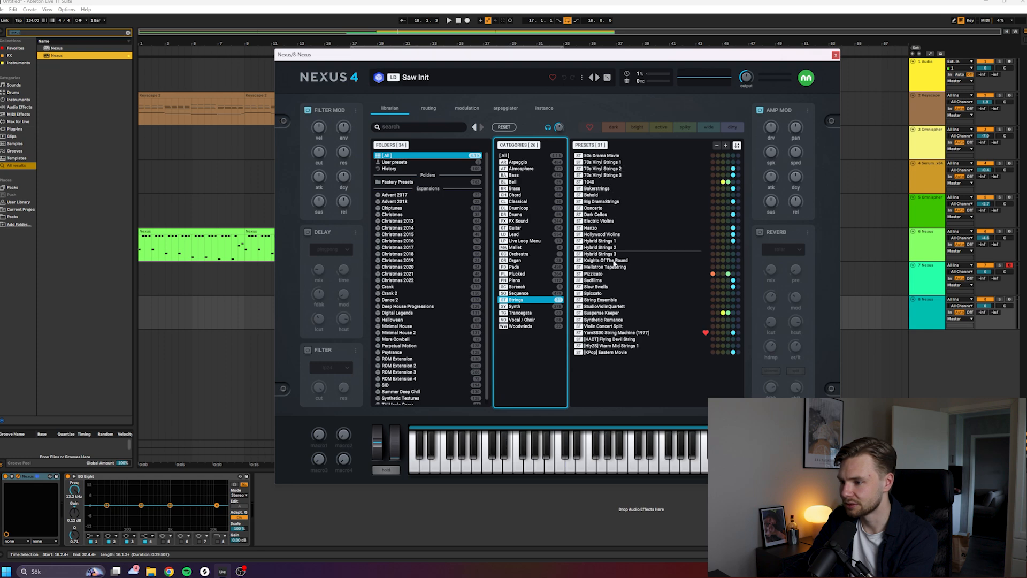
left_click(615, 236)
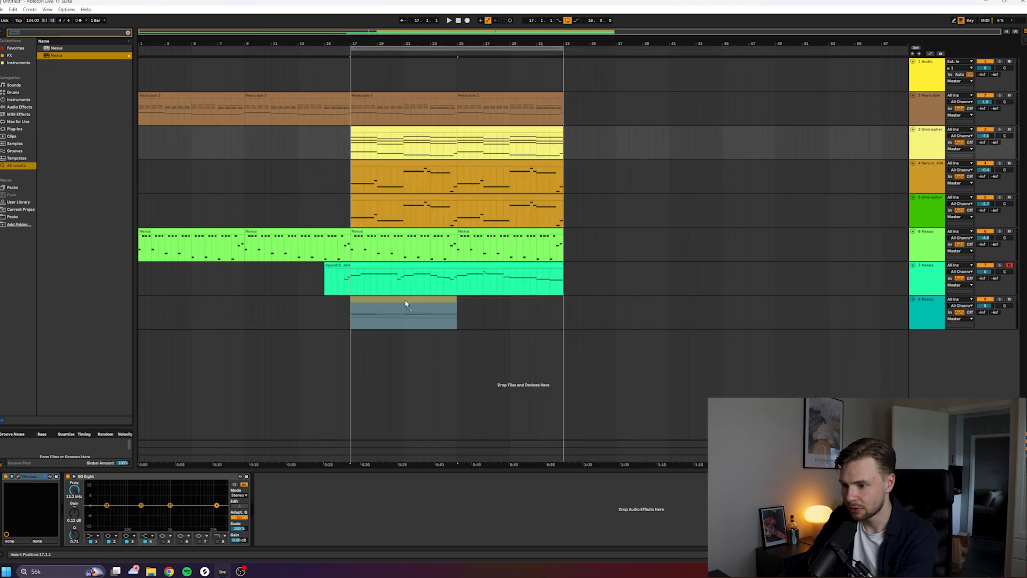
Copy the Omnisphere strings clip at bar 17 onto the new Nexus track and set the track volume to about -7 dB during playback.
left_click_drag(405, 304, 407, 304)
key("space")
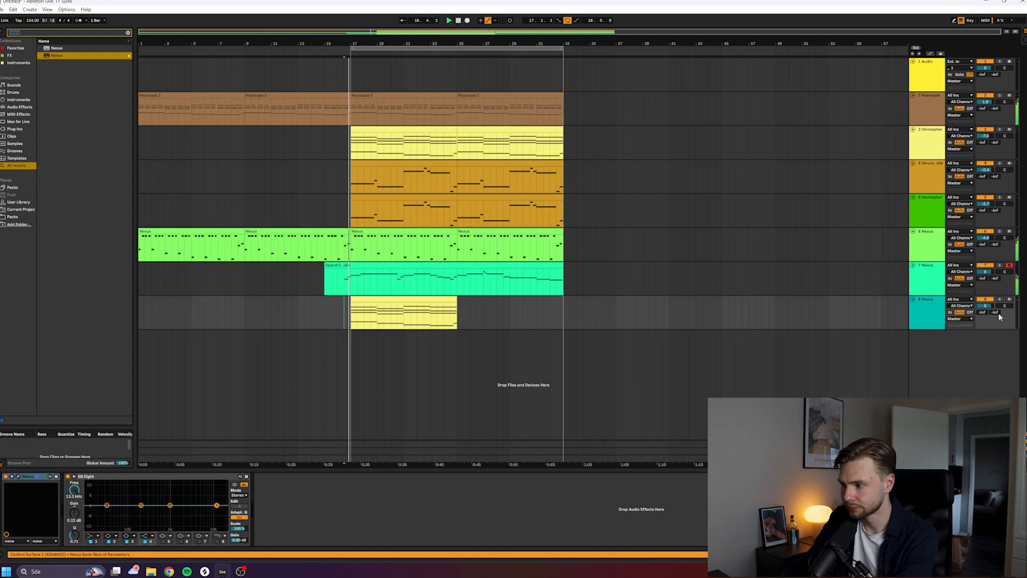
left_click_drag(987, 306, 986, 321)
left_click(932, 309)
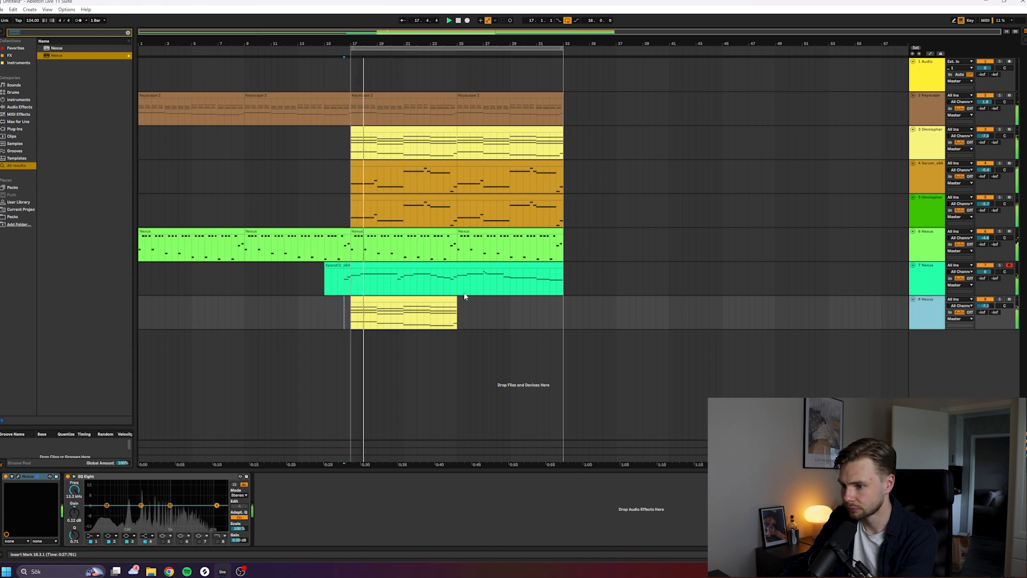
Move the C4 and B3 notes of the four chords in the Nexus strings clip up one octave and play the result.
double_click(430, 300)
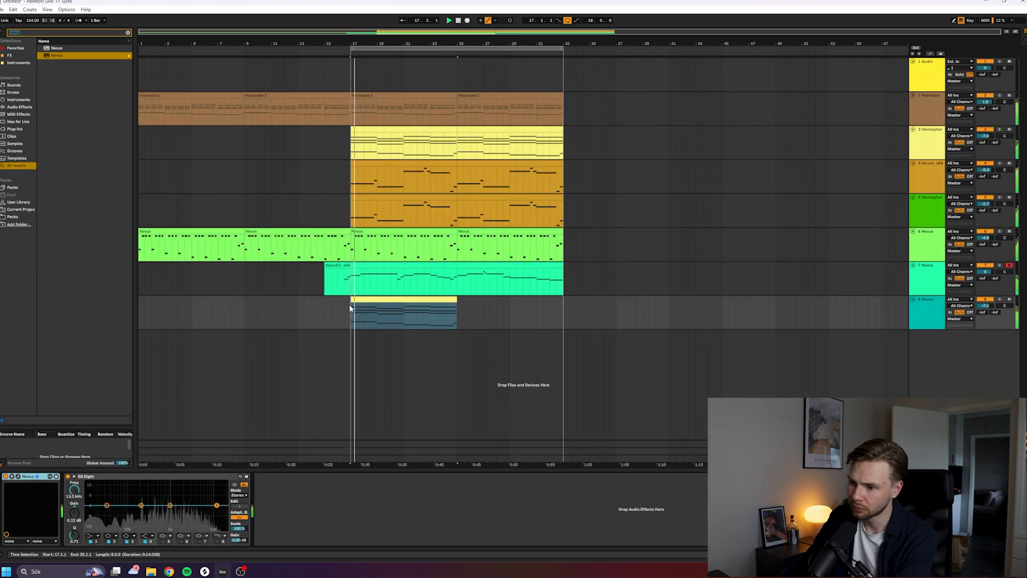
double_click(369, 300)
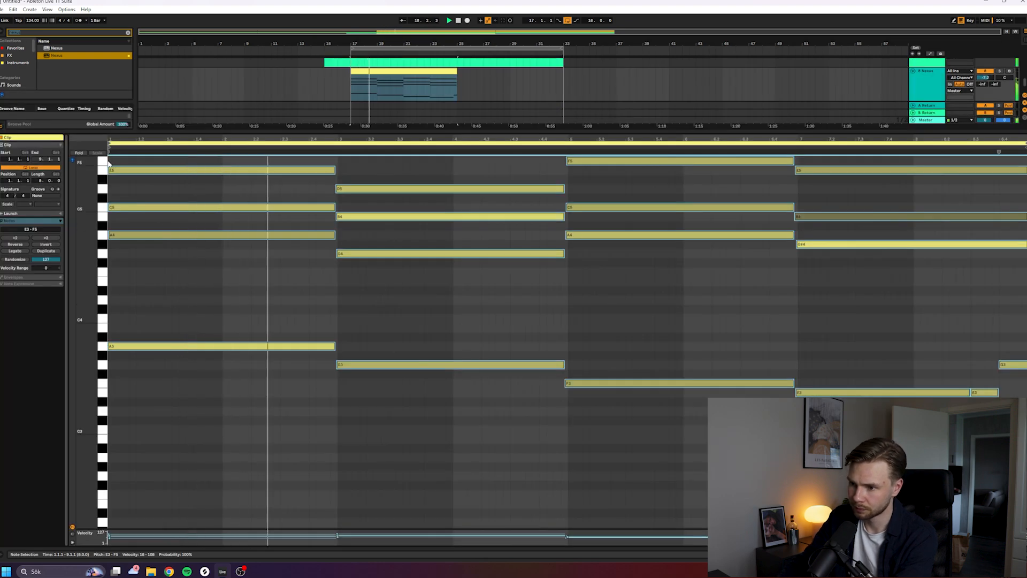
left_click(206, 295)
left_click(222, 319)
left_click(486, 326, "shift")
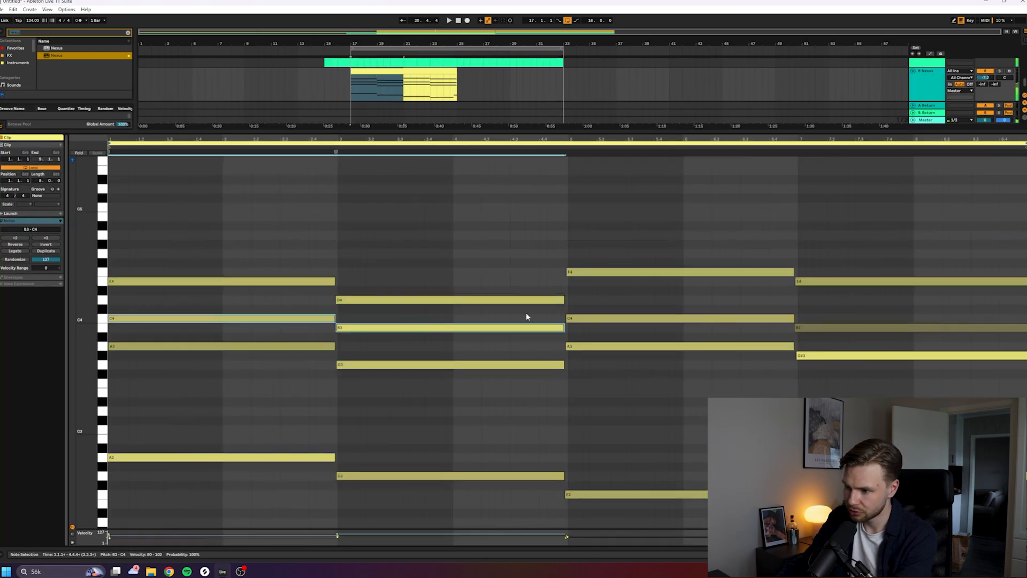
left_click(591, 319, "shift")
left_click(827, 327, "shift")
key("shift+Up")
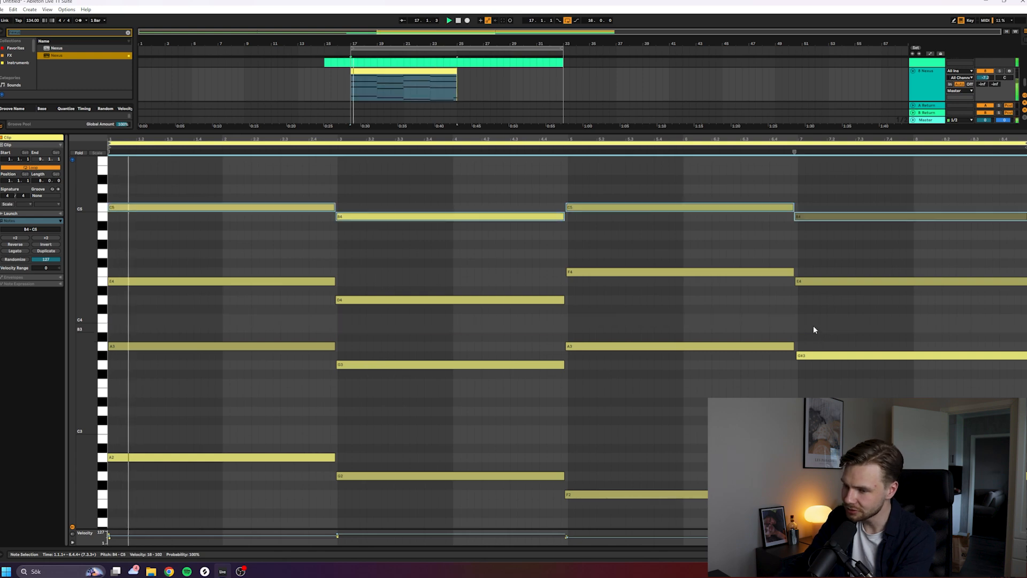
key("space")
key("space")
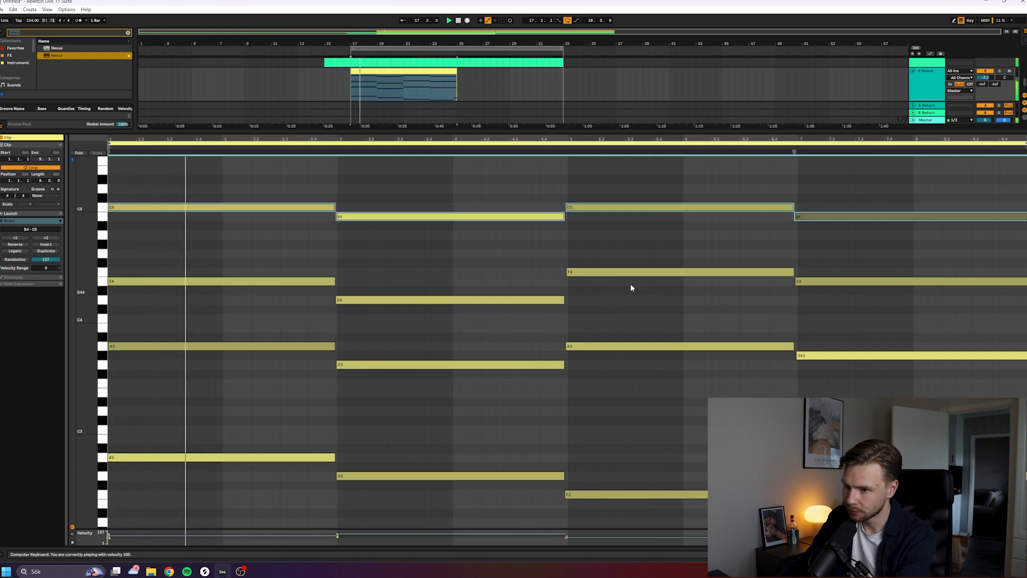
Lower the Nexus strings track's volume and duplicate its clip to extend the part from bar 25 to bar 33.
key("shift+Tab")
left_click_drag(986, 305, 987, 315)
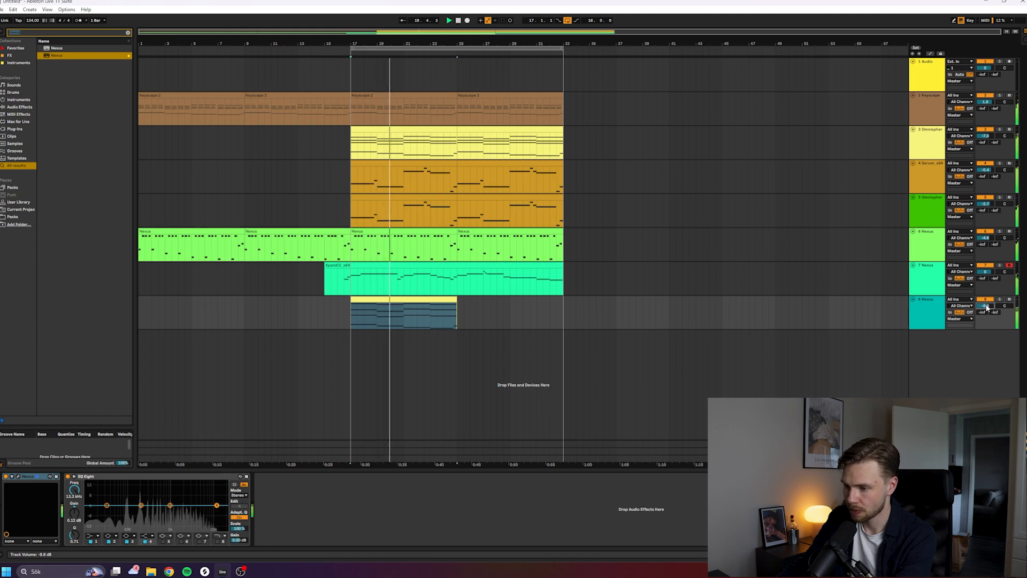
left_click(431, 299)
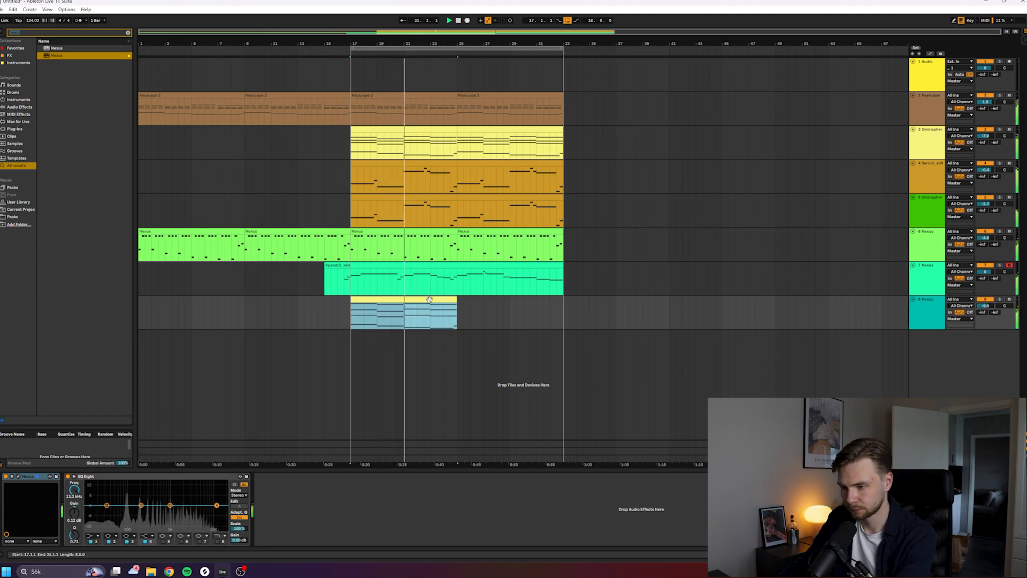
key("ctrl+d")
left_click(583, 309)
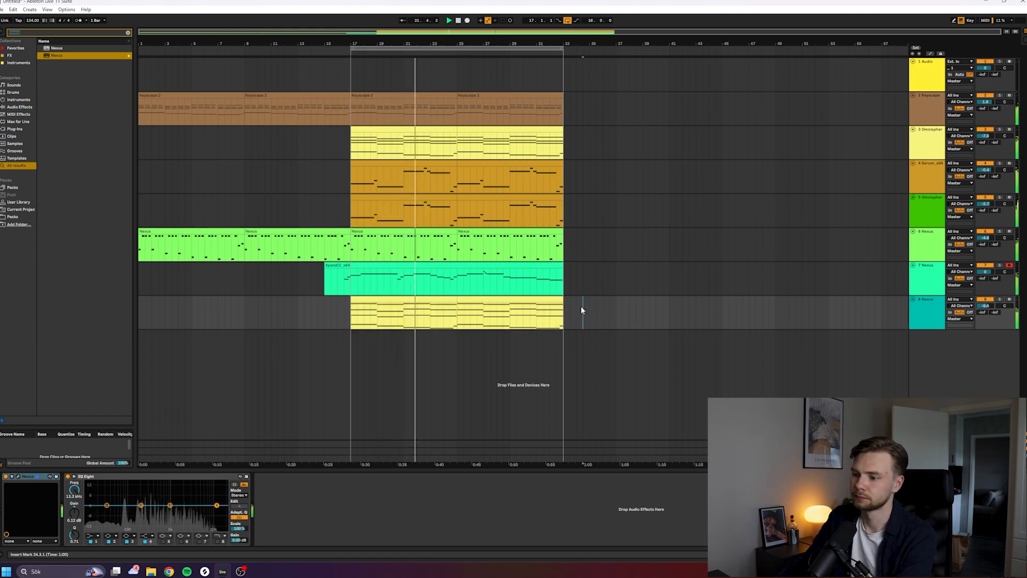
Solo the Serum bass track and stop playback.
left_click(930, 169)
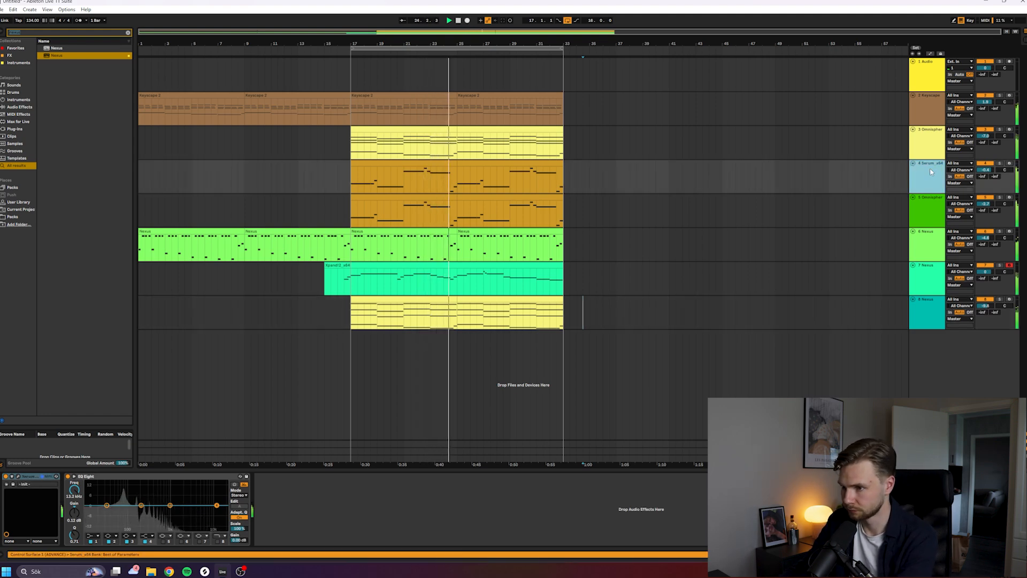
left_click(1000, 163)
key("space")
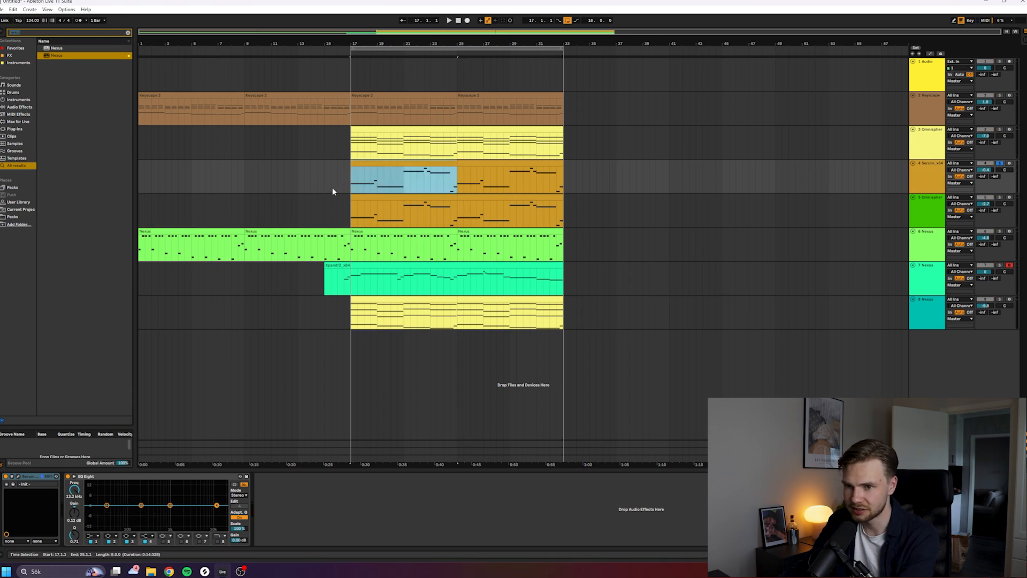
Play the soloed Serum bass track from bar 17, stop it, and search the browser for "rbass".
left_click(926, 170)
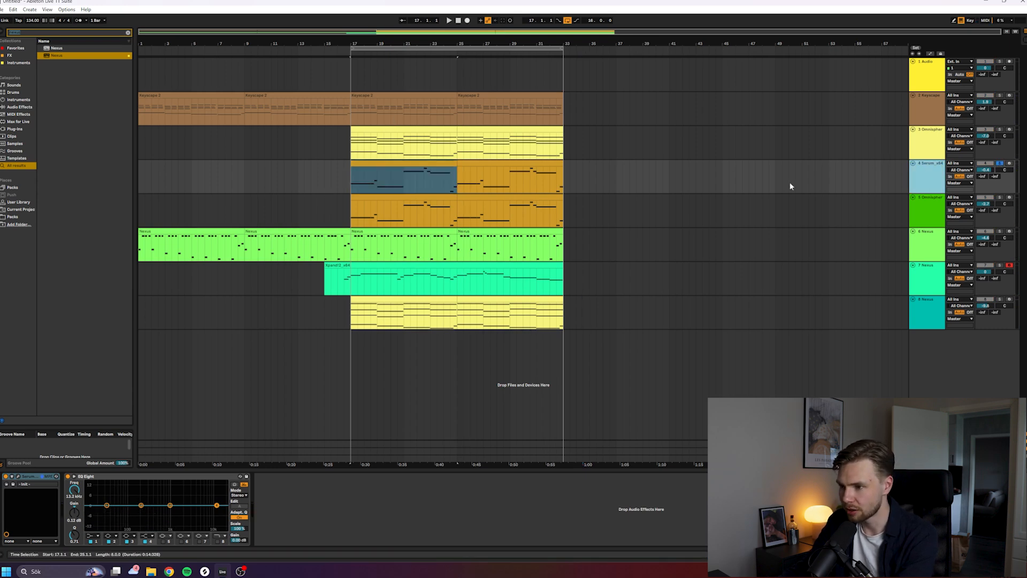
left_click(352, 184)
key("space")
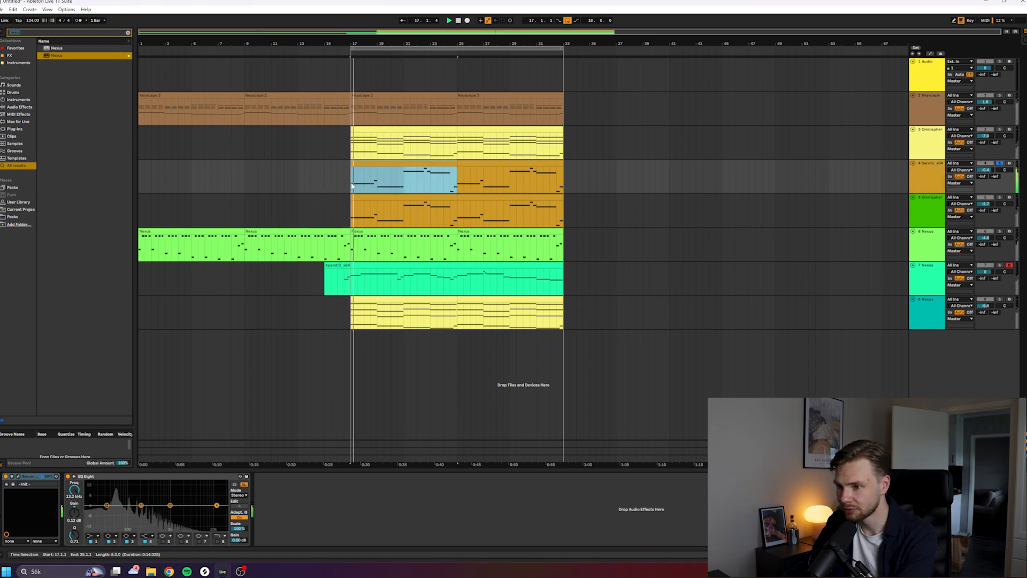
key("ctrl+f")
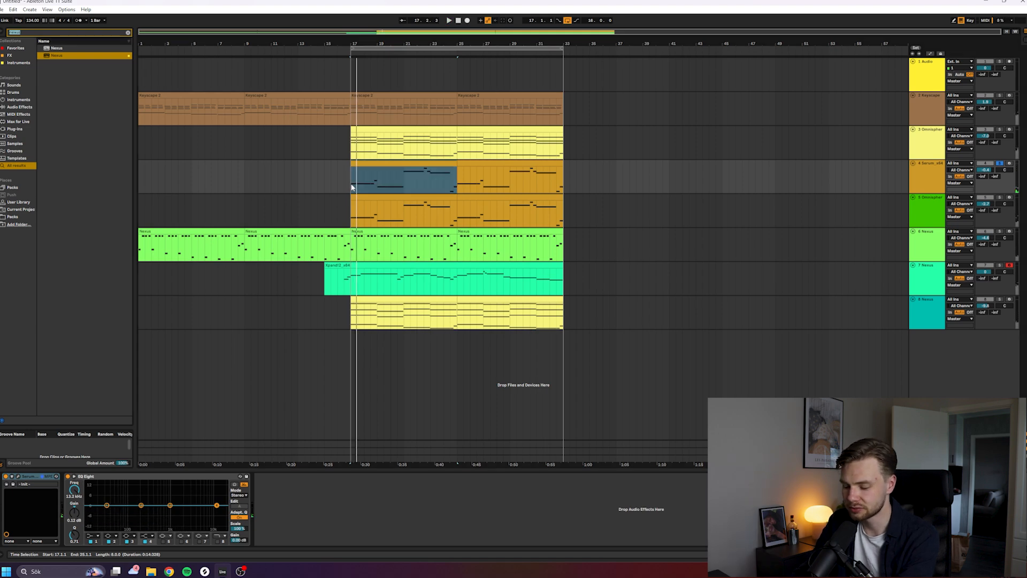
type("rbass")
key("Down")
key("Down")
key("Return")
left_click(487, 155)
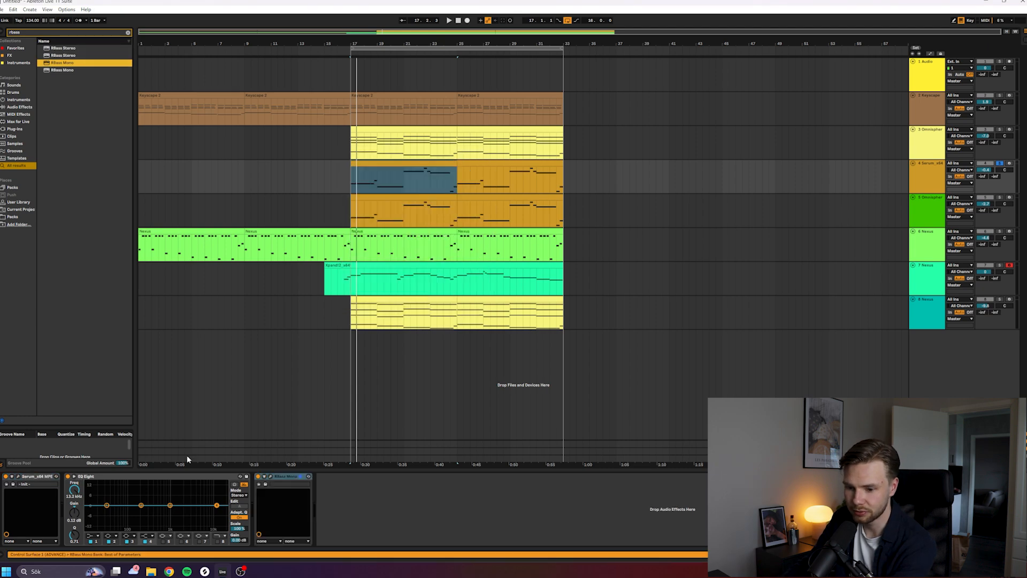
key("Delete")
Add the RBass Stereo effect to the Serum bass track, with its window placed over the arrangement.
left_click(84, 56)
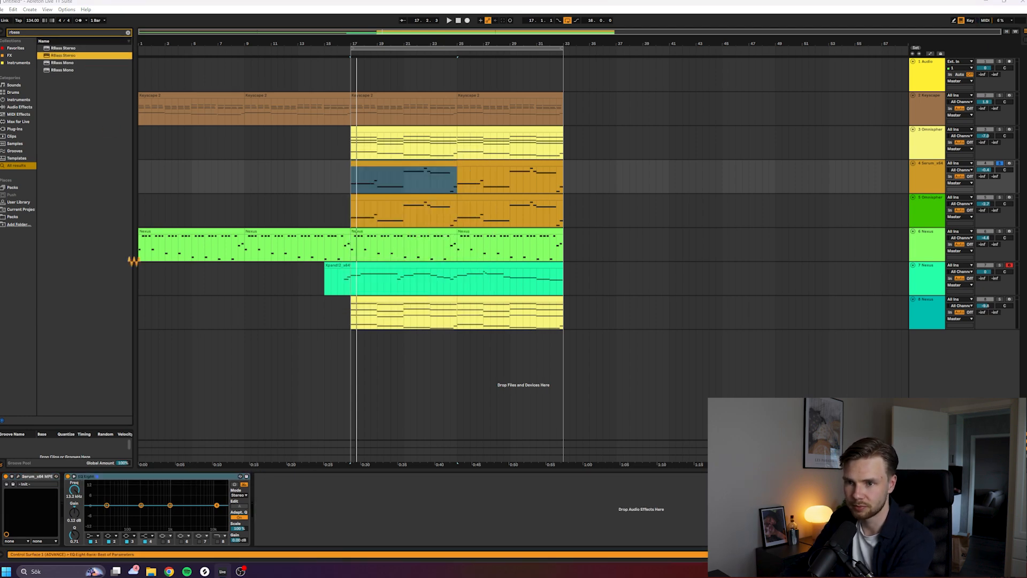
left_click_drag(355, 63, 623, 216)
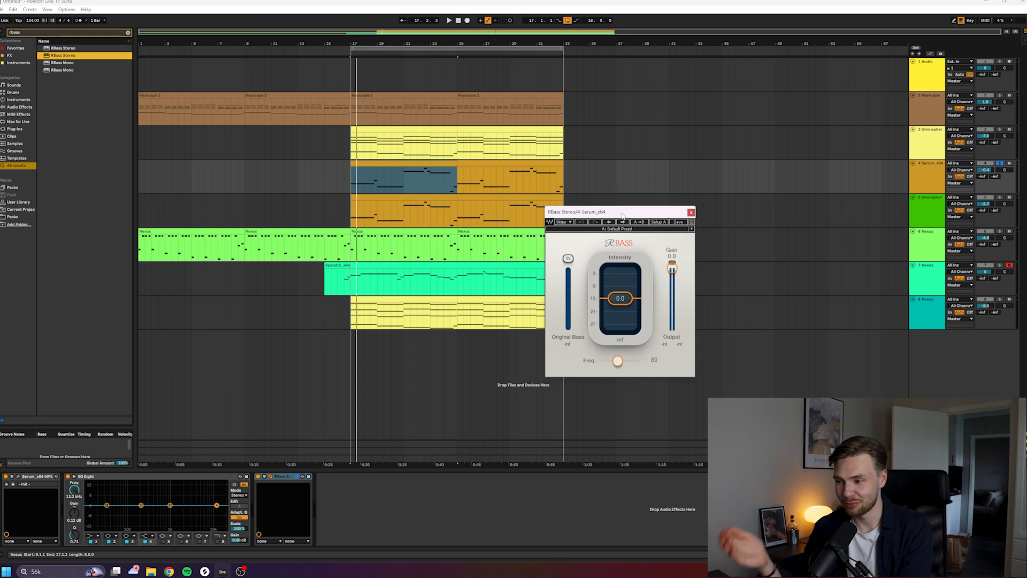
left_click_drag(614, 213, 433, 151)
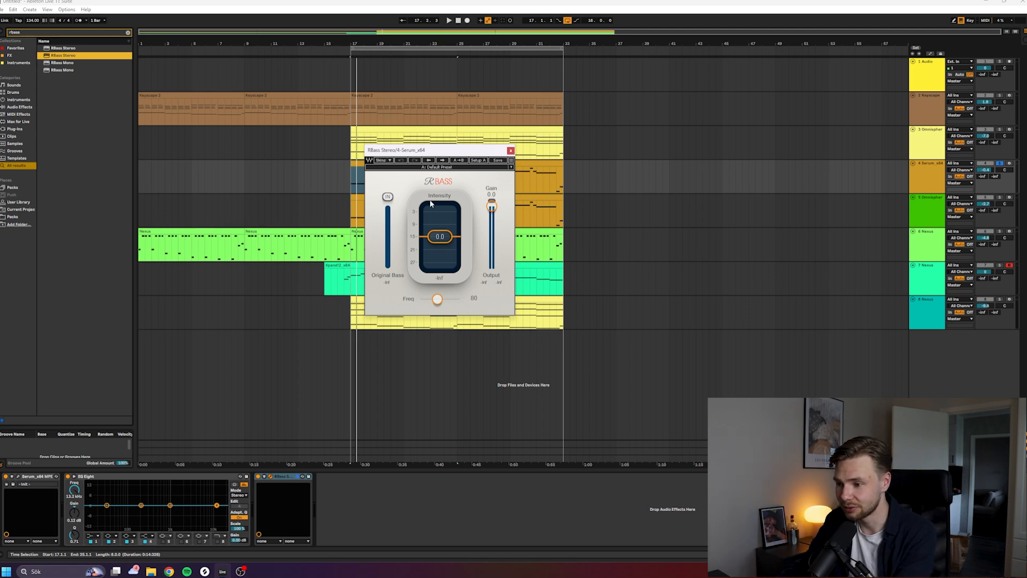
During playback, set RBass to a frequency of 52 and an intensity of about -5.6, and turn off the Serum track's solo.
key("space")
left_click_drag(437, 299, 430, 299)
left_click_drag(439, 238, 440, 244)
left_click(1000, 163)
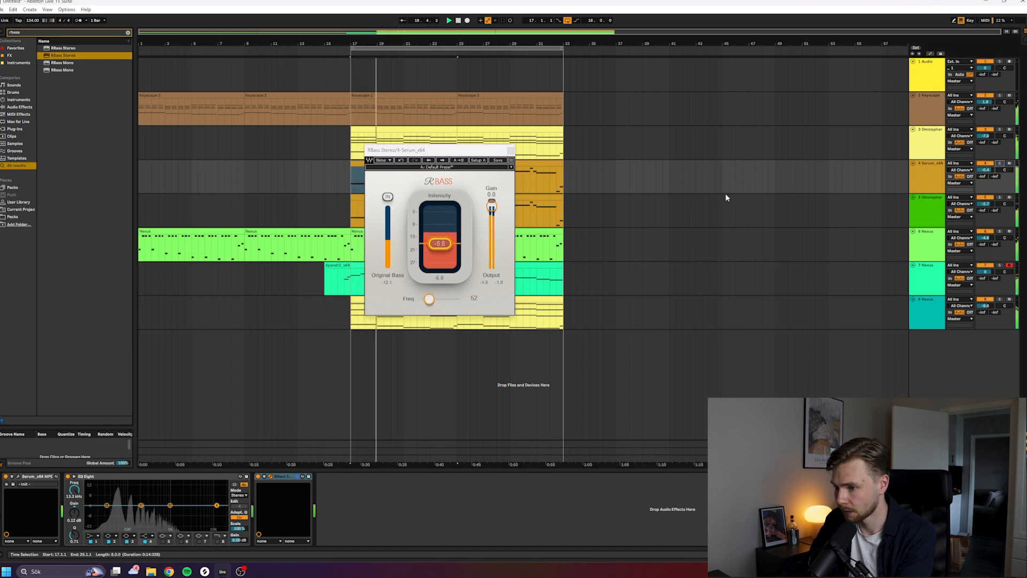
left_click(511, 149)
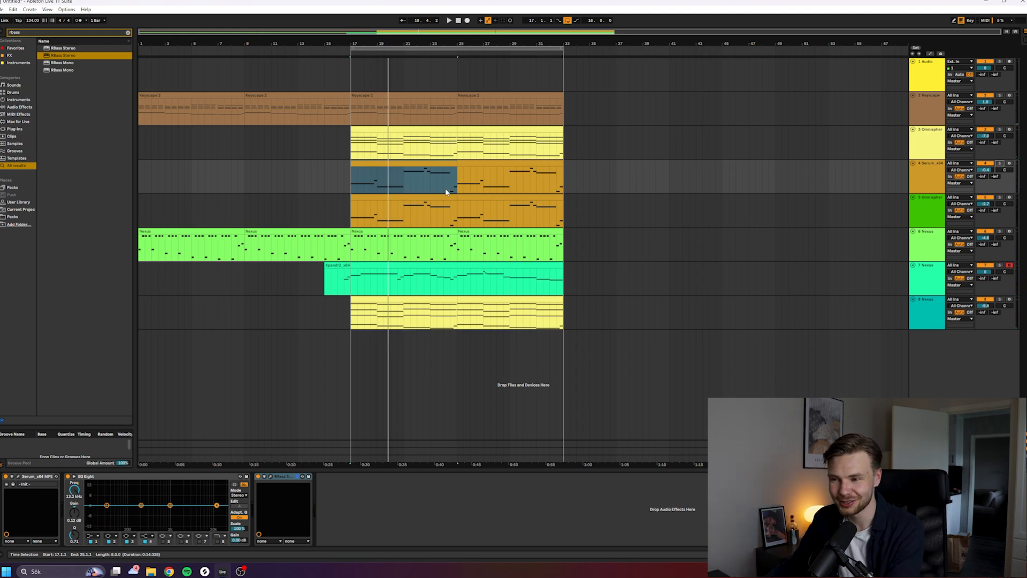
Play the full arrangement from bar 17 and add a Pro-Q 3 equalizer to Nexus track 6.
left_click(350, 178)
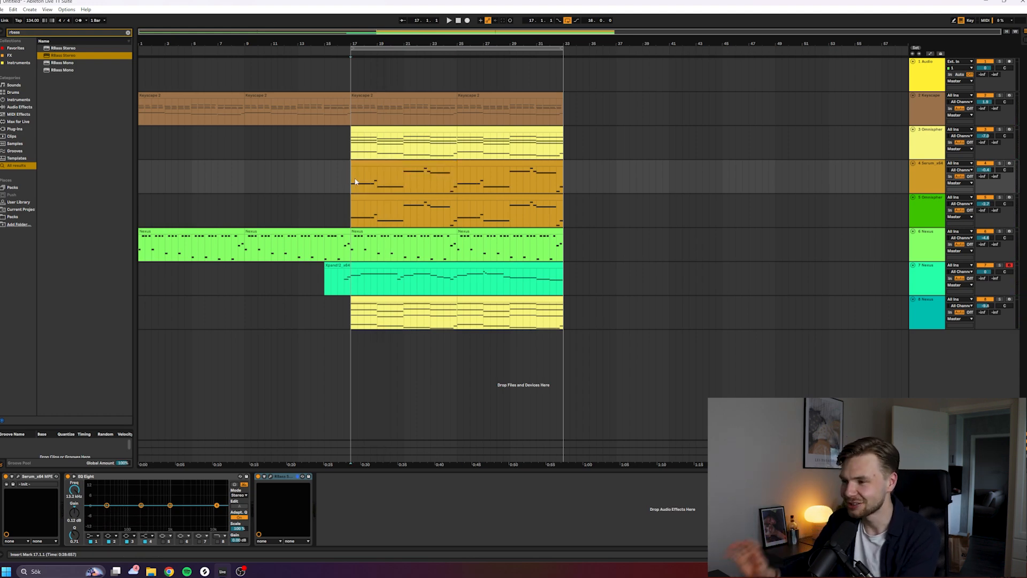
key("space")
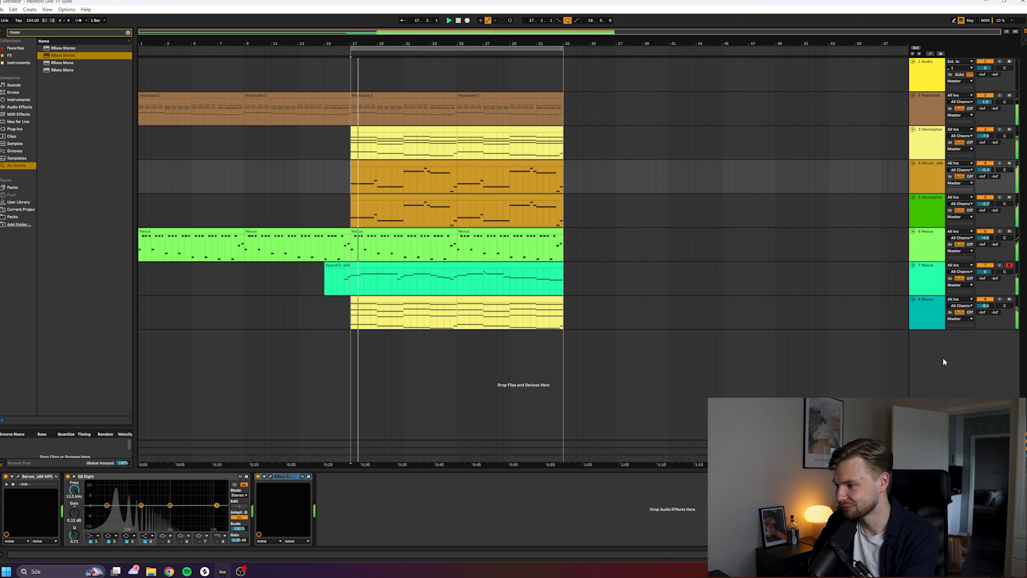
left_click(932, 312)
left_click(934, 246)
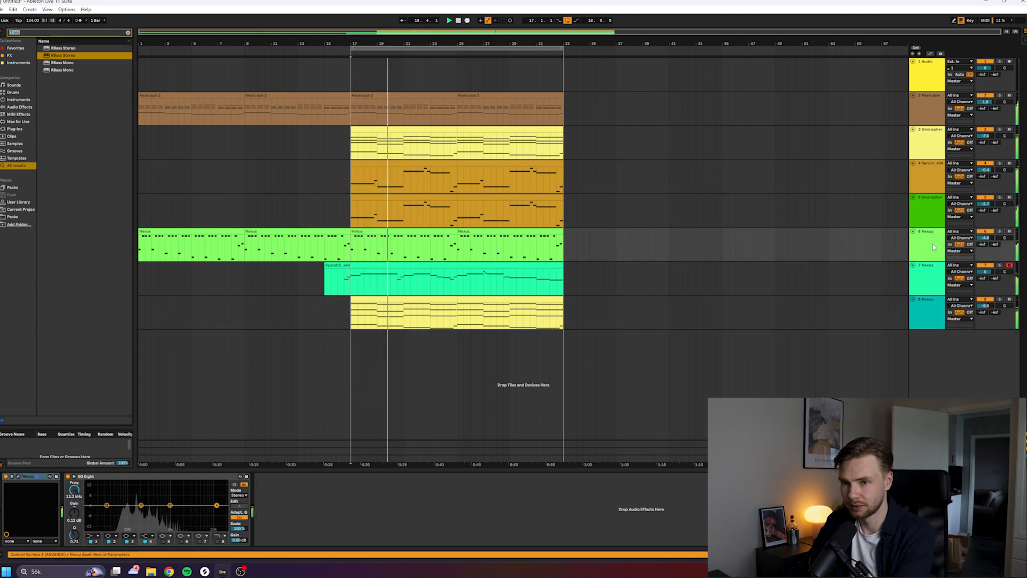
key("ctrl+f")
type("pro q")
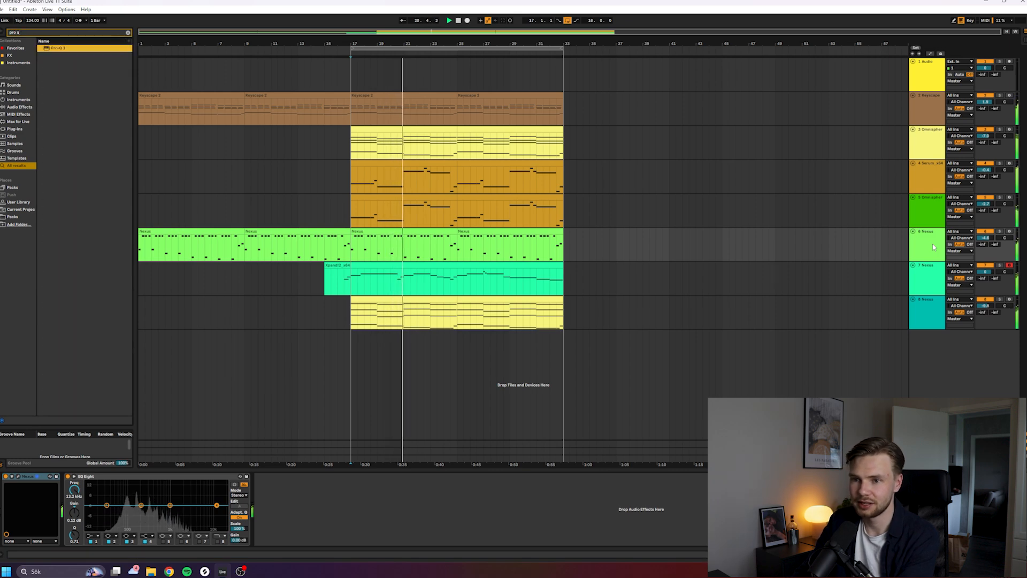
key("Down")
key("Return")
Load the Low Cut preset in Pro-Q 3 and move the cutoff to about 113 Hz.
left_click(664, 168)
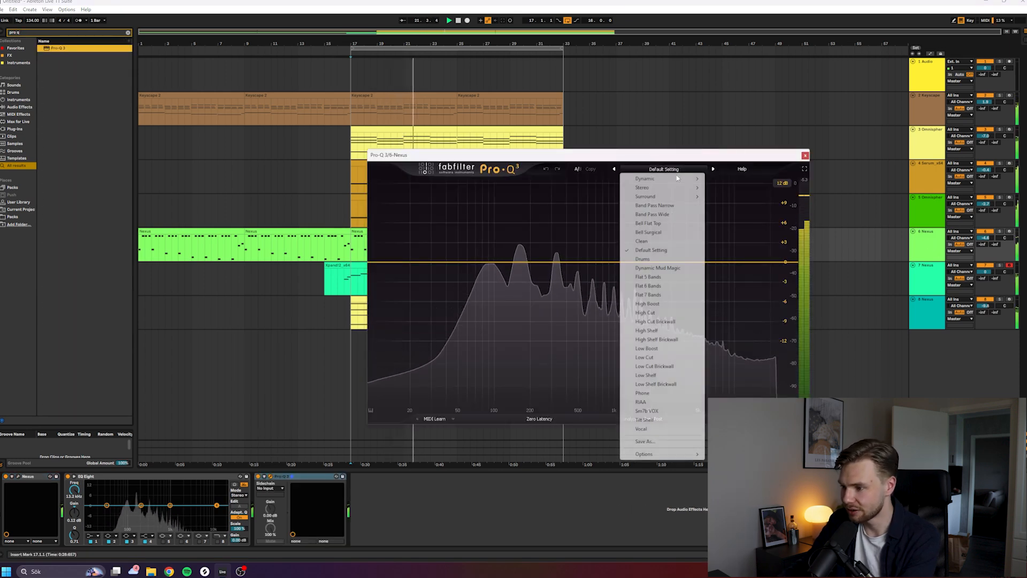
left_click(661, 355)
left_click_drag(458, 262, 491, 266)
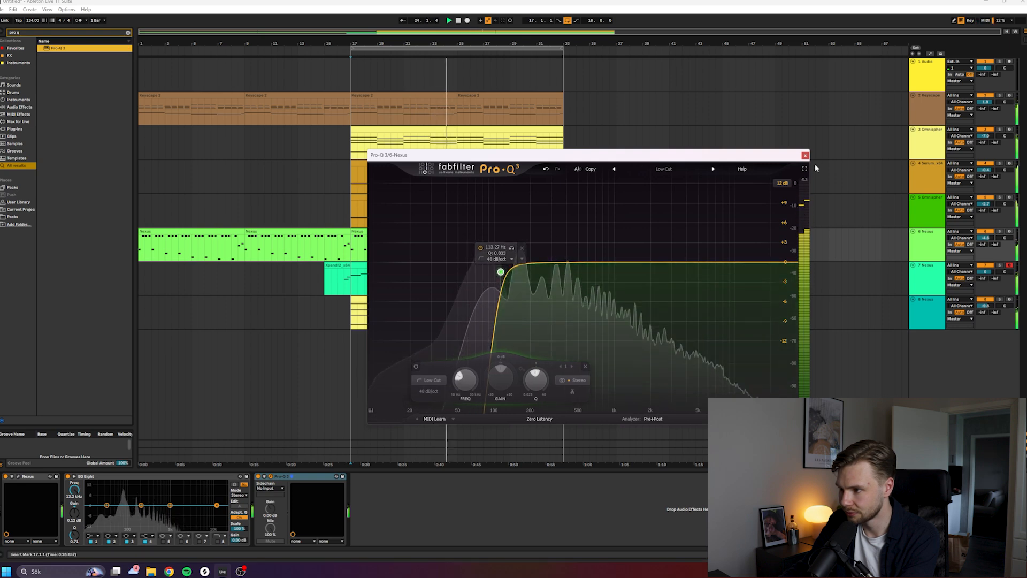
left_click(806, 155)
Add a Saturator to Nexus track 6 and set its shape to Medium Curve, leaving Soft Clip off.
key("ctrl+f")
type("saturat")
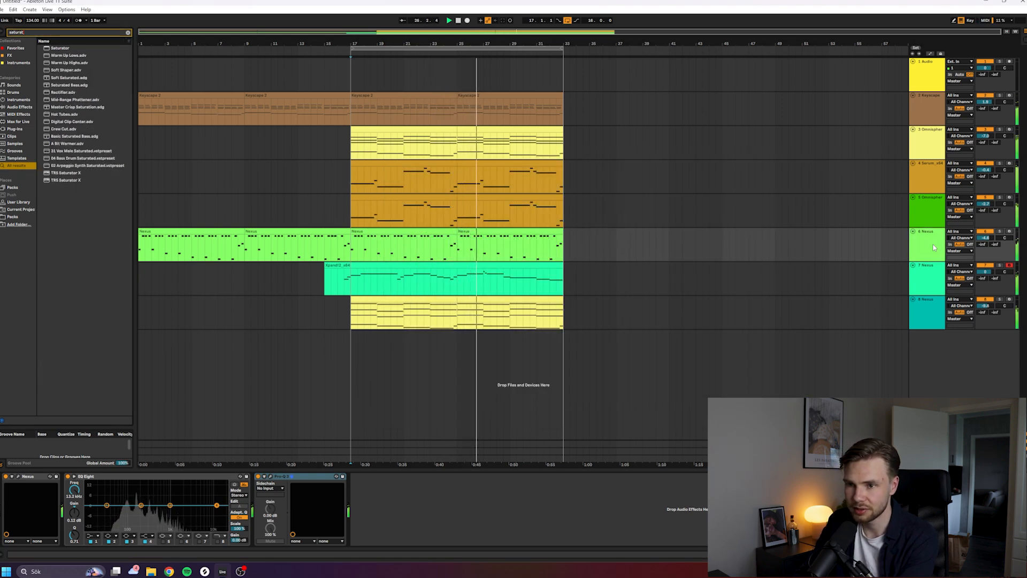
key("Down")
key("Return")
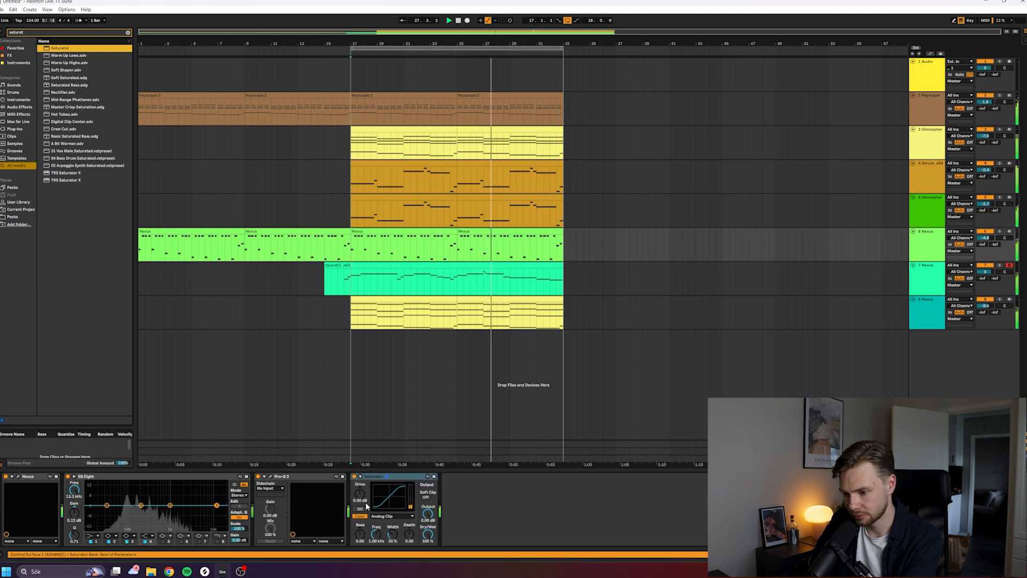
left_click(411, 517)
left_click(385, 534)
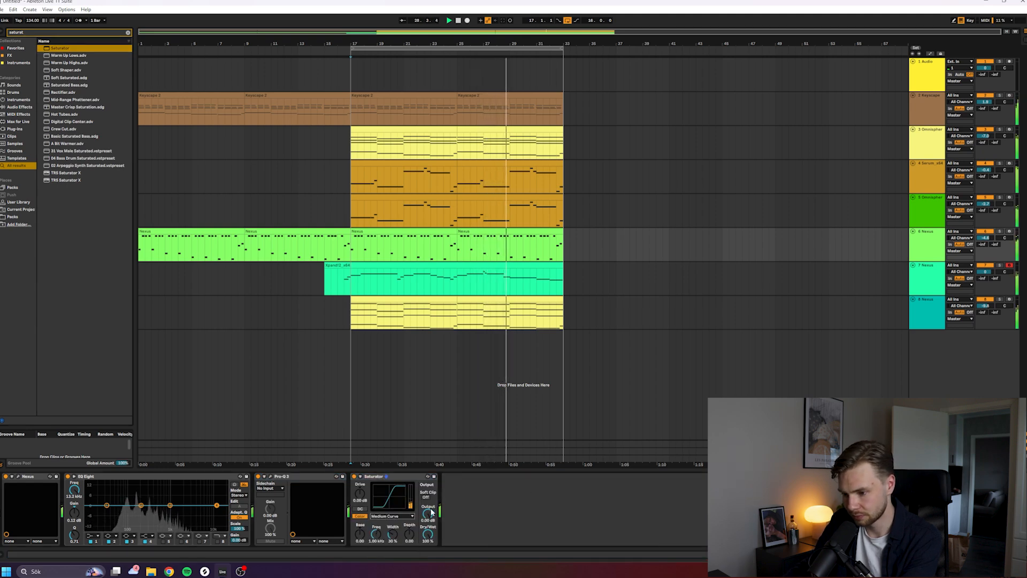
left_click(427, 496)
left_click(429, 500)
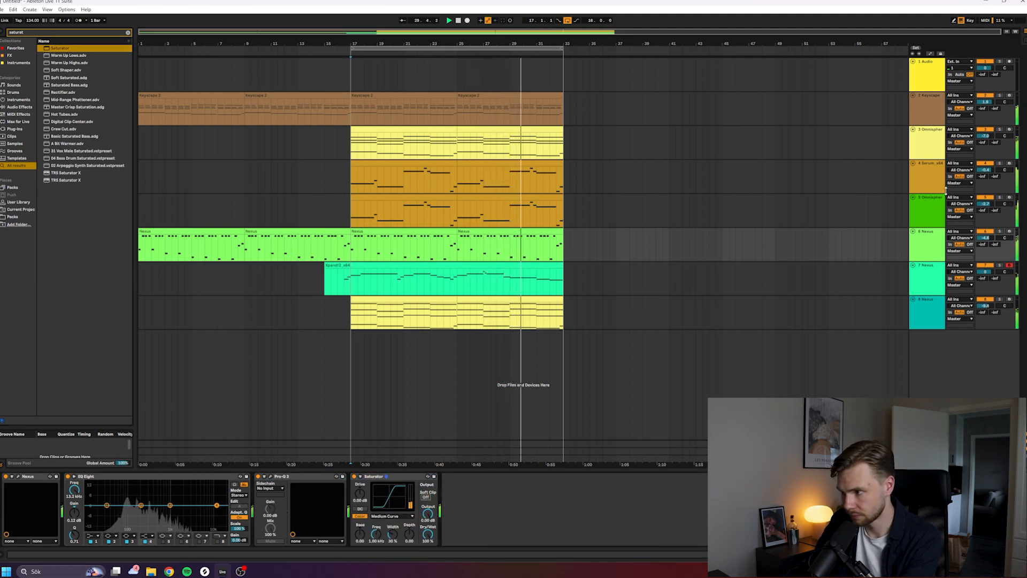
Transpose all notes in the bar 17 clip of Nexus track 6 up one octave.
left_click(944, 242)
double_click(392, 233)
key("ctrl+a")
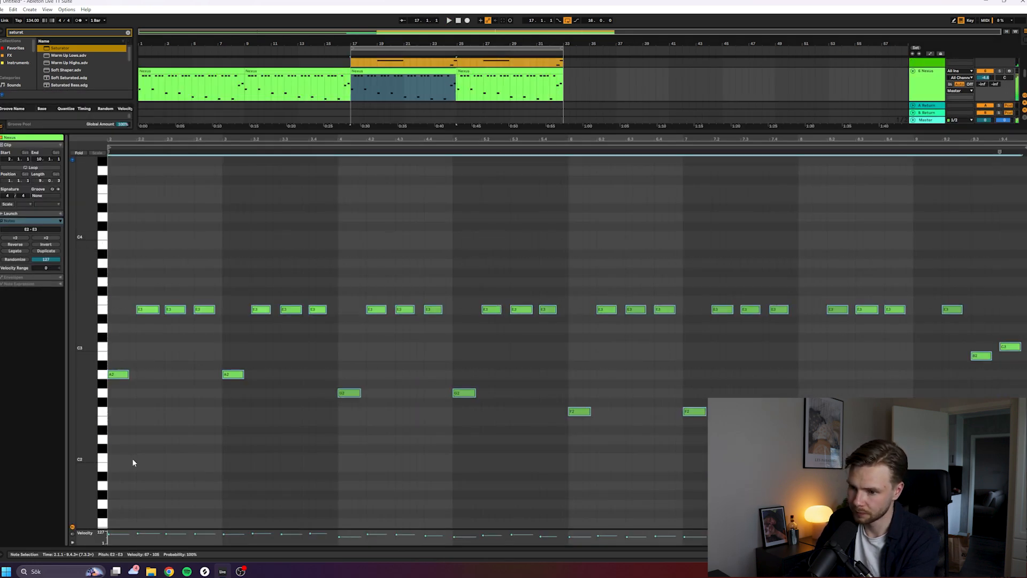
key("shift+Up")
key("space")
key("shift+Tab")
Replace the Nexus track 6 clips at bars 1 and 9 with copies of the transposed bar 17 clip.
left_click(356, 234)
left_click(325, 232)
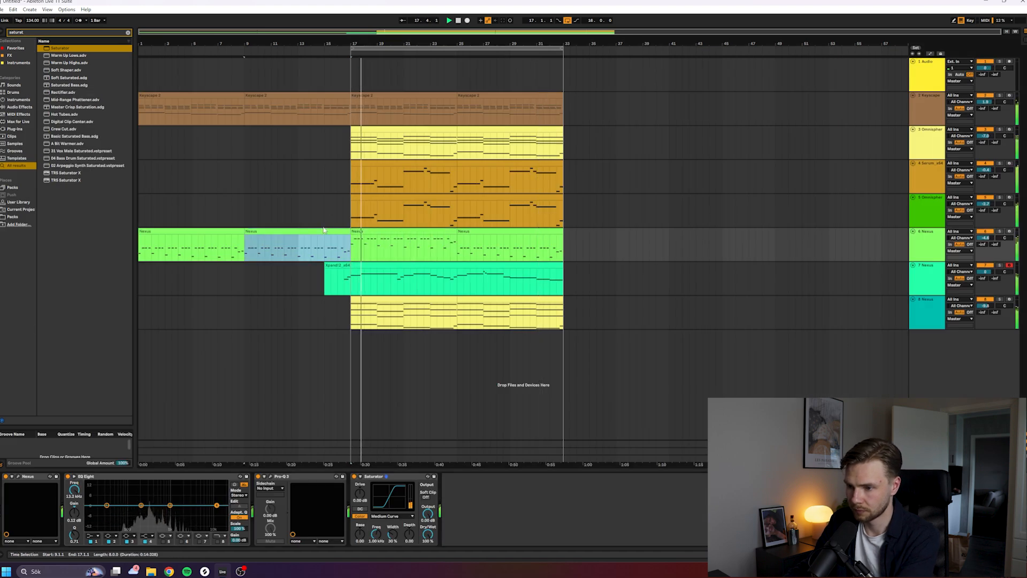
left_click_drag(214, 231, 427, 232)
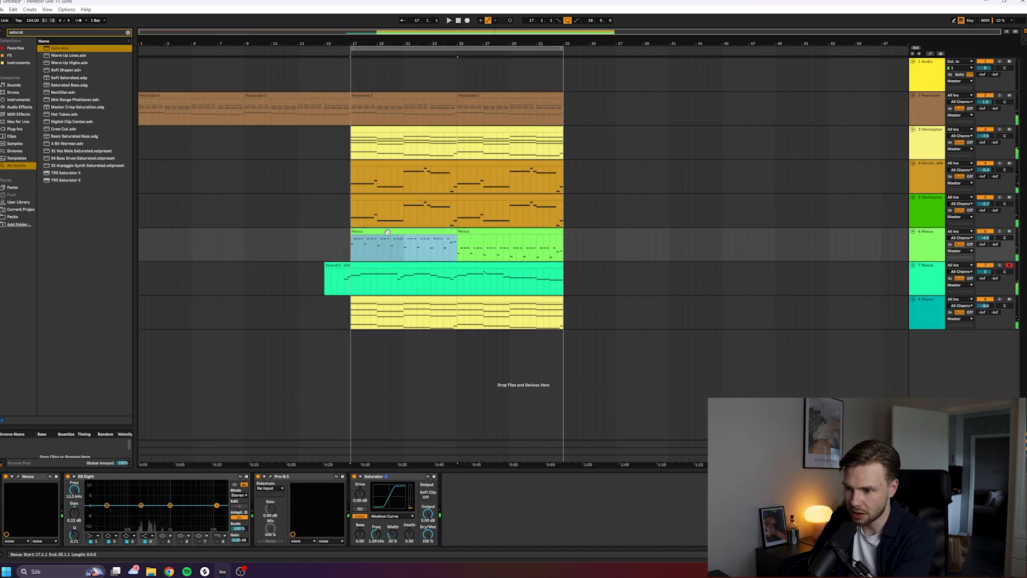
double_click(373, 233)
key("shift+Tab")
left_click_drag(358, 242, 150, 238)
key("ctrl+d")
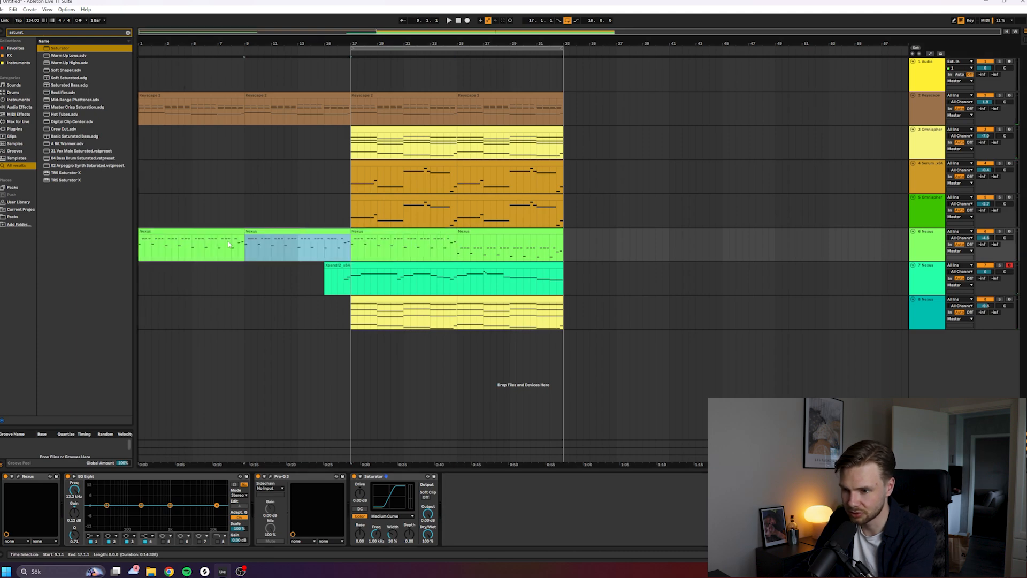
Replace the bar 25 clip of Nexus track 6 with a duplicate of the bar 17 clip, and play from bar 15.
left_click(496, 233)
left_click(445, 241)
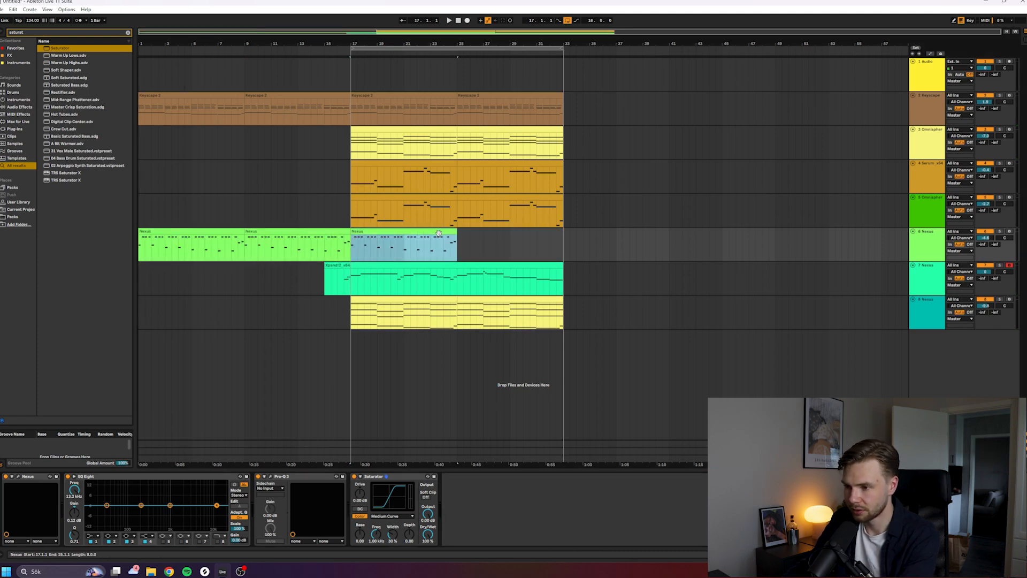
key("ctrl+d")
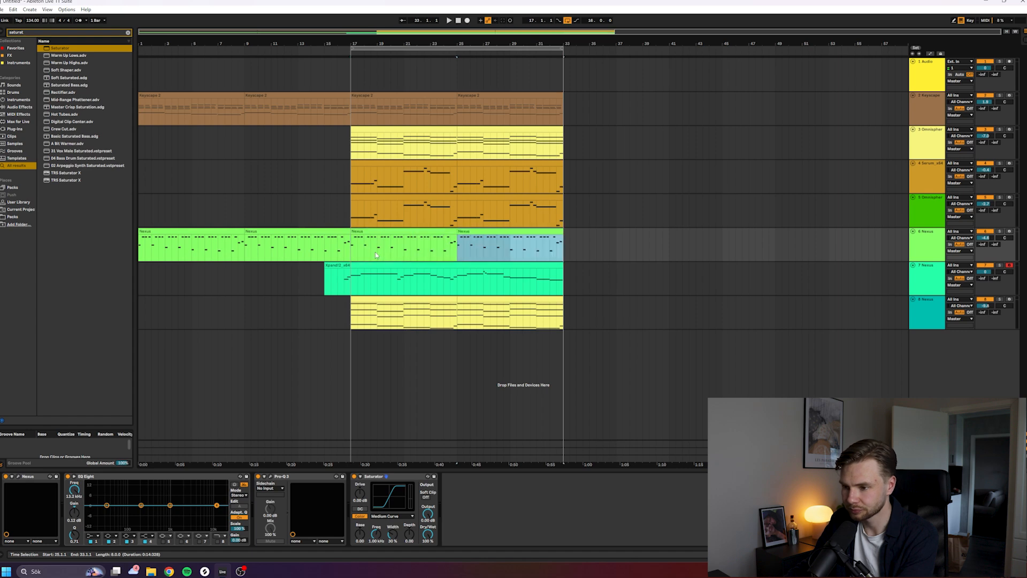
left_click(324, 246)
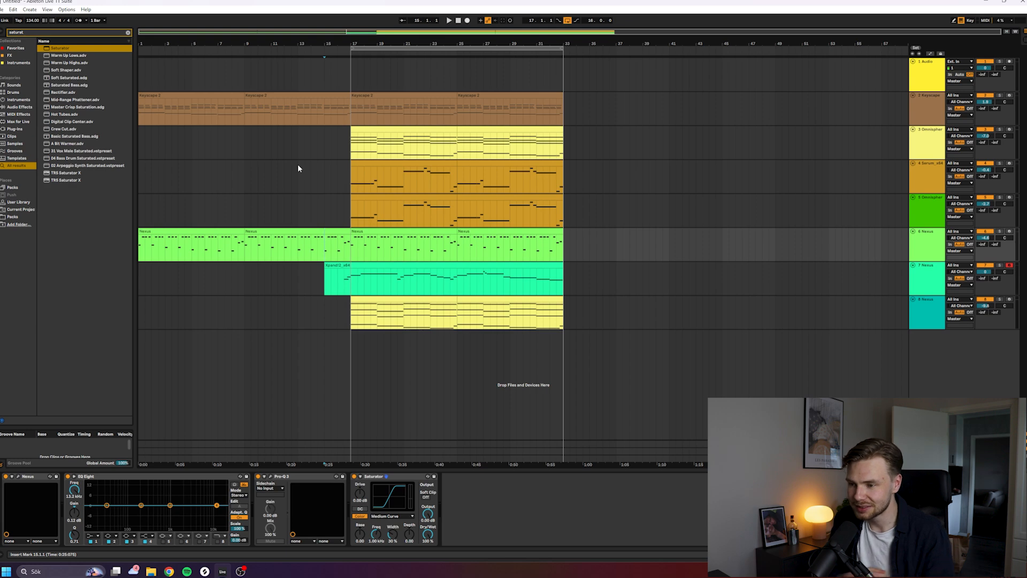
key("space")
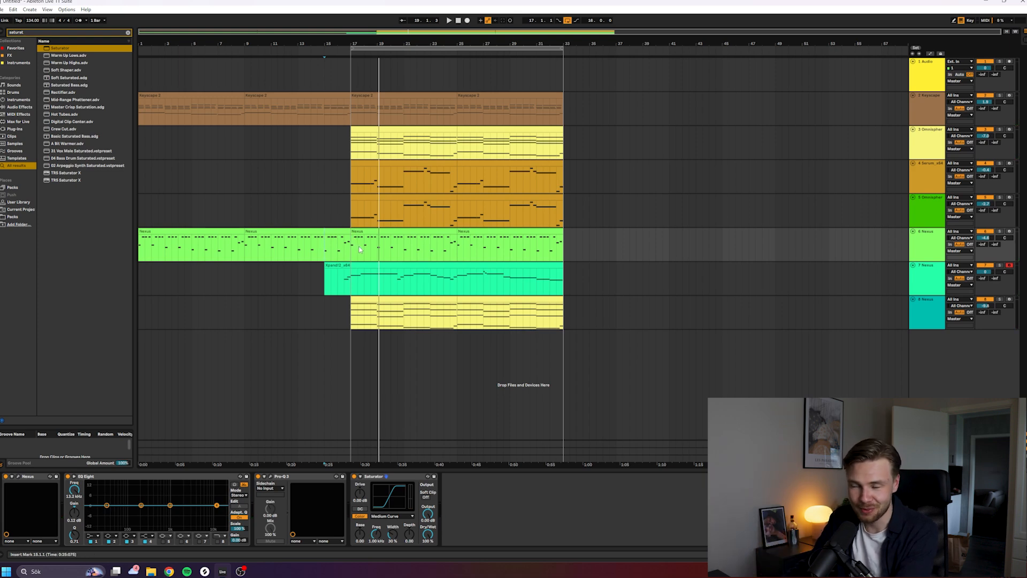
Add a new audio track below the last Nexus track and select it.
left_click(921, 360)
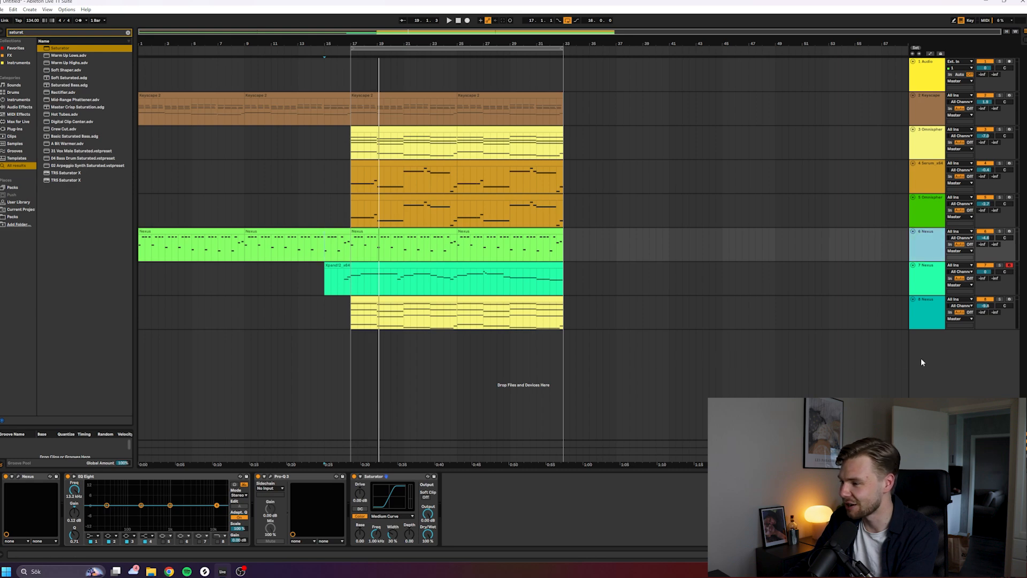
key("ctrl+t")
left_click(931, 348)
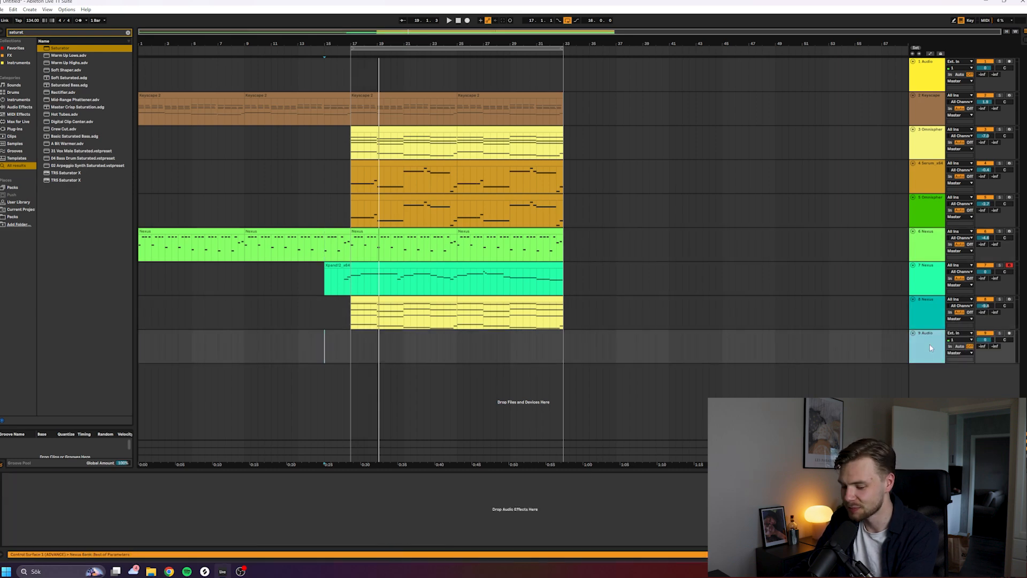
Switch to Splice and search its sample library for "acoustic drums dry".
key("ctrl+f")
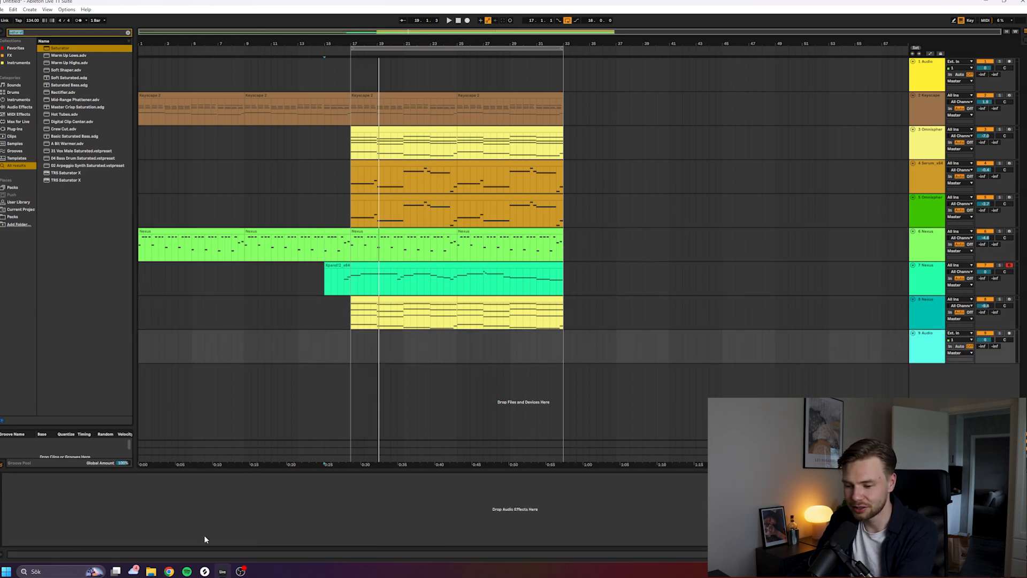
left_click(204, 571)
left_click_drag(523, 74, 471, 88)
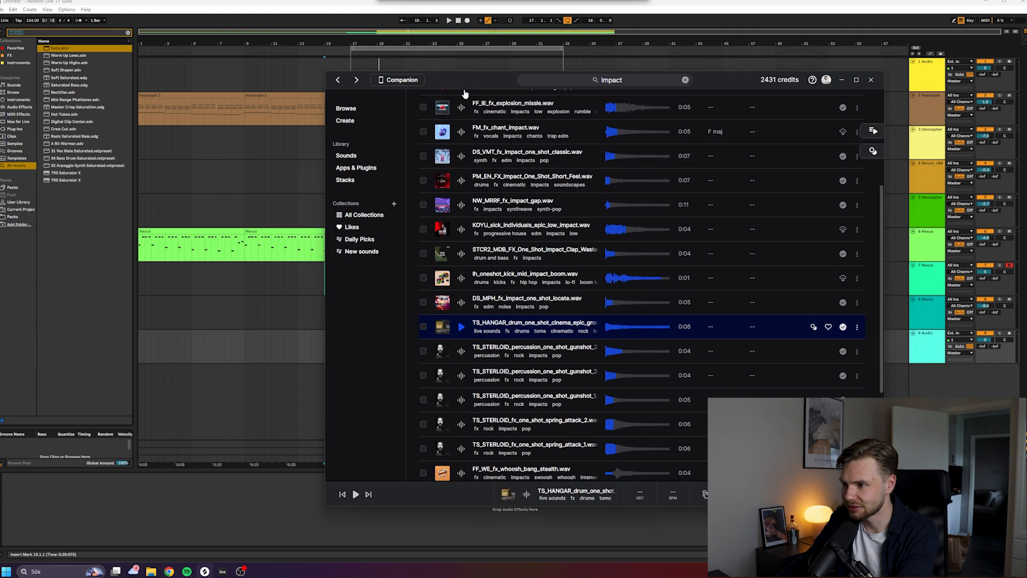
left_click(366, 111)
left_click(656, 80)
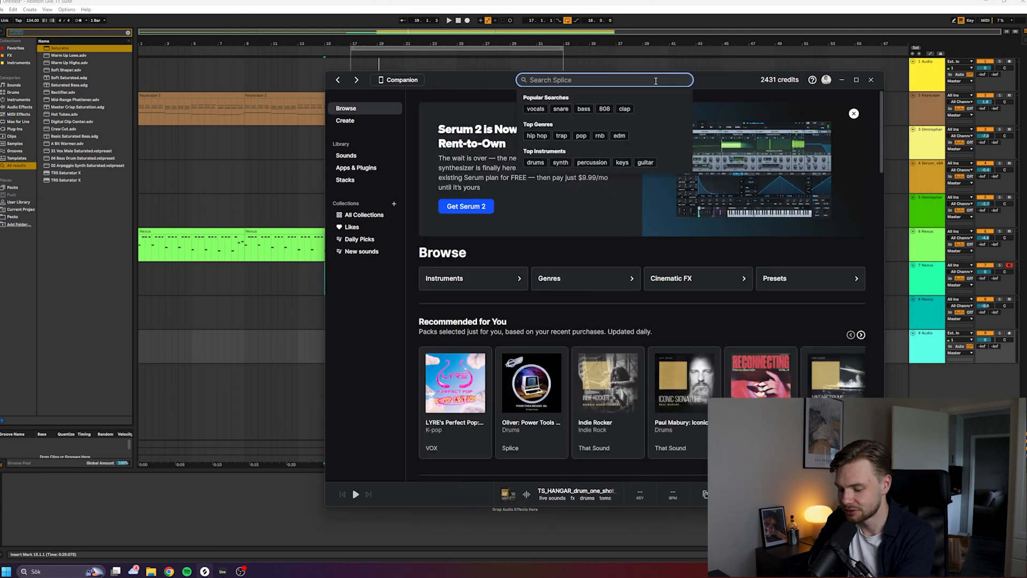
type("acoustic drums dry")
key("Return")
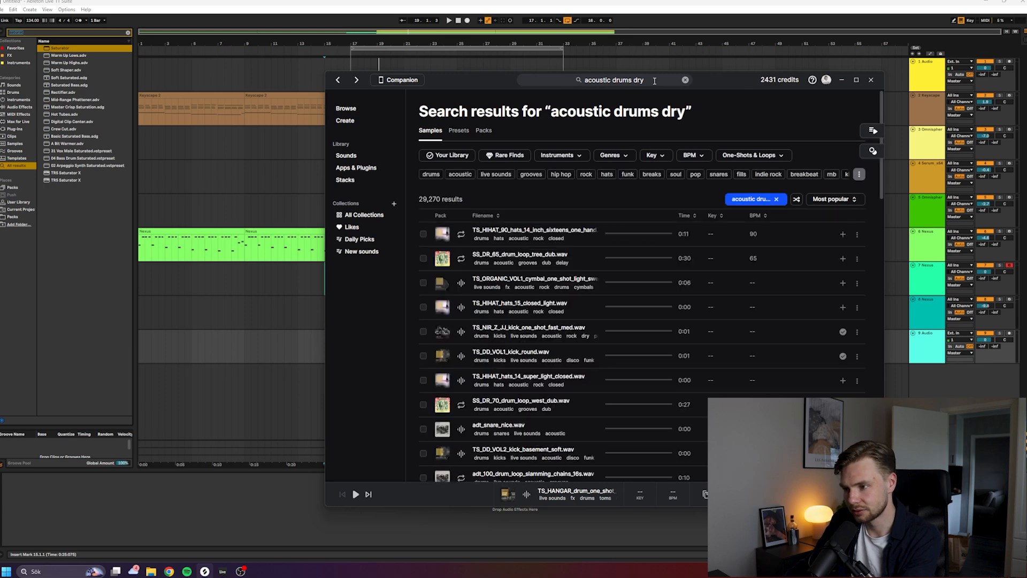
Audition the first acoustic drum results one after another, from the hi-hat loop down to SS_DR_70_drum_loop_west_dub.wav.
key("Down")
key("Down")
key("Down")
key("Down")
key("Down")
key("Down")
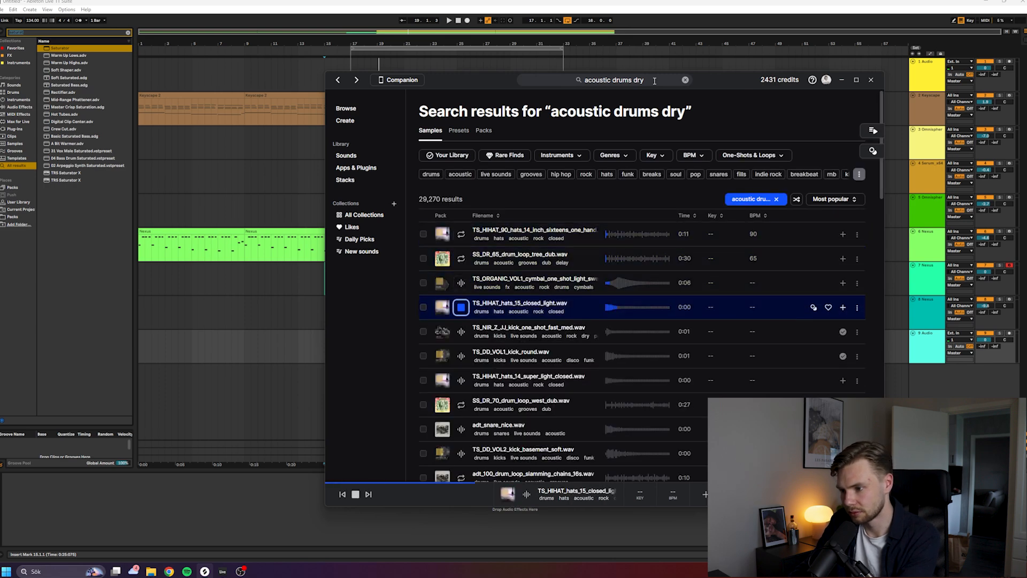
key("Down")
key("Down")
key("Down")
key("Up")
key("Up")
key("Down")
key("Down")
key("Down")
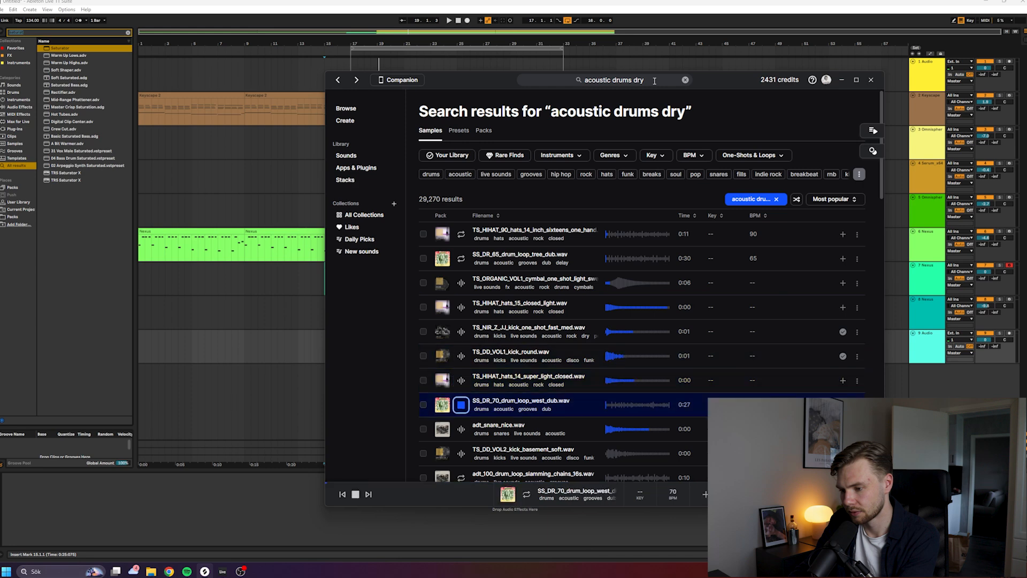
Audition the following loops and snares, comparing MARS_VINYLDRUMS_Snare_Clean_Deep.wav with MB_RSA_snare_one_shot_more_ambient.wav.
key("Down")
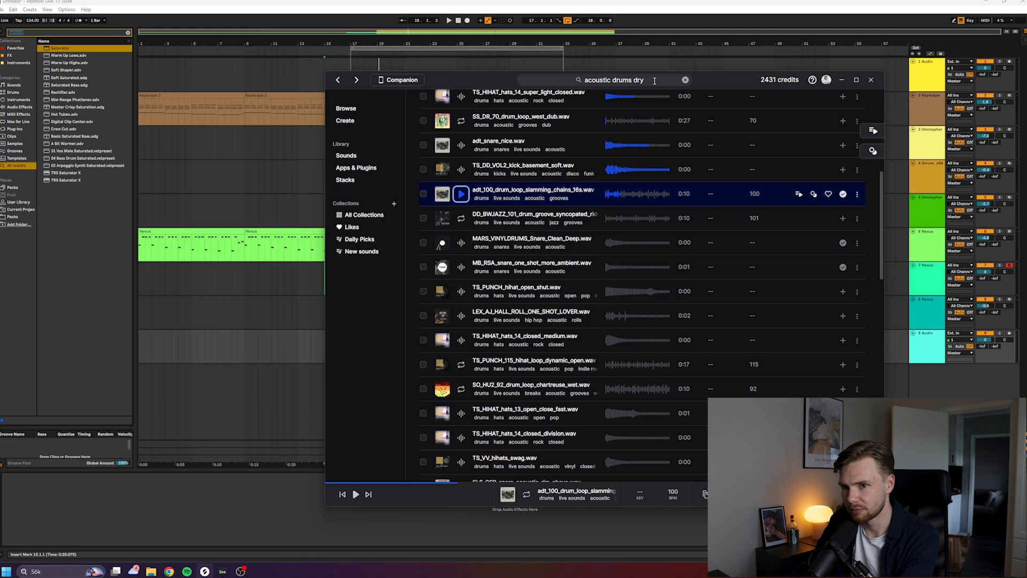
key("Down")
key("Down")
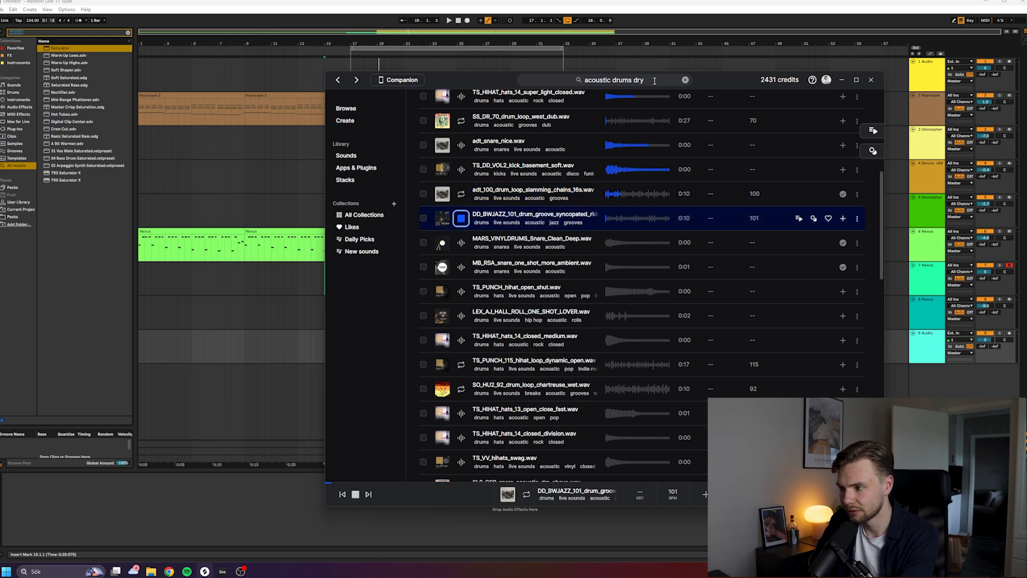
key("Down")
key("Up")
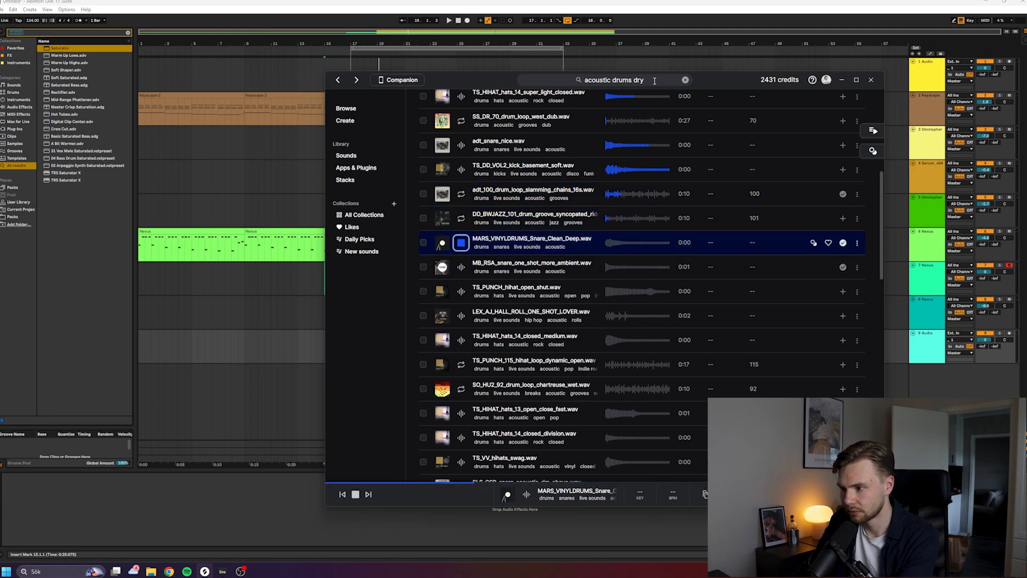
left_click(460, 269)
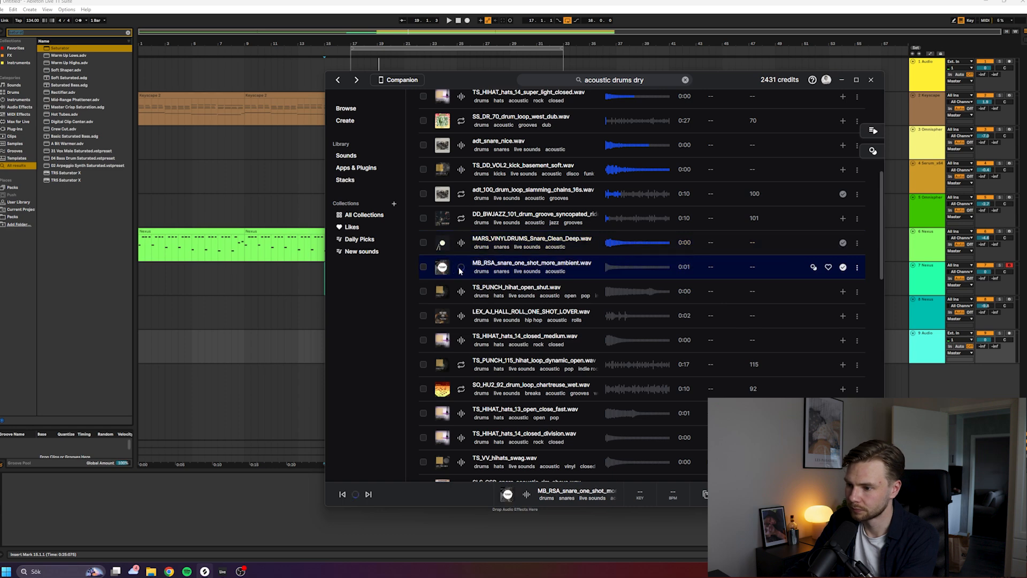
left_click(461, 242)
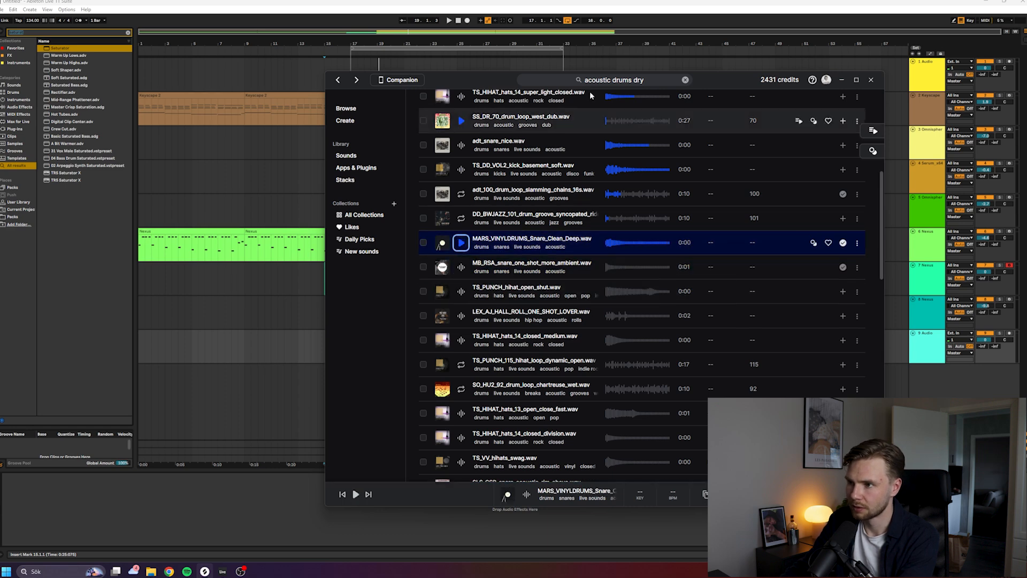
Switch to Ableton Live, load a Drum Rack on a new track, and place Splice's MARS_VINYLDRUMS_Snare_Clean_Deep.wav on its C1 pad.
left_click(619, 2)
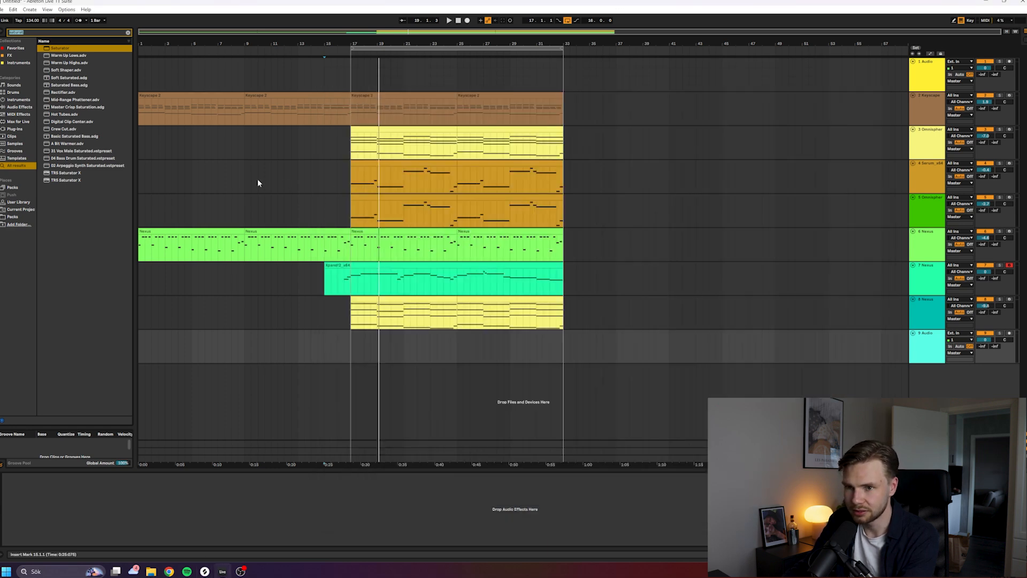
type("drum rack")
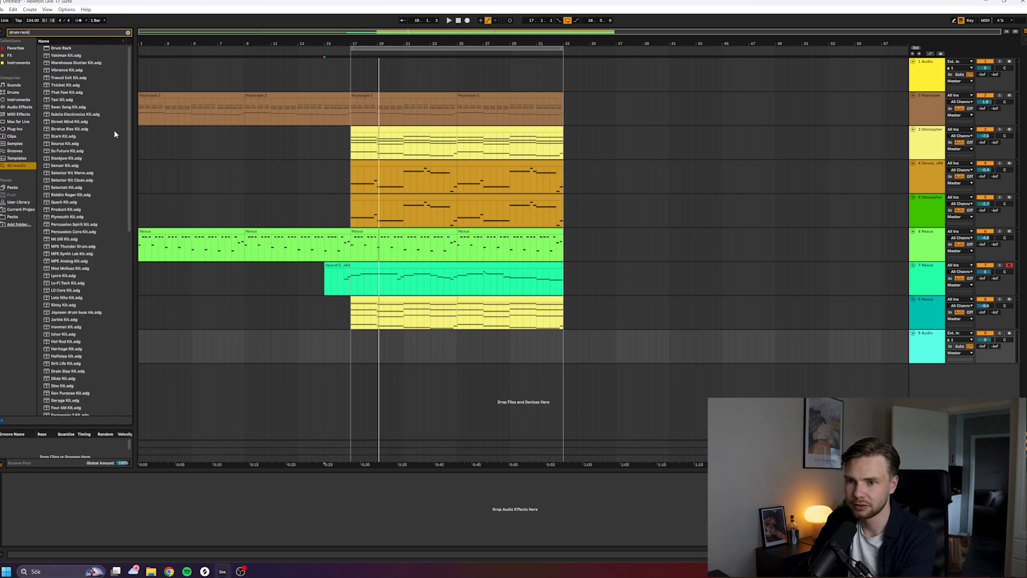
left_click(204, 571)
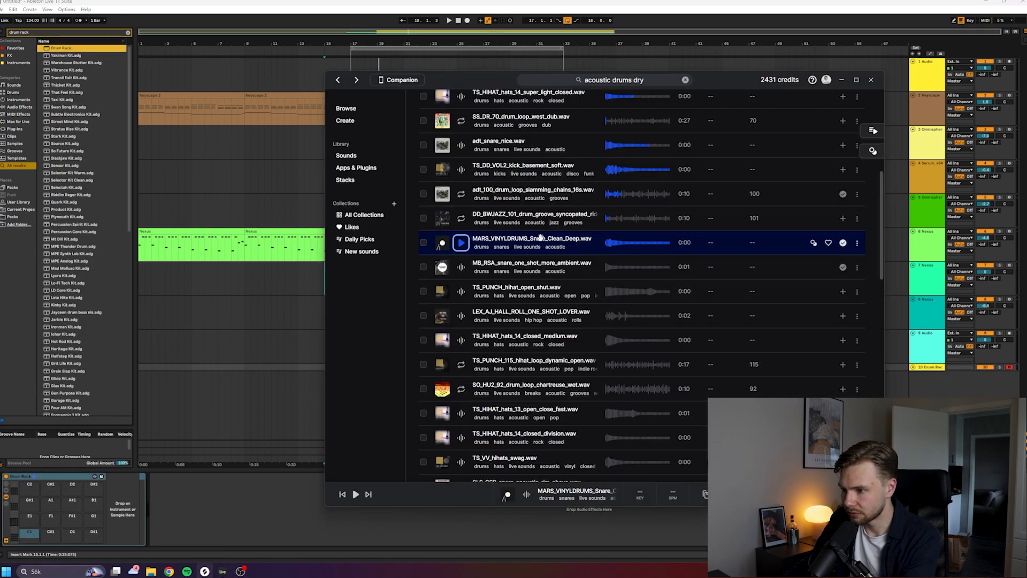
left_click_drag(541, 238, 28, 538)
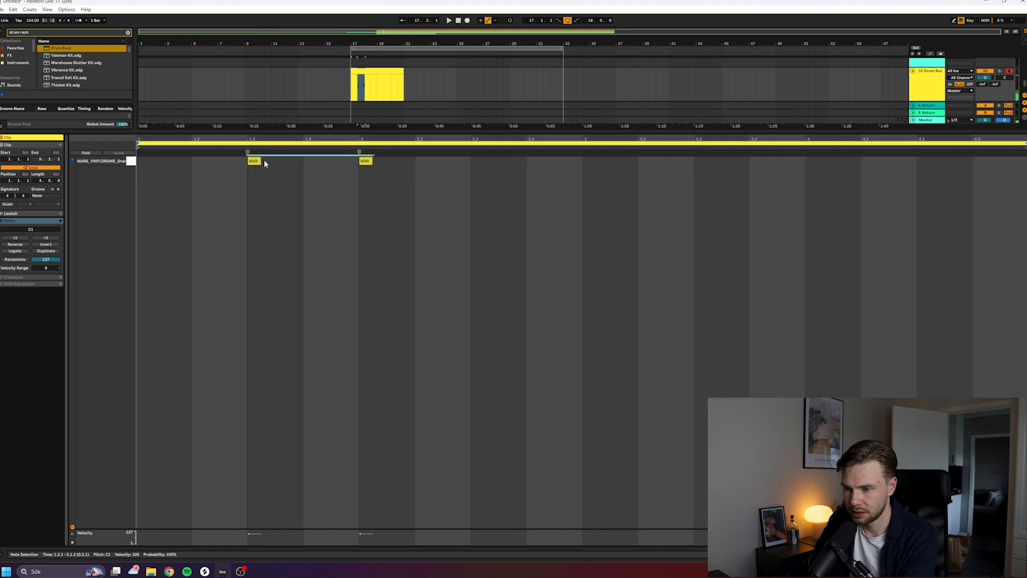
Delete the snare note at the start of bar 2 and duplicate the first bar's pattern across the four-bar clip.
left_click(368, 162)
key("Delete")
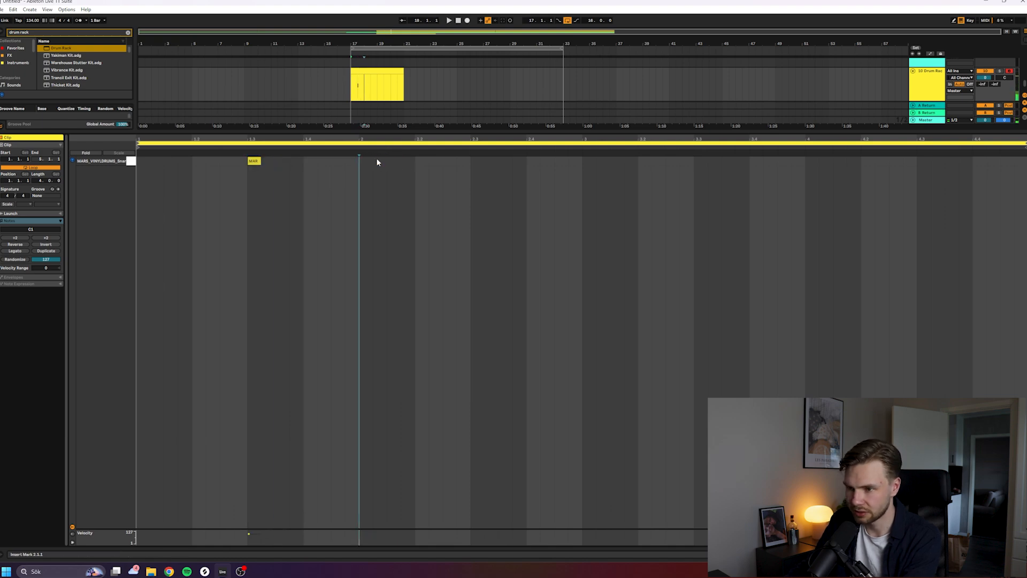
left_click_drag(357, 157, 81, 173)
key("ctrl+d")
key("ctrl+d")
key("ctrl+d")
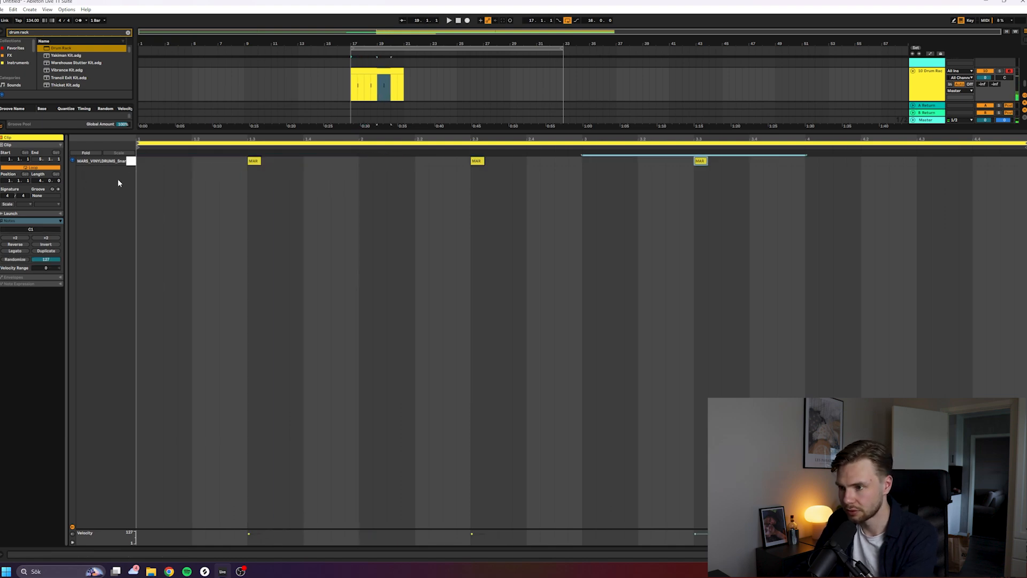
Play the snare pattern from bar 17 with the other tracks and raise the Drum Rack track's volume to 3.4 dB.
key("shift+Tab")
key("space")
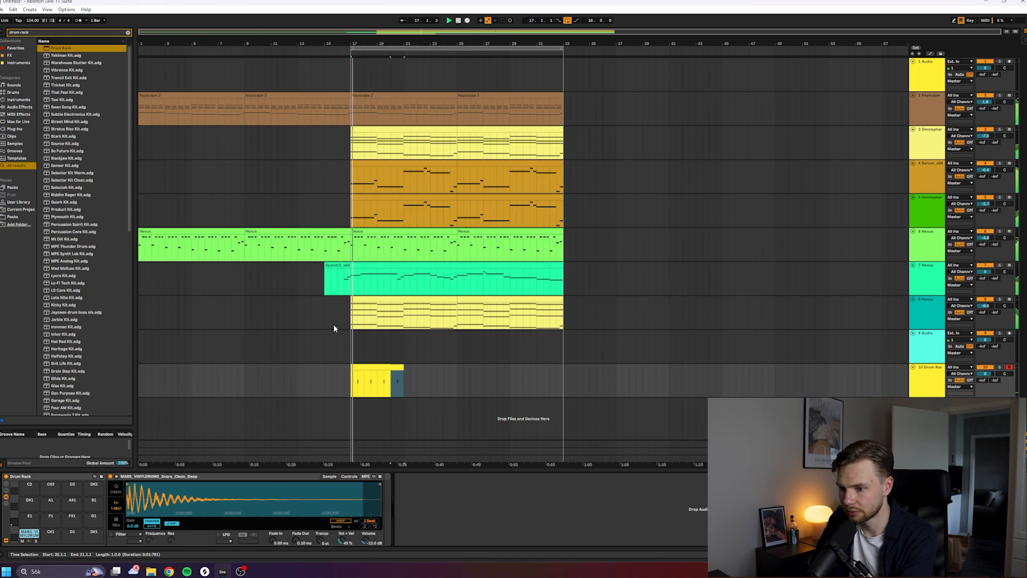
left_click(369, 367)
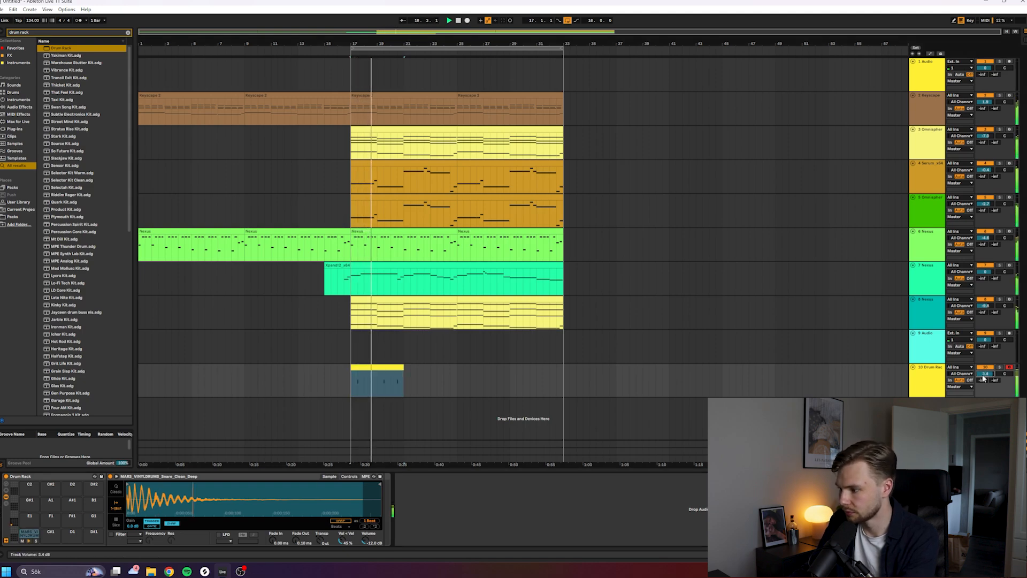
Stop playback, search the browser for "c4", and add the C4 Stereo plug-in to the Master track.
left_click(929, 383)
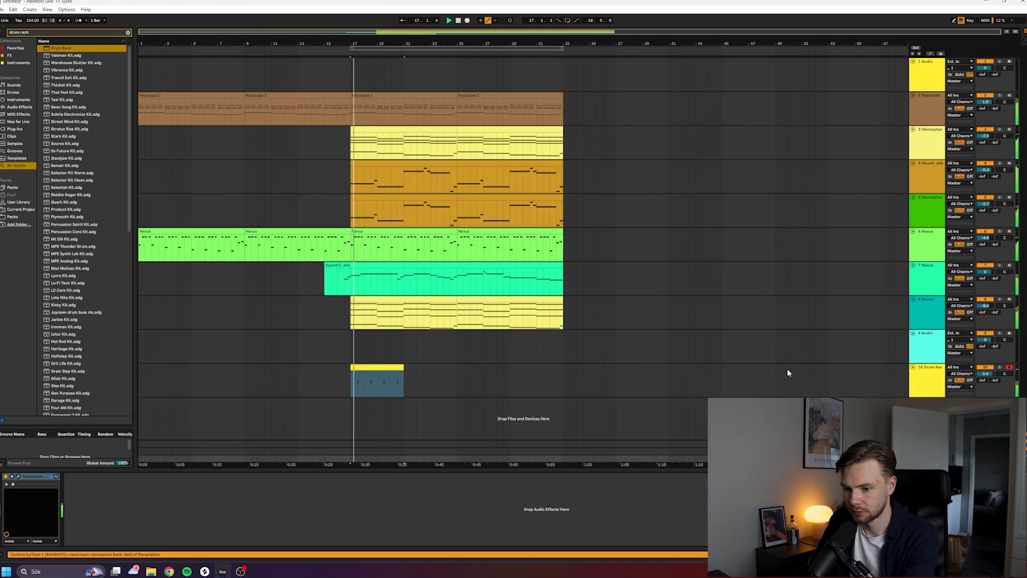
key("space")
type("c4")
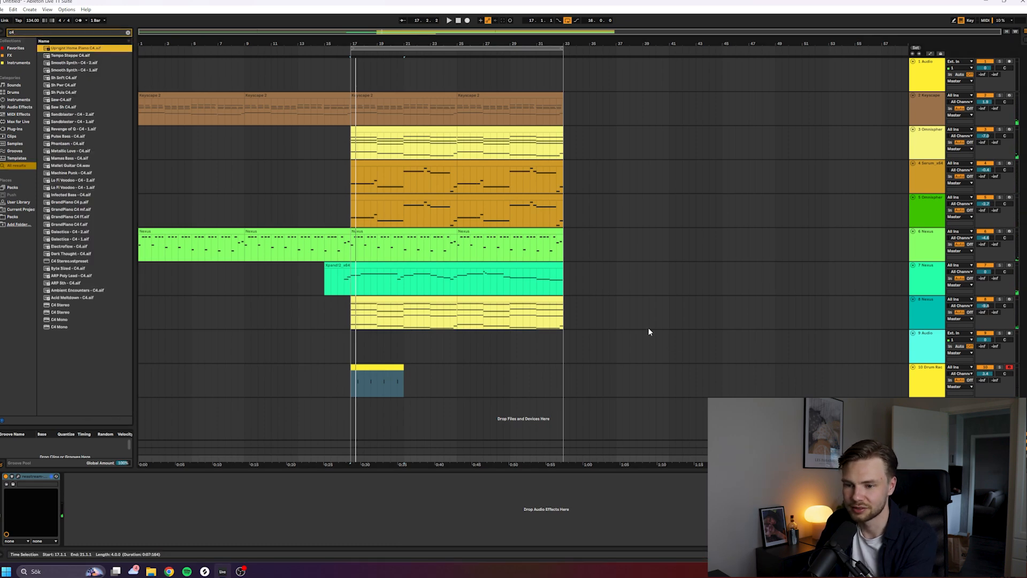
key("Down")
key("Down")
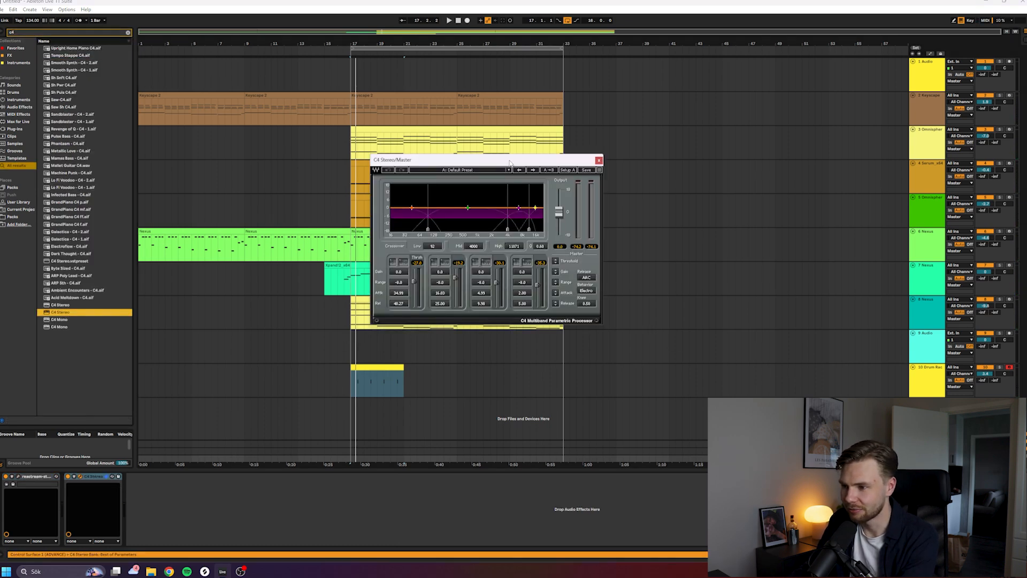
Try the Multi Electro Mastering factory preset in the C4 plug-in.
left_click_drag(510, 162, 383, 179)
left_click(382, 186)
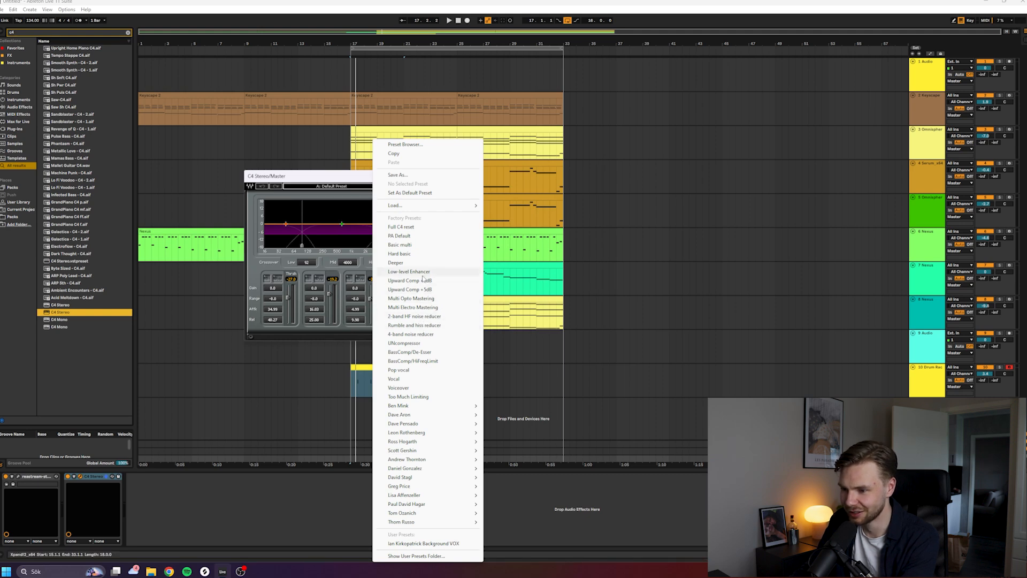
left_click(419, 310)
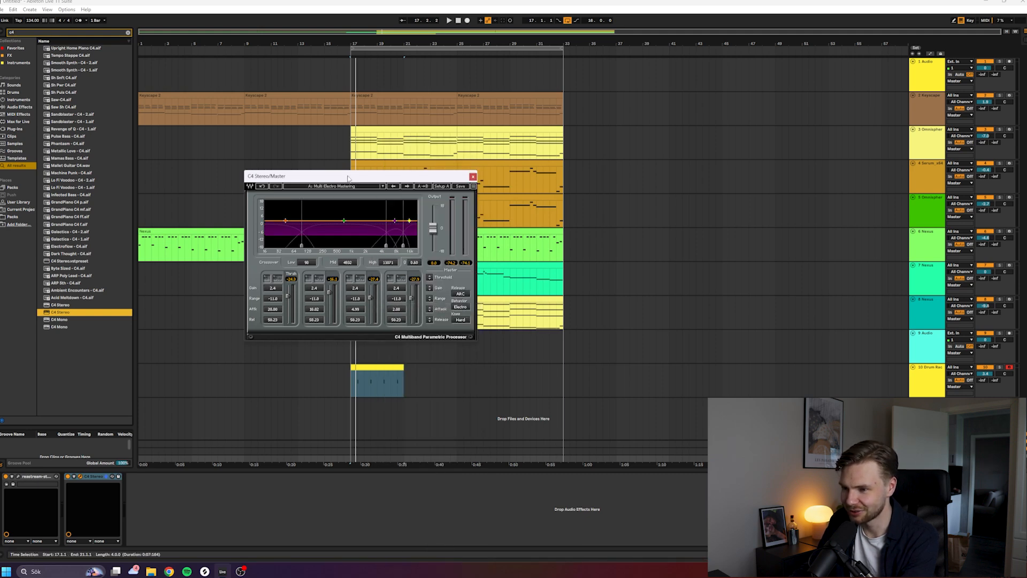
Load the Multi Opto Mastering preset in C4, slightly raise the highest band's gain, and close the plug-in window.
left_click_drag(340, 183, 382, 200)
left_click(369, 202)
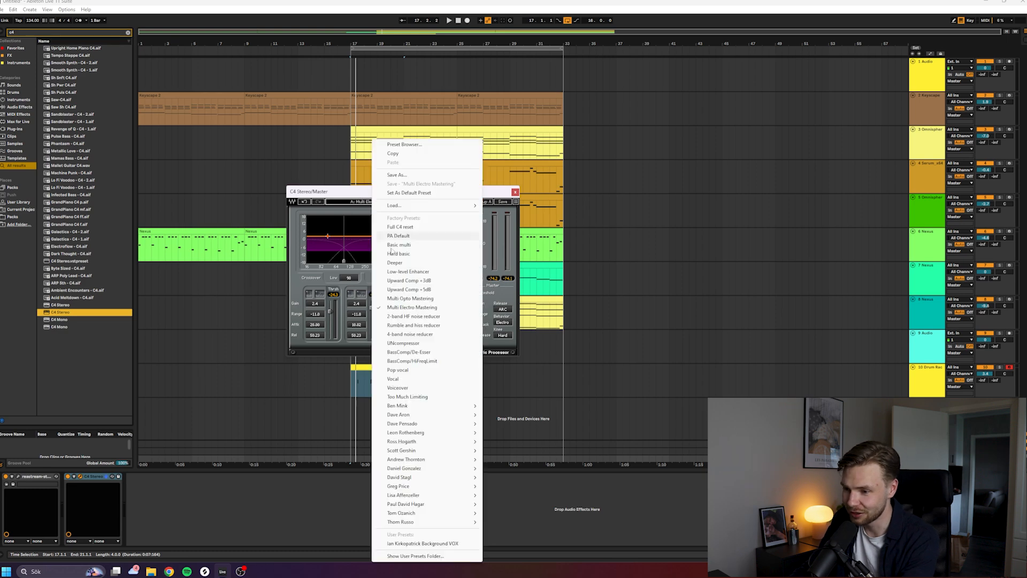
left_click(426, 299)
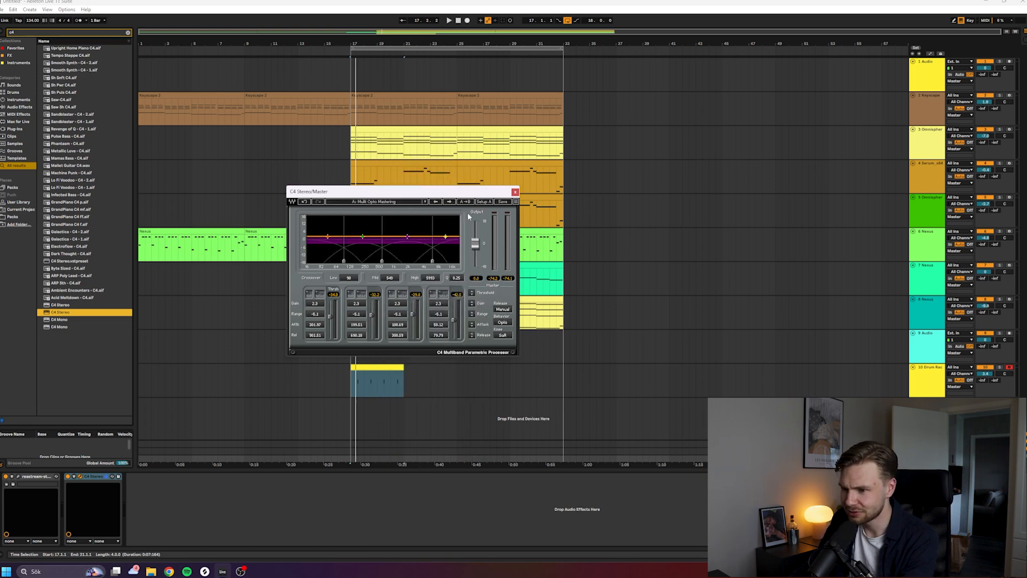
left_click_drag(437, 306, 438, 305)
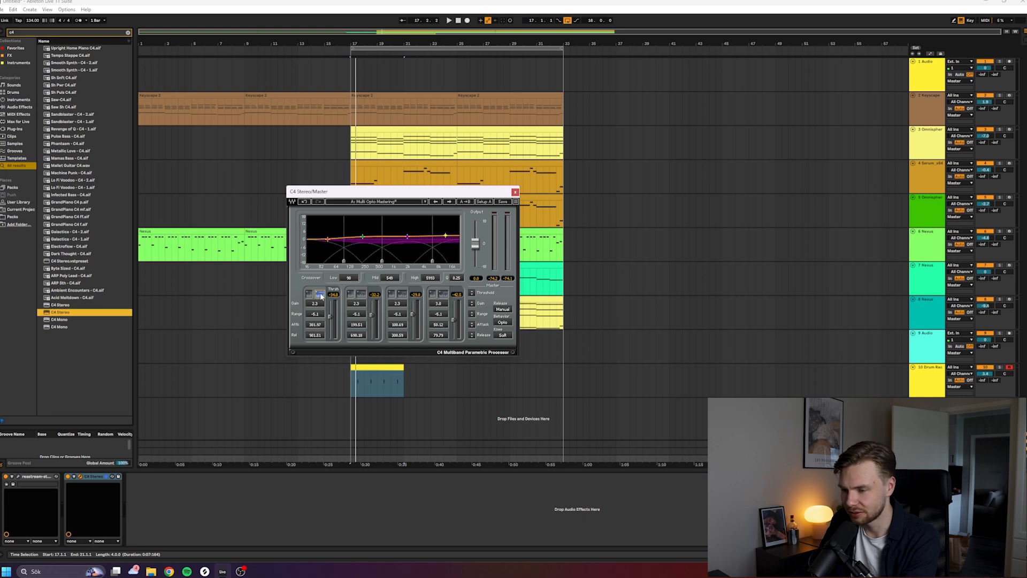
left_click(515, 191)
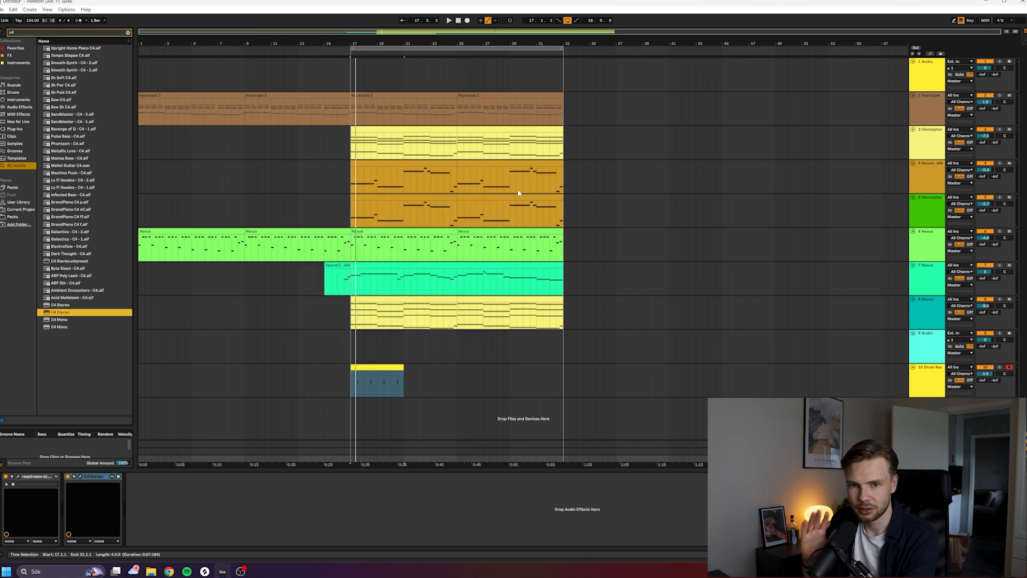
Play from just before bar 17, move C4 Stereo ahead of the ReaStream device on the Master track, and open the device windows.
left_click(344, 348)
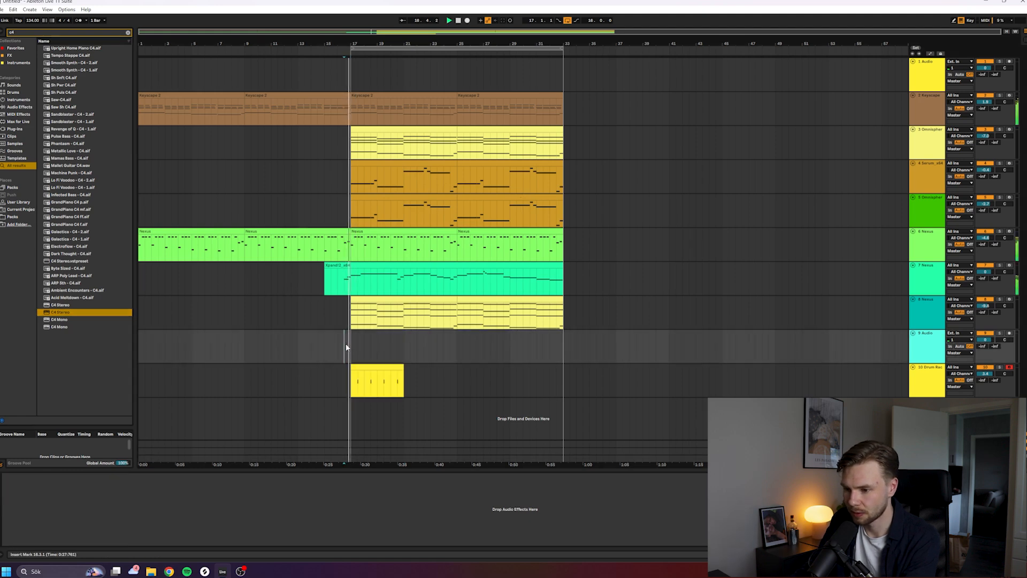
left_click(928, 459)
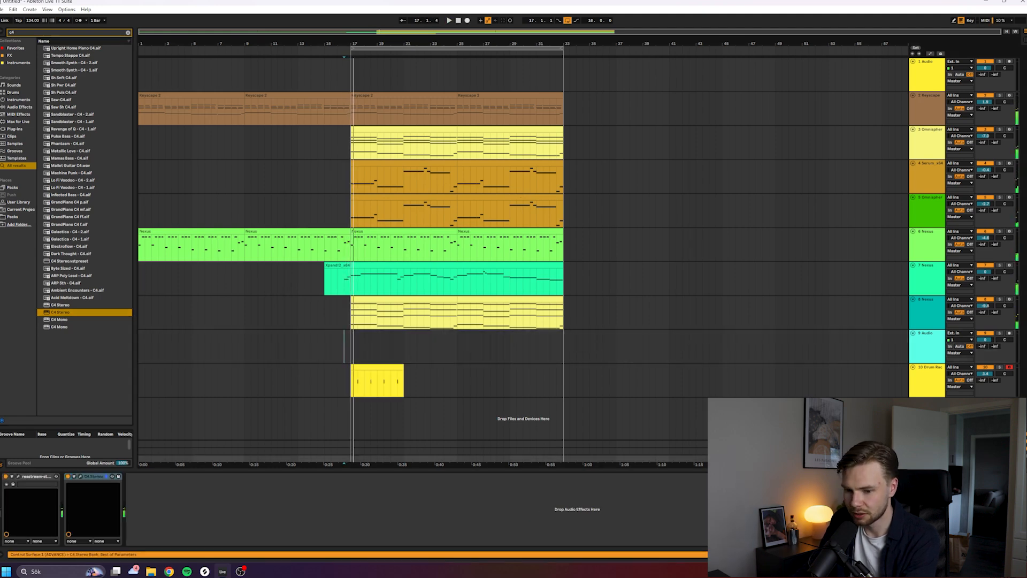
left_click_drag(94, 476, 10, 480)
left_click(19, 476)
left_click_drag(379, 194, 406, 184)
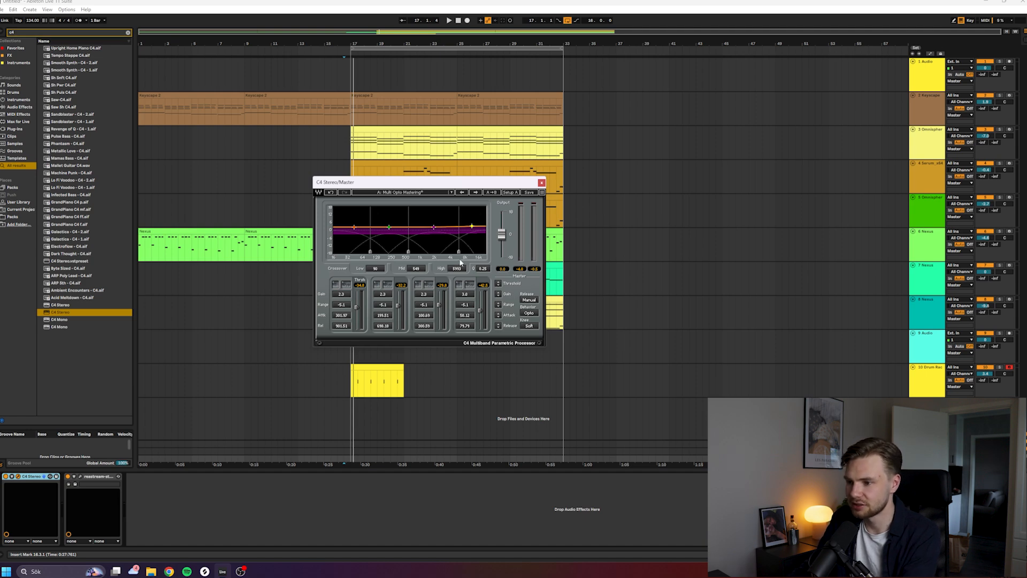
Solo the C4 frequency bands one at a time from highest to lowest, and close the plug-in window.
left_click(460, 286)
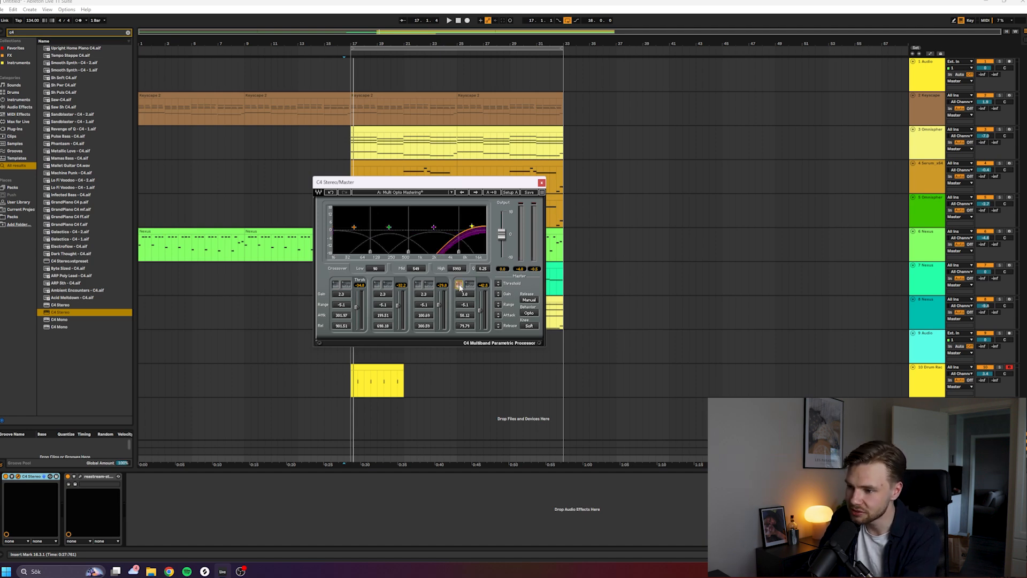
left_click(460, 287)
left_click(418, 285)
left_click(418, 286)
left_click(376, 285)
left_click(336, 285)
left_click(335, 286)
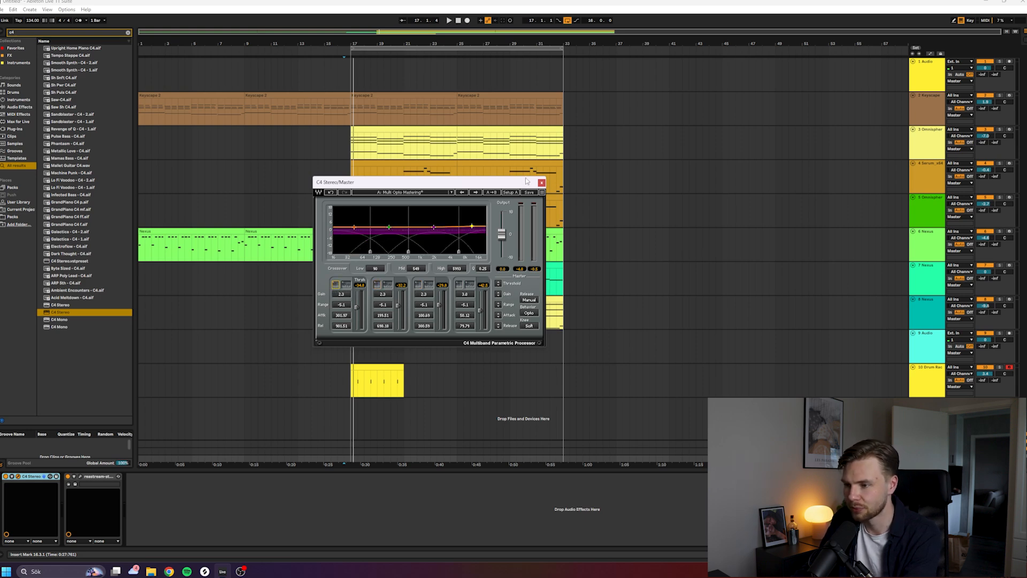
left_click_drag(528, 182, 508, 190)
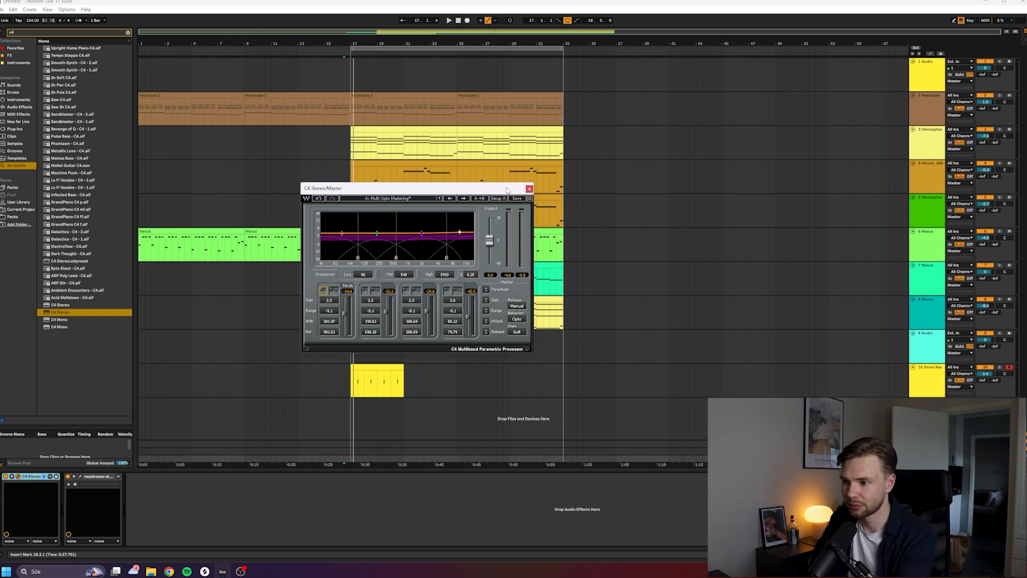
left_click(529, 189)
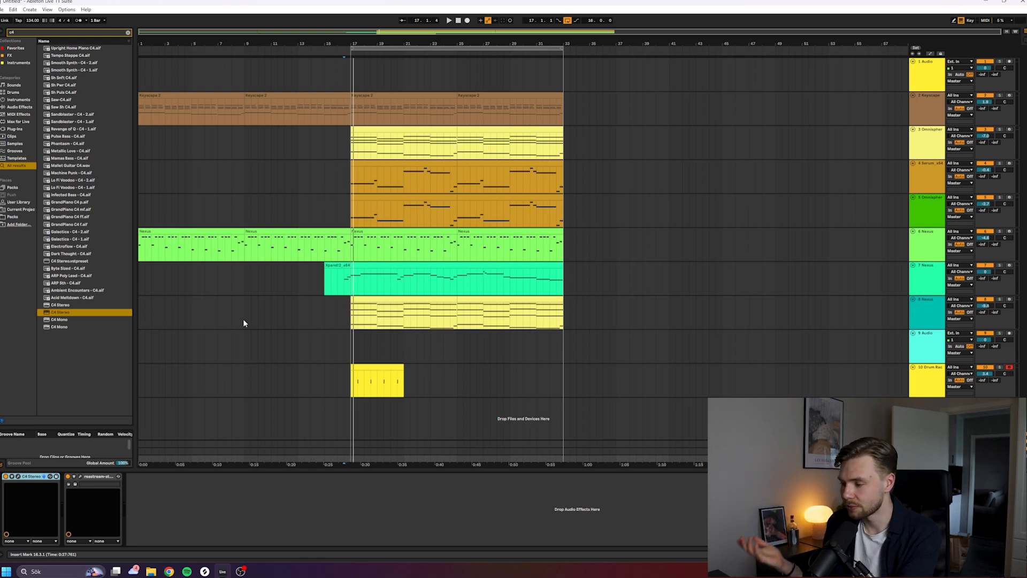
Play the arrangement from bar 17 with the Drum Rack track selected, and switch to Splice.
key("space")
left_click(359, 395)
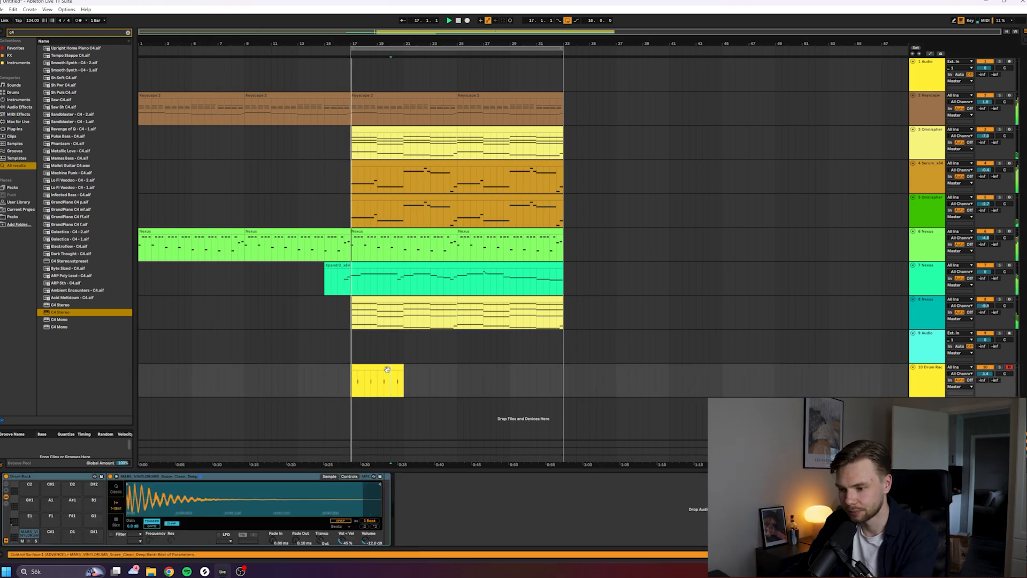
left_click(207, 574)
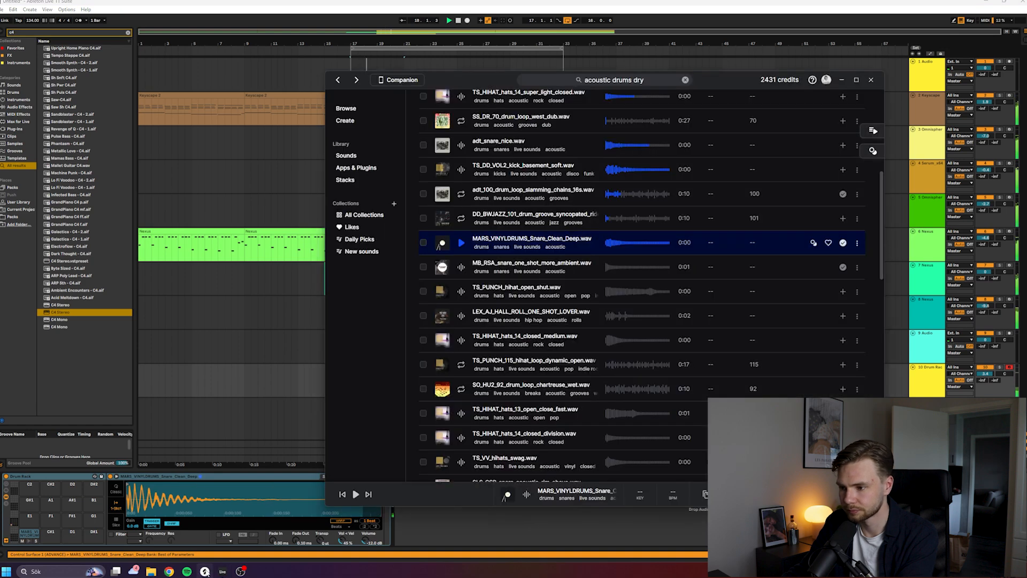
Audition the samples below the deep vinyl snare and add TS_PUNCH_hihat_open_shut.wav to the library.
left_click(462, 267)
left_click(462, 291)
left_click(461, 316)
left_click(461, 291)
left_click(843, 291)
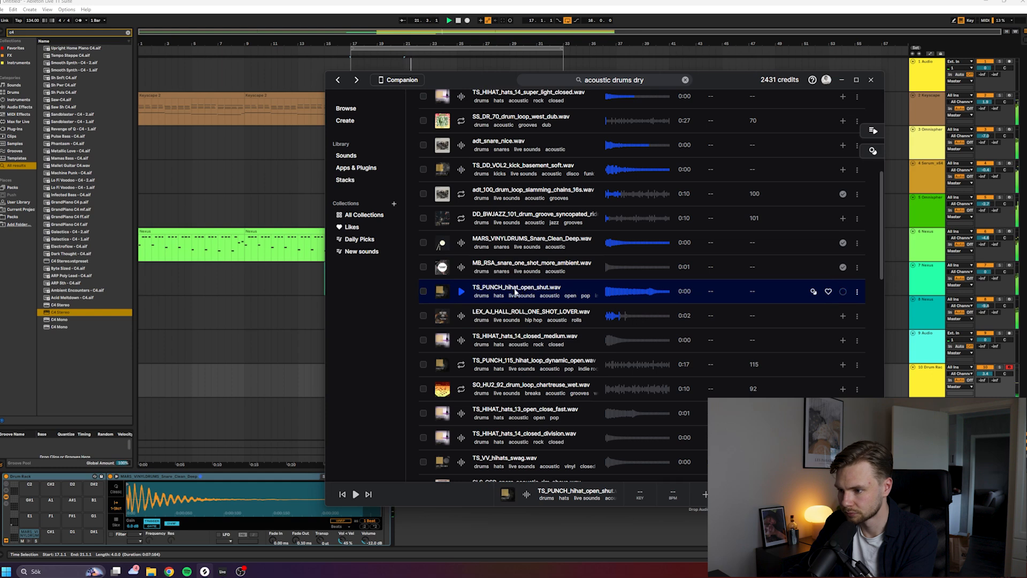
left_click(461, 316)
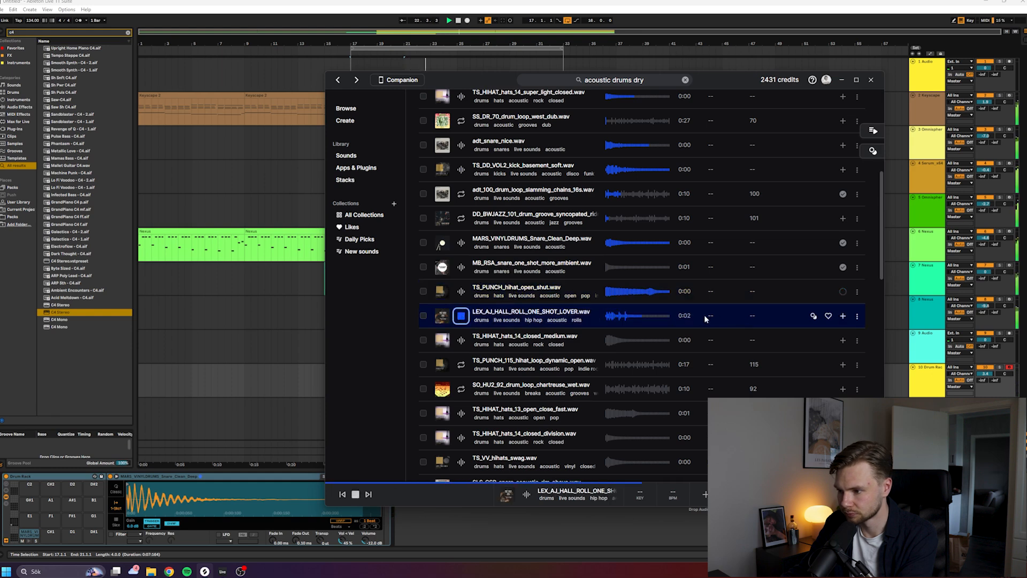
Add LEX_AJ_HALL_ROLL_ONE_SHOT_LOVER.wav to the library and load TS_PUNCH_hihat_open_shut.wav onto the Drum Rack's C#1 pad.
left_click(843, 316)
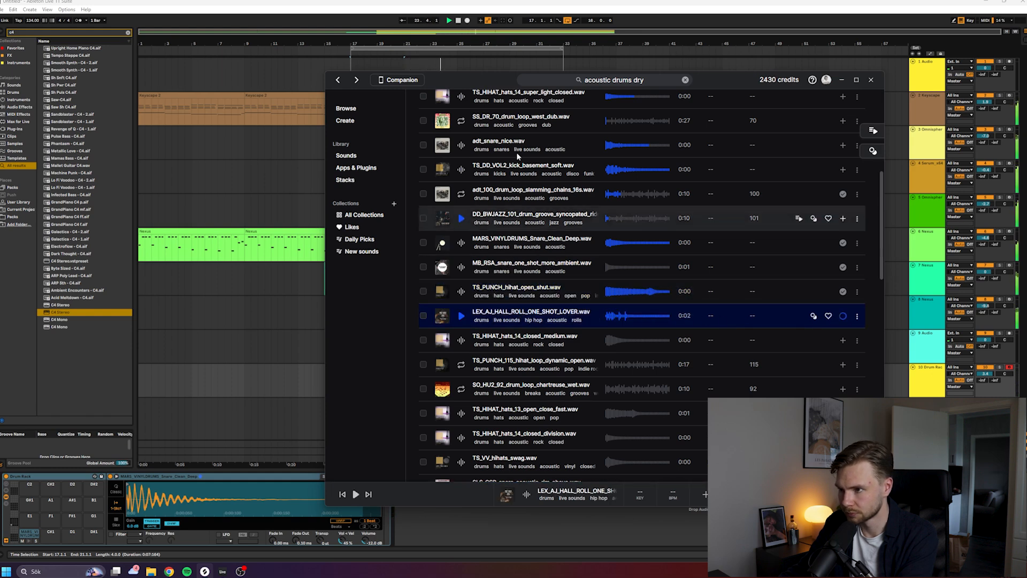
left_click_drag(492, 89, 643, 77)
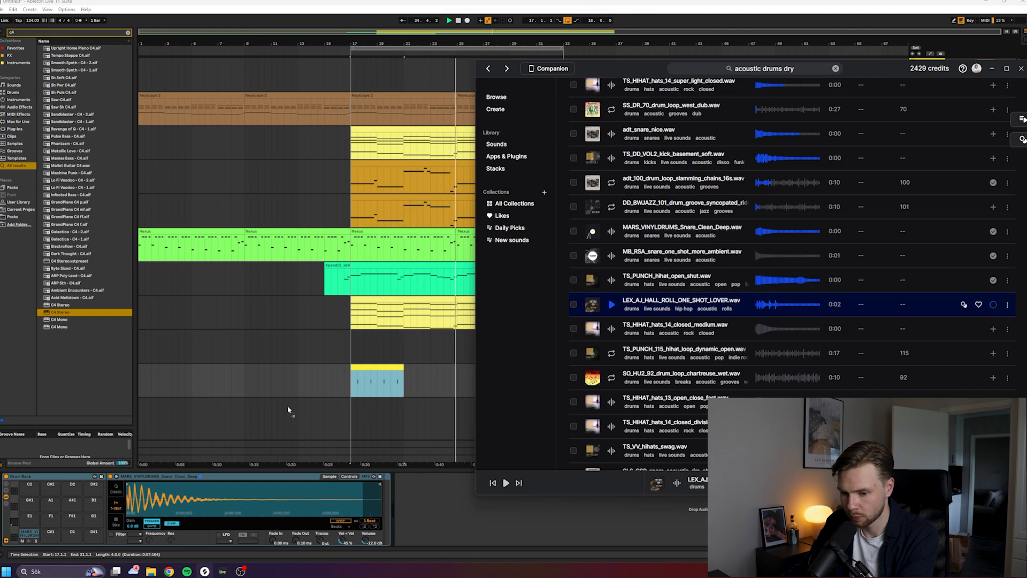
left_click_drag(63, 535, 51, 539)
left_click(50, 541)
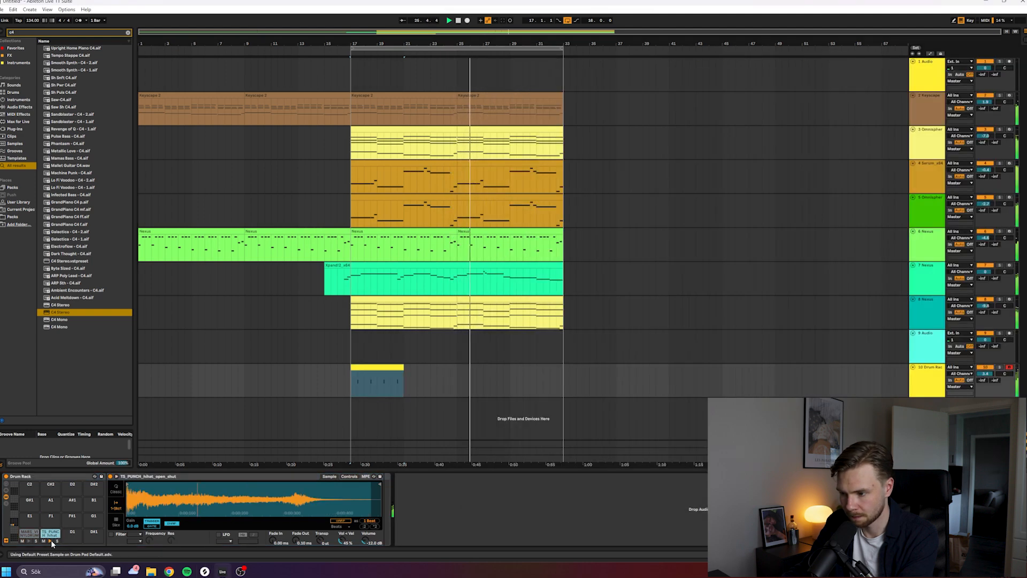
Try an open hi-hat note at 1.4.3 in the drum clip with velocity 16, and play it.
key("space")
double_click(376, 368)
key("space")
left_click(225, 206)
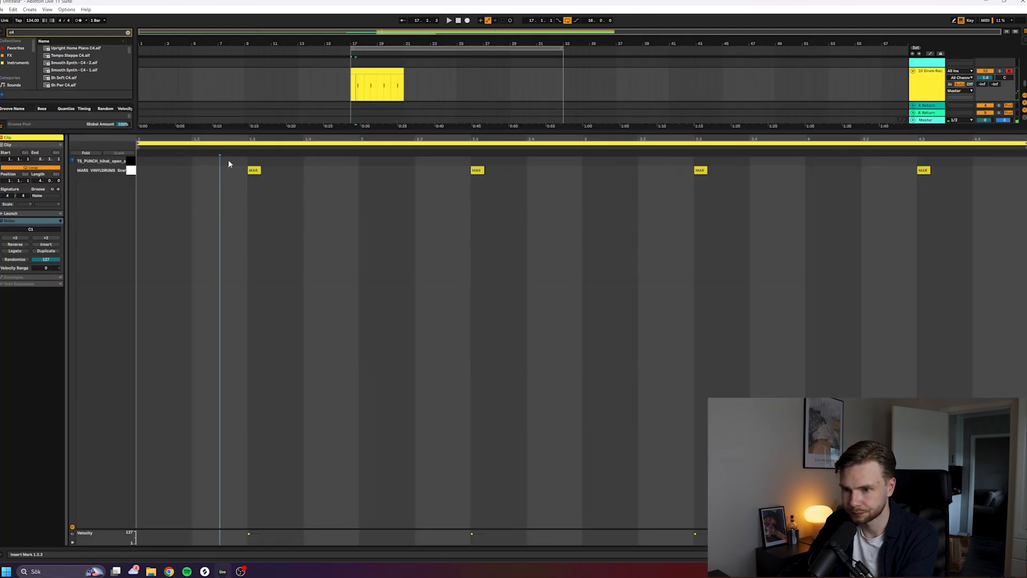
double_click(338, 160)
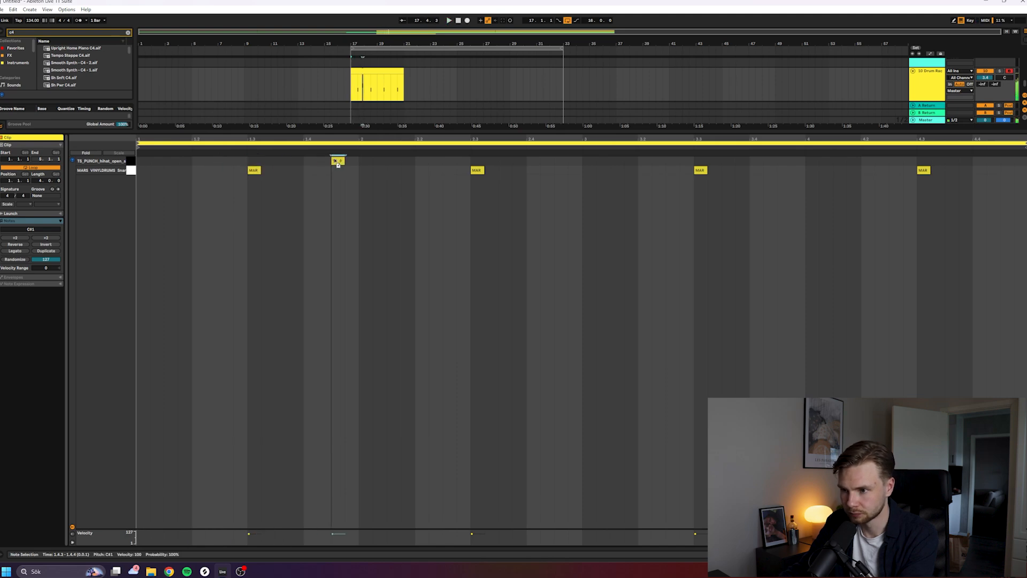
left_click(332, 171)
key("space")
left_click_drag(338, 536, 337, 543)
key("space")
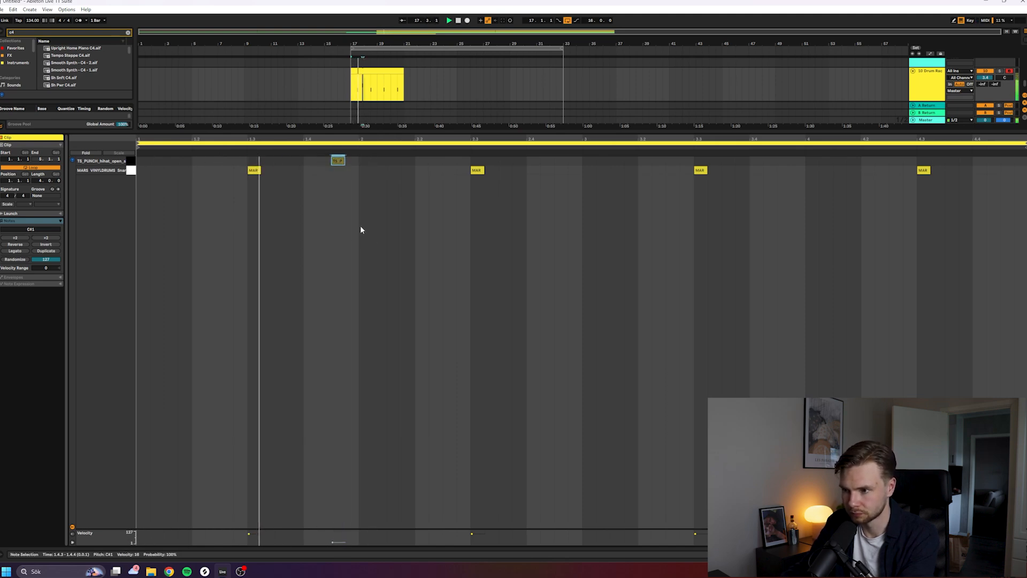
Try the open hi-hat note at 2.2 during playback, and delete it from the drum clip.
left_click_drag(338, 160, 422, 160)
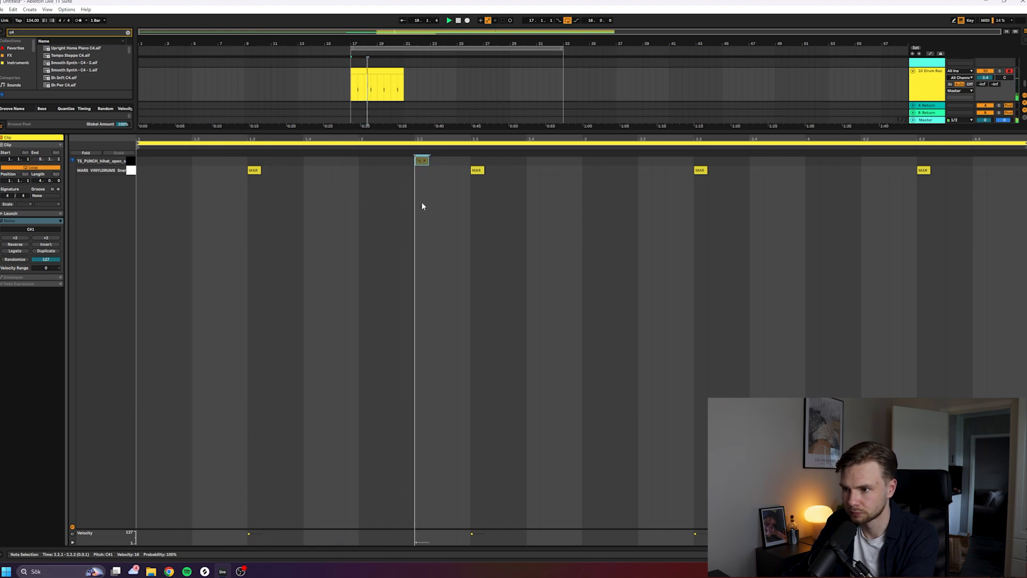
key("space")
key("space")
key("Delete")
Return from the note editor to the Drum Rack devices and play the drum clip from bar 17.
key("shift+Tab")
left_click(378, 371)
key("space")
left_click(378, 368)
key("space")
key("space")
Switch to Splice, open the Vinyl Drums From Mars pack from the deep clean snare, and filter its samples to drums.
left_click(205, 572)
key("Up")
key("Up")
left_click(595, 233)
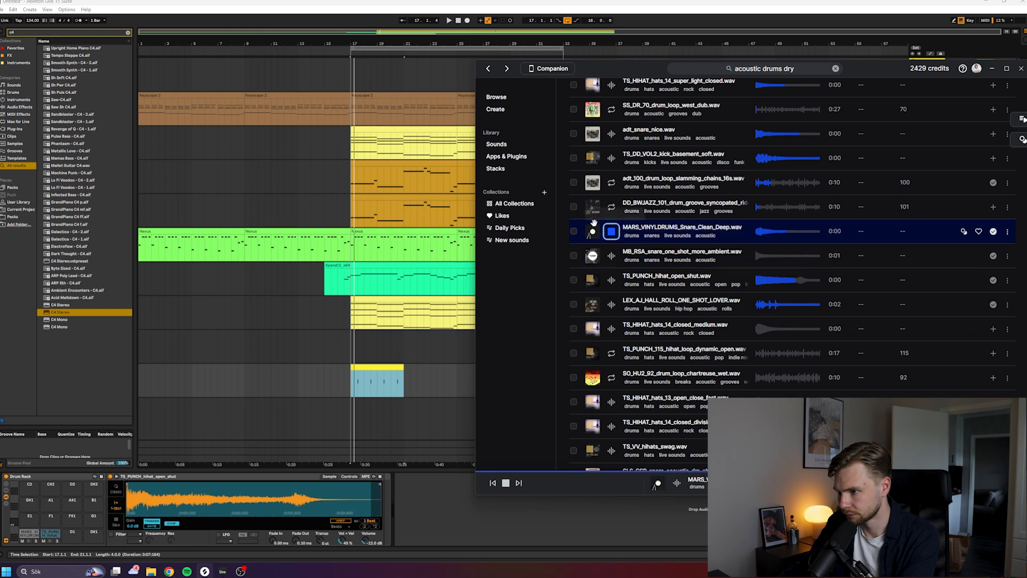
left_click(592, 232)
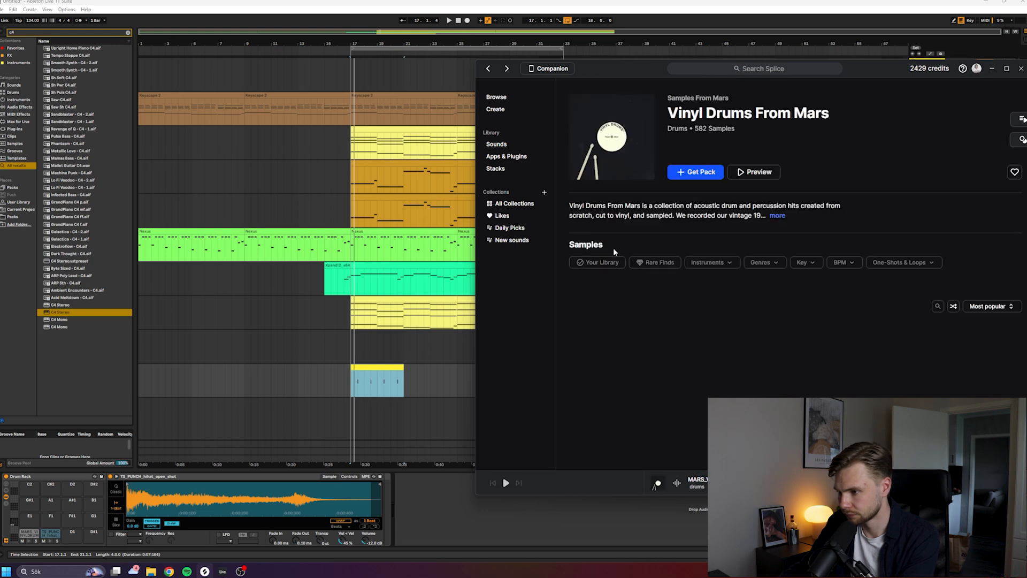
left_click(653, 282)
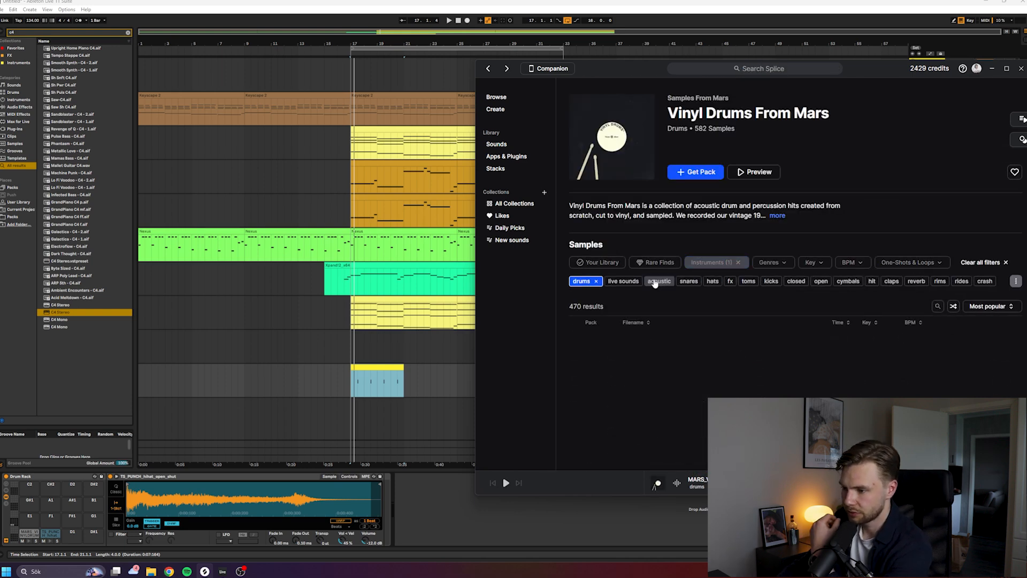
Audition the pack's samples from Snare_Clean_Hard downward and add the HH_closed_ClassicMultiKit hi-hat below the trash crash to the library.
key("Down")
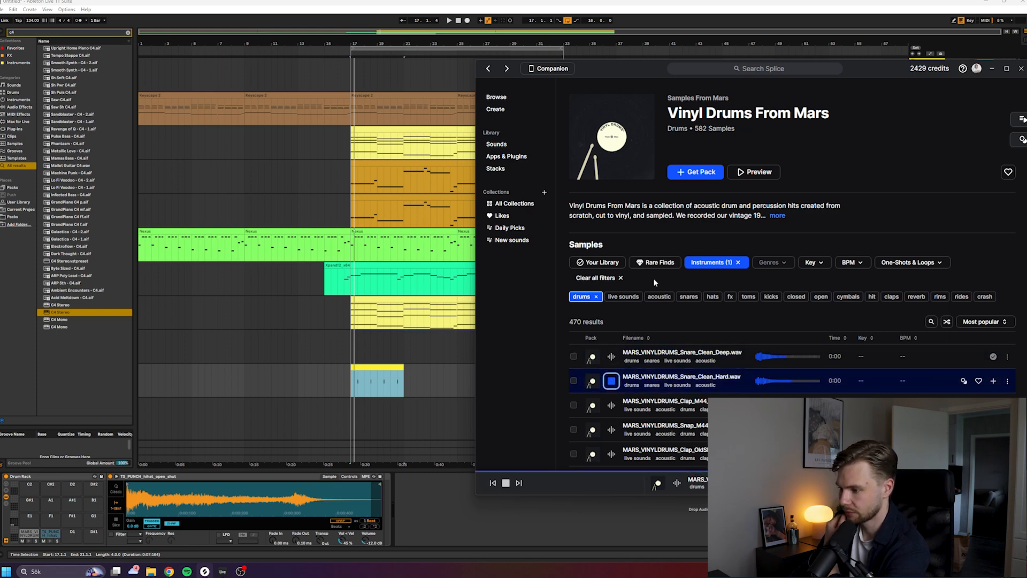
key("Down")
key("Down")
key("Down")
key("Down")
key("Down")
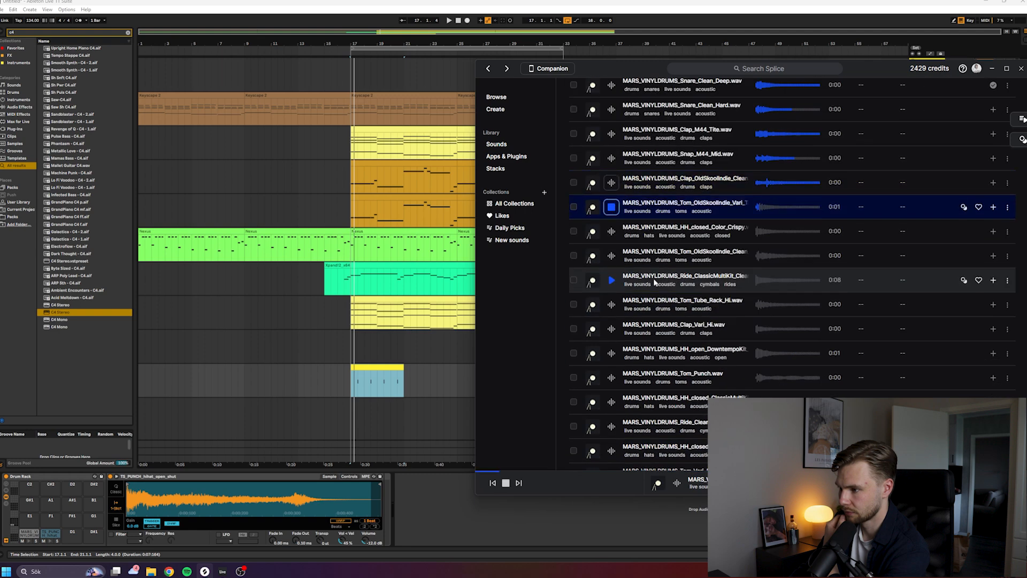
key("Down")
key("Down")
key("Down")
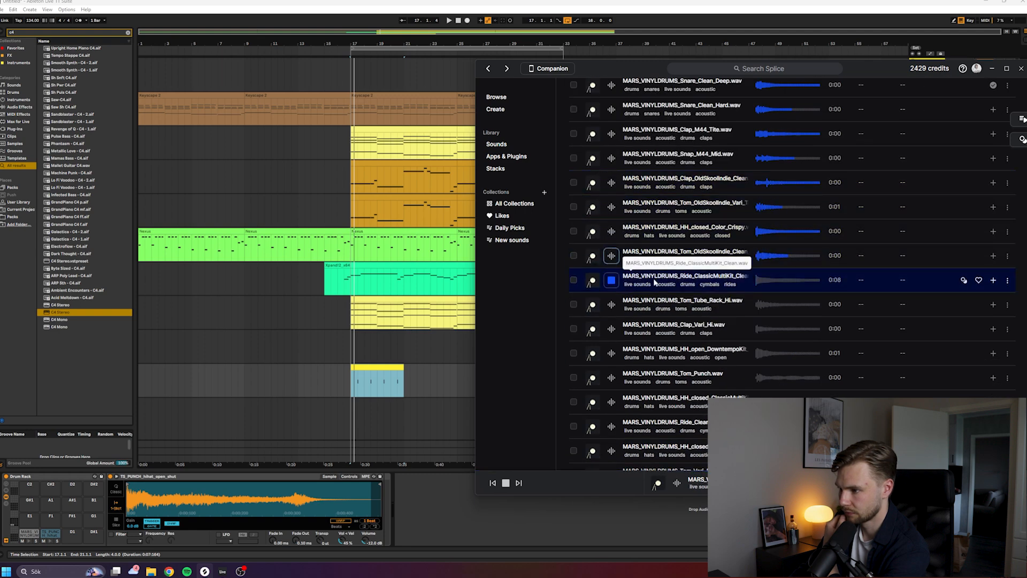
key("Down")
key("Down")
key("Down")
key("Down")
key("Down")
key("Down")
key("Down")
key("Down")
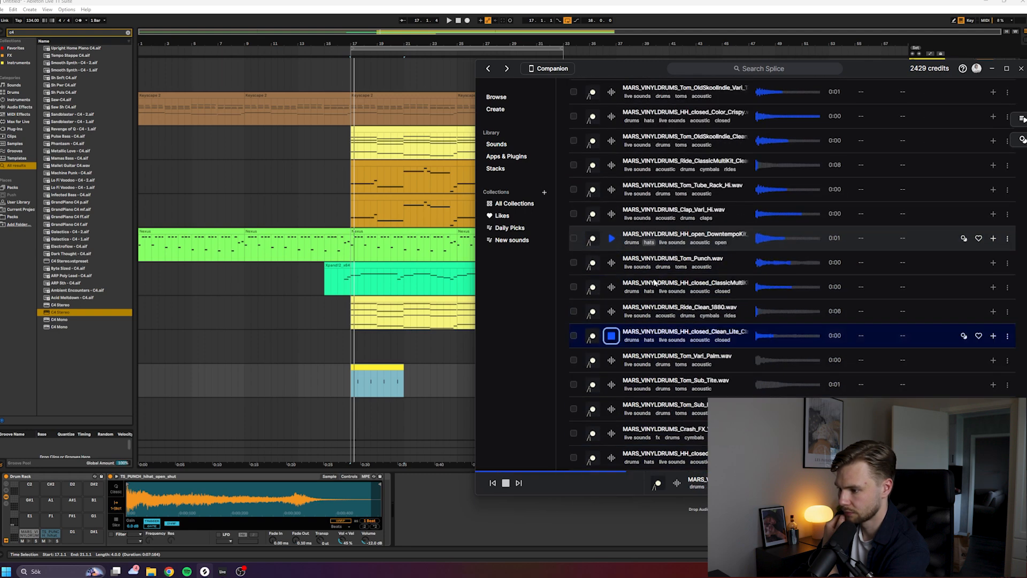
key("Down")
key("Down")
key("Down")
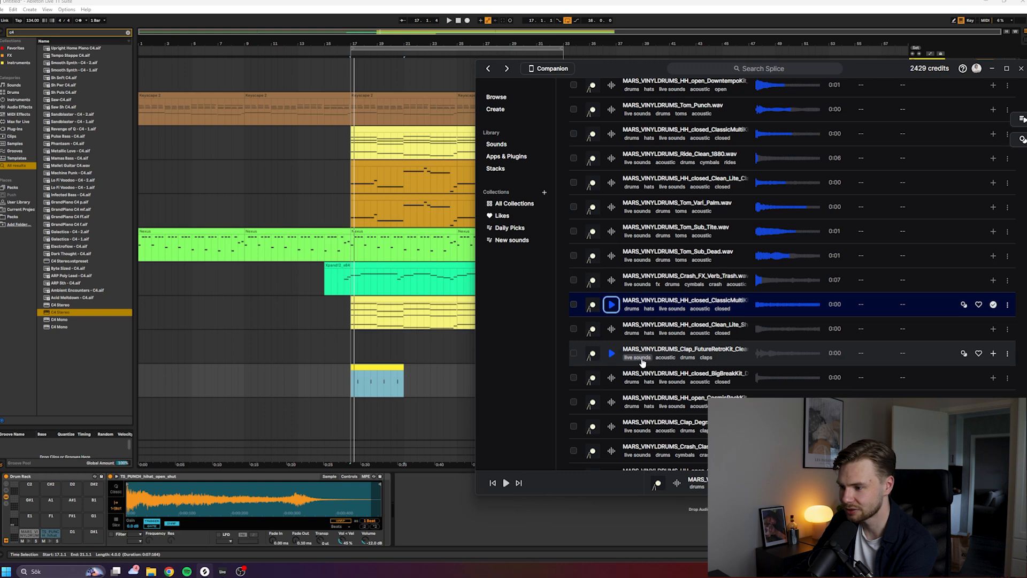
Compare the samples around the closed hi-hat and add MARS_VINYLDRUMS_Crash_FX_Verb_Trash.wav to the library.
key("Down")
key("Down")
key("Up")
key("Up")
key("Up")
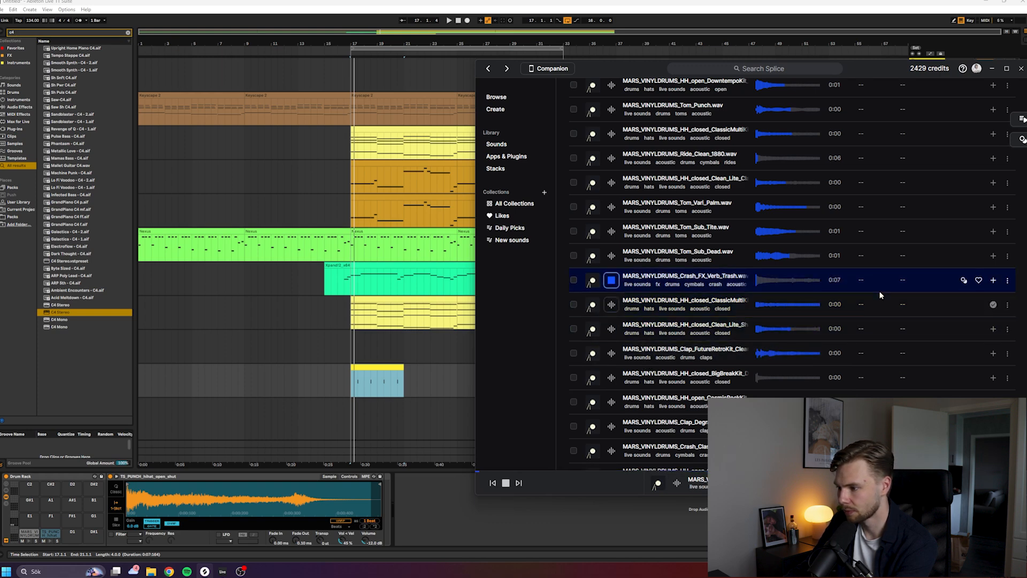
key("Up")
key("Up")
key("Up")
key("Down")
key("Down")
key("Down")
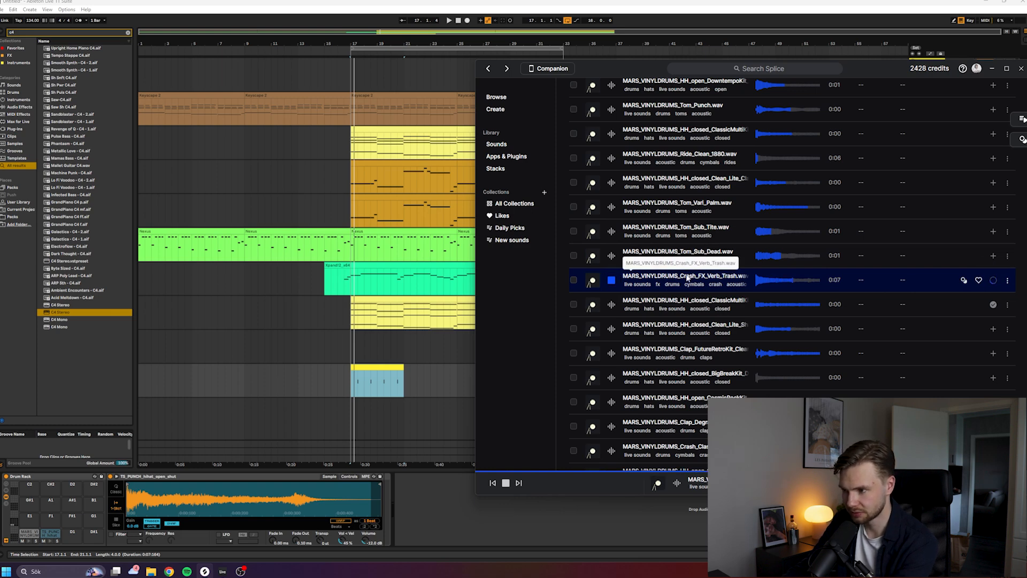
Place the Crash_FX_Verb_Trash sample on a new audio track below the Drum Rack, starting at bar 17.
left_click_drag(686, 269, 351, 411)
left_click(304, 405)
left_click(372, 366)
left_click(382, 402)
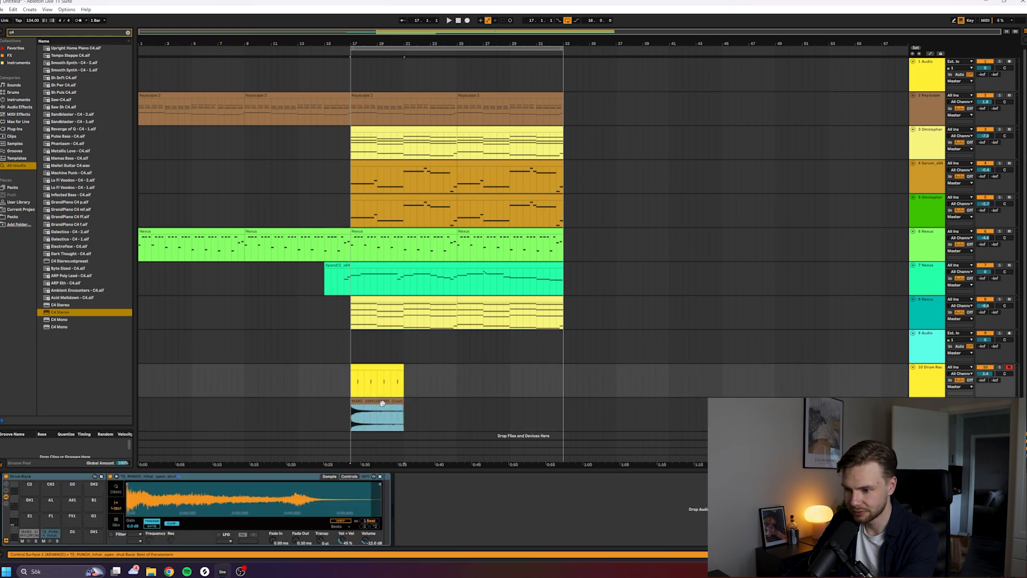
Copy the crash clip to bar 21 and duplicate the pair so four crashes fill bars 17 to 33.
left_click_drag(382, 409, 436, 408)
left_click(359, 413, "shift")
key("ctrl+d")
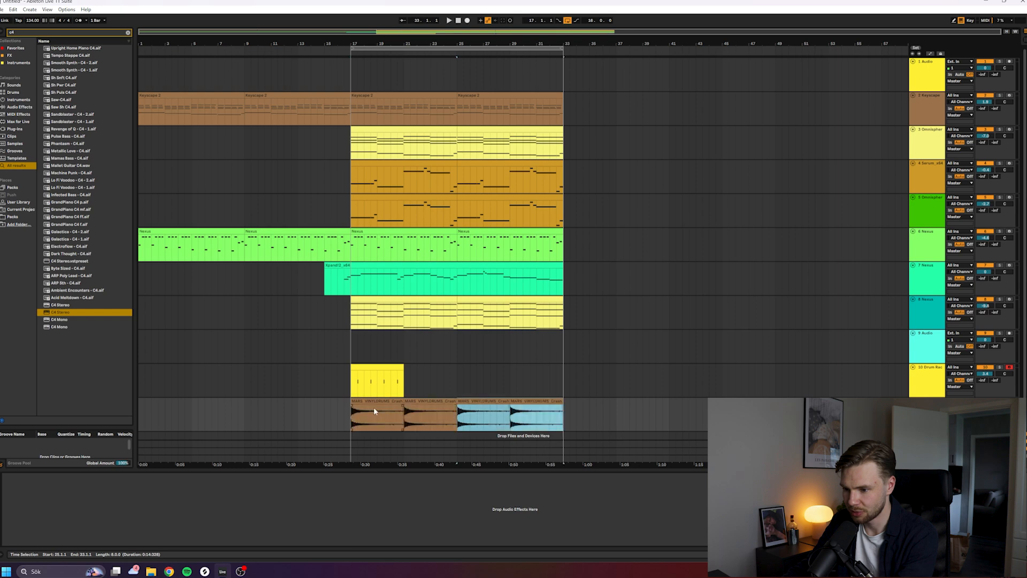
left_click(311, 414)
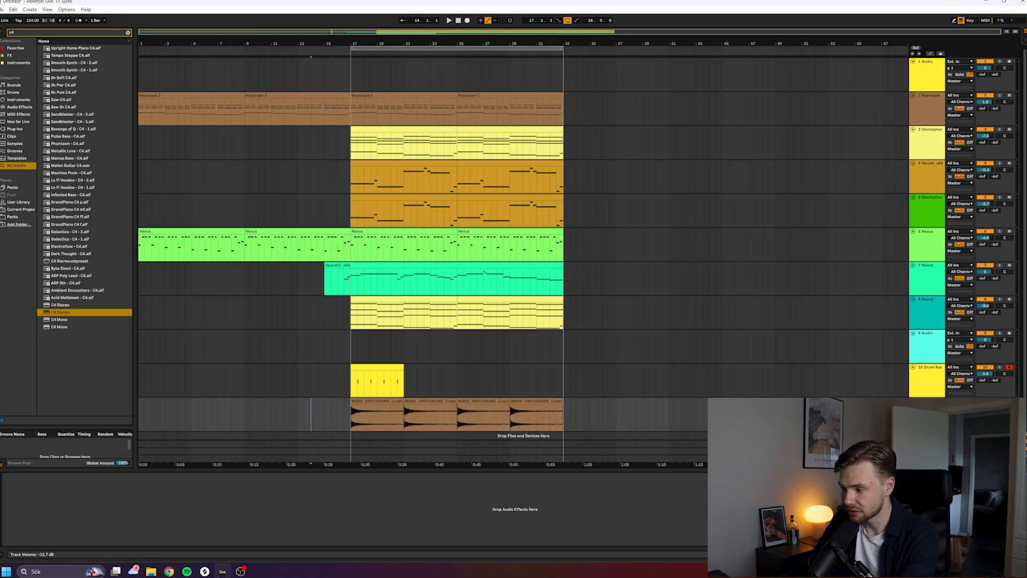
Show the Drum Rack and load Splice's HH_closed_ClassicMultiKit hi-hat onto the D1 pad.
left_click(370, 368)
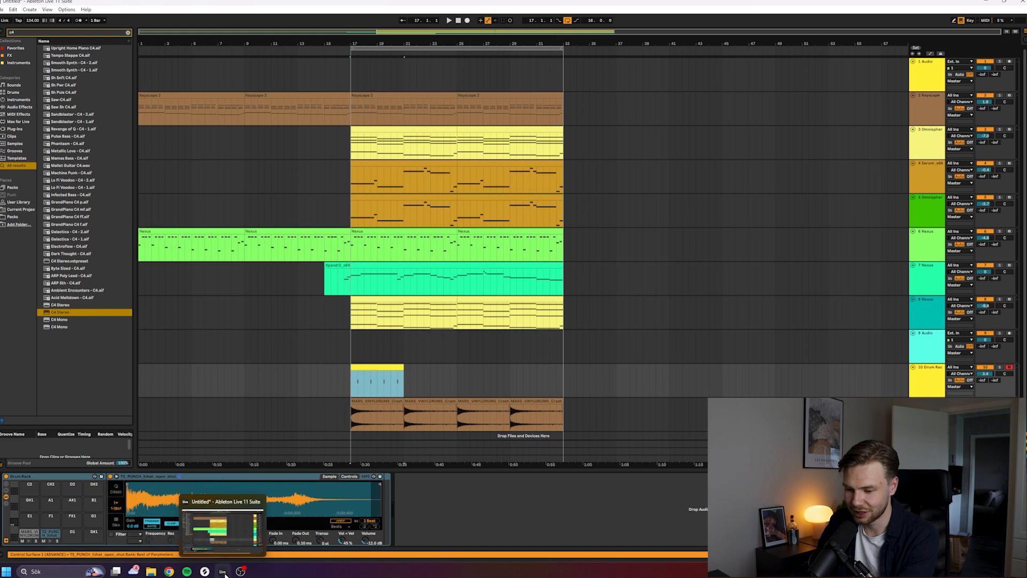
left_click(203, 571)
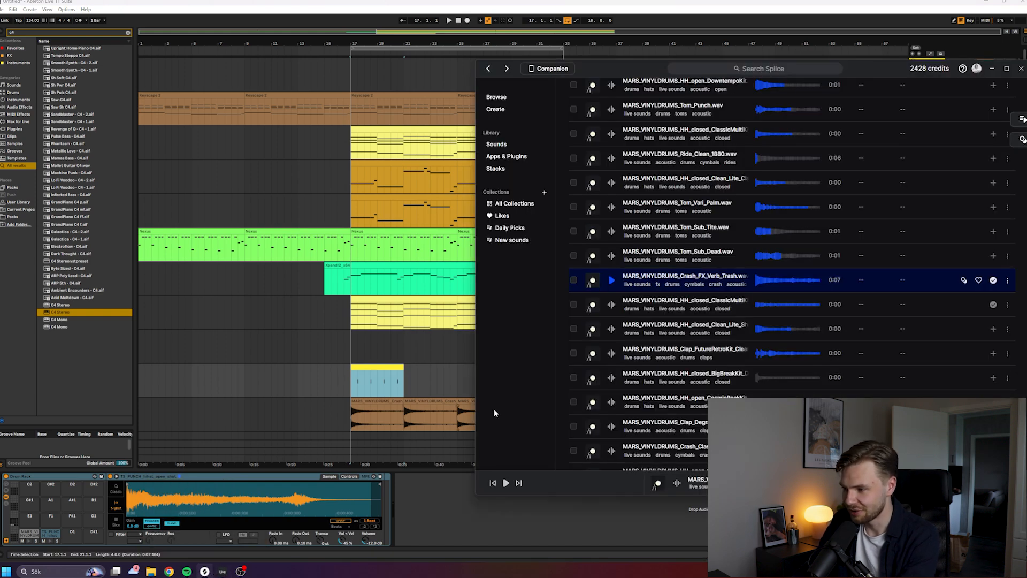
key("Down")
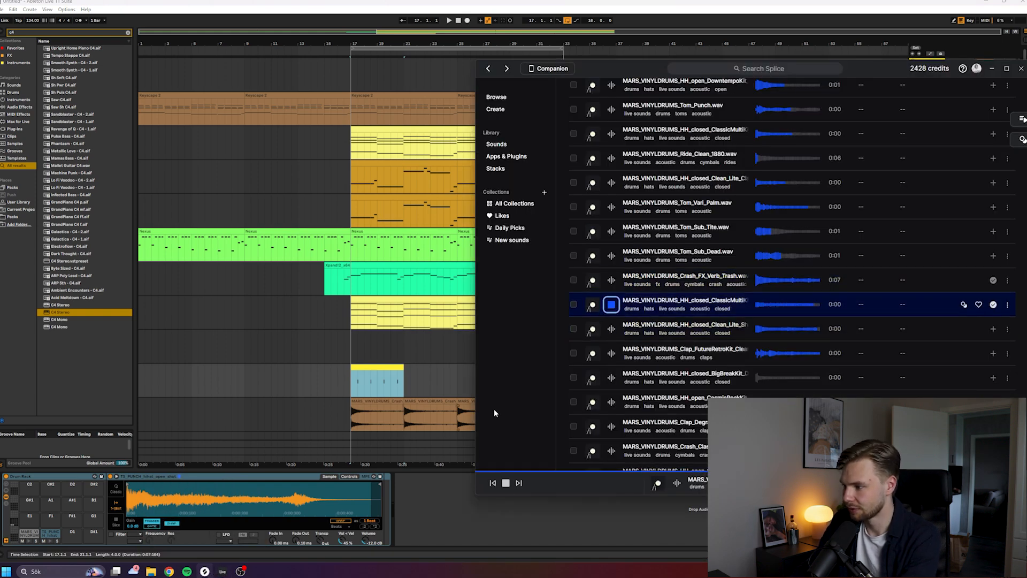
left_click_drag(687, 298, 74, 539)
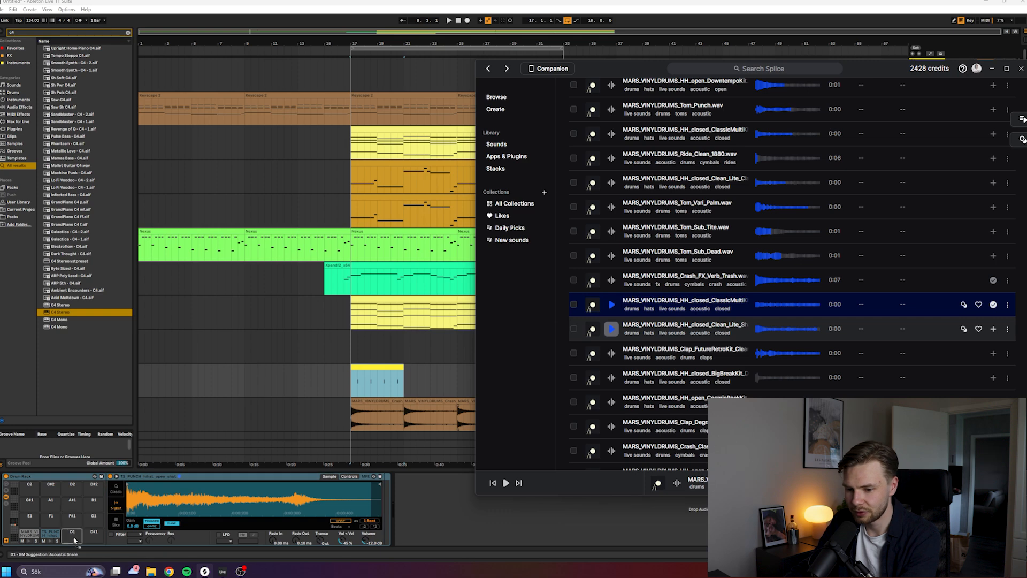
Audition the HH_open_CosmicRockKit hi-hat, add it to the library, and load it onto the D#1 pad.
scroll(618, 370, "down", 1)
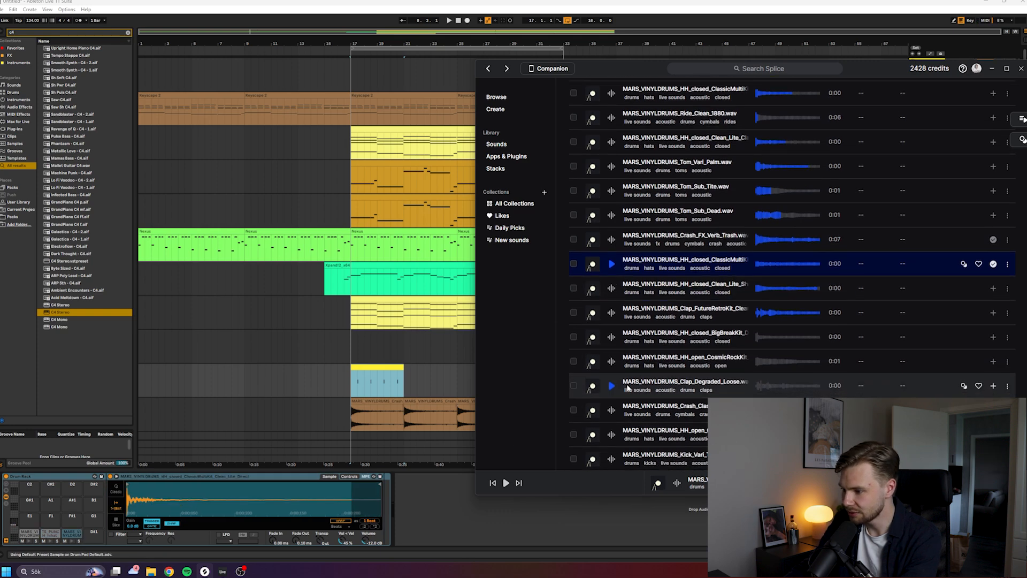
left_click(612, 363)
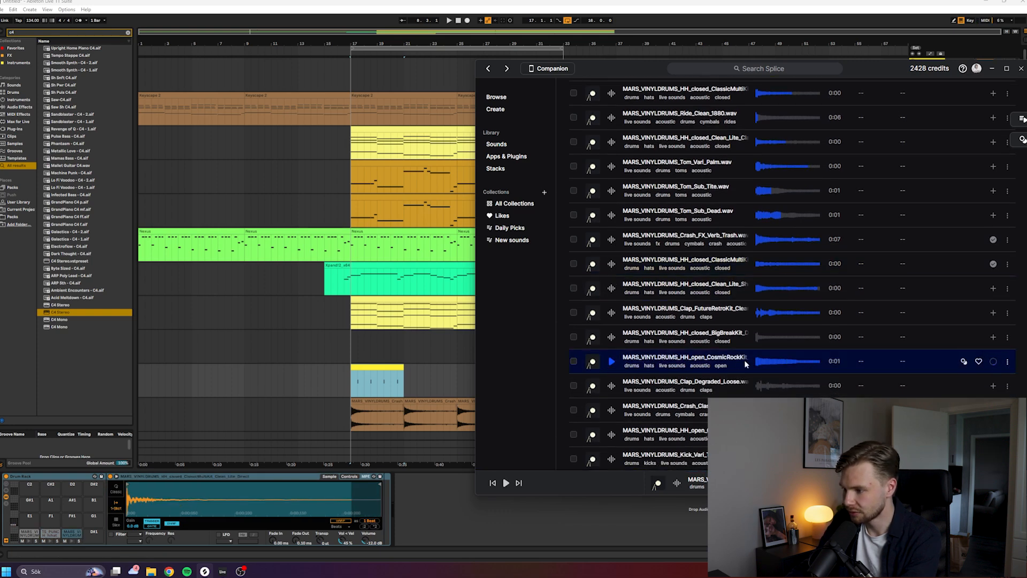
left_click_drag(675, 356, 97, 535)
Audition the open hi-hat, kick and tom samples further down the Vinyl Drums From Mars list.
left_click(612, 435)
scroll(618, 423, "down", 3)
left_click(614, 362)
left_click(615, 341)
left_click(615, 358)
left_click(616, 339)
left_click(615, 413)
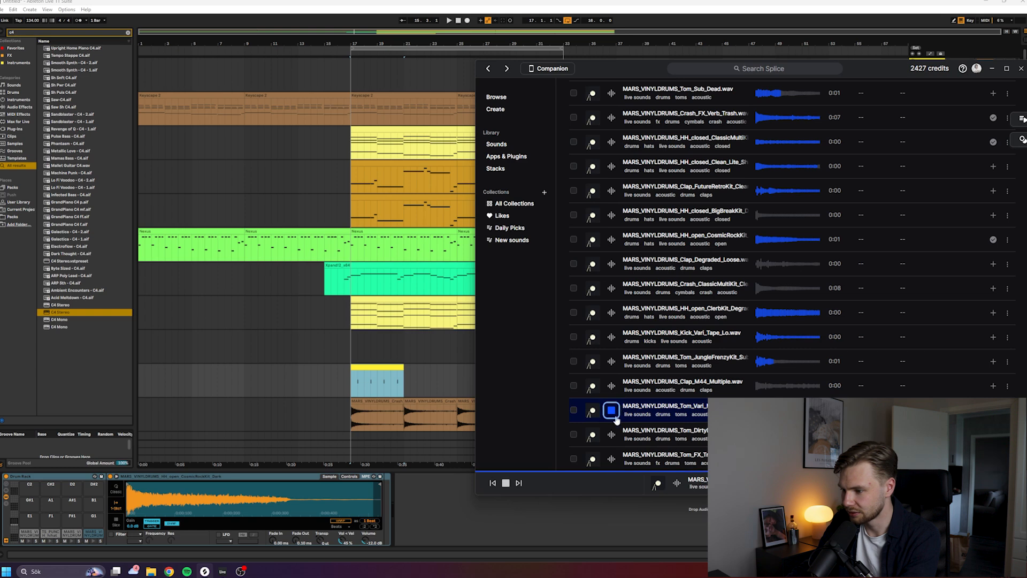
left_click(612, 435)
Leave the pack for Splice's Browse page and search the samples for "kick acoustic".
left_click(497, 97)
left_click(739, 58)
key("space")
left_click(204, 571)
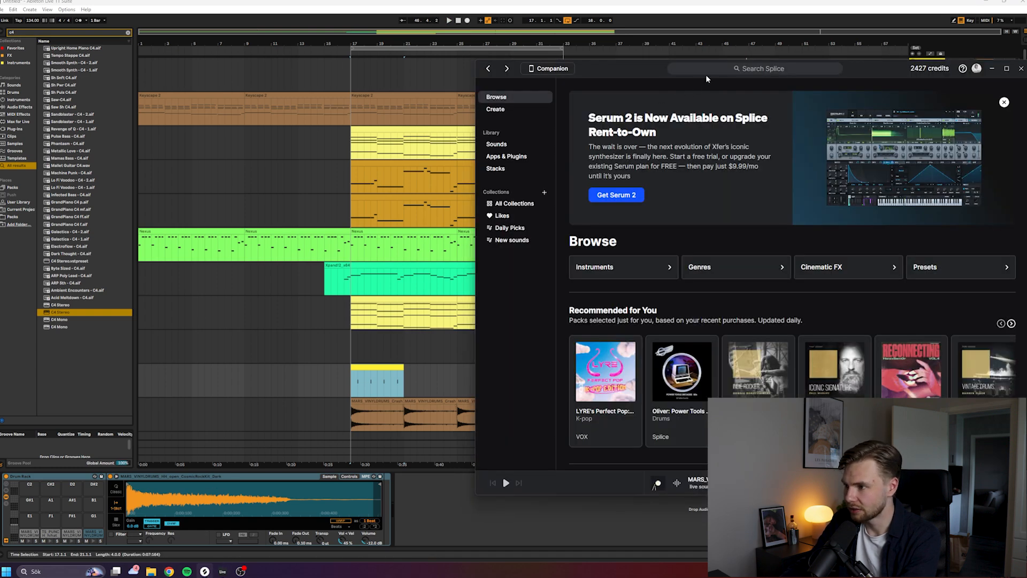
left_click(710, 70)
type("kick")
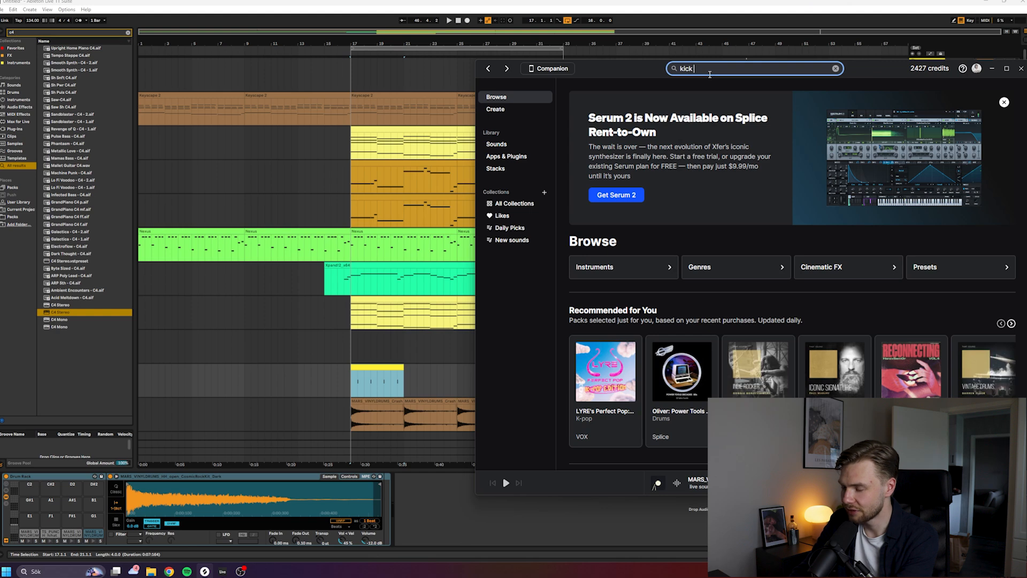
type(" acoust")
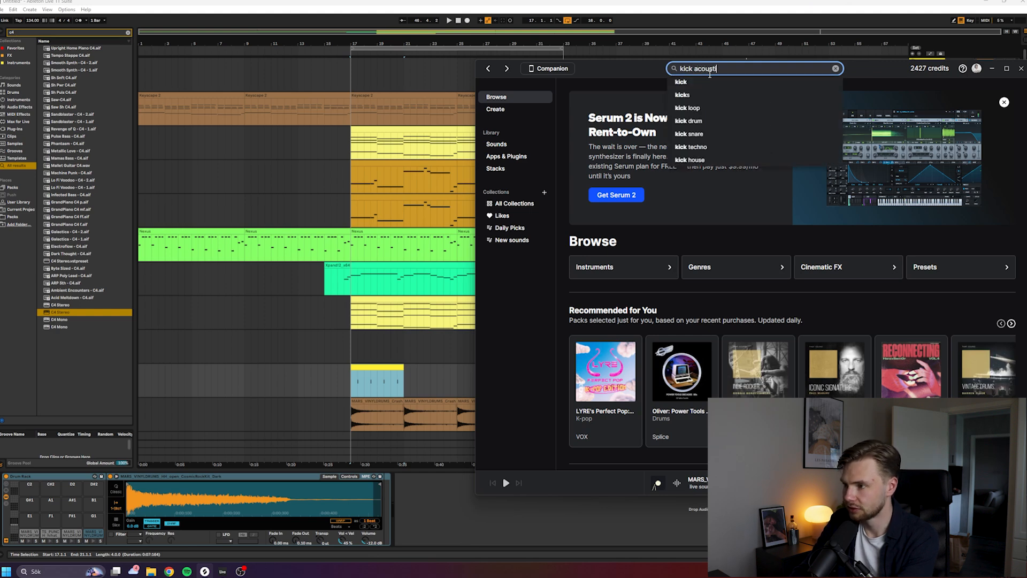
type("ic")
key("Return")
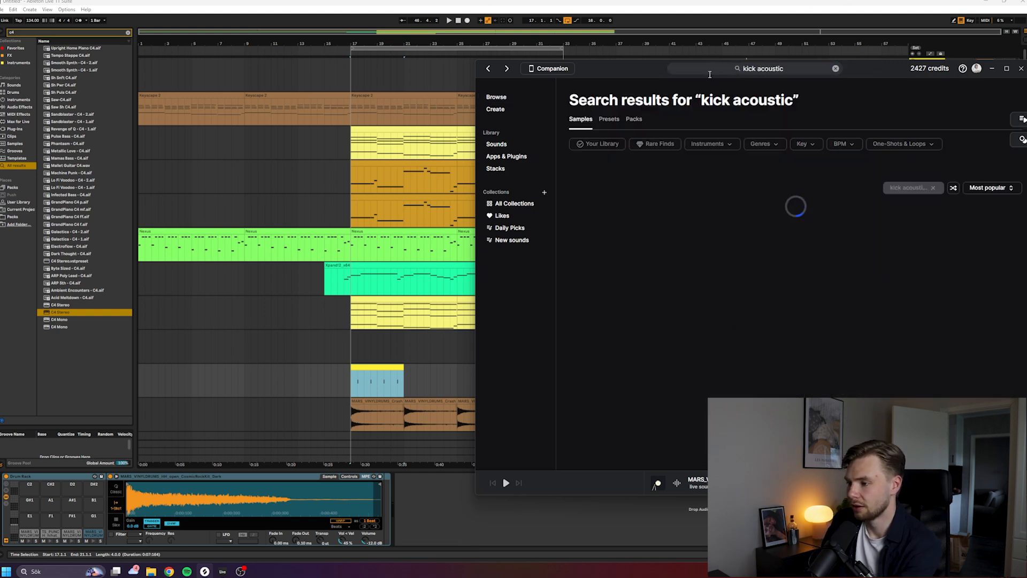
Audition the acoustic kick samples from the start of the Splice results down to TS_VV_kick_live_feel.
key("Down")
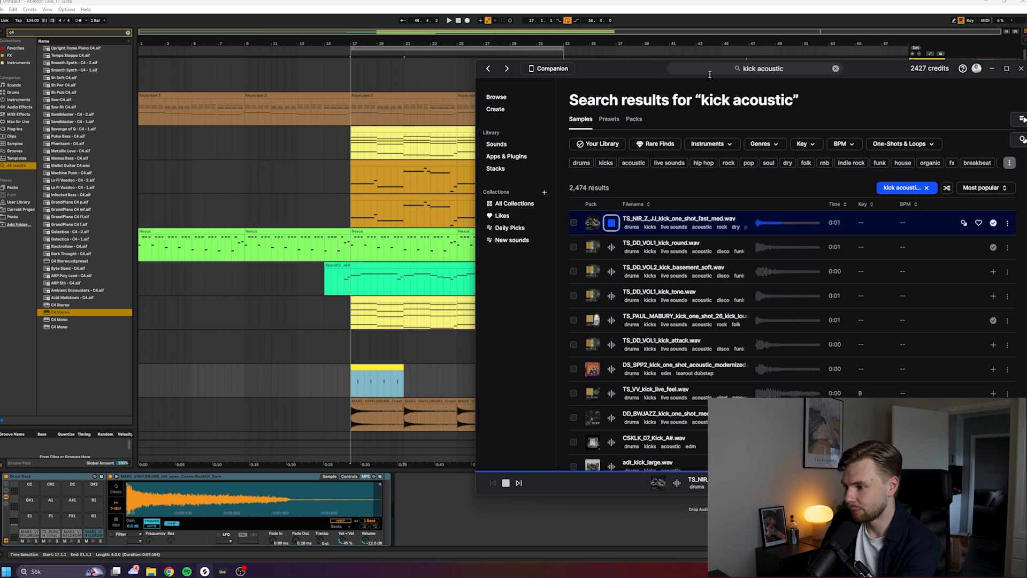
key("Down")
key("Down")
key("Down")
key("Down")
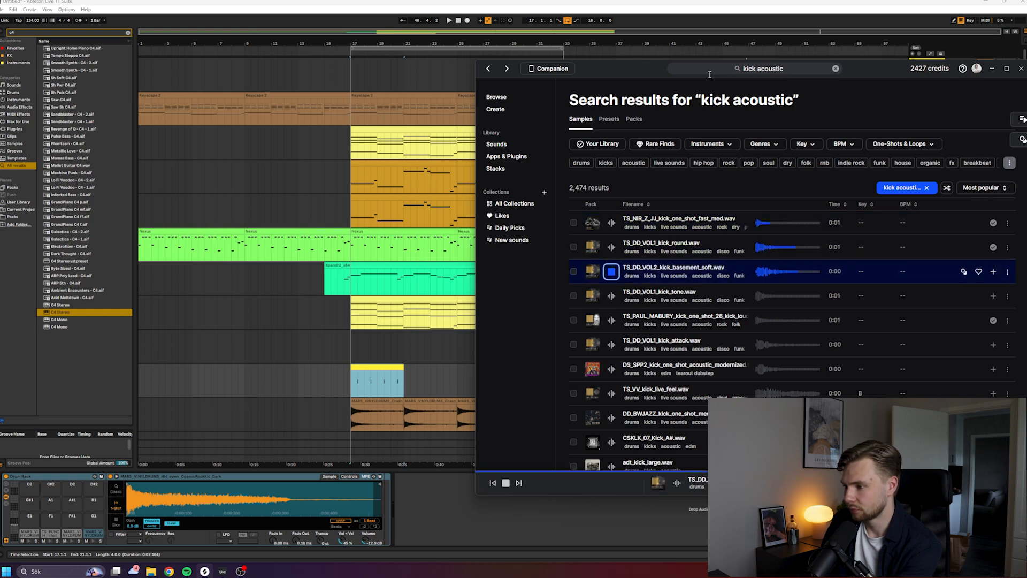
key("Down")
key("Down")
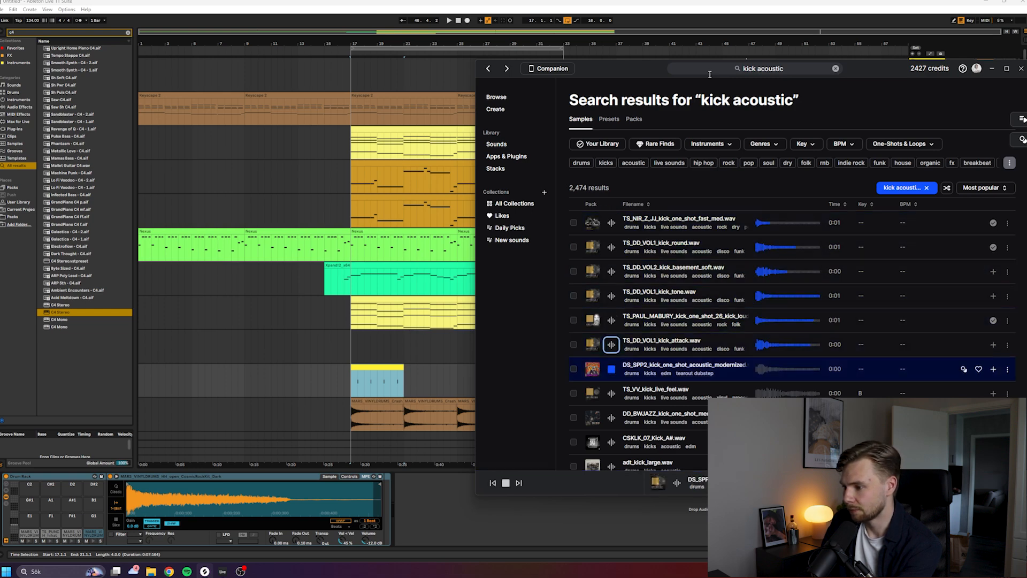
key("Down")
key("Down")
key("Down")
key("Down")
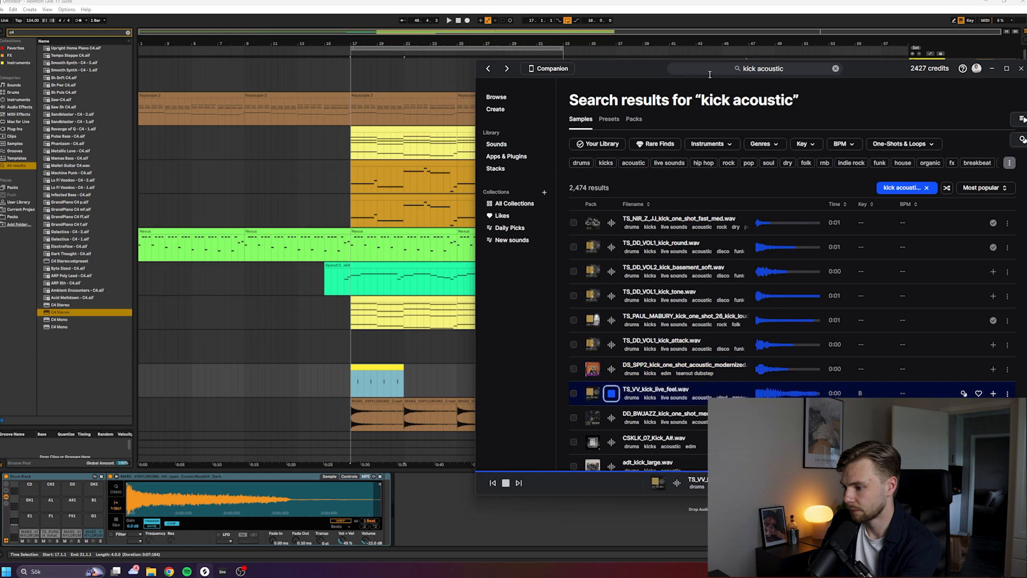
Audition the following kick results, from DD_BWJAZZ_kick_one_shot_medium through the KSHMR acoustic kicks to the CDS_DEAD one-shot.
key("Down")
key("Up")
key("Down")
key("Down")
key("Down")
key("Down")
key("Down")
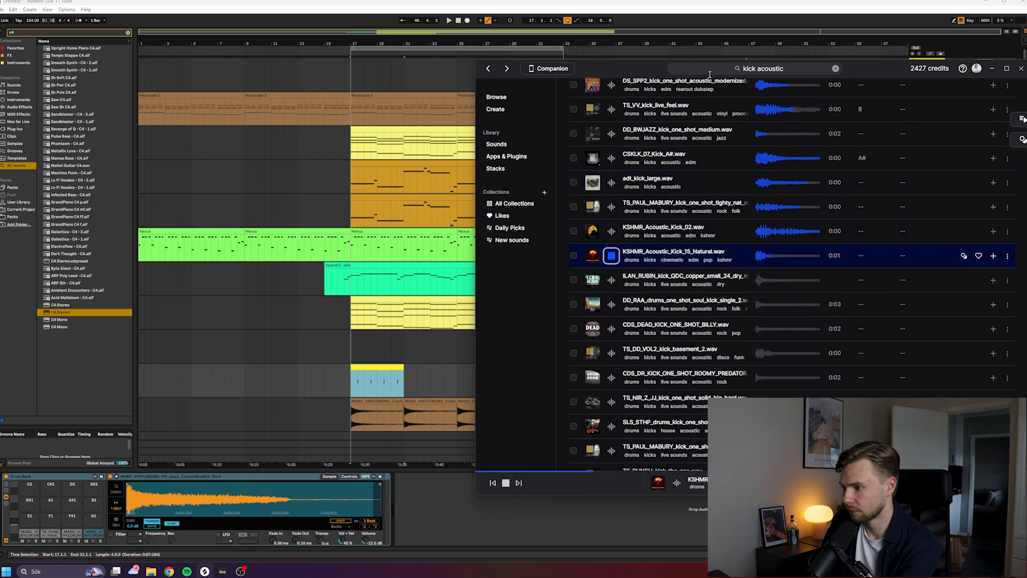
key("Up")
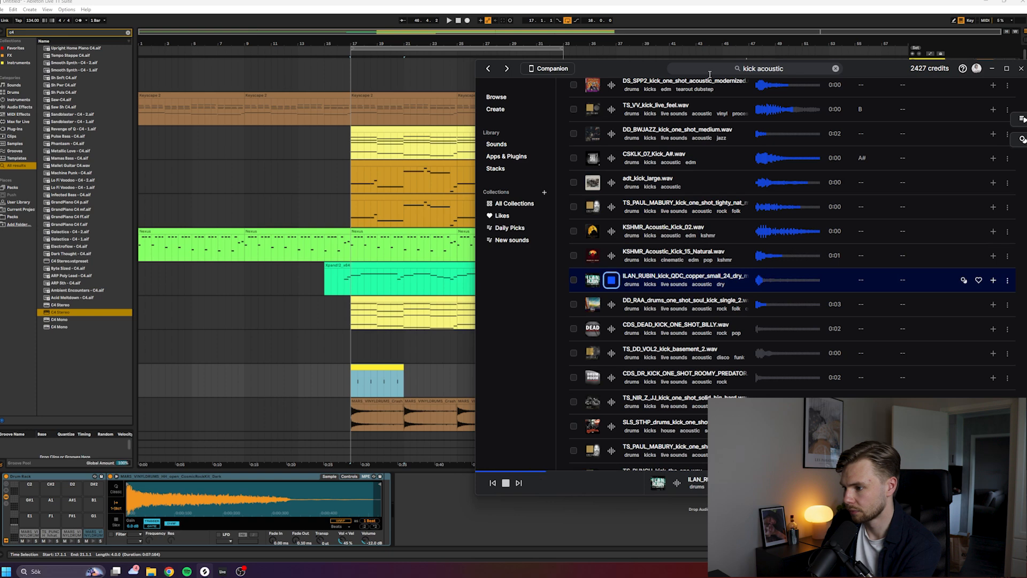
key("Down")
key("Down")
key("Down")
left_click(590, 330)
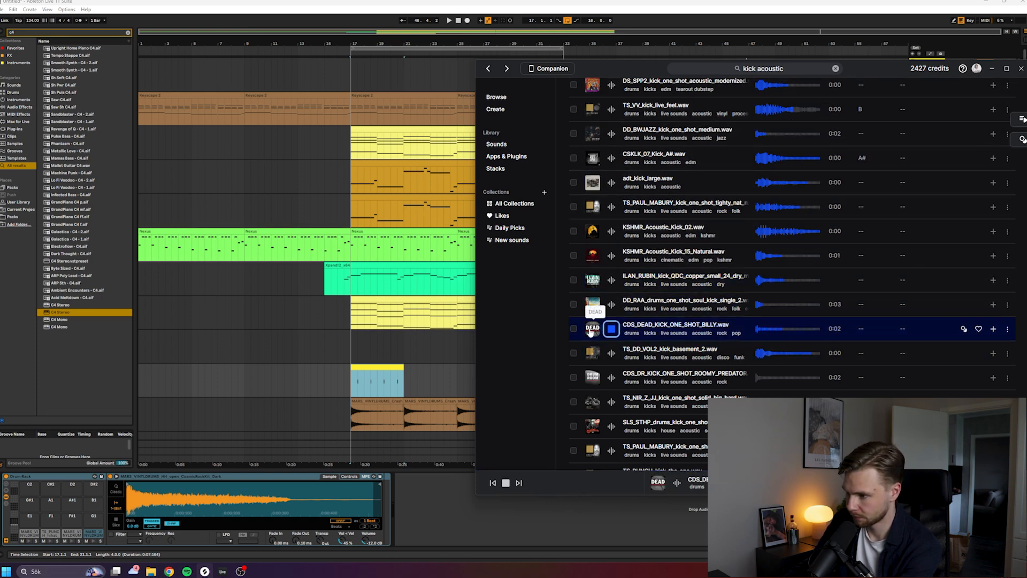
Audition the kicks further down the results, from CDS_DR_KICK_ONE_SHOT_ROOMY_PREDATOR to the samples around TS_PUNCH_kick_the_one.
key("Down")
key("Down")
key("Down")
key("Down")
key("Down")
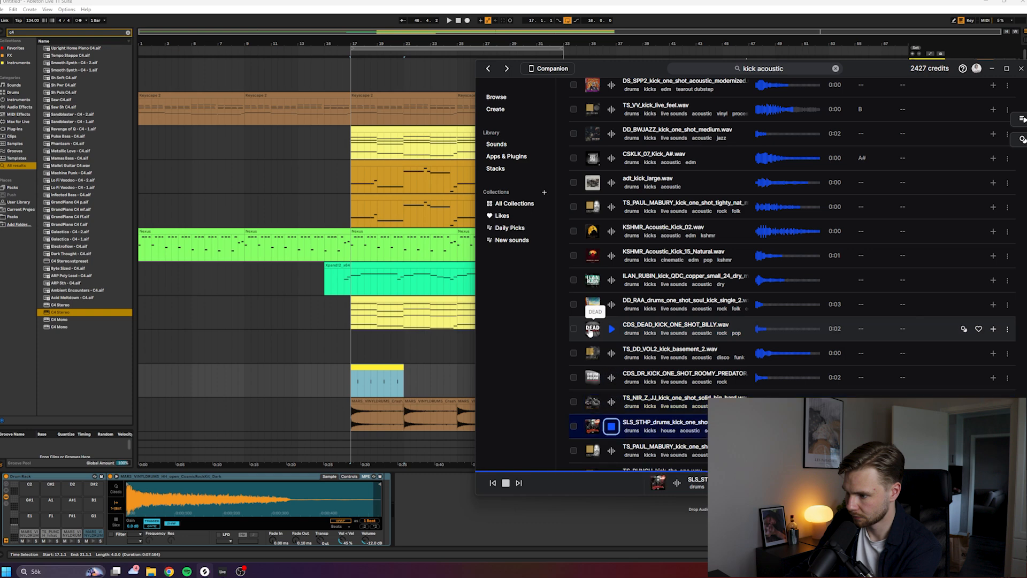
scroll(592, 332, "down", 3)
key("Down")
key("Down")
key("Up")
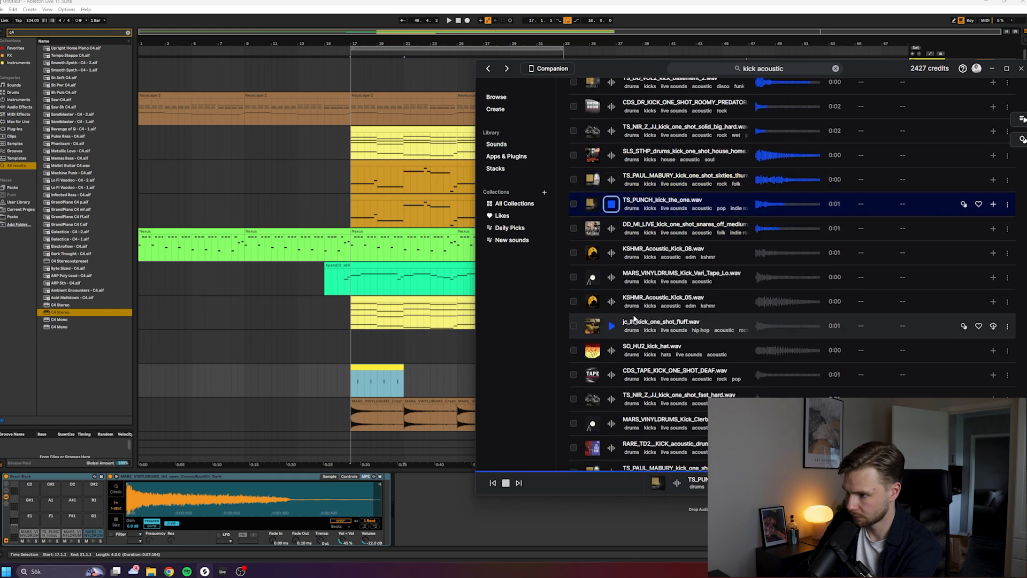
key("Up")
key("Down")
key("Down")
key("Down")
Switch back to Ableton, clear the browser search and expand the Drumkit folder in the user's Packs folder.
key("alt+Tab")
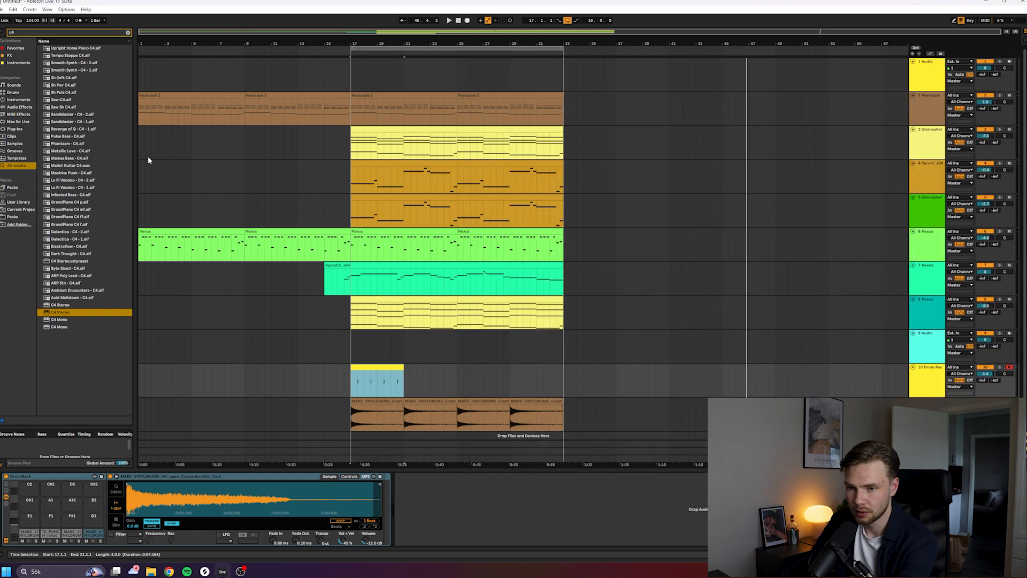
left_click(130, 34)
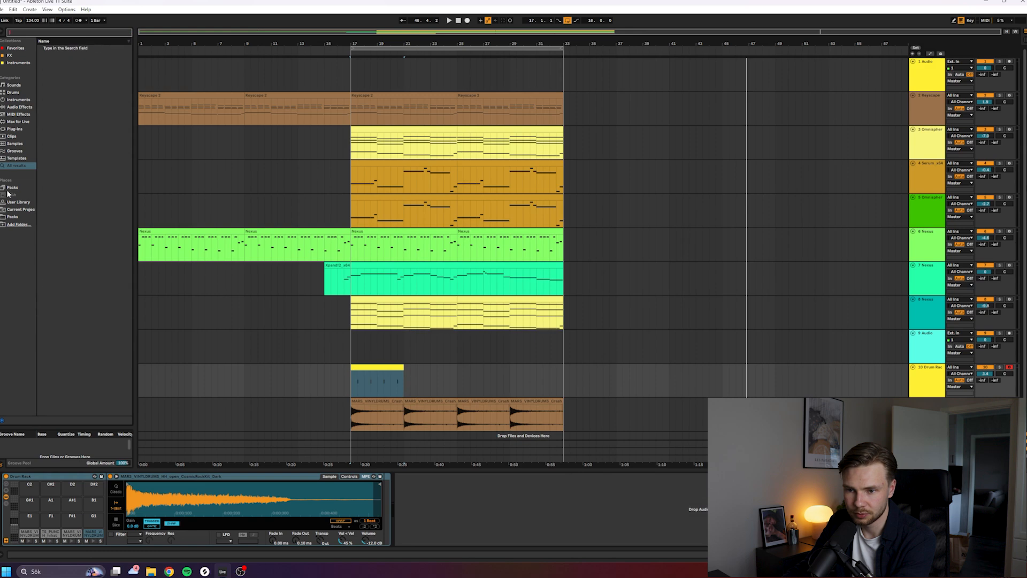
left_click(15, 189)
left_click(14, 210)
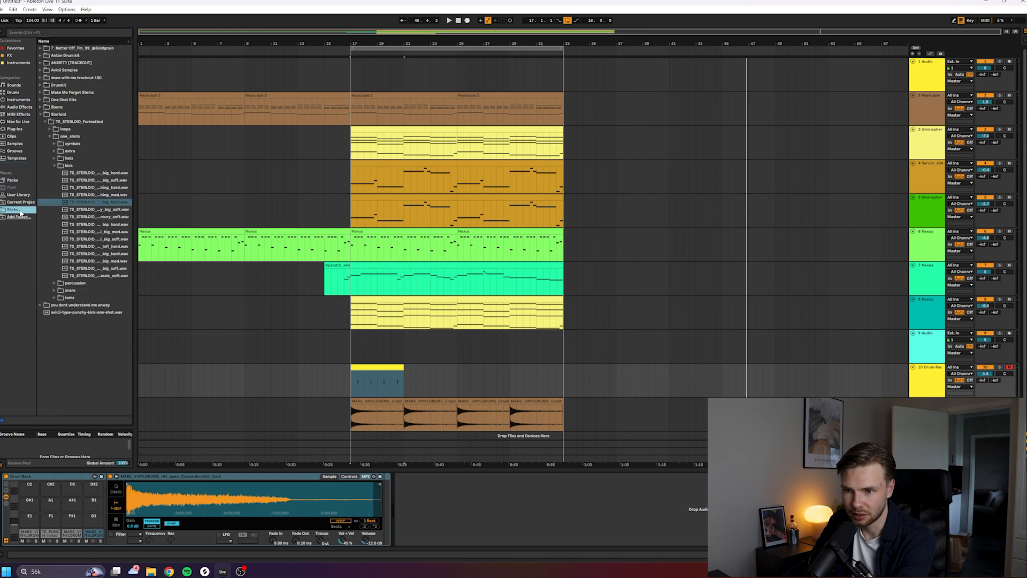
left_click(42, 114)
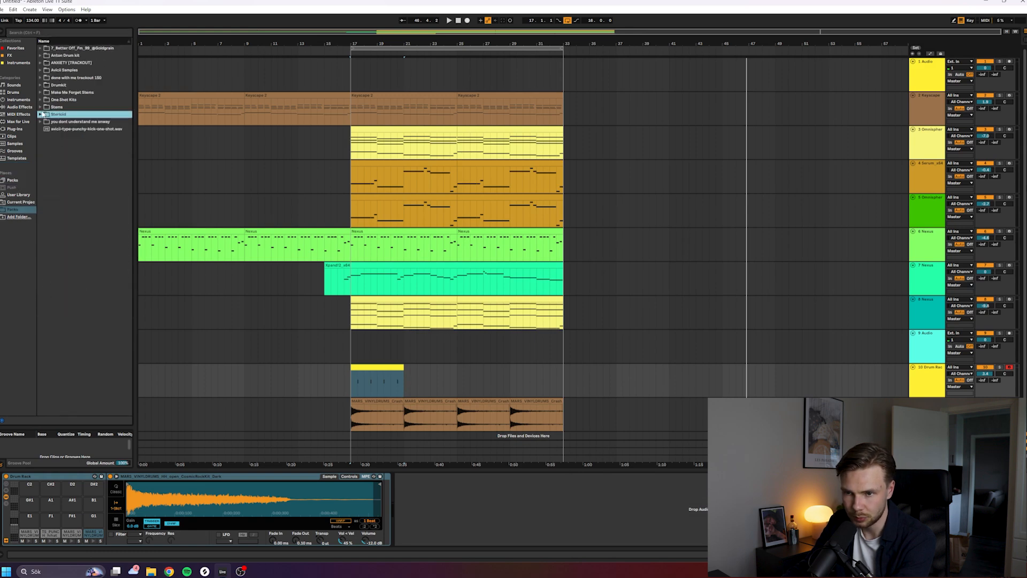
left_click(40, 84)
scroll(64, 167, "down", 1)
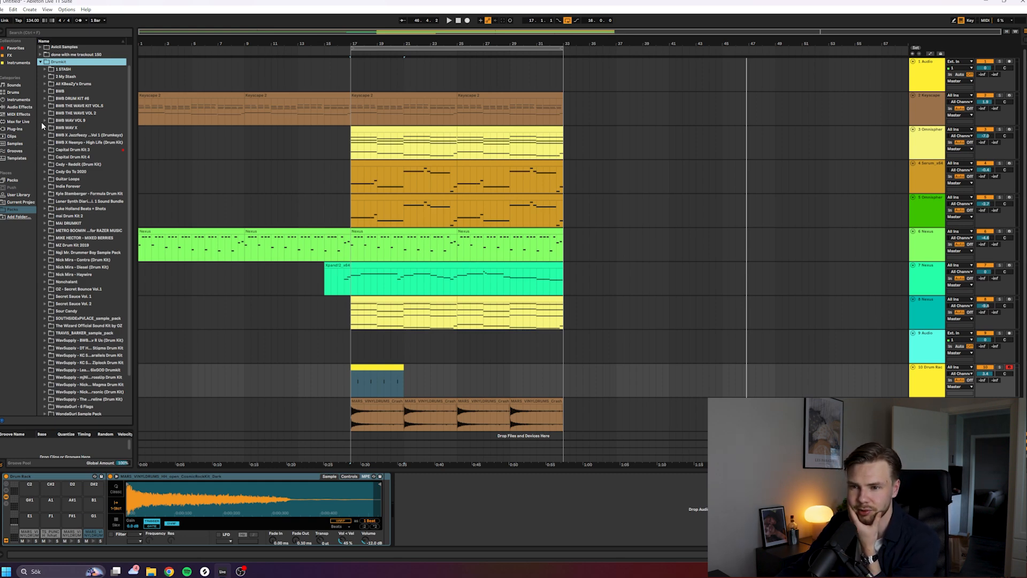
Load the second kick from the Indie Forever pack's Kick_One_Shots folder onto the Drum Rack's E1 pad.
left_click(48, 187)
left_click(50, 193)
left_click(54, 208)
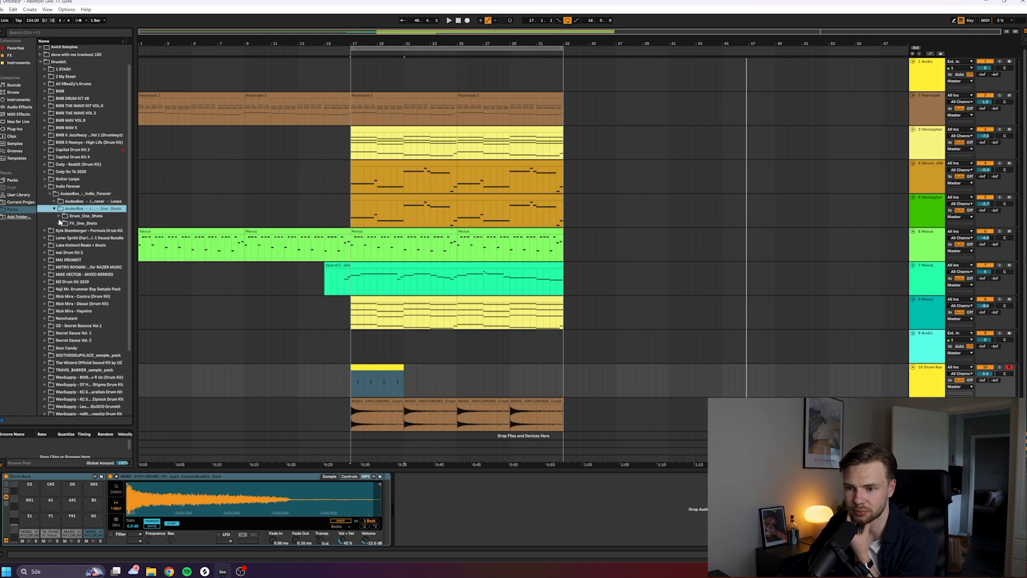
left_click(60, 216)
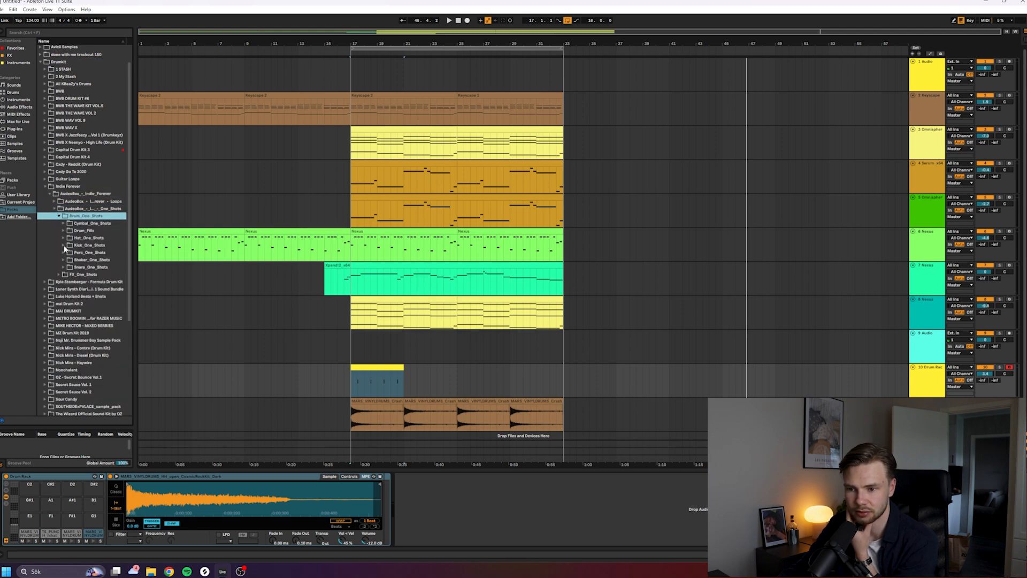
left_click(64, 246)
left_click(72, 254)
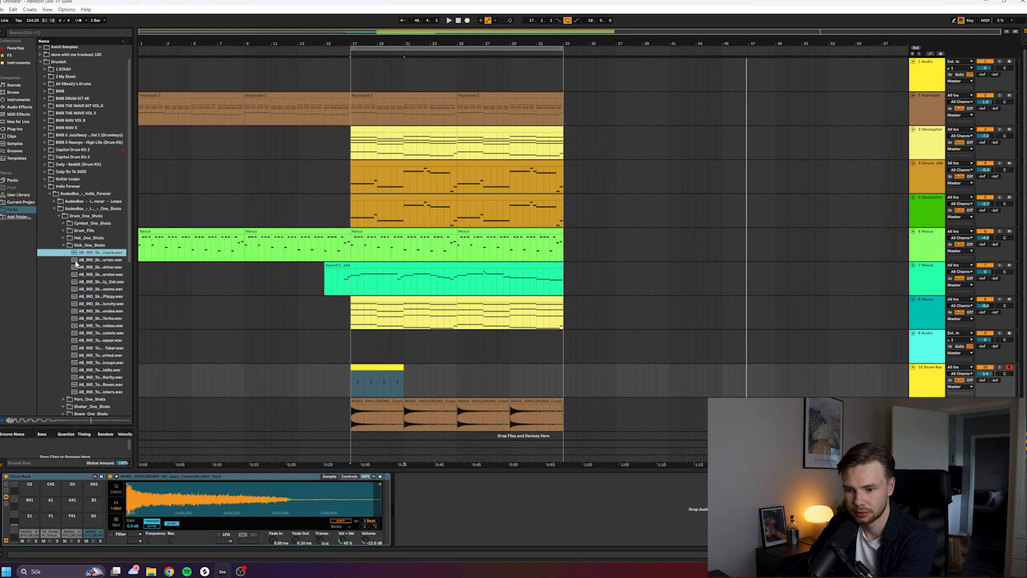
left_click(76, 261)
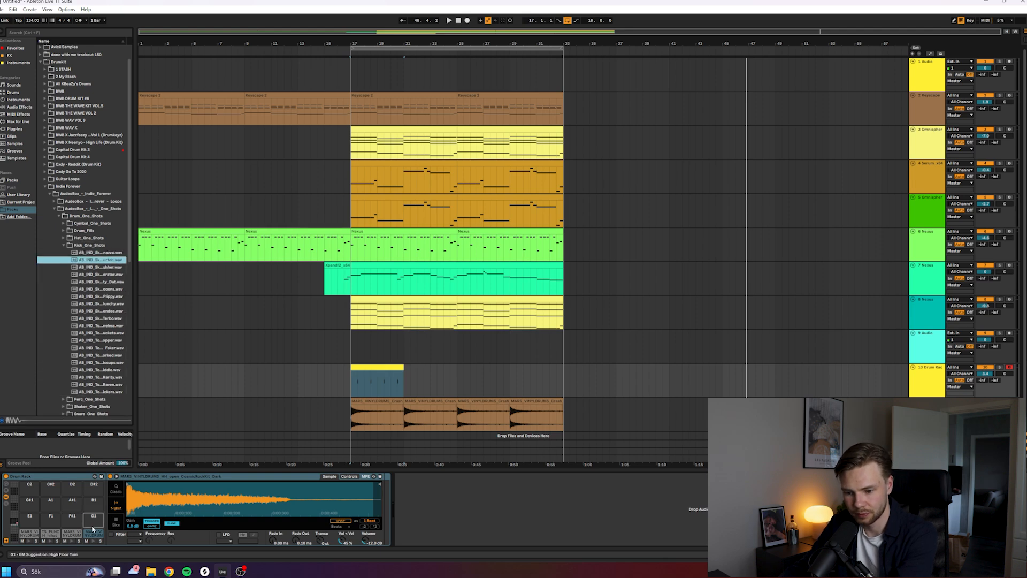
Open the Drum Rack clip, place a single kick note at 1.1.1 and play the pattern.
double_click(388, 368)
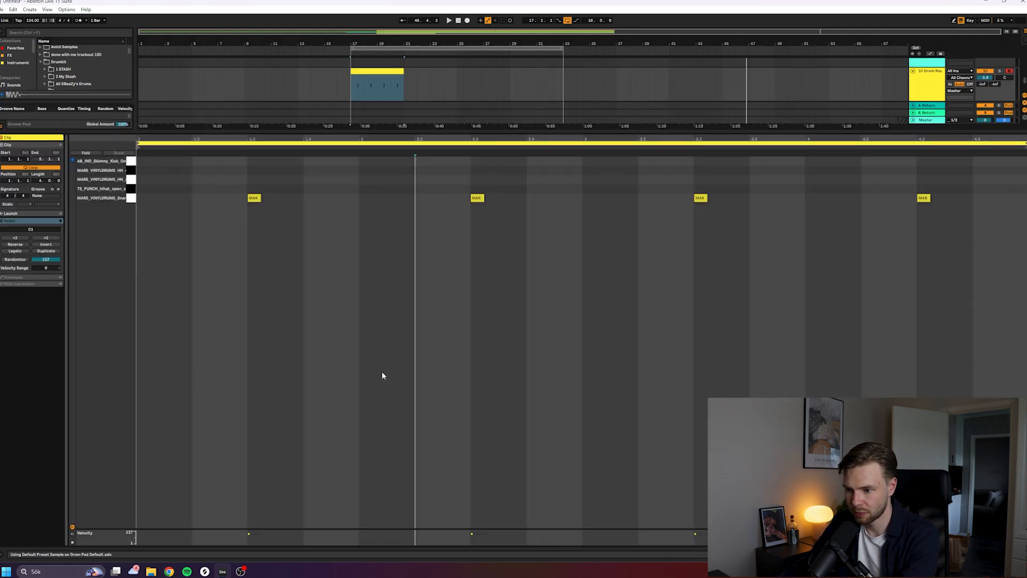
left_click(196, 244)
double_click(141, 161)
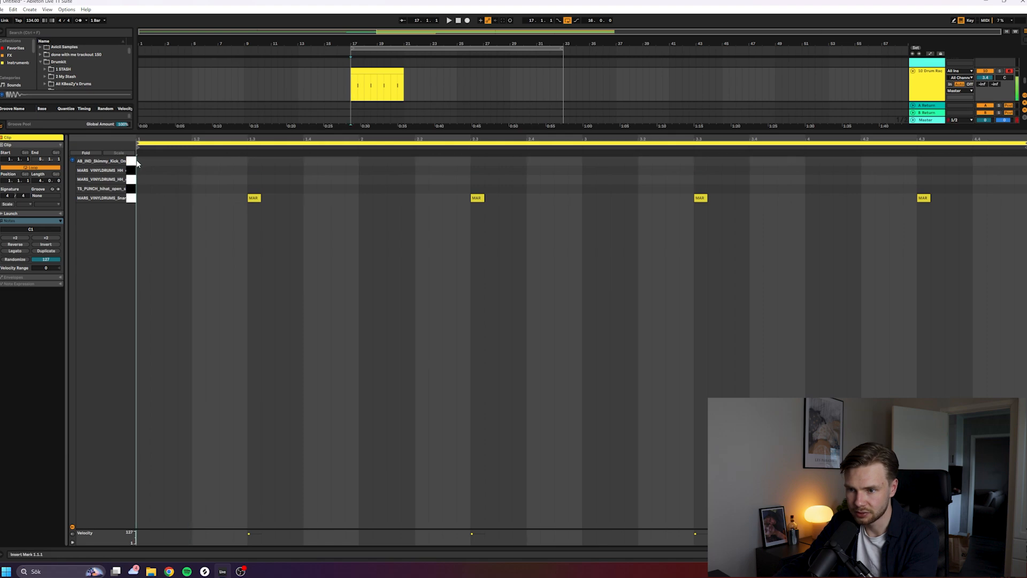
key("space")
double_click(197, 161)
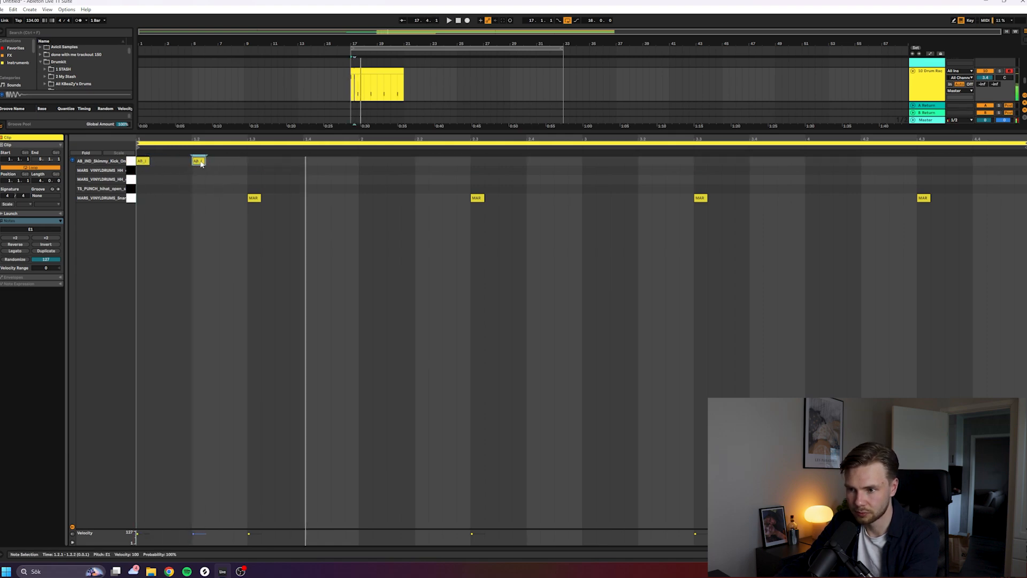
key("Delete")
key("space")
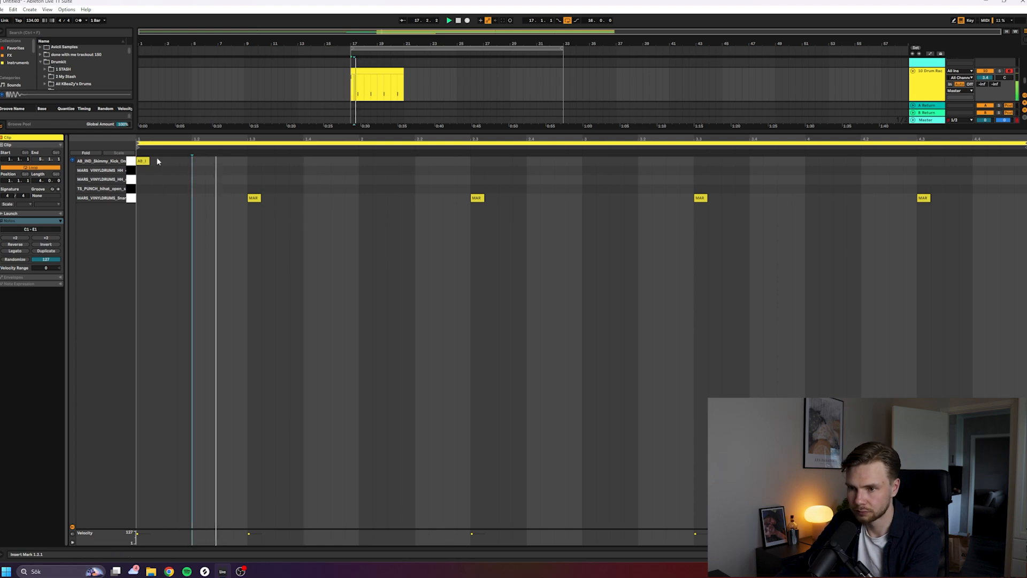
Copy the kick note to 2.1.3 and 2.2, and duplicate the three-note kick pattern to start at 3.1.1.
left_click_drag(142, 161, 394, 162)
left_click_drag(470, 156, 139, 163)
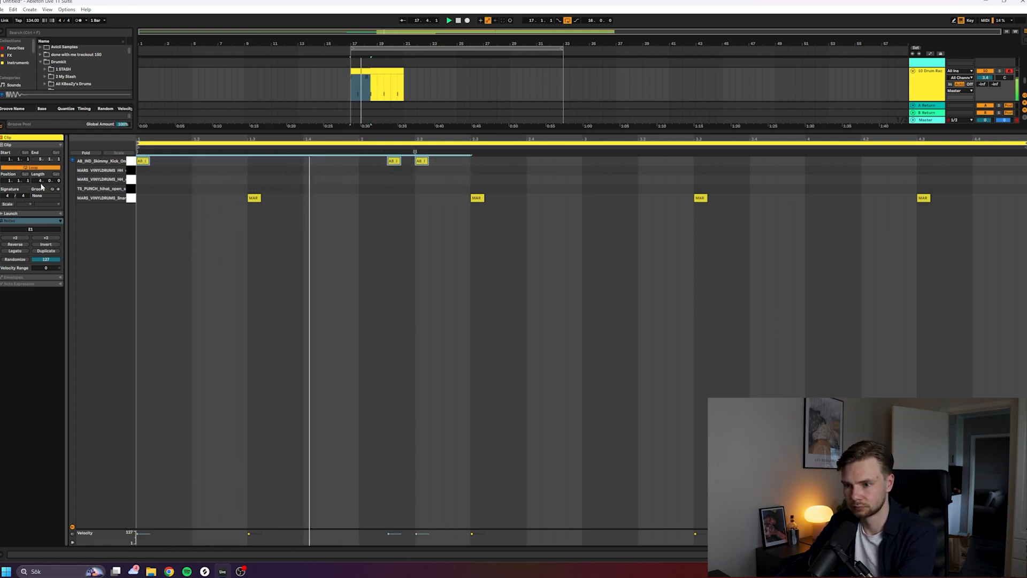
key("ctrl+d")
left_click(478, 161)
left_click_drag(777, 163, 590, 165)
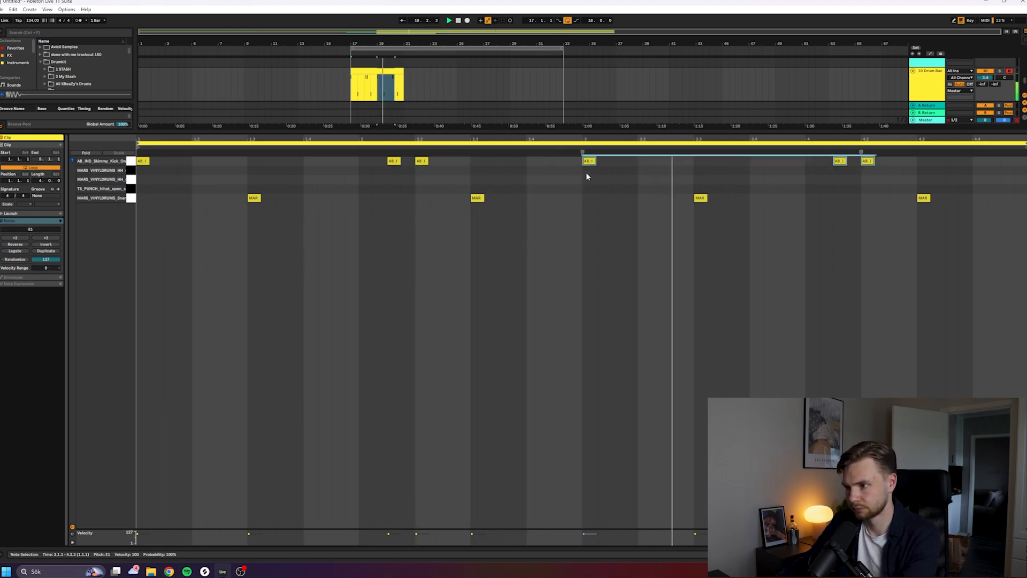
key("space")
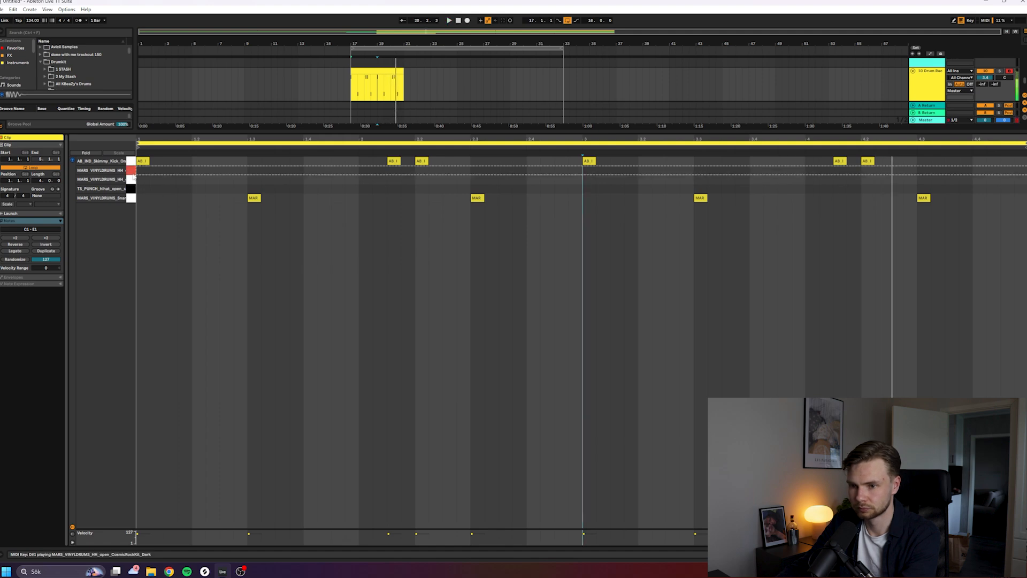
Place closed hi-hat notes on D1 at 1.1.1 and 1.1.3, lowering the second one's velocity to about 65.
left_click(143, 182)
double_click(142, 179)
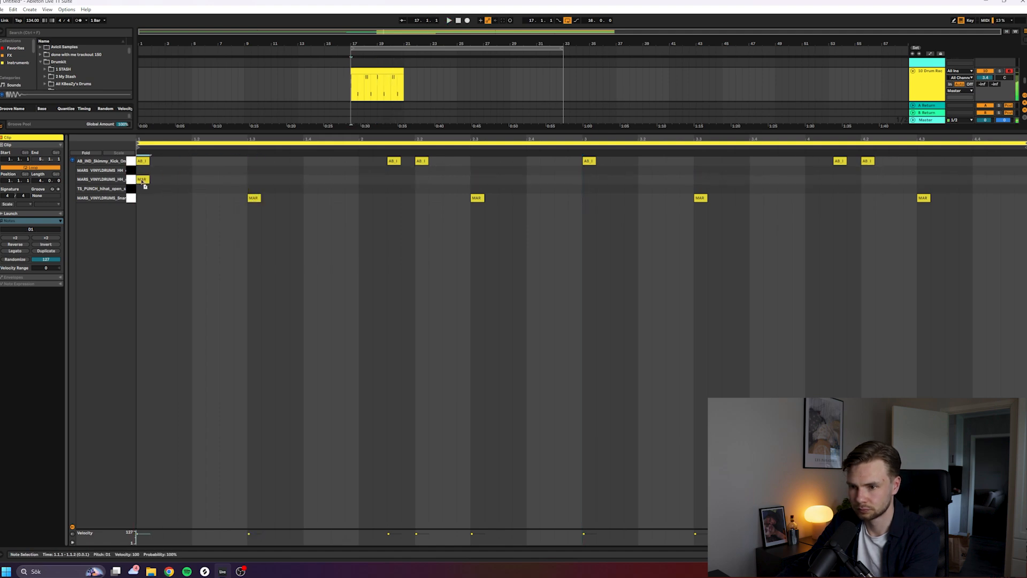
double_click(165, 180)
key("space")
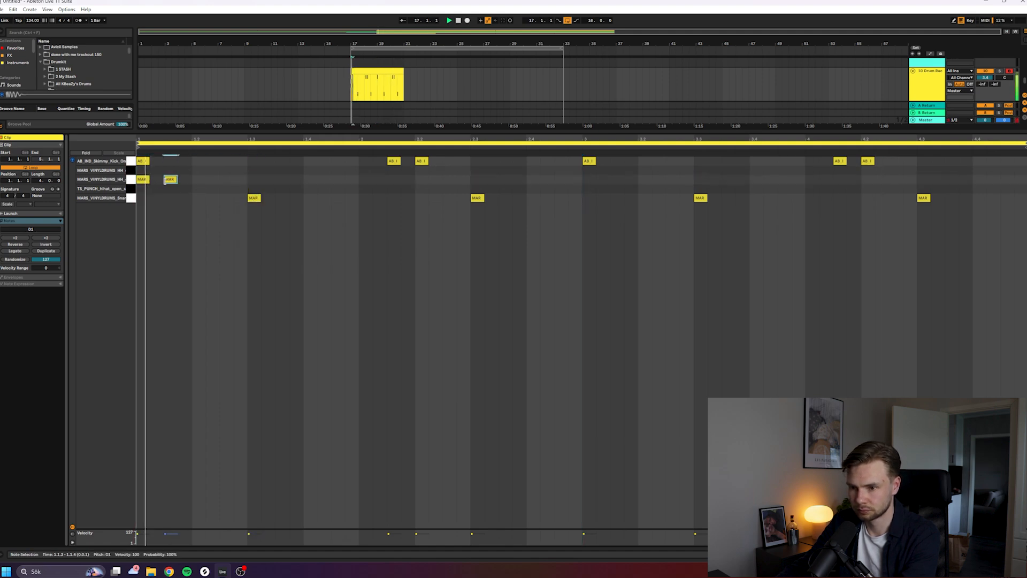
left_click_drag(197, 528, 170, 459)
Duplicate the alternating closed hi-hat pattern across all four bars and shift every hi-hat note slightly late.
left_click_drag(183, 181, 139, 182)
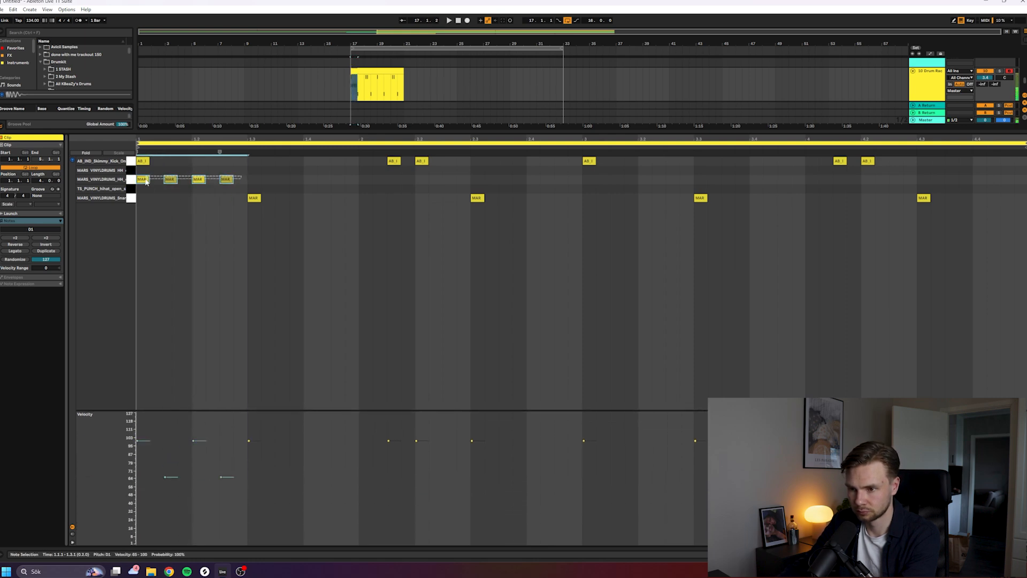
key("ctrl+d")
left_click_drag(358, 183, 137, 184)
key("ctrl+d")
key("ctrl+d")
key("ctrl+d")
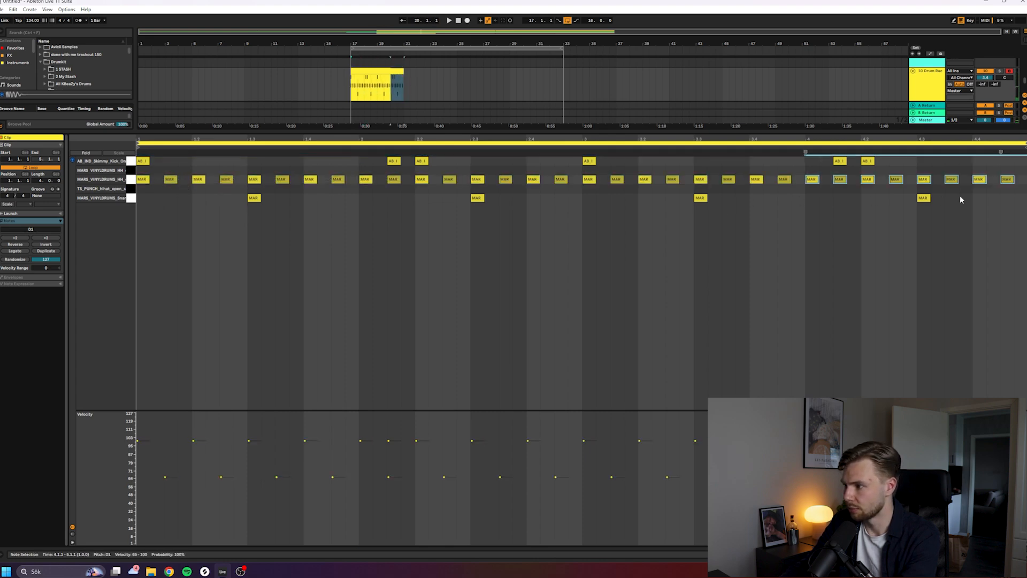
left_click_drag(1022, 180, 144, 180)
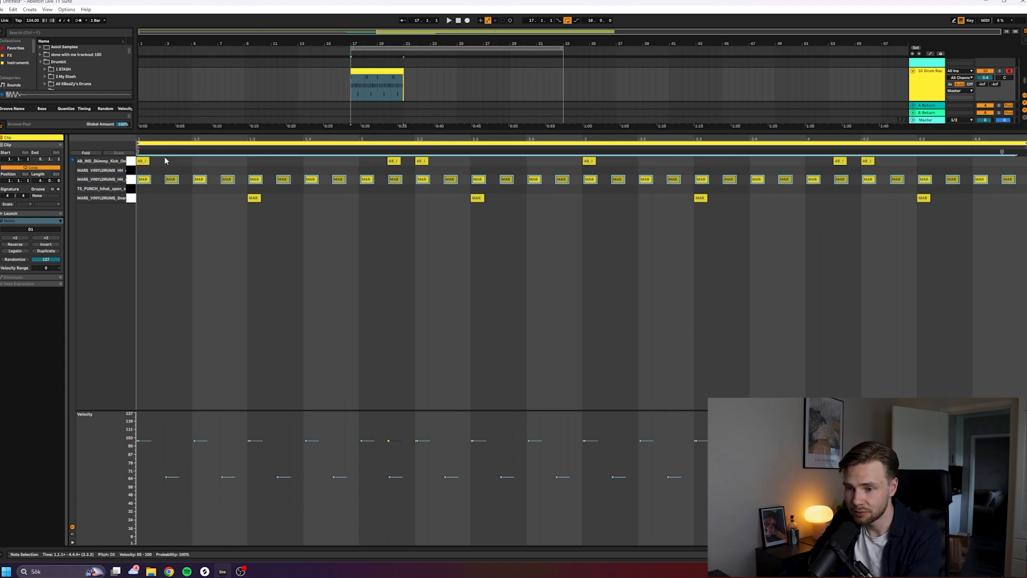
key("space")
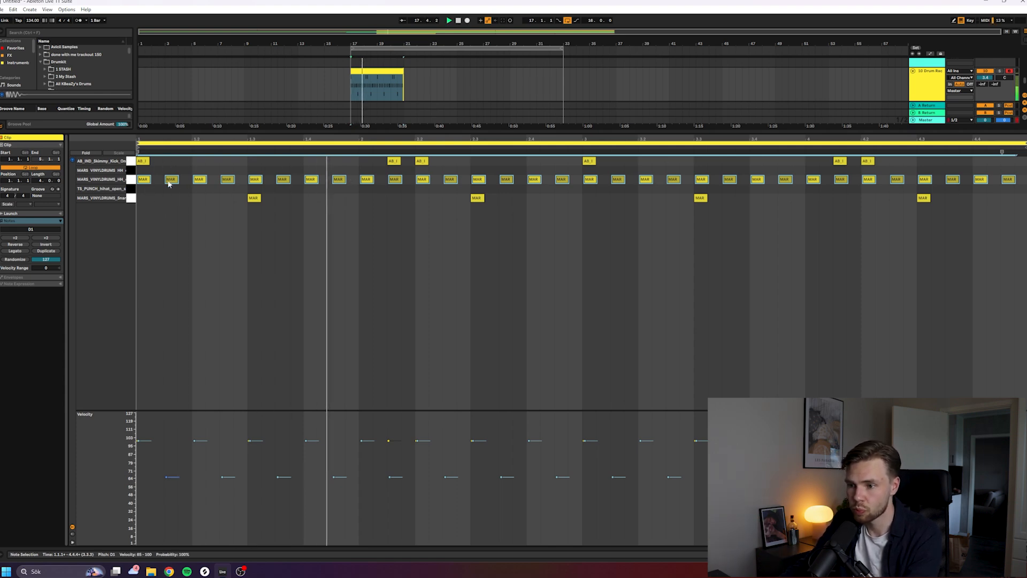
Raise the velocity of the four snare notes to about 118.
left_click_drag(200, 198, 940, 200)
left_click_drag(696, 441, 696, 439)
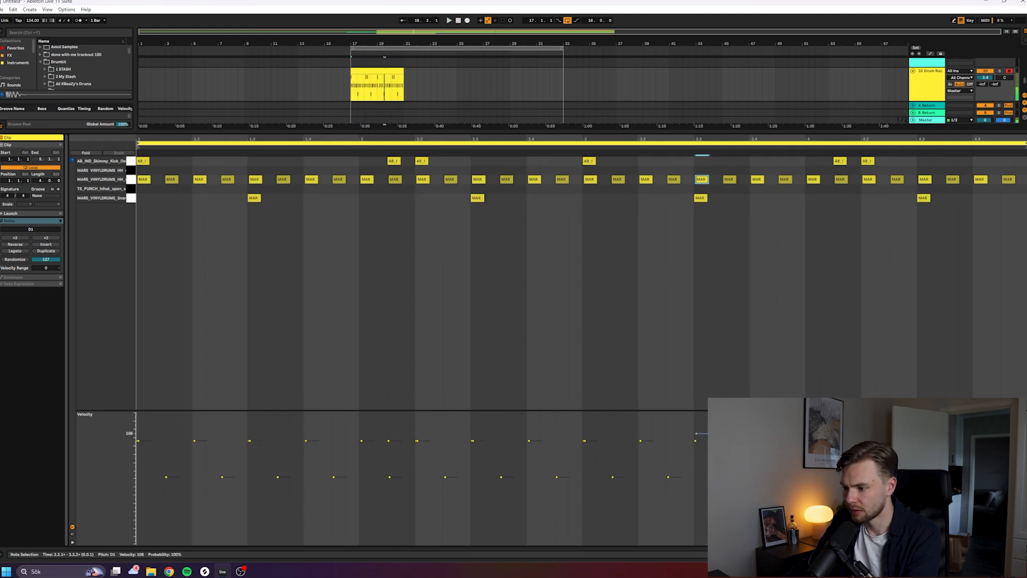
left_click_drag(963, 199, 235, 206)
left_click_drag(249, 441, 249, 424)
left_click(220, 271)
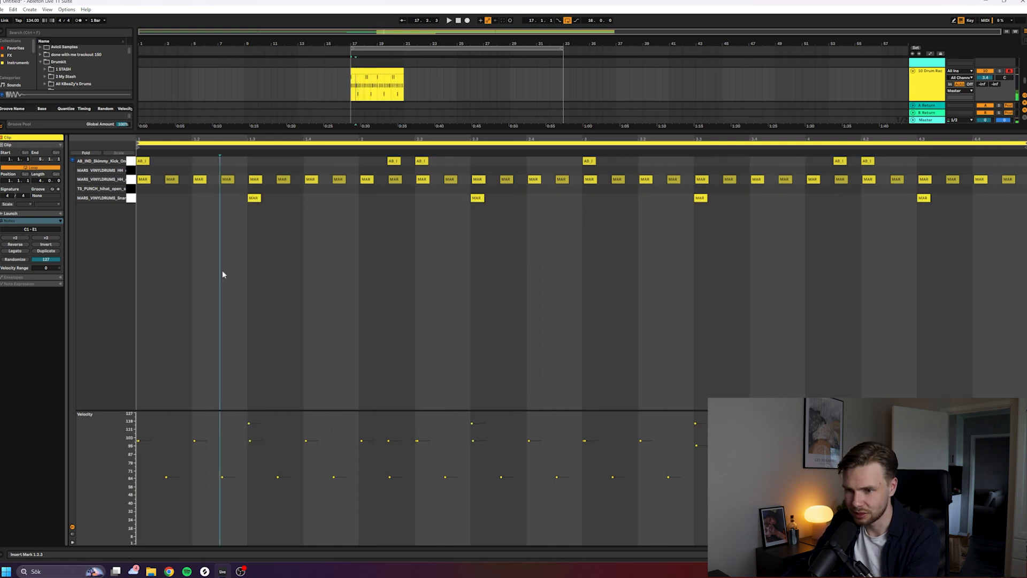
Audition the open hi-hat sounds and place a D#1 open hi-hat note at 1.4.3.
left_click(206, 195)
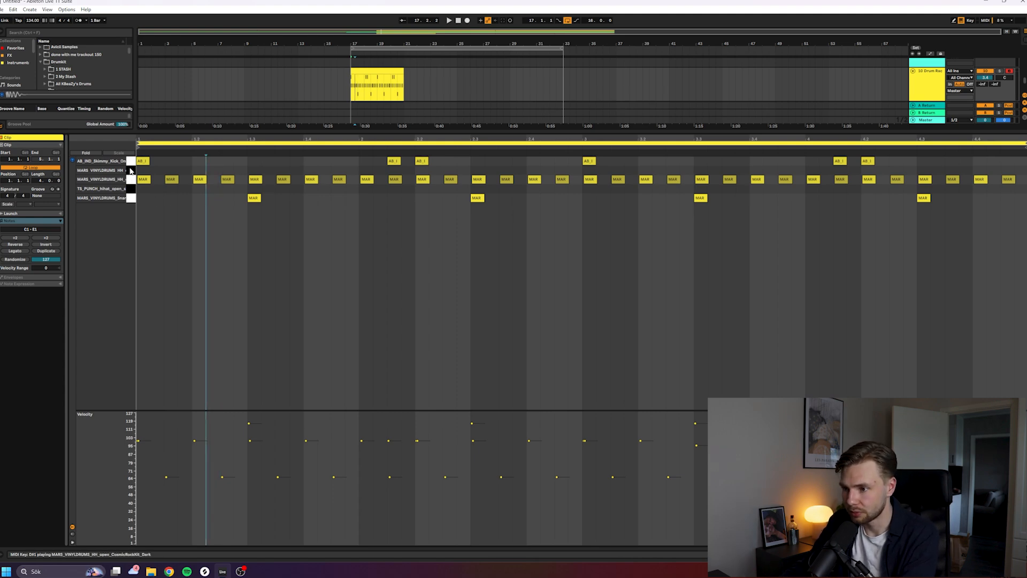
left_click(134, 188)
left_click(255, 199)
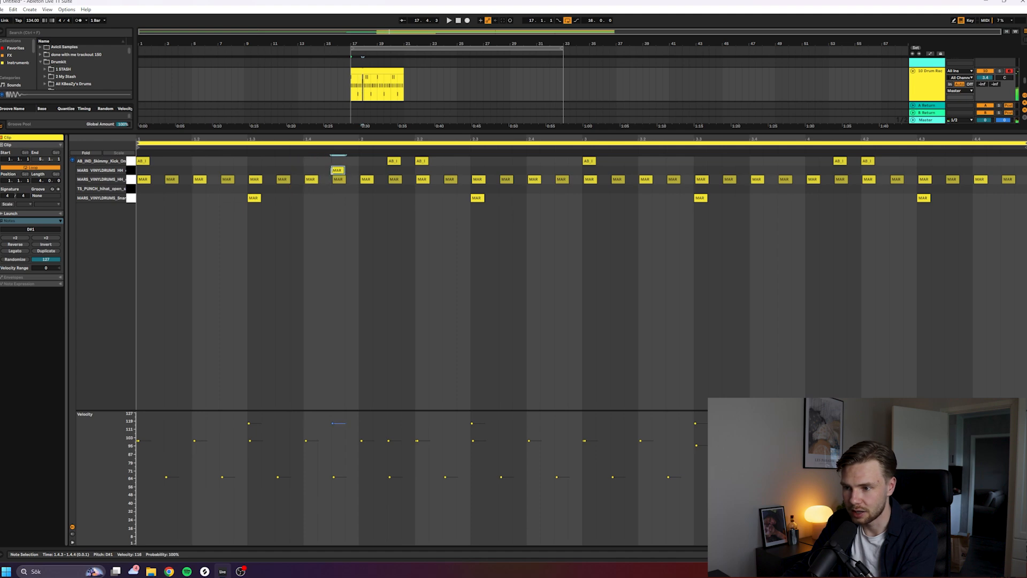
Lower the open hi-hat note at 1.4.3 to velocity 65 and copy it into the last beat of bar 3.
left_click_drag(332, 172, 339, 180)
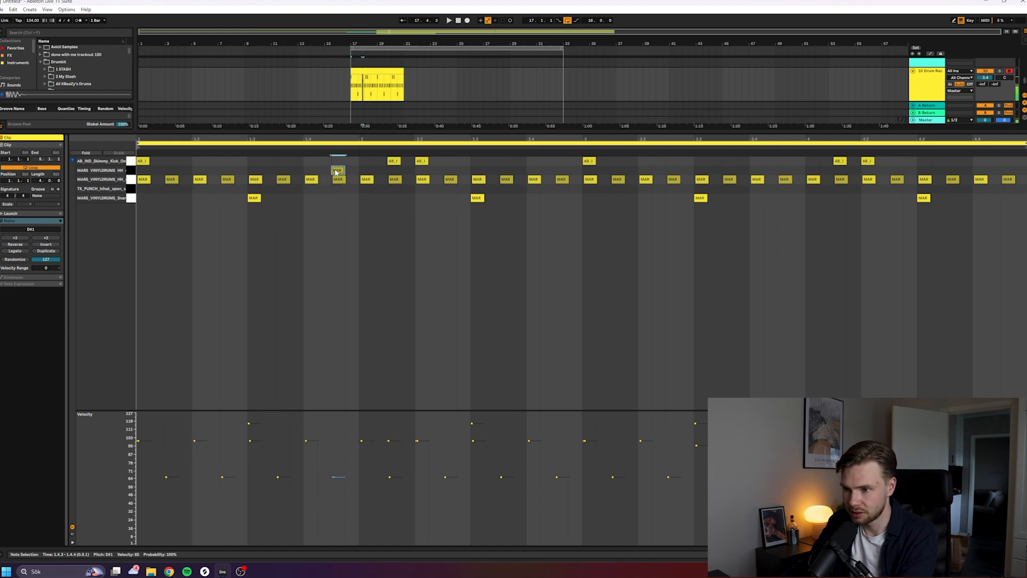
key("space")
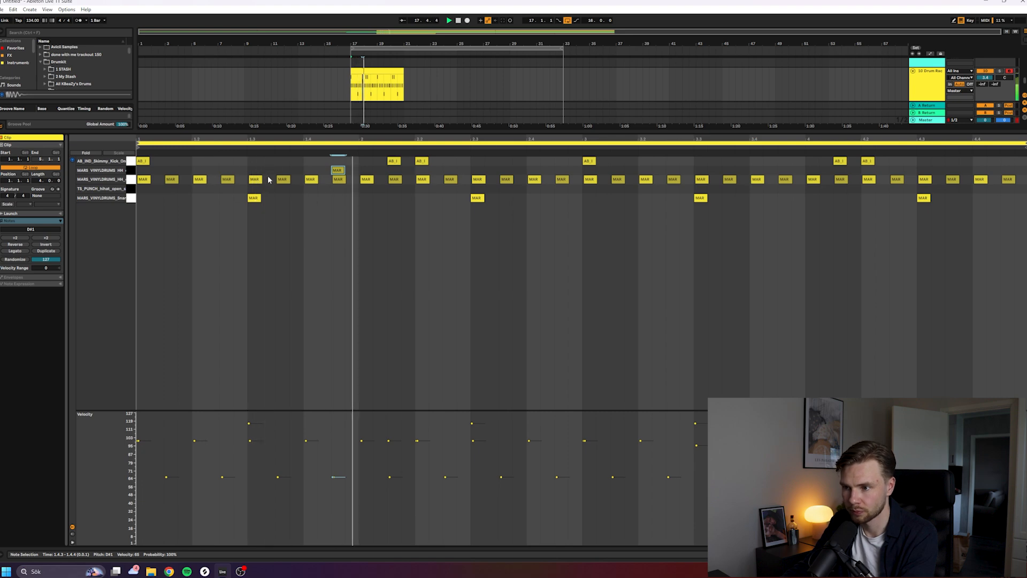
left_click_drag(339, 171, 784, 170)
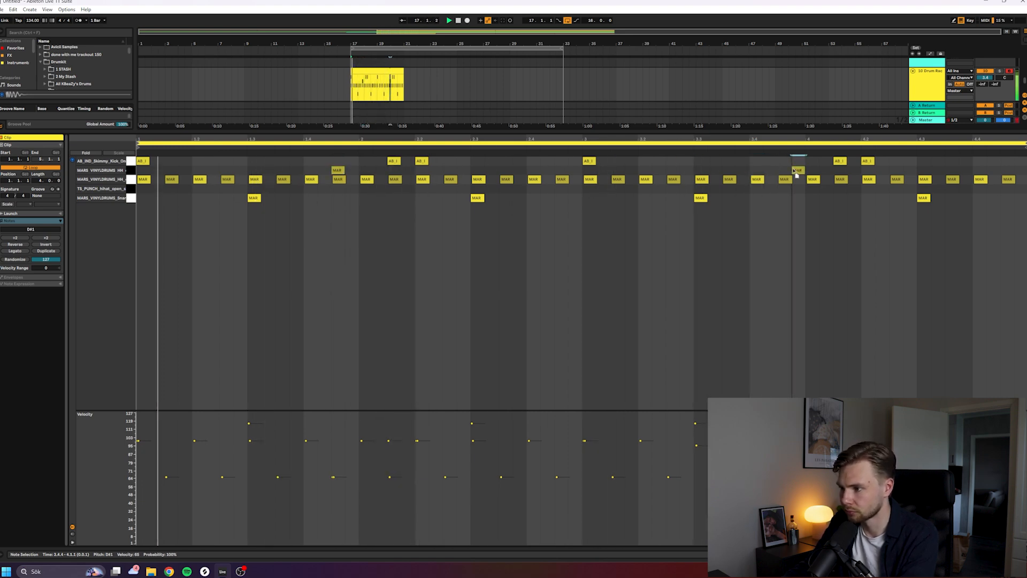
Solo the Drum Rack track and set the closed hi-hat sample's velocity-to-volume amount to 27%.
key("shift+Tab")
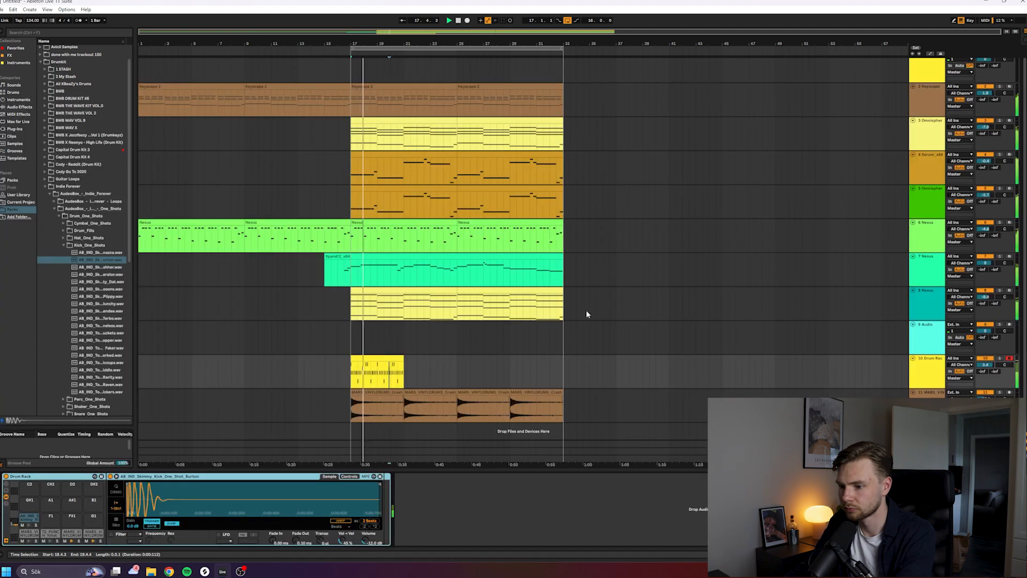
left_click(381, 358)
left_click(999, 359)
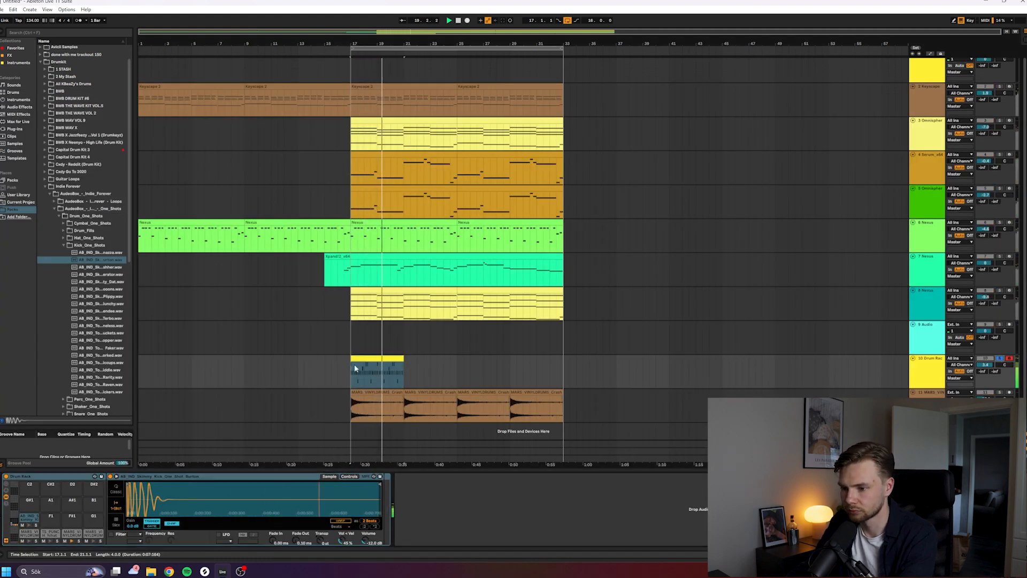
left_click(73, 534)
key("space")
key("space")
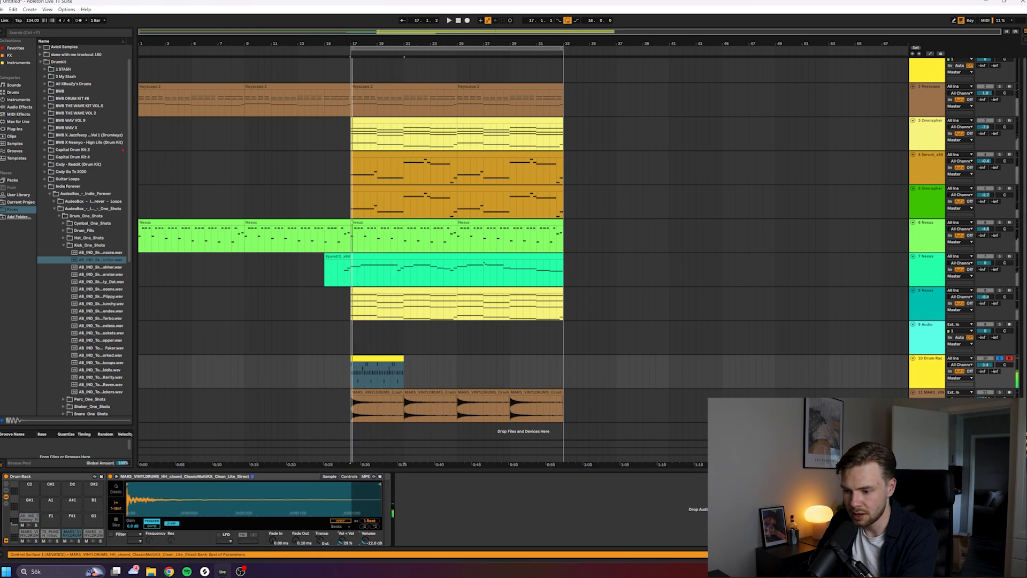
key("space")
left_click_drag(343, 541, 343, 543)
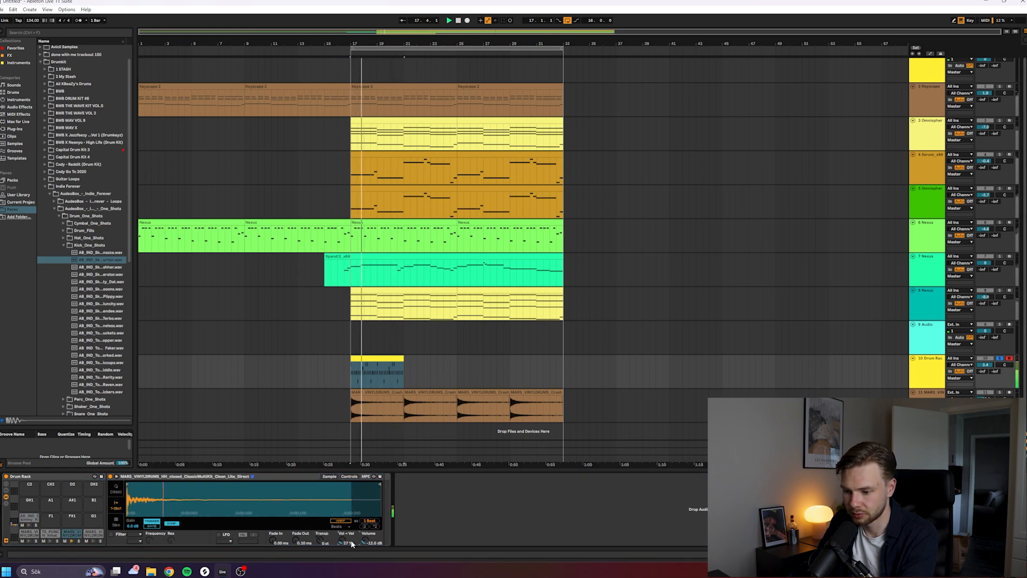
Give the closed hi-hat about 22% random panning and pan the open hi-hat to 20R.
left_click(351, 476)
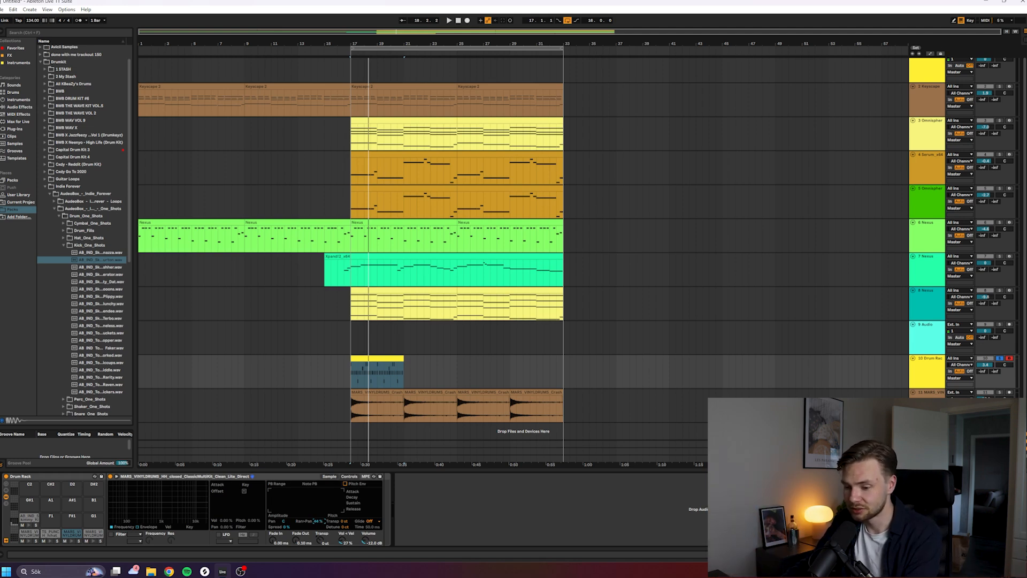
left_click(358, 381)
key("space")
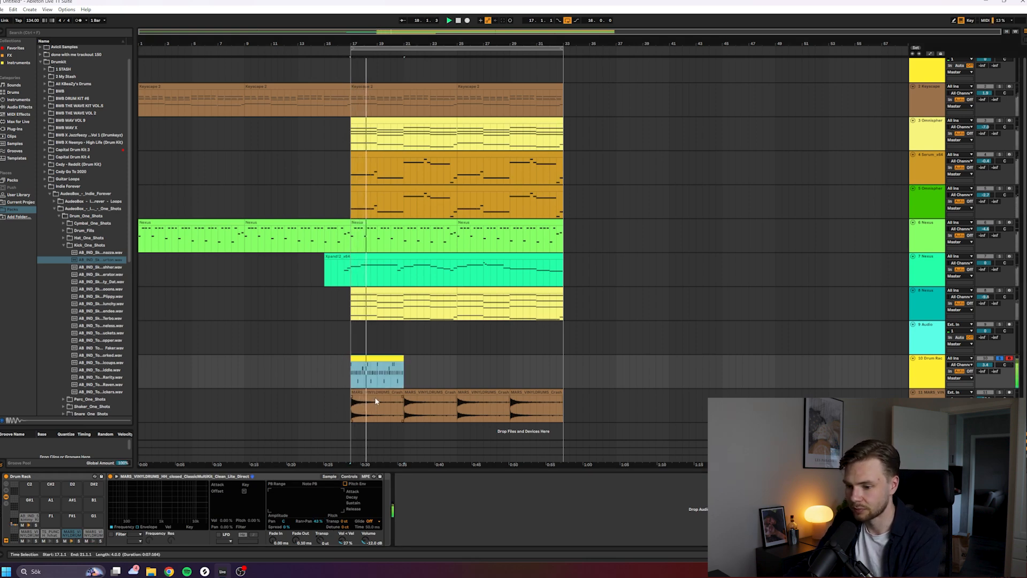
left_click(319, 521)
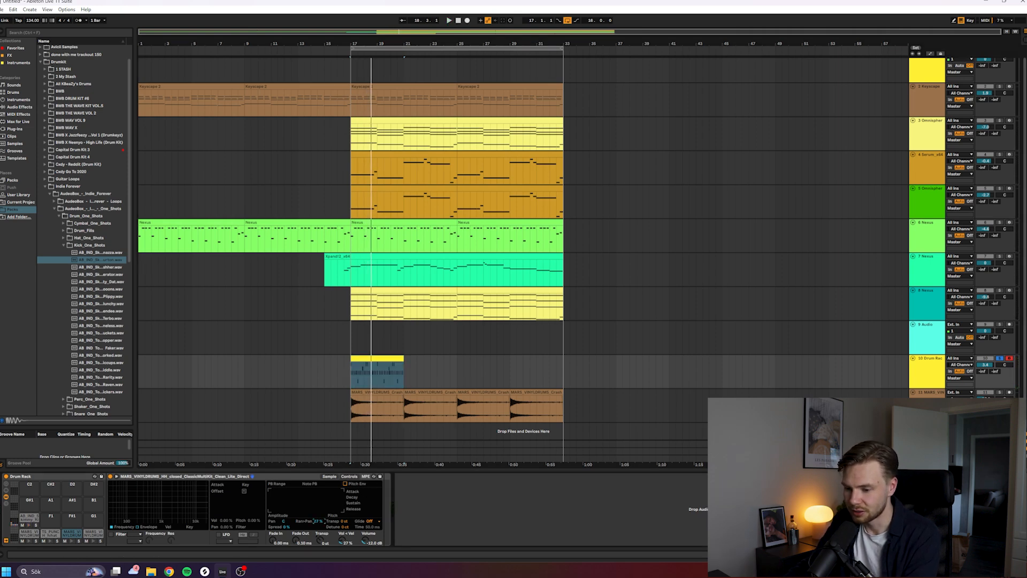
key("space")
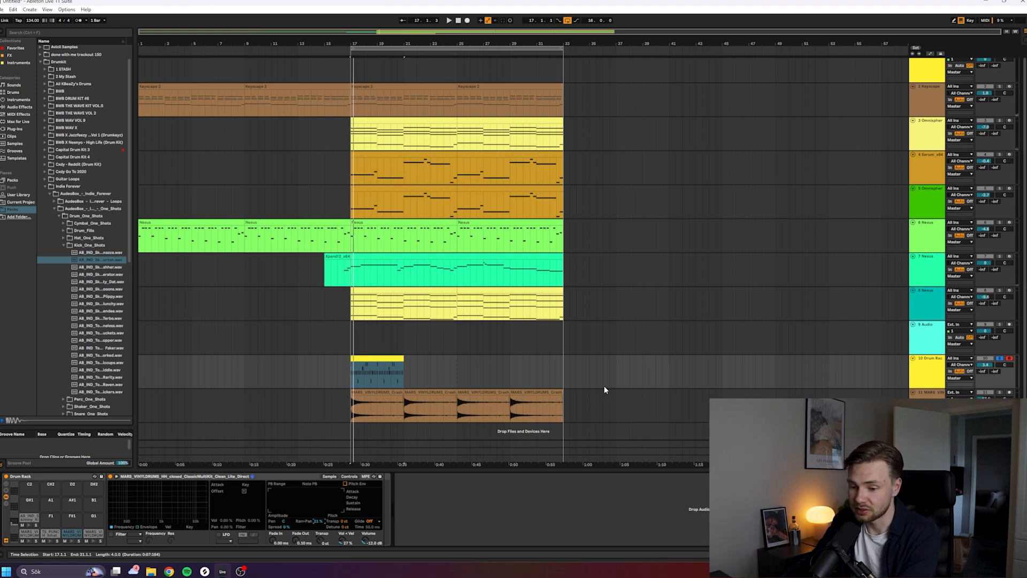
key("space")
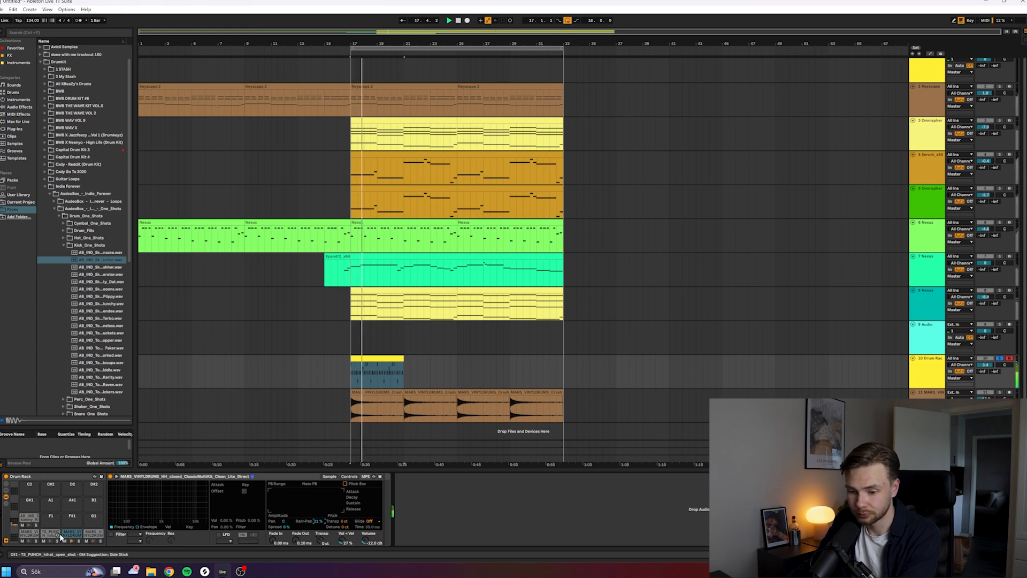
left_click(91, 534)
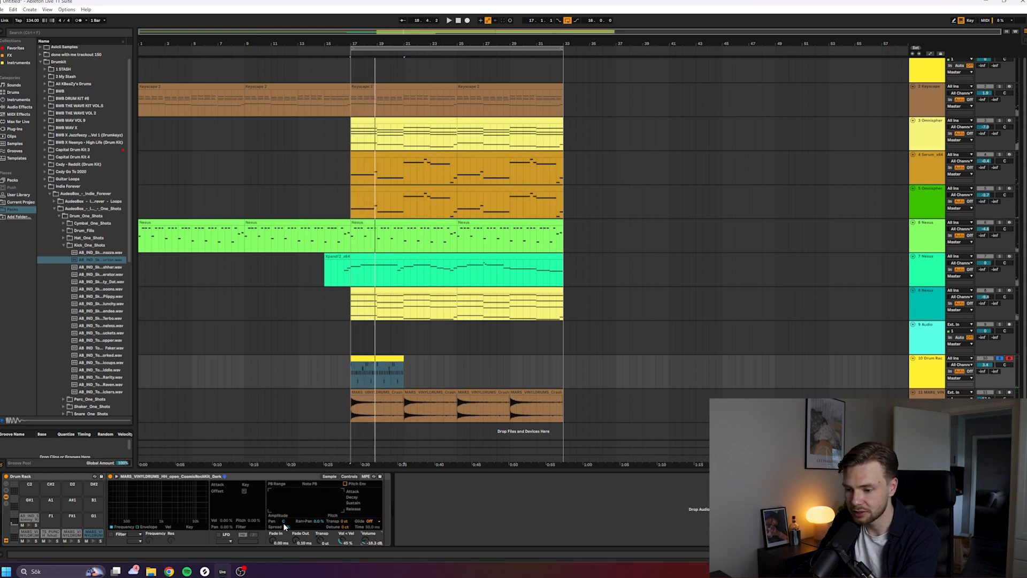
key("space")
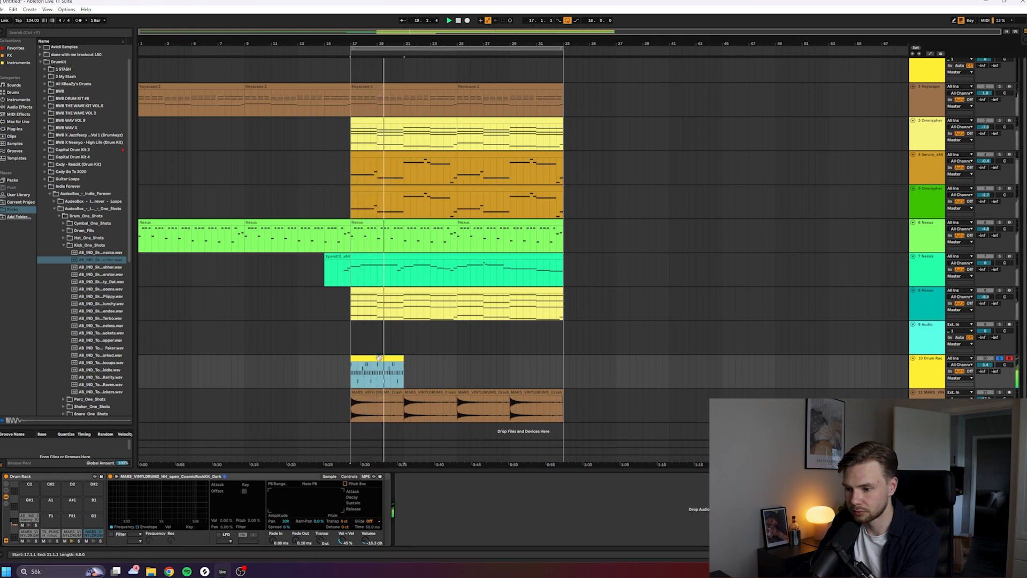
Duplicate the four-bar drum clip three times so the pattern fills bars 17 to 33.
key("ctrl+d")
key("ctrl+d")
key("ctrl+d")
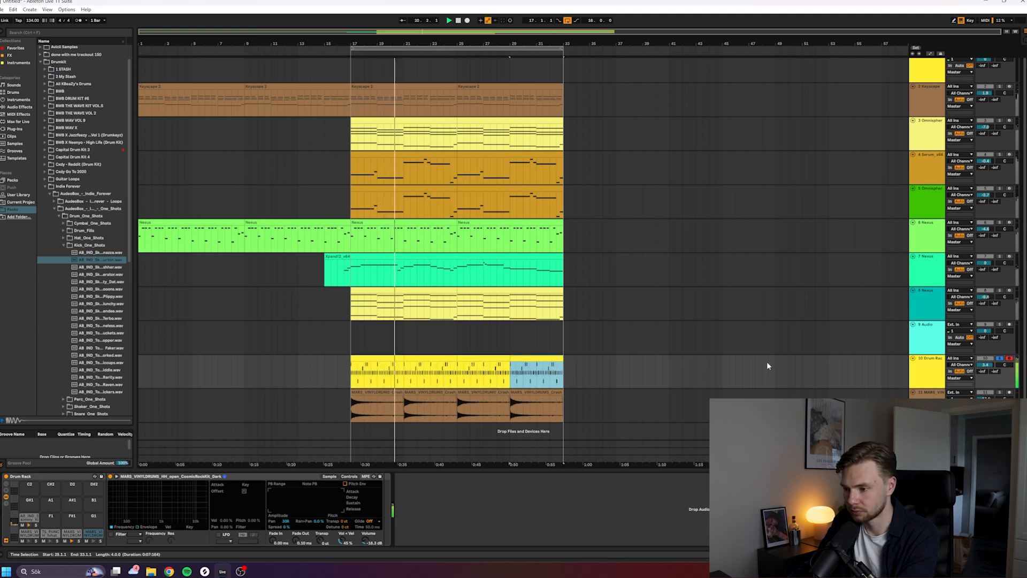
left_click(1000, 359)
left_click(1000, 359)
Add a Saturator to the Drum Rack track and set its curve type to Medium Curve.
left_click(936, 367)
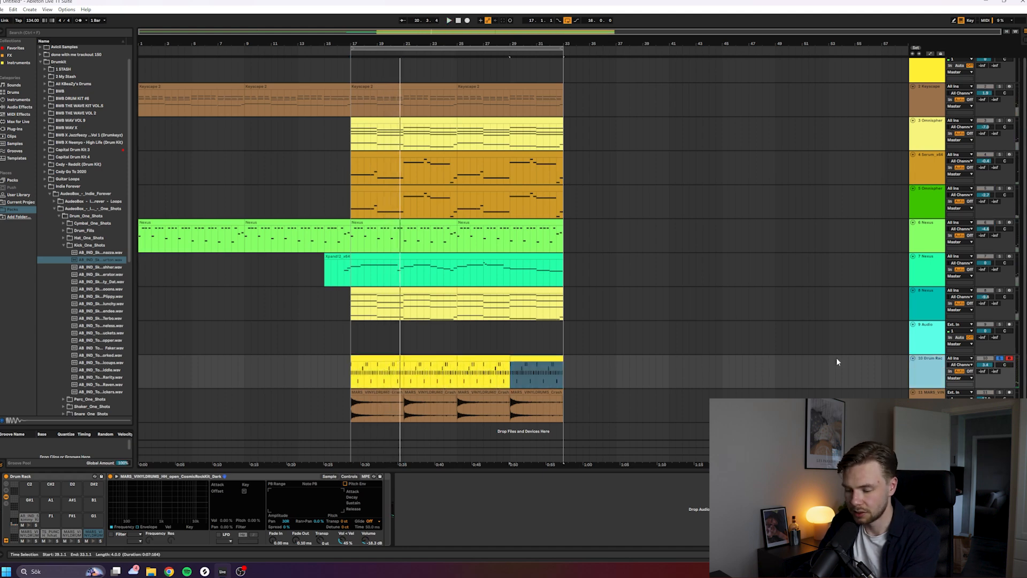
key("ctrl+f")
type("satura")
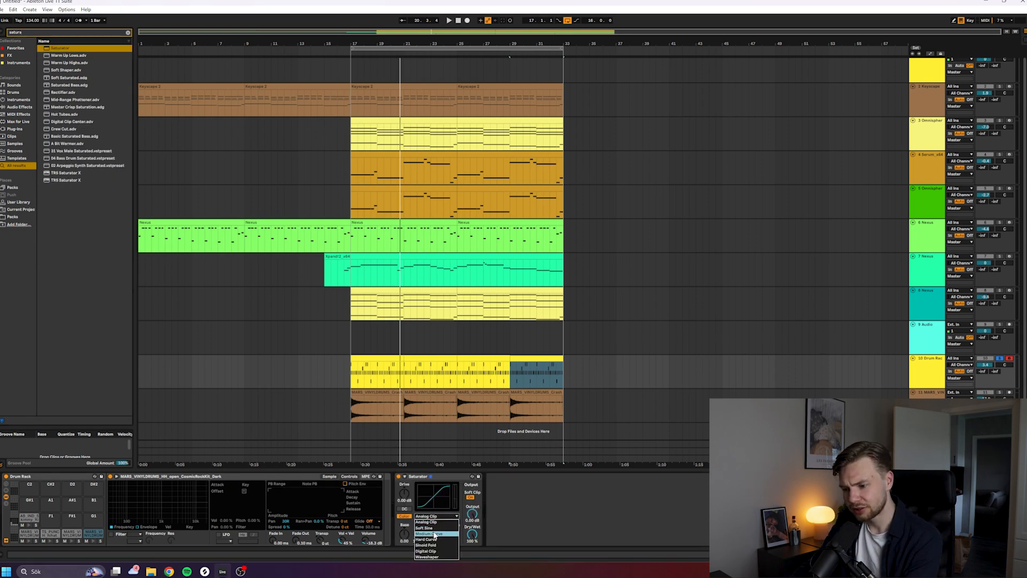
left_click(432, 533)
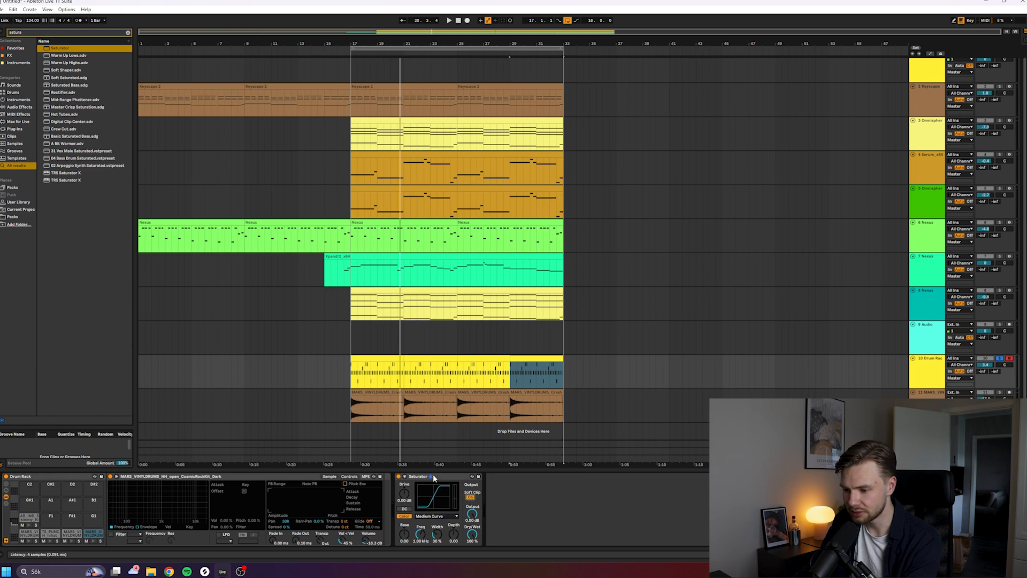
Compare the Saturator's curve types and drive amounts during playback, returning to Medium Curve with 0 dB drive.
key("space")
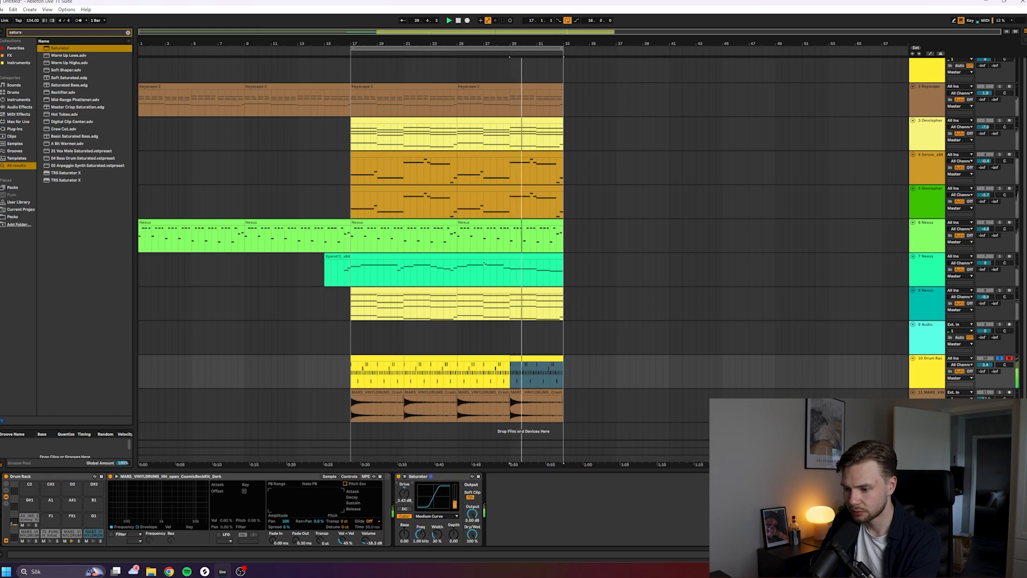
left_click(438, 516)
left_click(412, 510)
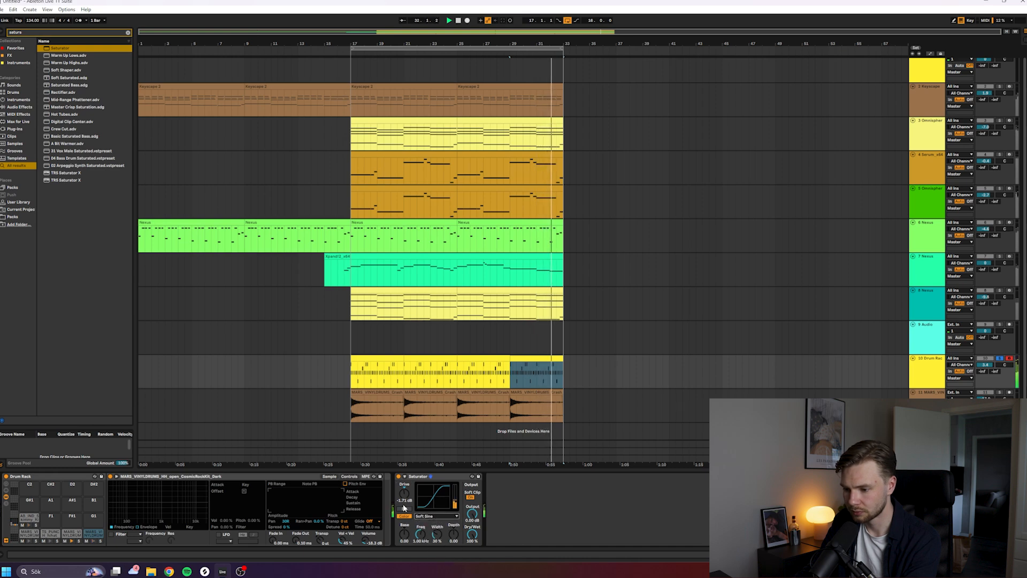
left_click(435, 515)
left_click(430, 522)
left_click(429, 516)
left_click(429, 528)
left_click(428, 517)
left_click(428, 539)
left_click(427, 517)
left_click(429, 534)
double_click(403, 494)
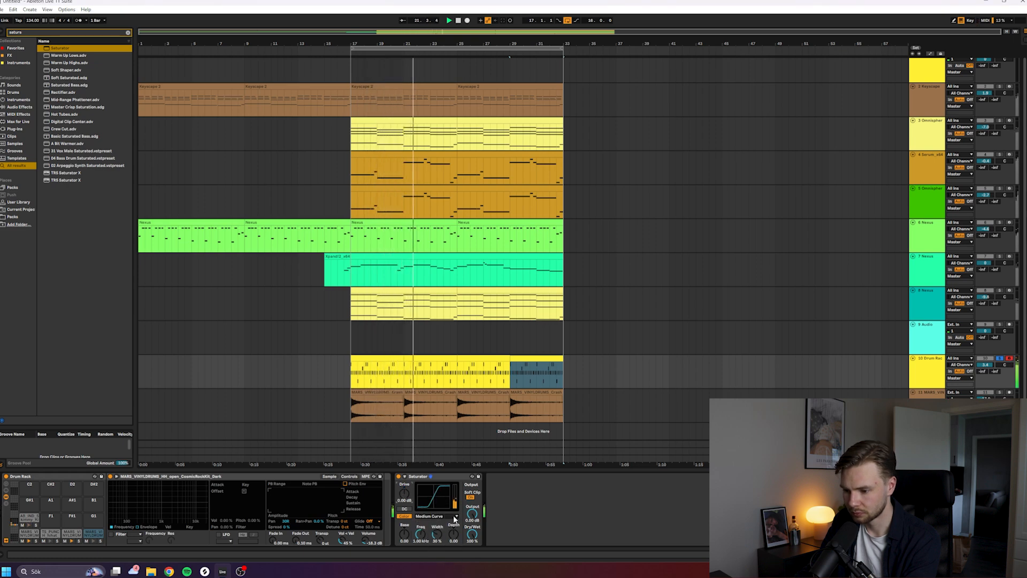
Set the Saturator's Width to 14% and adjust the drum track's volume while playing the full mix from bar 17.
left_click_drag(437, 534, 437, 541)
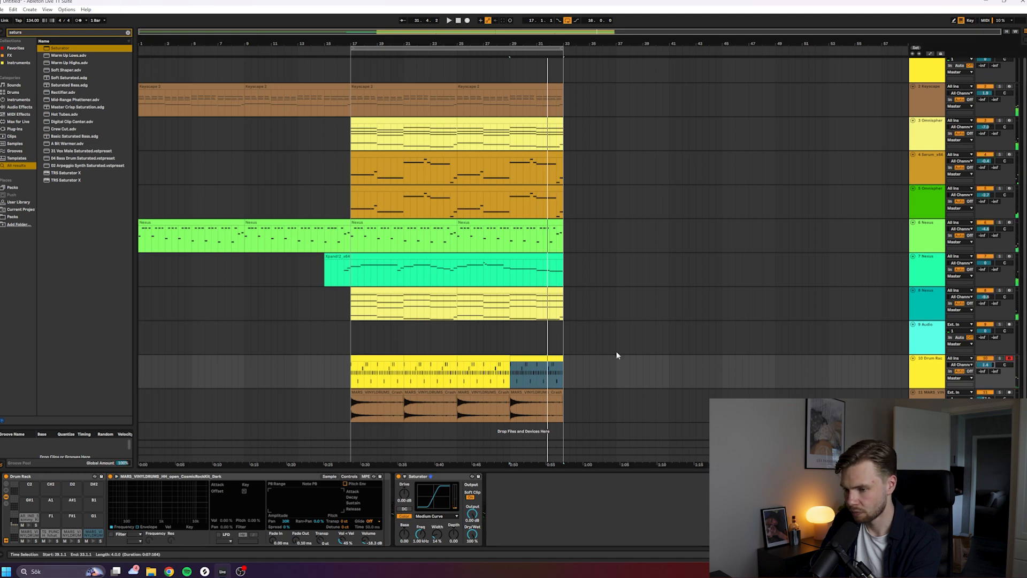
left_click(343, 335)
key("space")
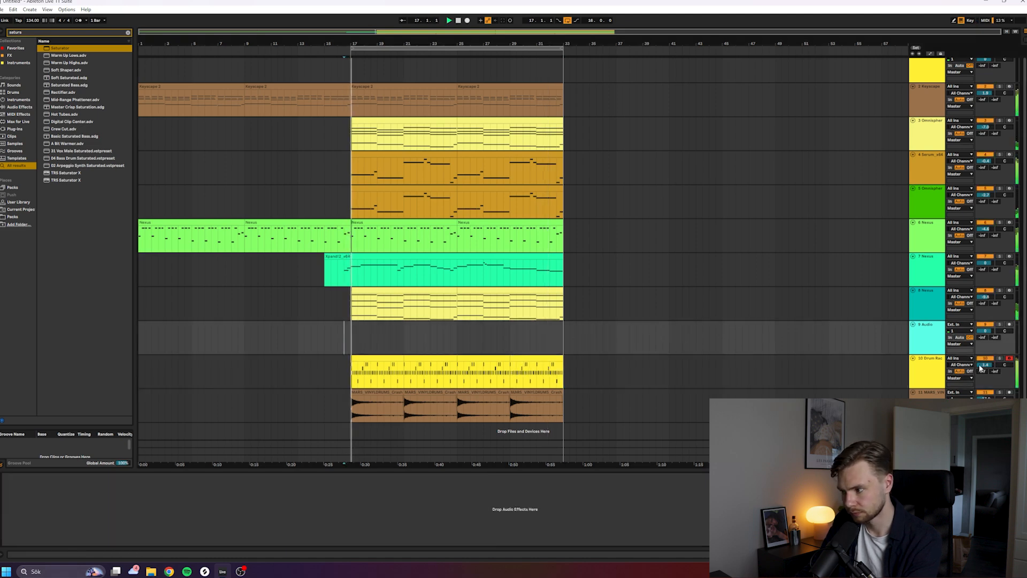
left_click(621, 368)
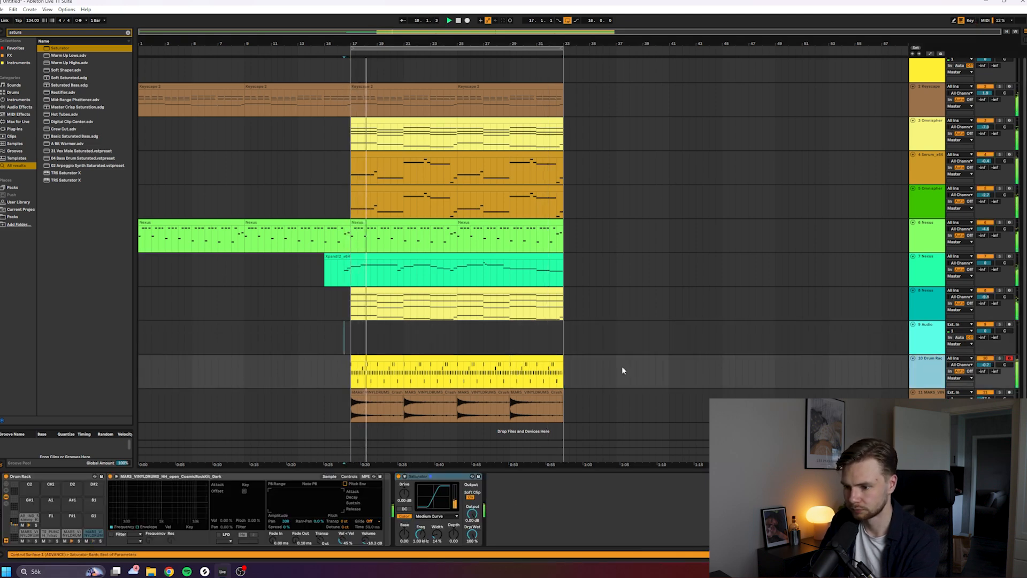
Bring the open hi-hat's pan closer to center and lower its sample volume.
left_click(442, 360)
left_click(378, 364)
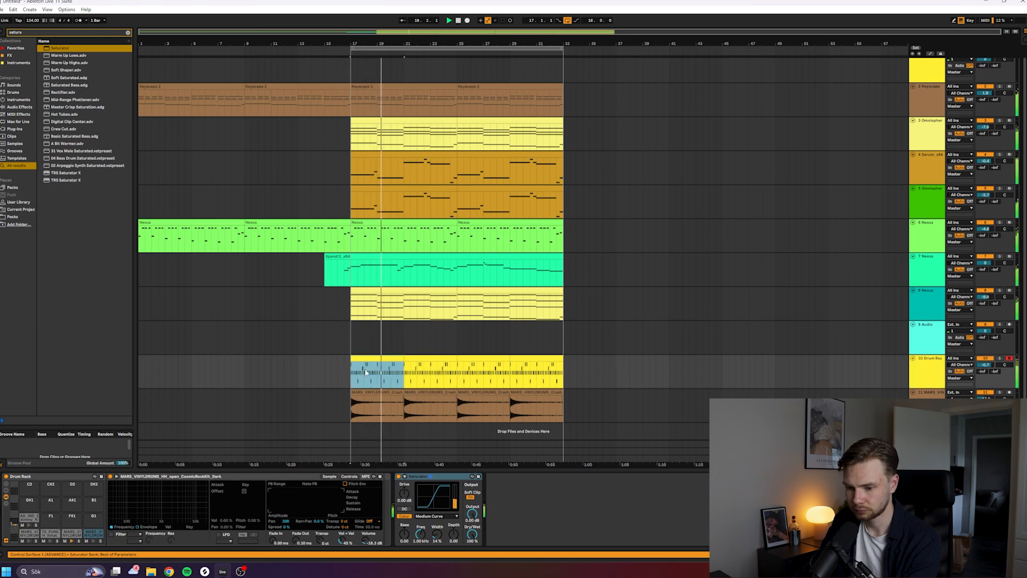
left_click(95, 534)
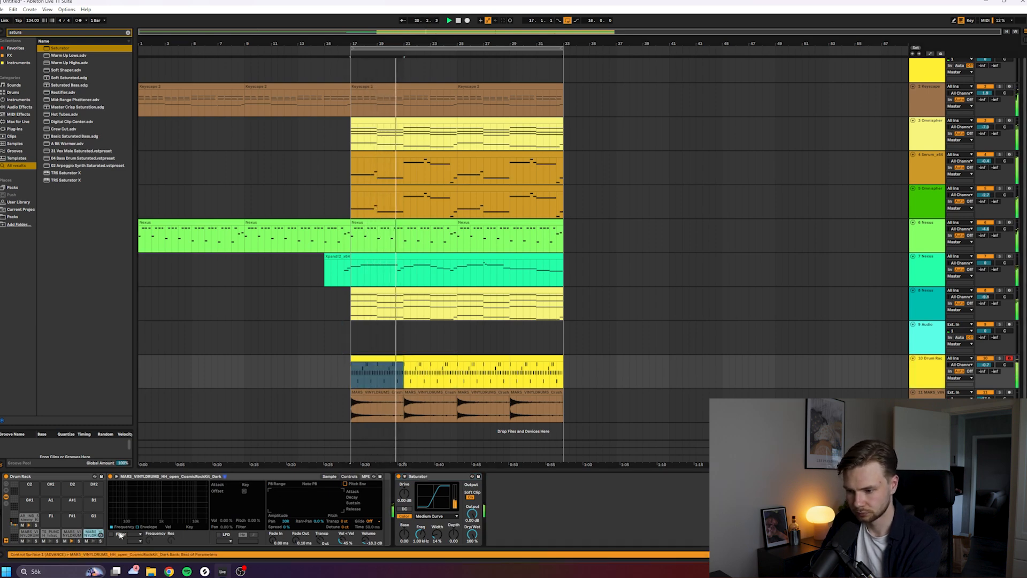
left_click_drag(286, 522, 286, 531)
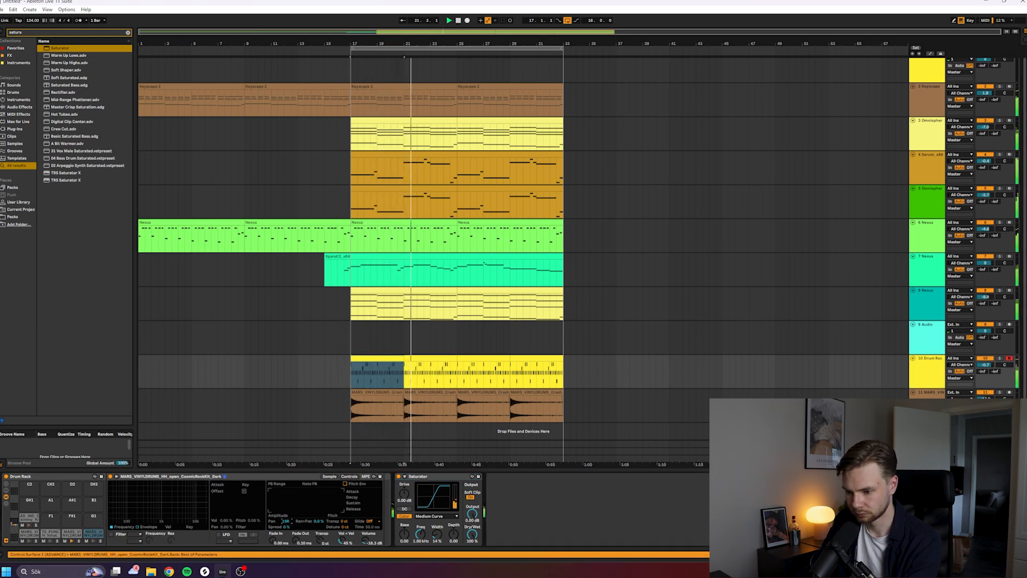
left_click_drag(364, 540, 364, 546)
left_click_drag(287, 522, 286, 528)
key("shift+Tab")
key("shift+Tab")
Switch to Splice and open the sample library's Sounds collection.
left_click(930, 393)
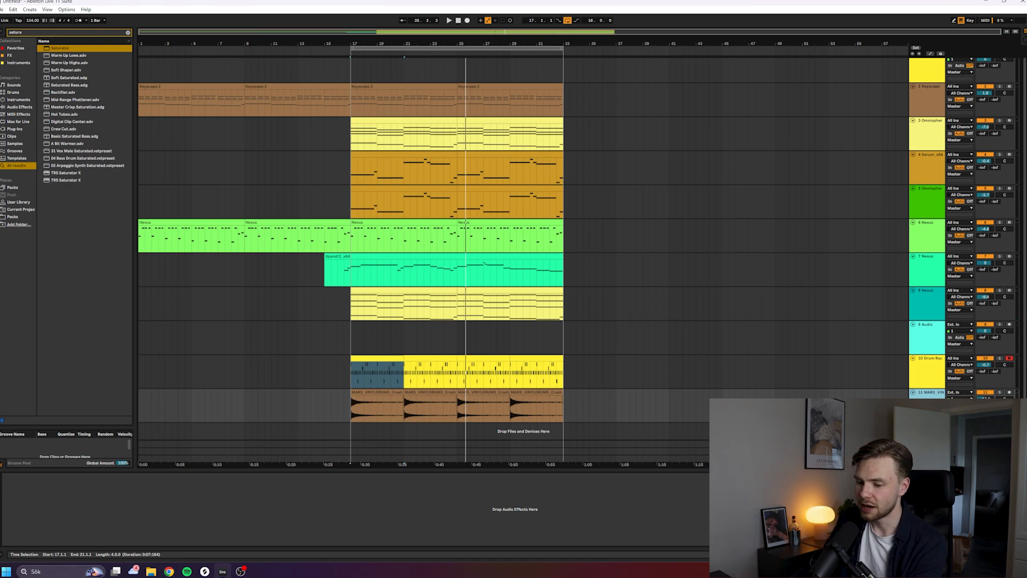
left_click(204, 573)
left_click_drag(688, 67, 606, 73)
left_click(662, 70)
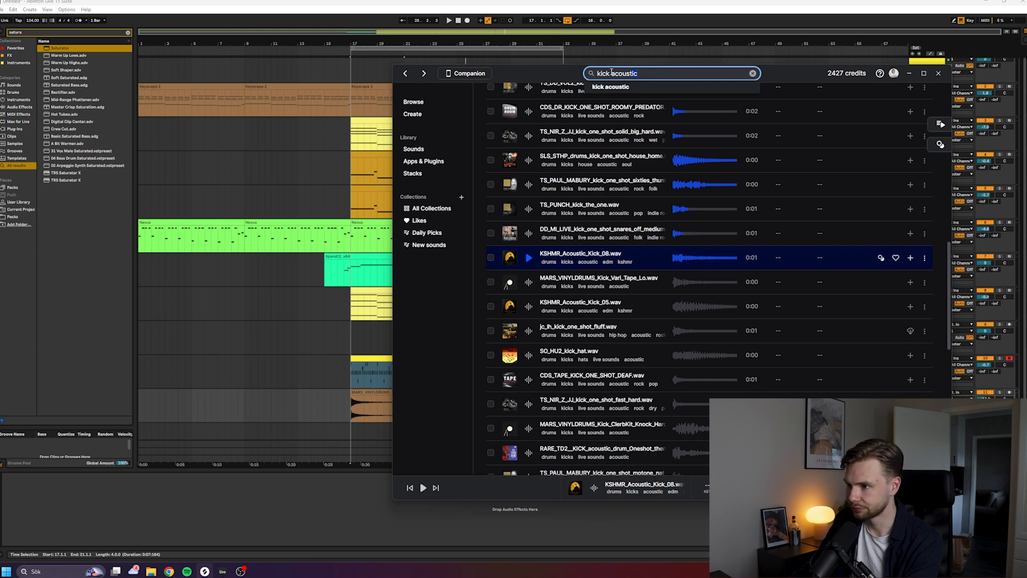
left_click(420, 150)
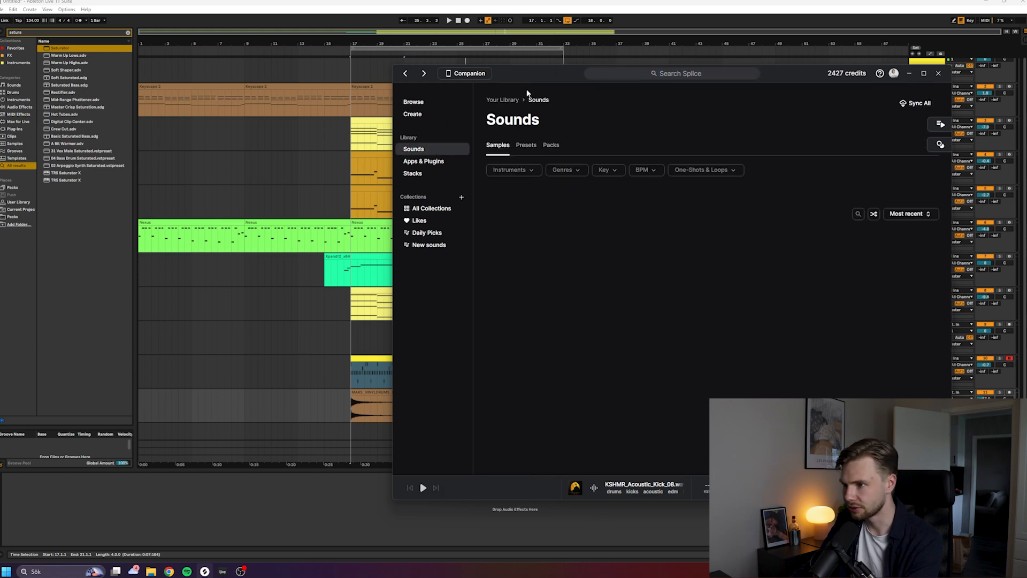
left_click_drag(511, 71, 406, 68)
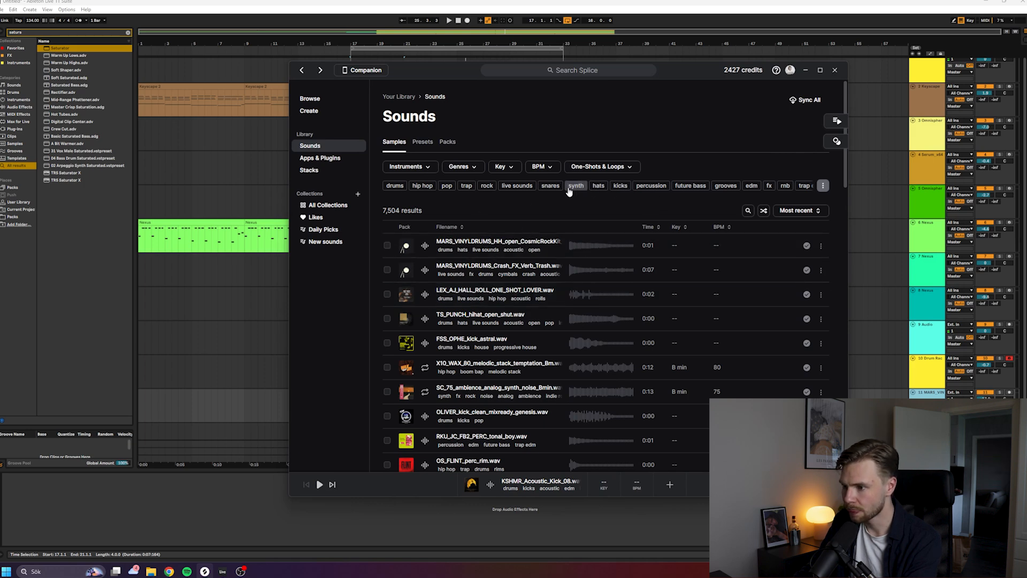
Find a clap sample among the library sounds and filter the list by the claps tag.
scroll(425, 332, "down", 2)
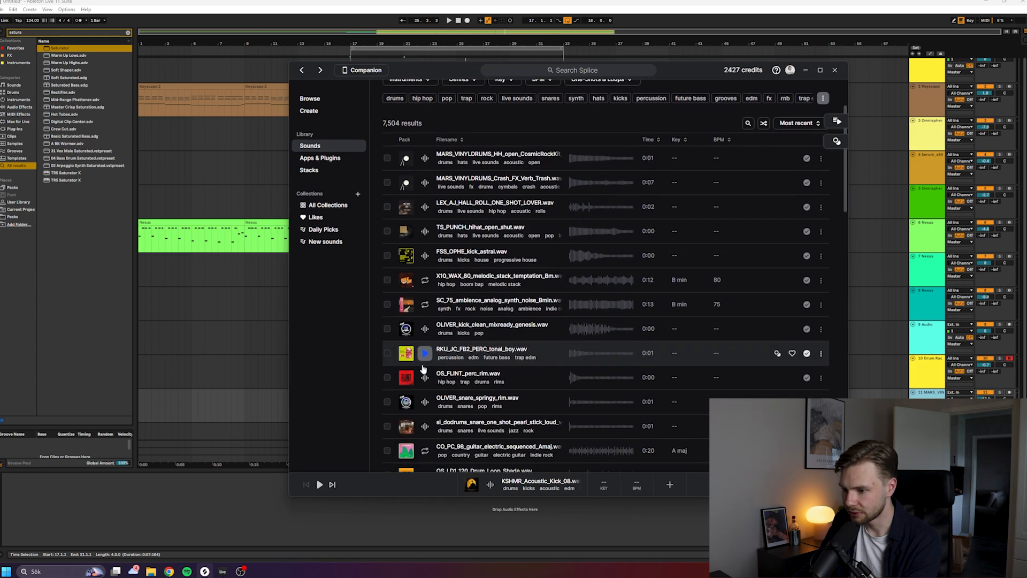
scroll(423, 367, "down", 3)
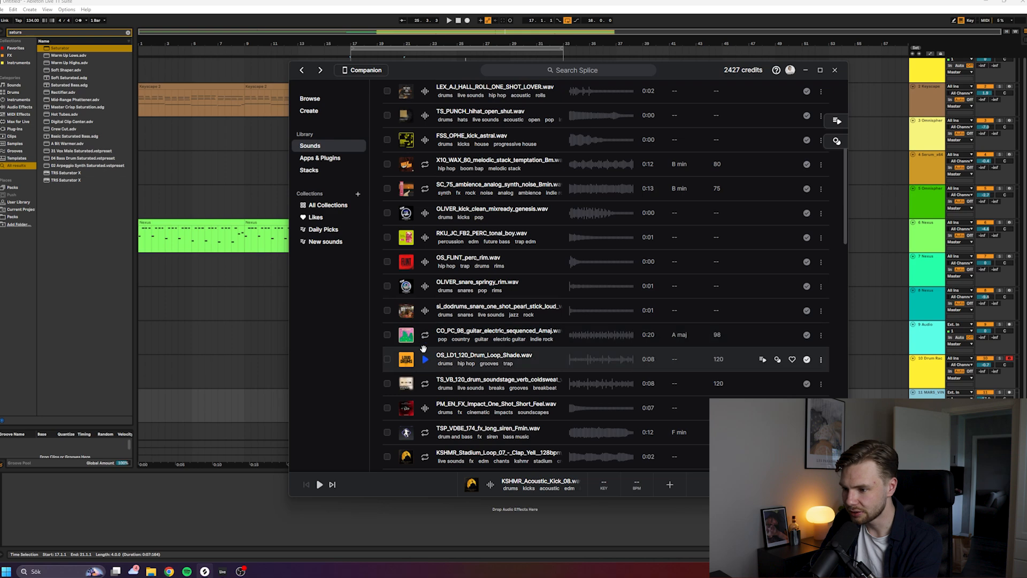
scroll(431, 353, "down", 2)
scroll(433, 364, "down", 4)
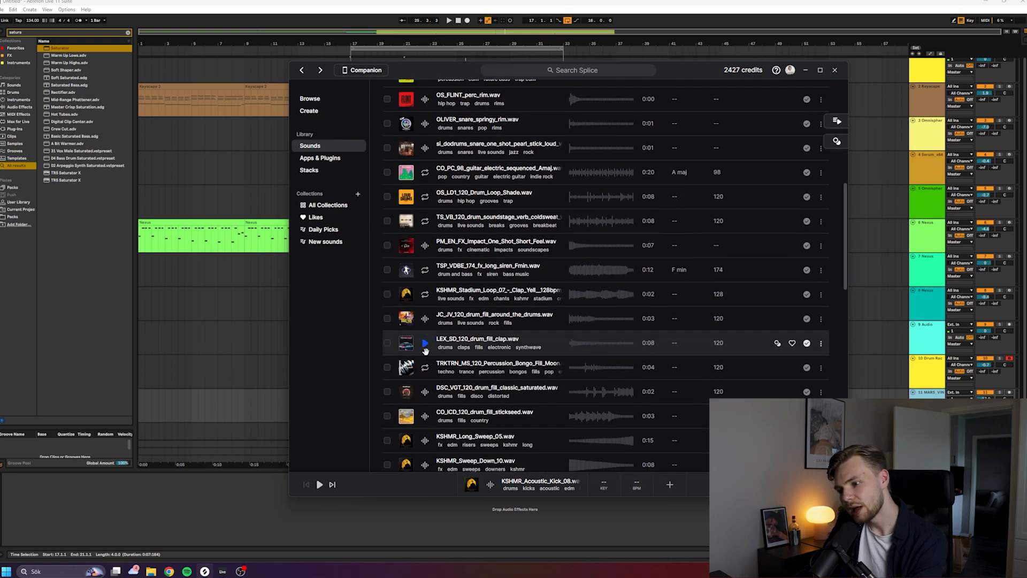
scroll(427, 357, "down", 4)
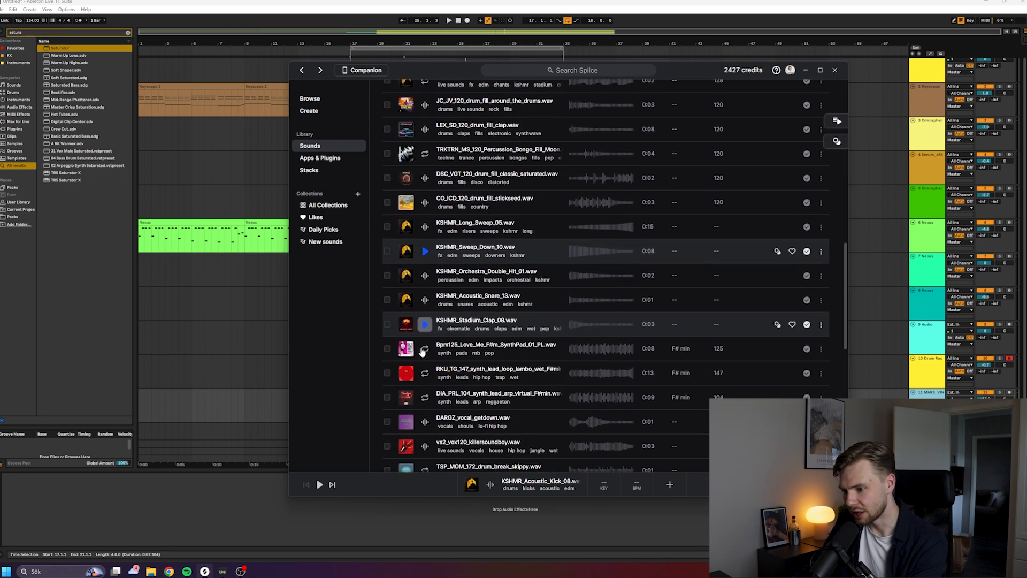
scroll(420, 348, "down", 5)
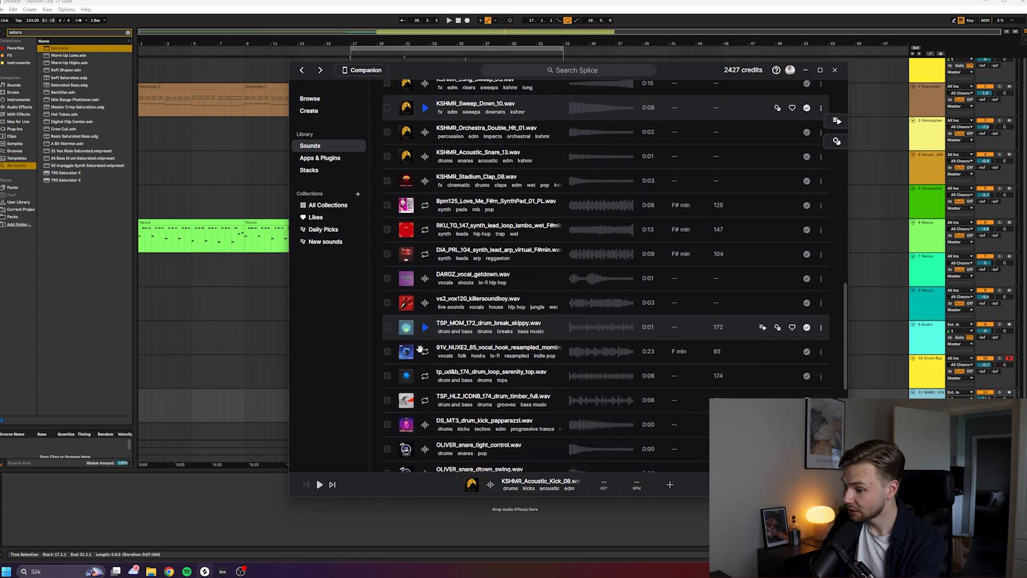
scroll(419, 351, "down", 2)
left_click(463, 336)
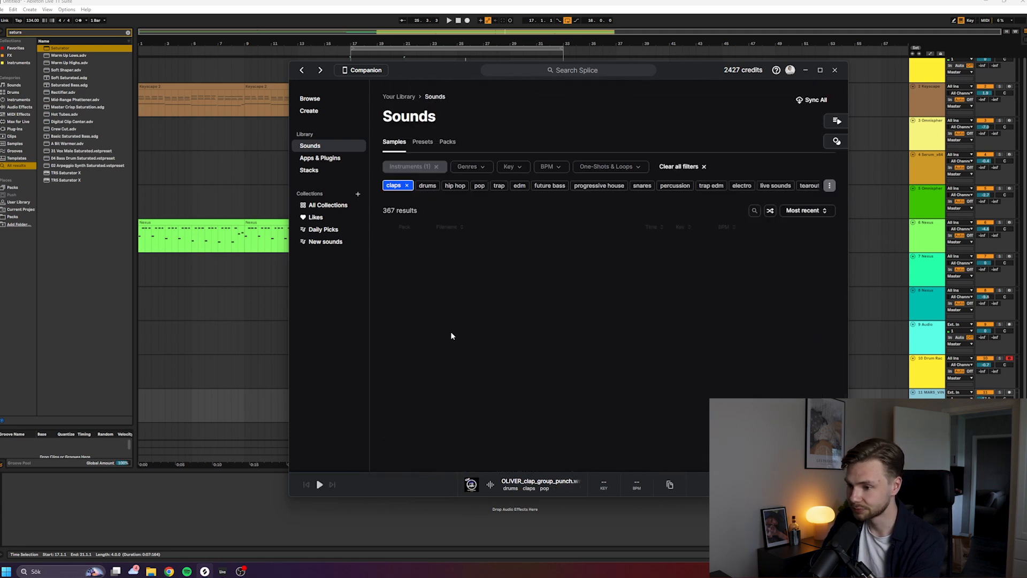
Audition the claps, place KSHMR_clap_hand_clap_big_group.wav on a new Ableton audio track, and repeat it on the snare hits from bar 17 to 33.
key("Down")
key("Down")
key("Up")
key("Down")
key("Down")
key("Down")
key("Down")
key("Up")
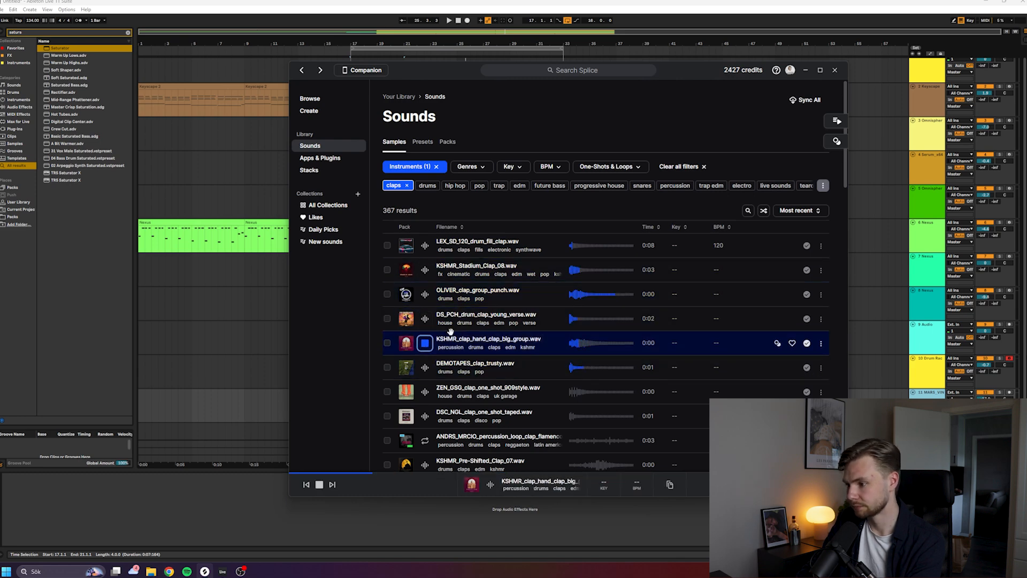
left_click_drag(463, 66, 736, 29)
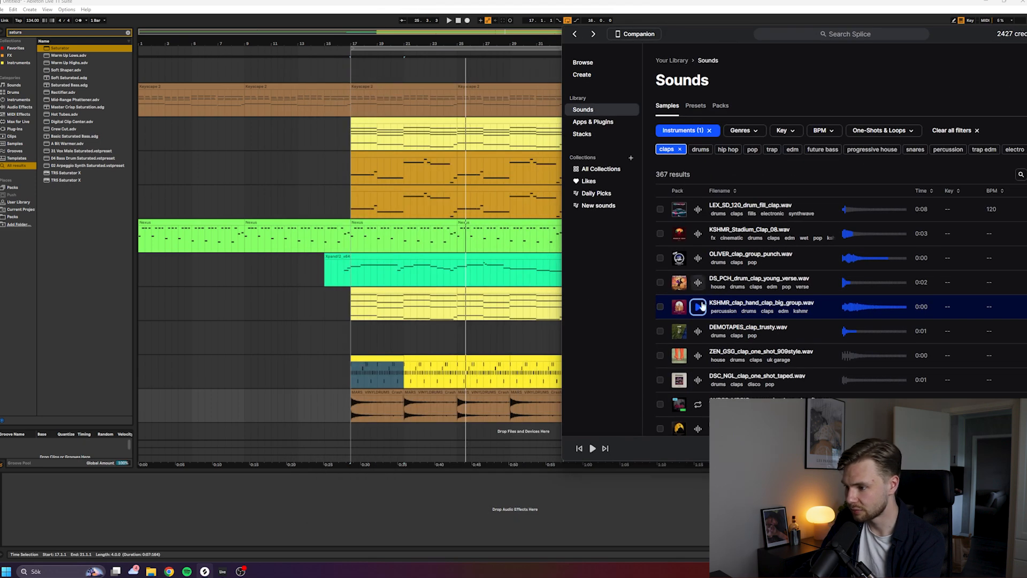
left_click_drag(736, 303, 358, 430)
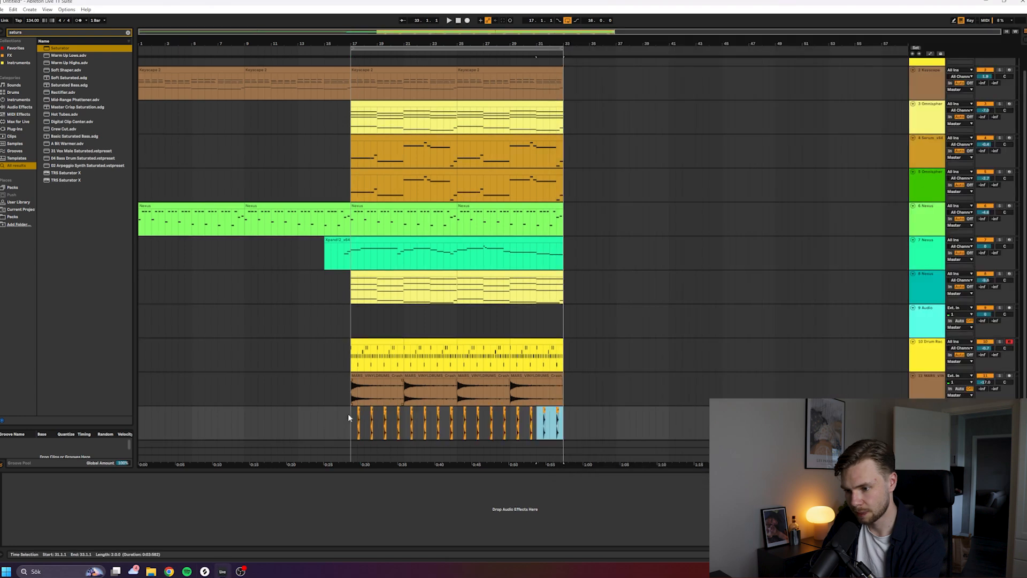
Play the mix from bar 16 and lower the crash track's volume.
left_click(338, 415)
key("space")
left_click_drag(985, 382, 985, 387)
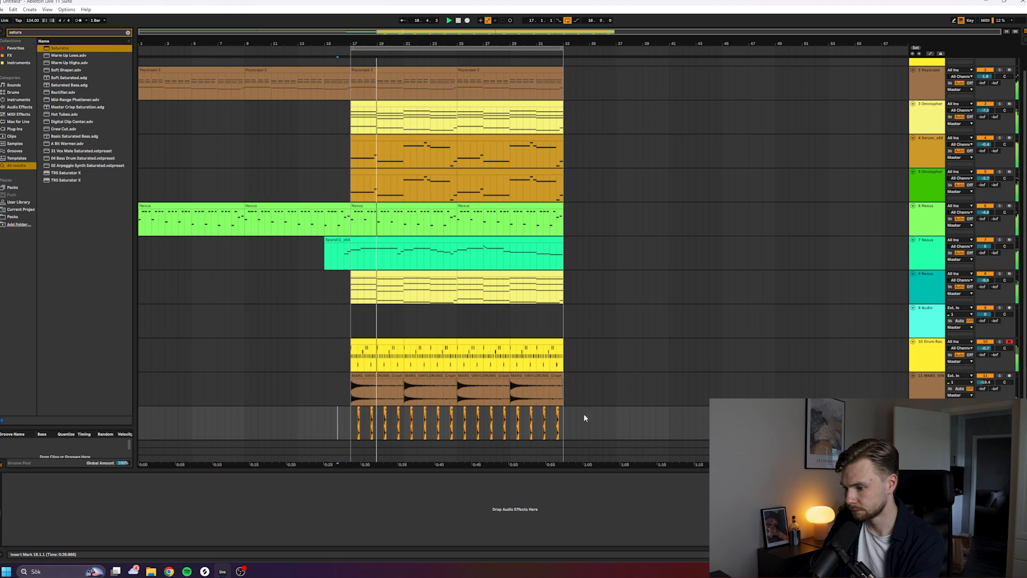
Shift all clap clips between bars 17 and 33 slightly earlier, ahead of the snare hits, while checking the timing in playback.
left_click_drag(566, 416, 352, 413)
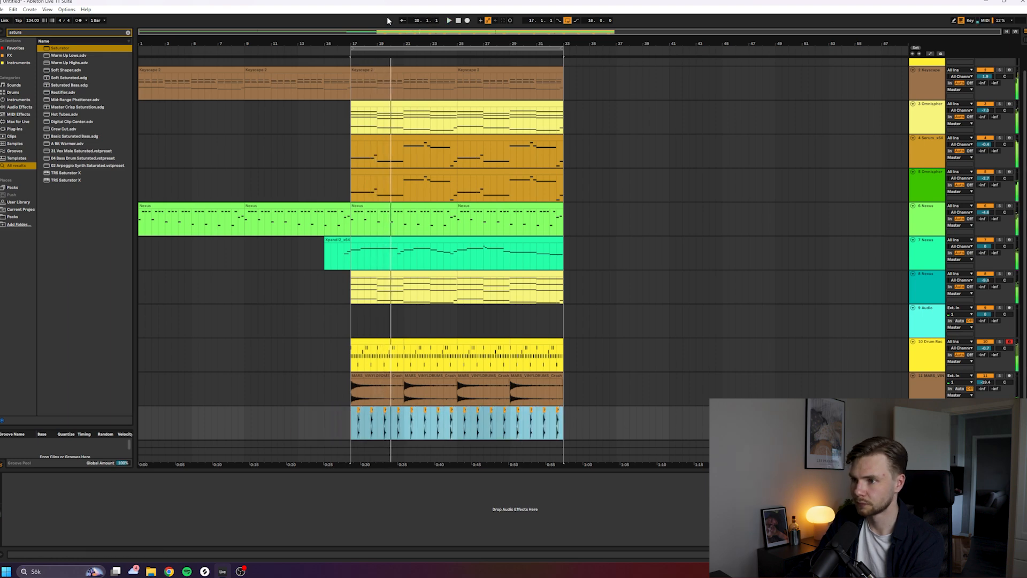
left_click_drag(385, 31, 413, 153)
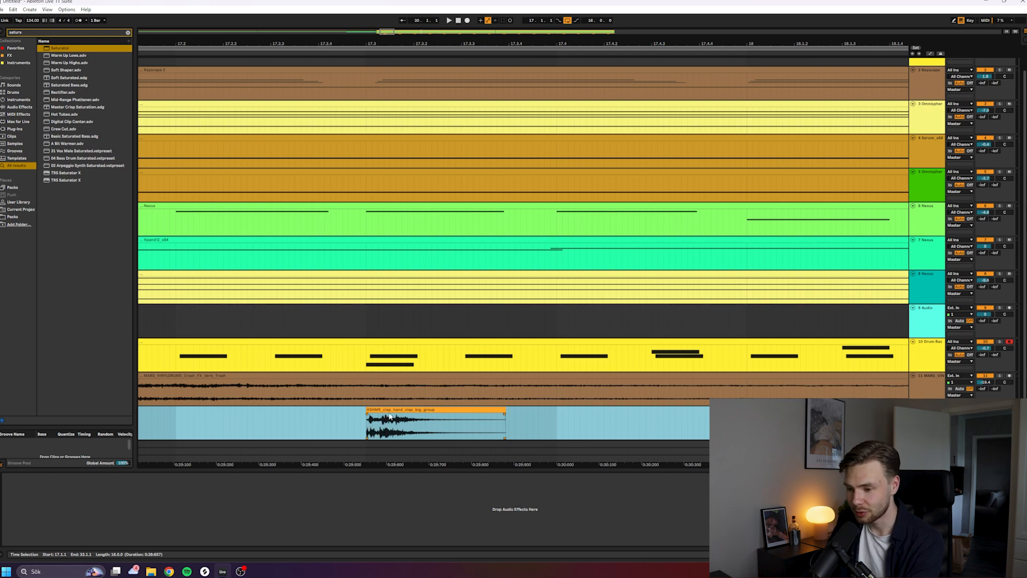
left_click_drag(389, 418, 377, 415)
key("space")
left_click(246, 423)
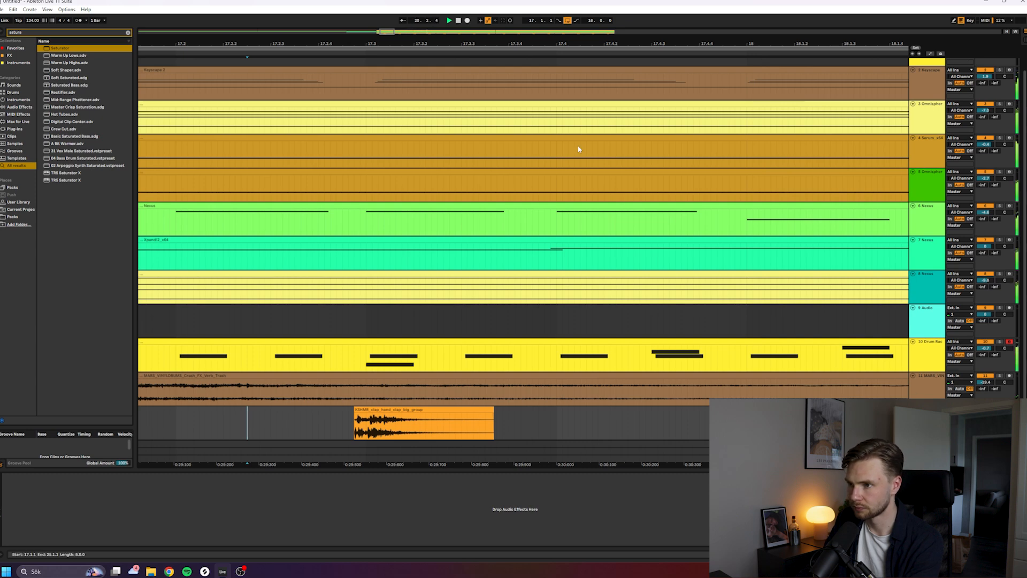
left_click_drag(392, 32, 391, 4)
Select the kick notes in the Drum Rack clip and duplicate the Drum Rack track.
double_click(646, 341)
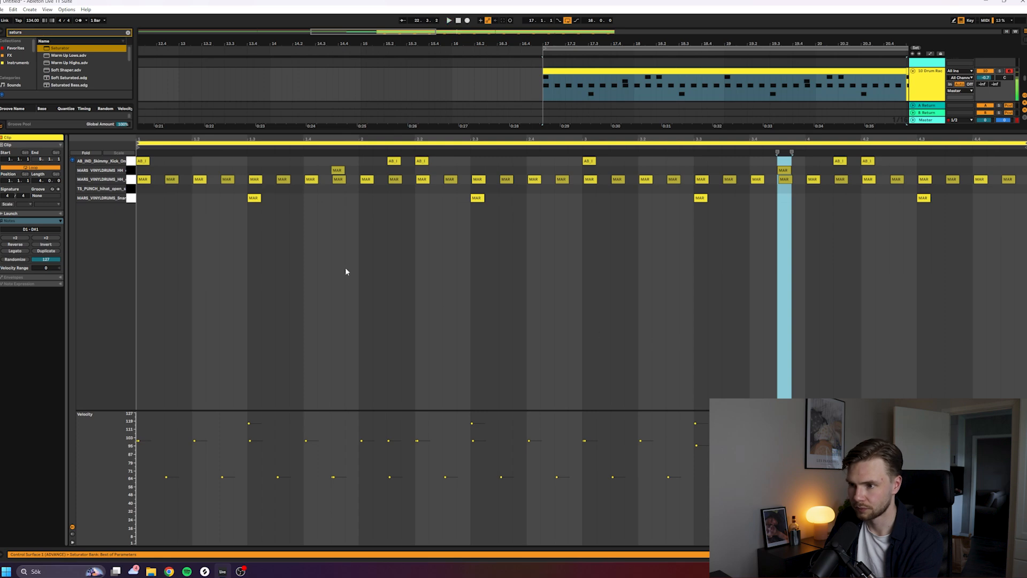
left_click_drag(945, 164, 84, 161)
key("ctrl+f")
left_click_drag(893, 164, 136, 161)
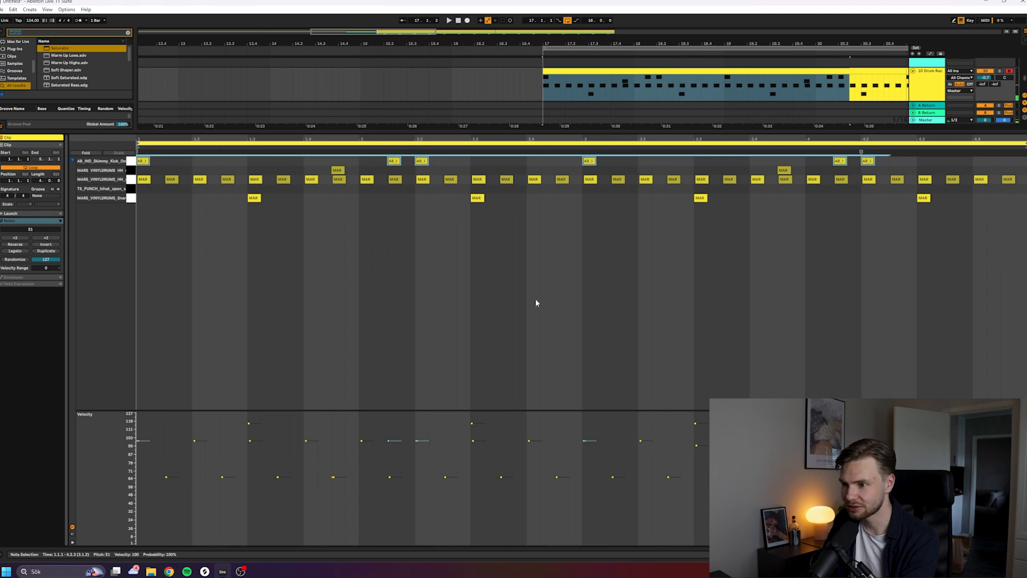
key("shift+Tab")
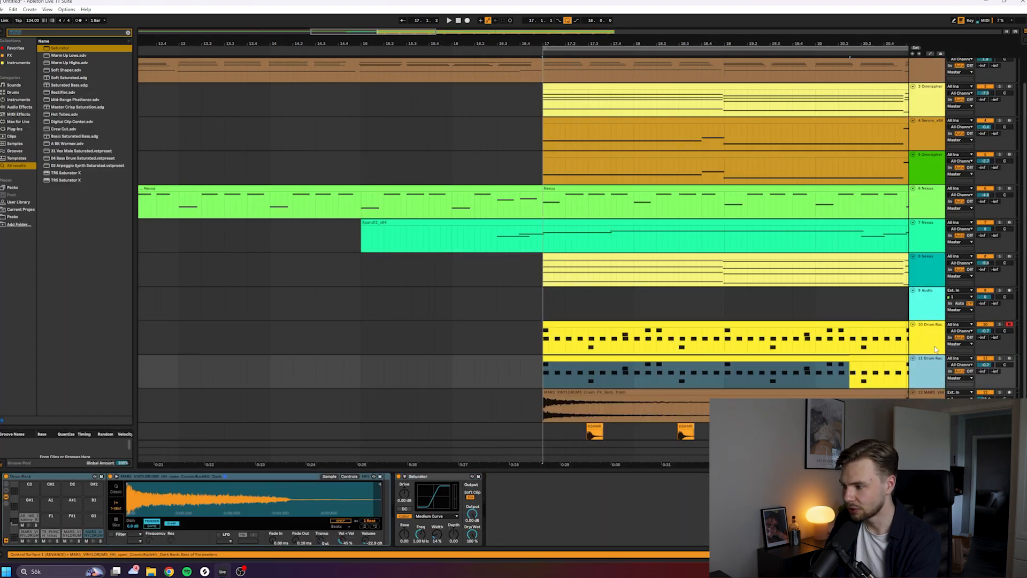
Delete the hi-hat and snare notes from the duplicated Drum Rack's first clip and the kick notes from the original's.
double_click(855, 362)
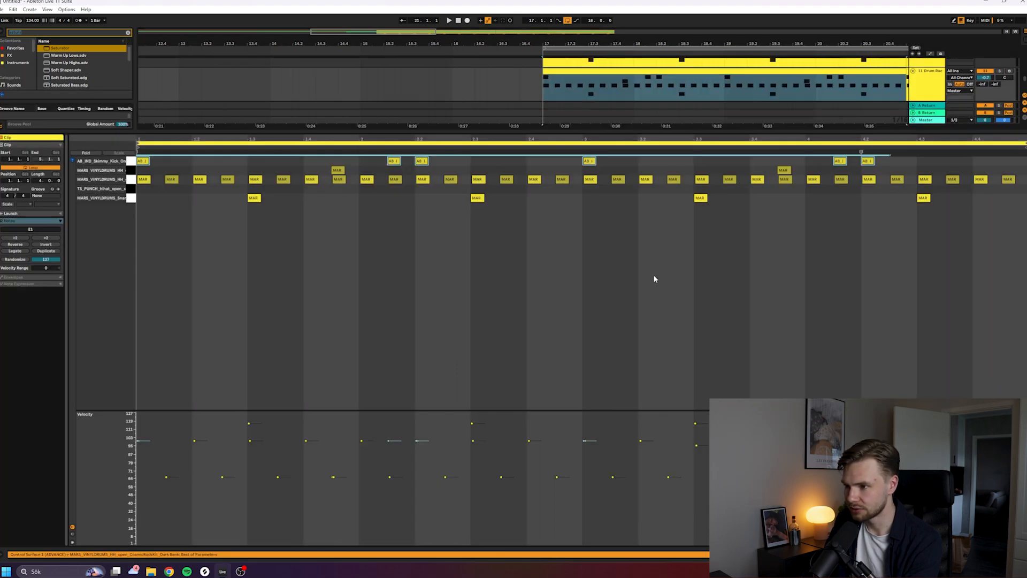
left_click(864, 229)
left_click_drag(1024, 173, 41, 225)
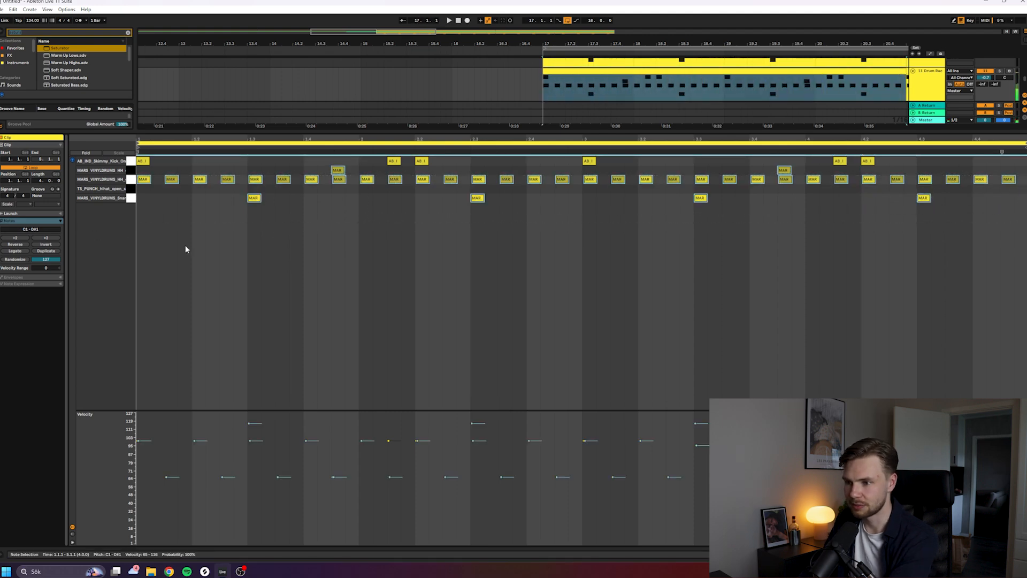
key("Delete")
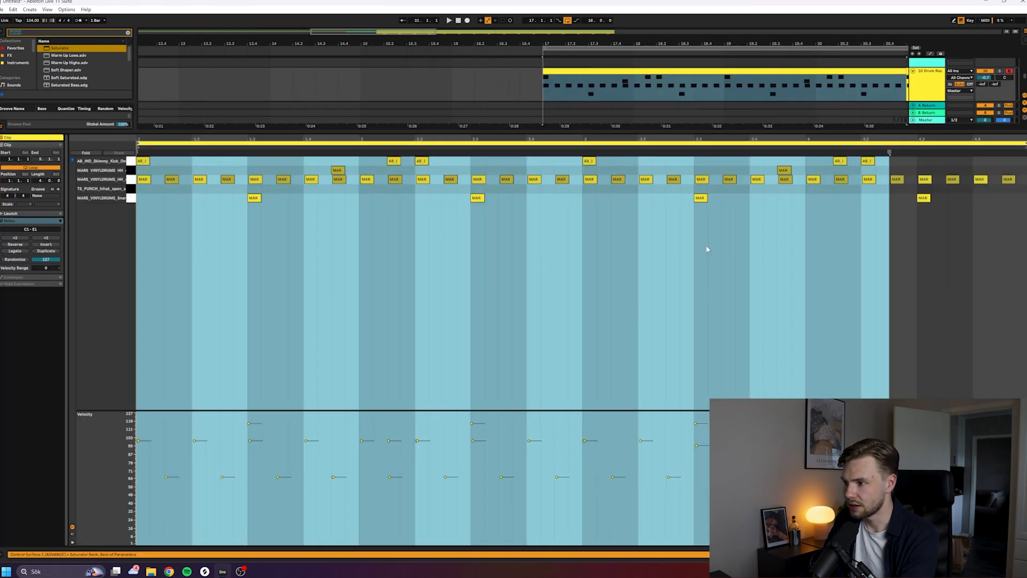
left_click_drag(936, 159, 91, 159)
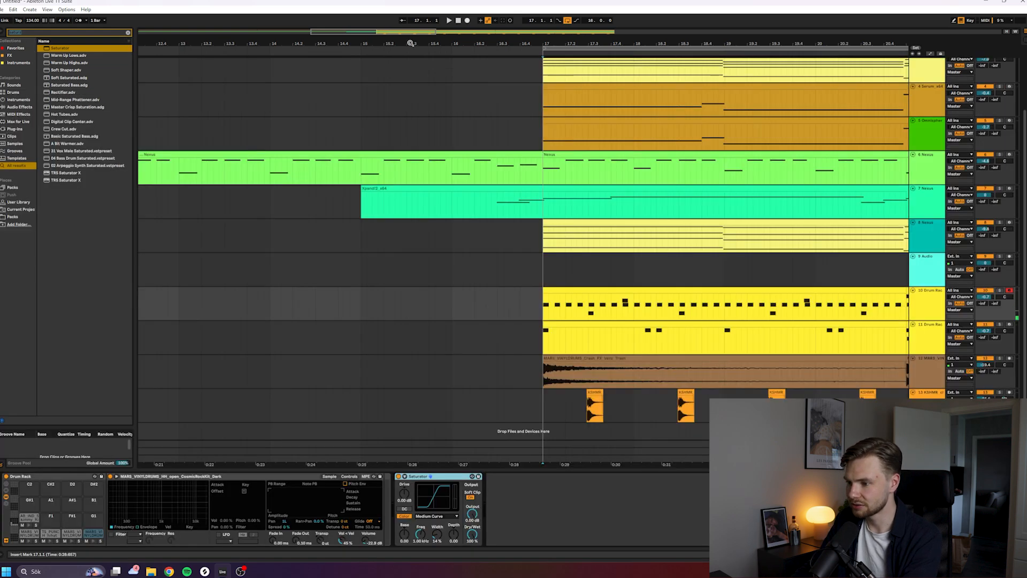
Delete the old repeated clips from bar 21 to 33 on both Drum Rack tracks.
double_click(368, 34)
left_click_drag(577, 262, 405, 340)
key("Delete")
Duplicate the four-bar clips on both Drum Rack tracks three times to fill bars 21 to 33.
left_click(390, 291)
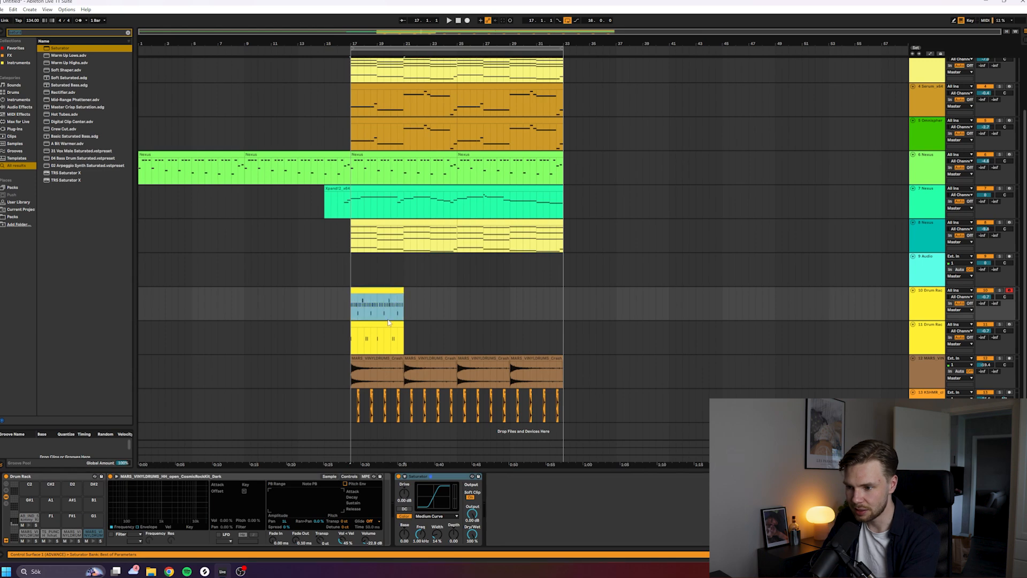
left_click(387, 327, "shift")
left_click(389, 325)
left_click(384, 292, "shift")
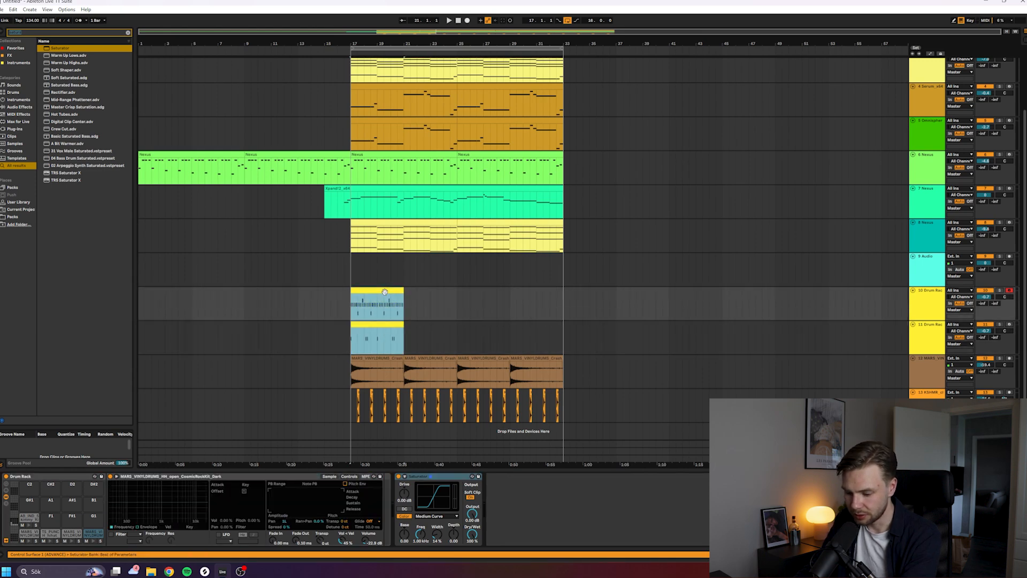
key("ctrl+d")
key("ctrl+d")
key("ctrl+d")
Group the melodic tracks from 2 Keyscape through 8 Nexus.
left_click(928, 335)
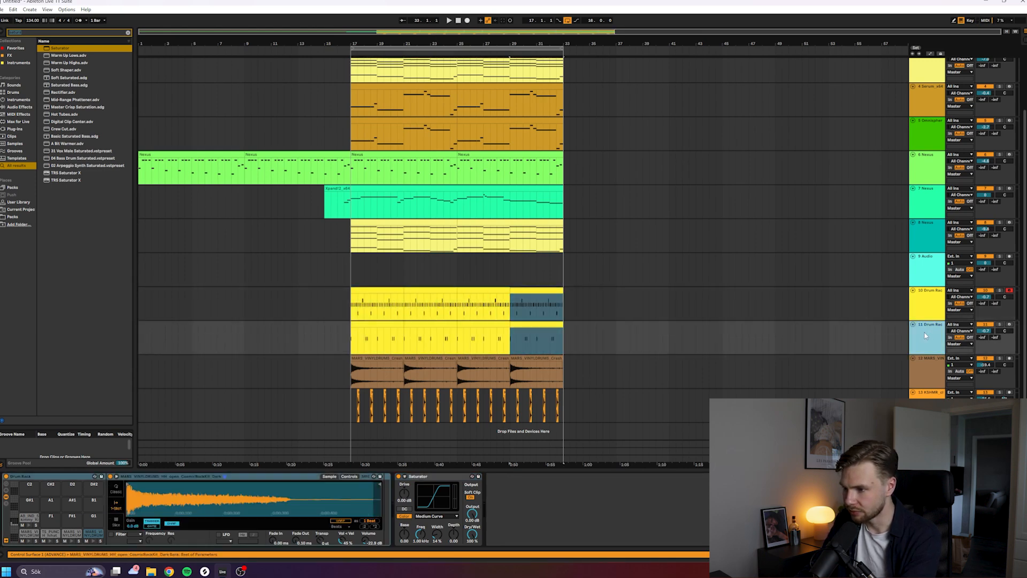
scroll(913, 168, "up", 2)
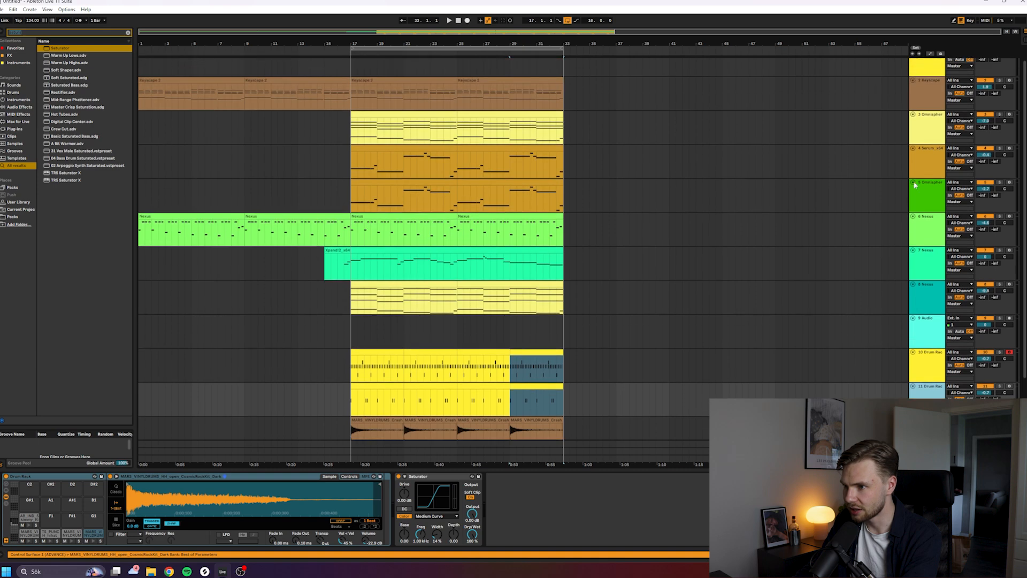
left_click(932, 121)
left_click_drag(930, 172, 934, 298)
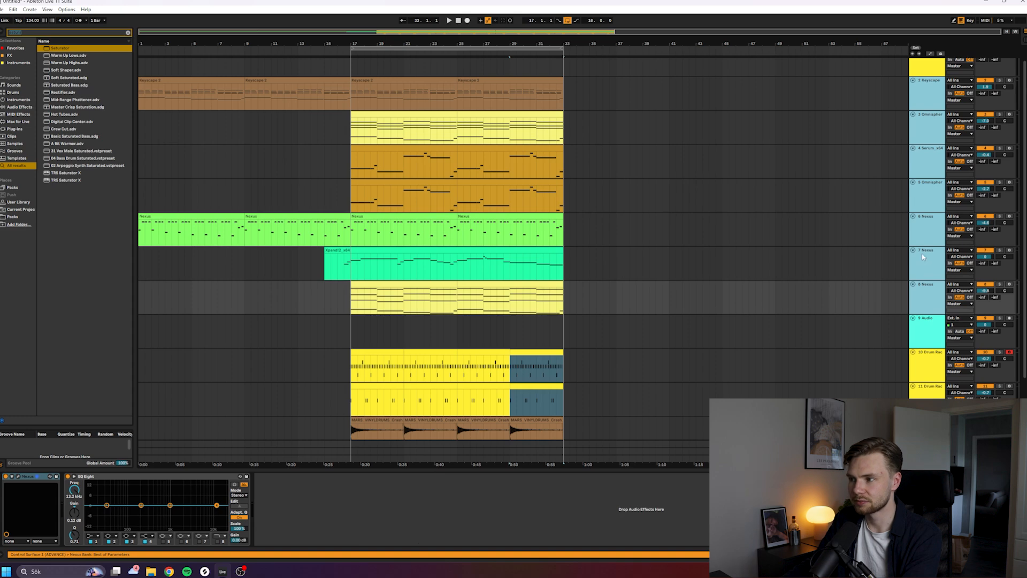
scroll(919, 152, "down", 1)
scroll(920, 152, "up", 3)
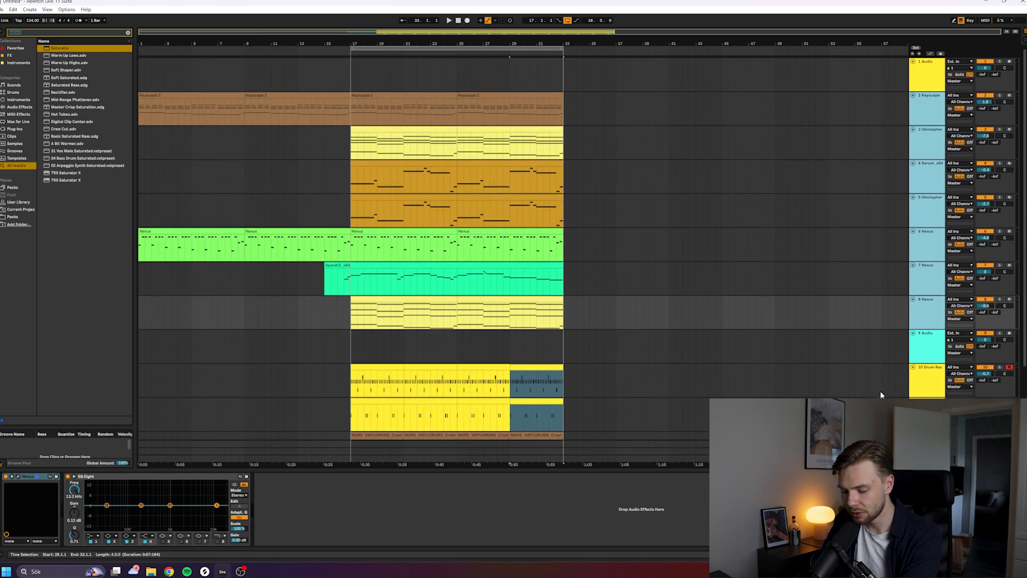
key("ctrl+g")
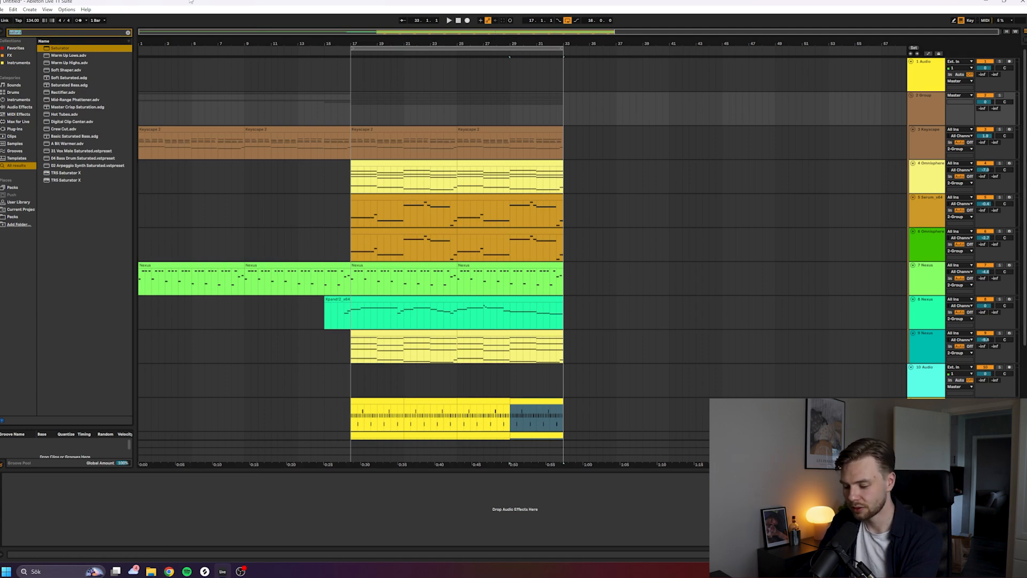
Search the browser for "compre" and add a Compressor to the new group track.
type("compre")
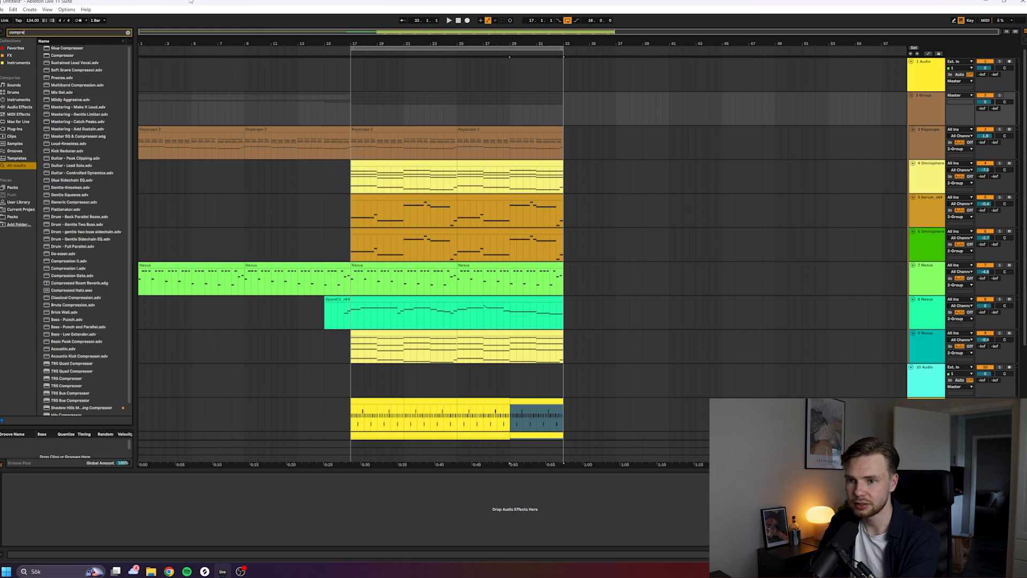
key("Down")
key("Return")
Set the group Compressor's sidechain input to the 12-Drum Rack kick track.
left_click(17, 495)
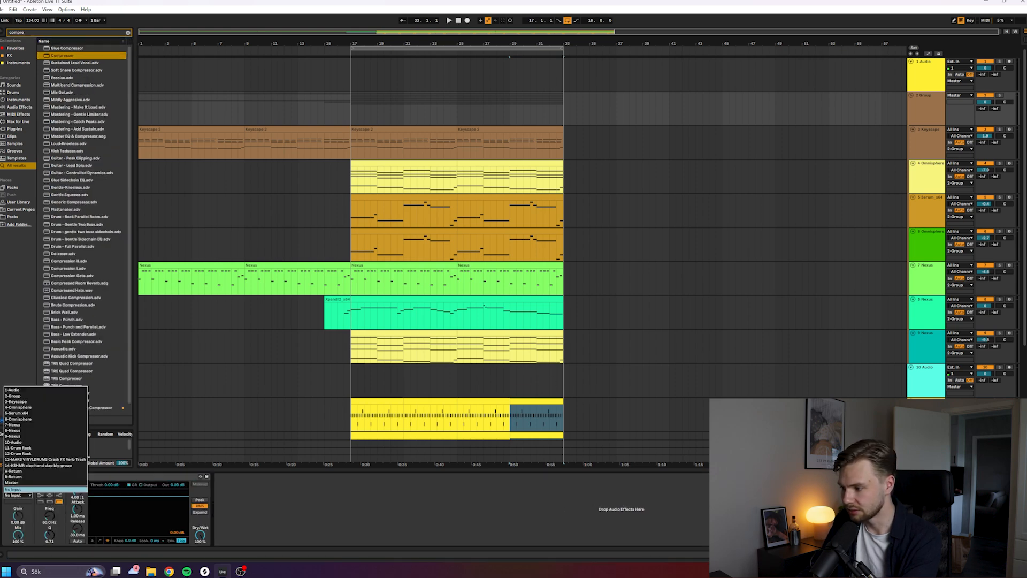
key("Escape")
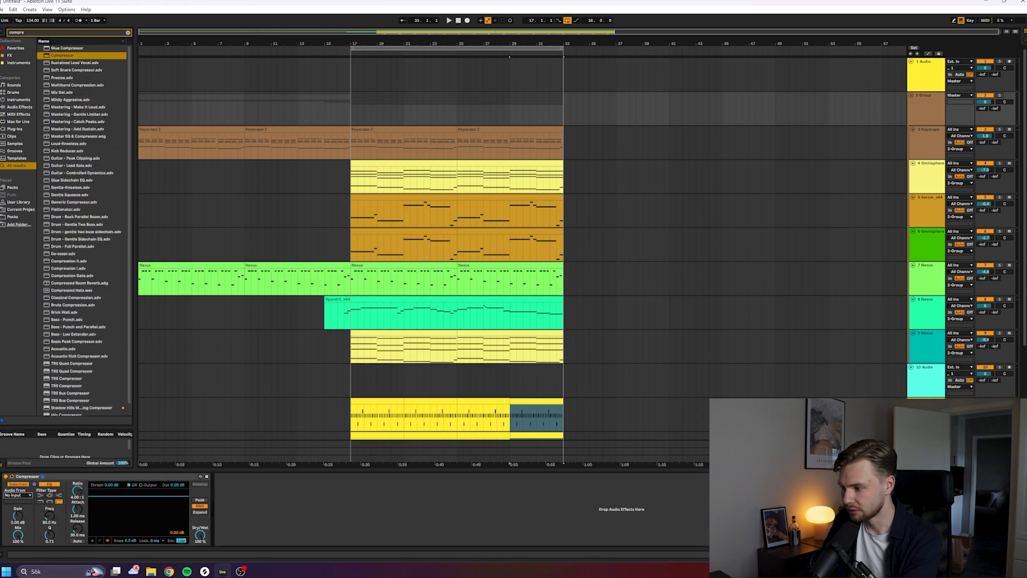
left_click(18, 495)
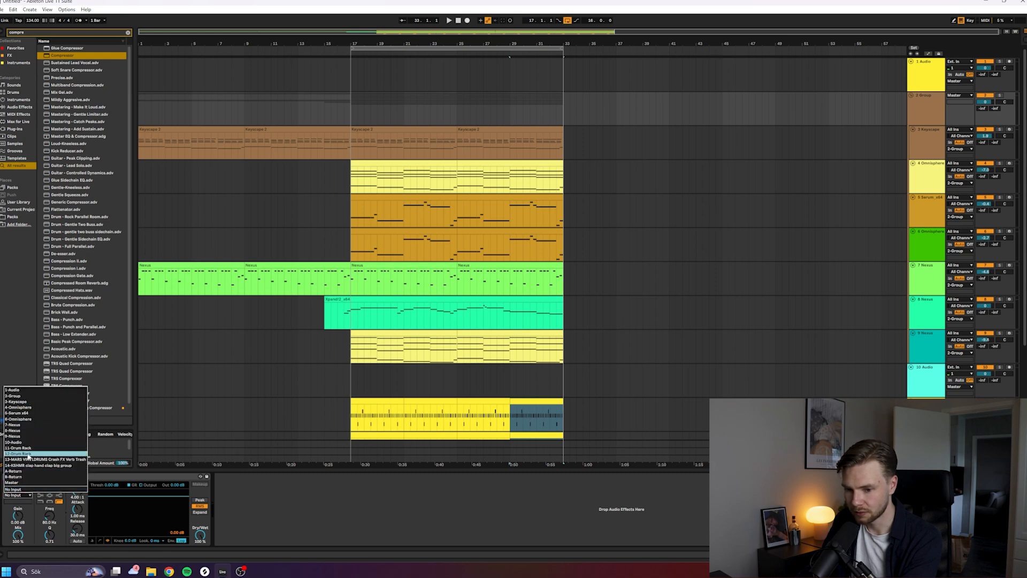
left_click(28, 454)
Lower the Compressor's threshold during playback so the kick ducks the grouped melodic tracks.
key("space")
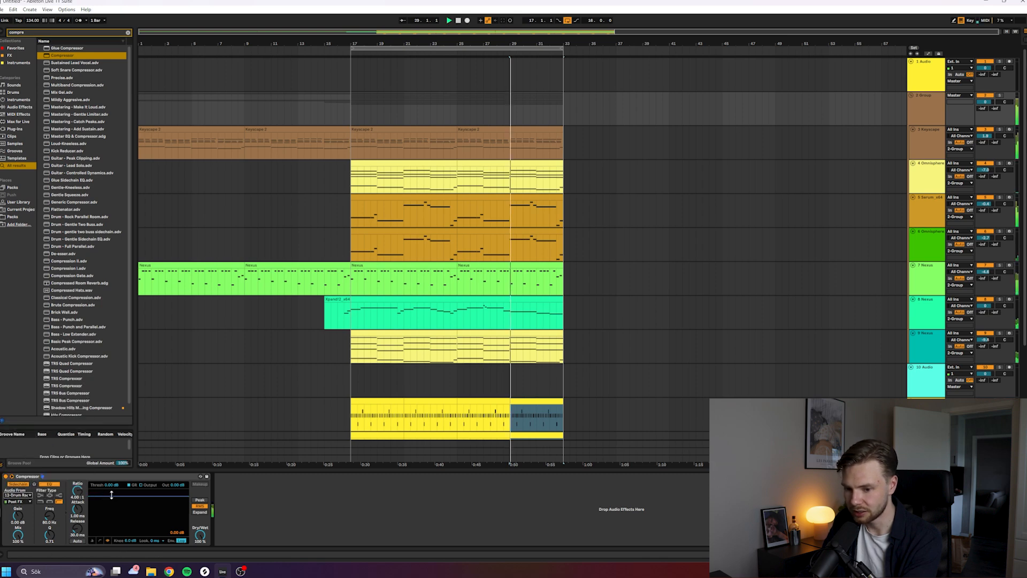
left_click_drag(111, 505, 111, 513)
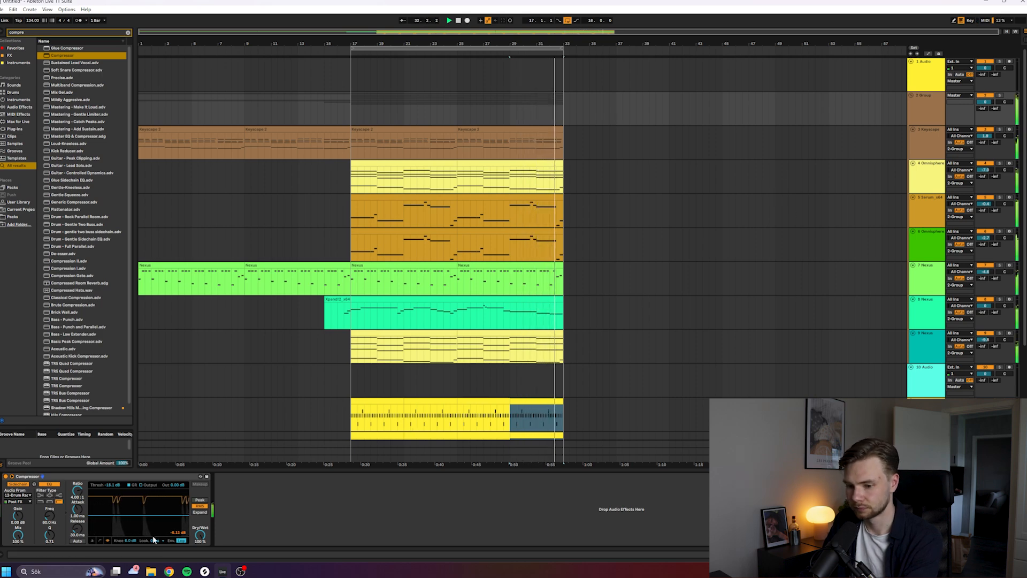
left_click_drag(156, 514, 156, 515)
scroll(467, 382, "down", 3)
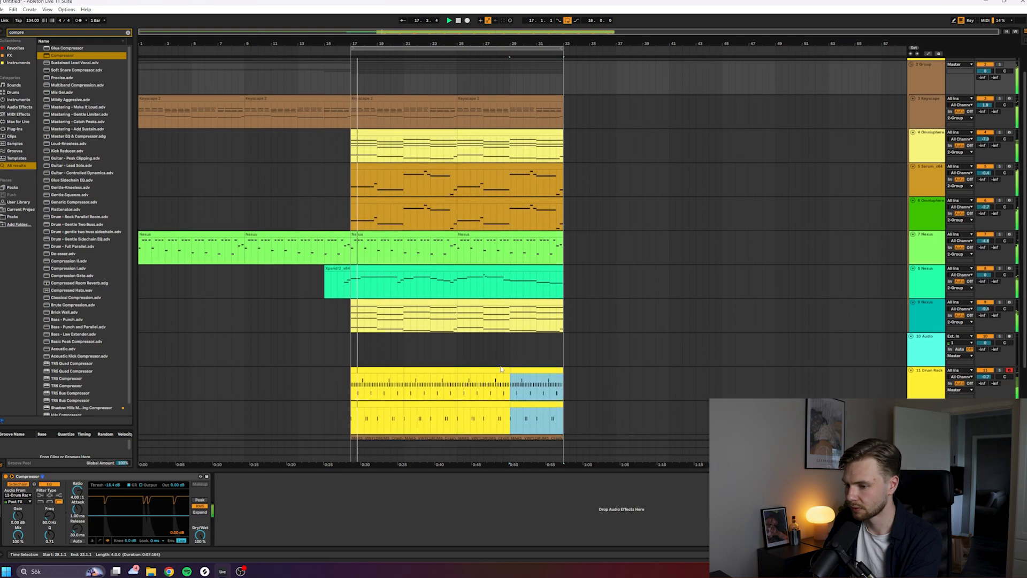
scroll(467, 382, "down", 1)
scroll(806, 333, "up", 3)
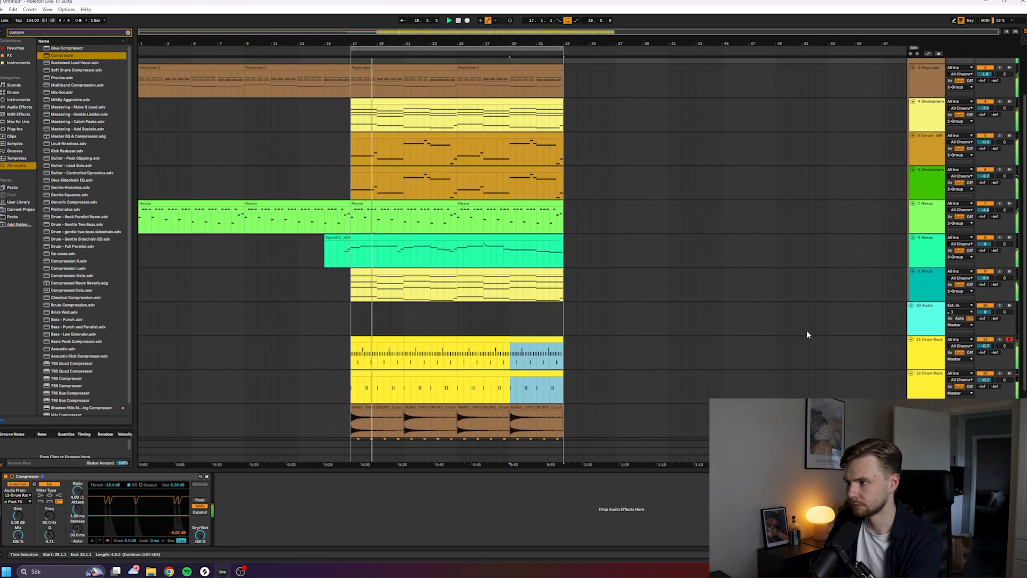
scroll(846, 161, "up", 1)
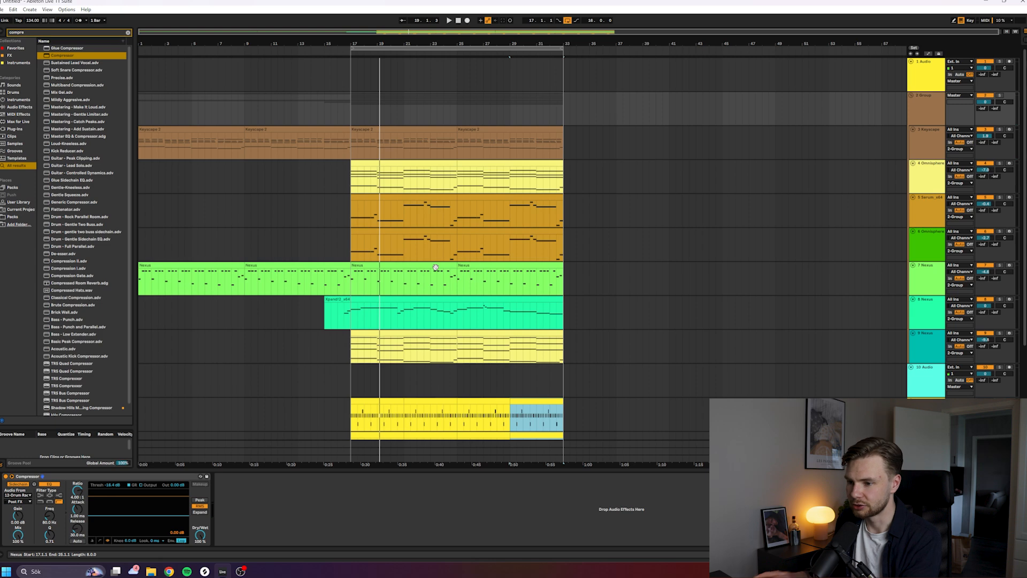
key("space")
Play the arrangement from bar 15 and check how the sidechained melodies sit with the drums.
left_click(324, 175)
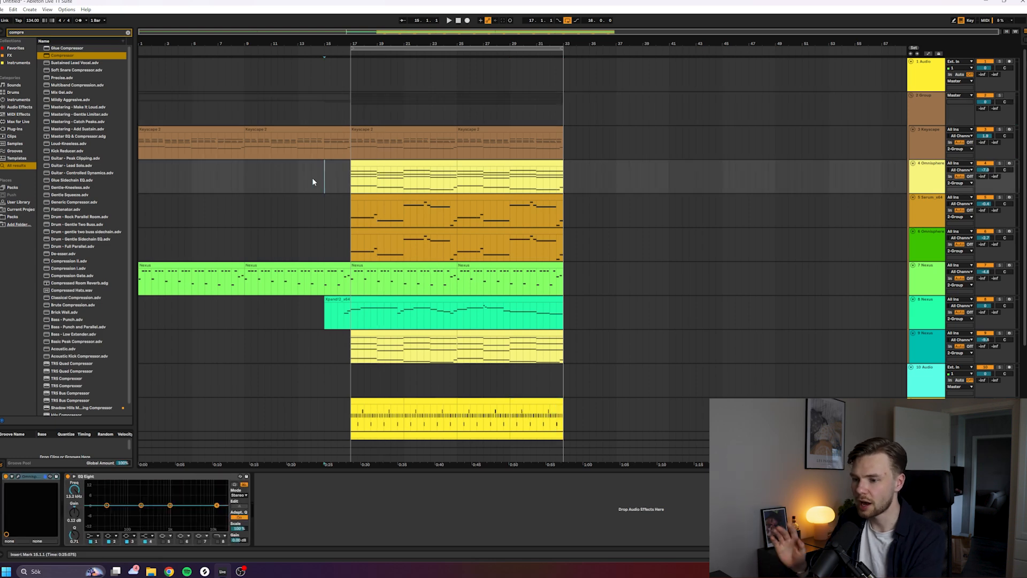
key("space")
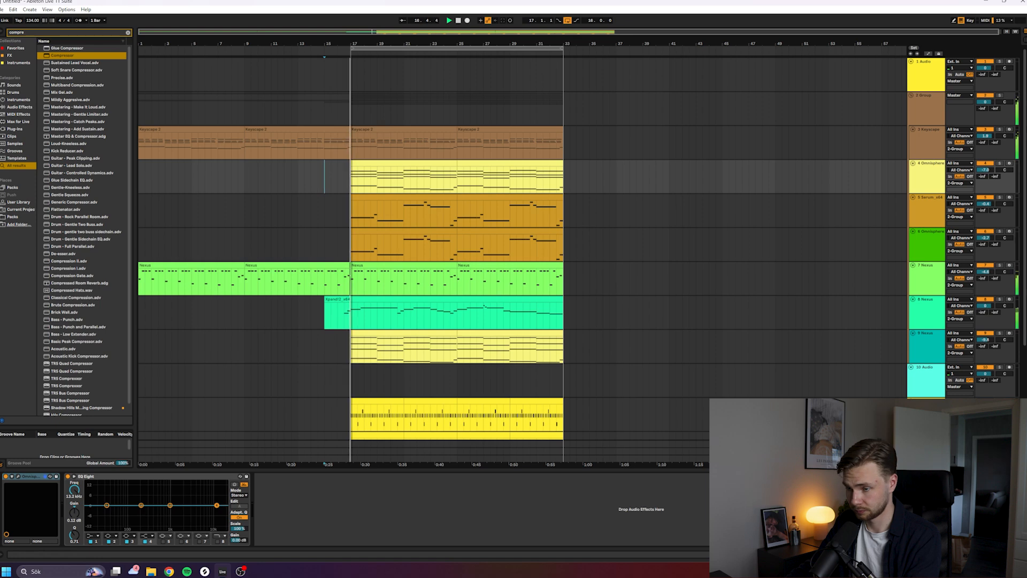
scroll(910, 115, "down", 1)
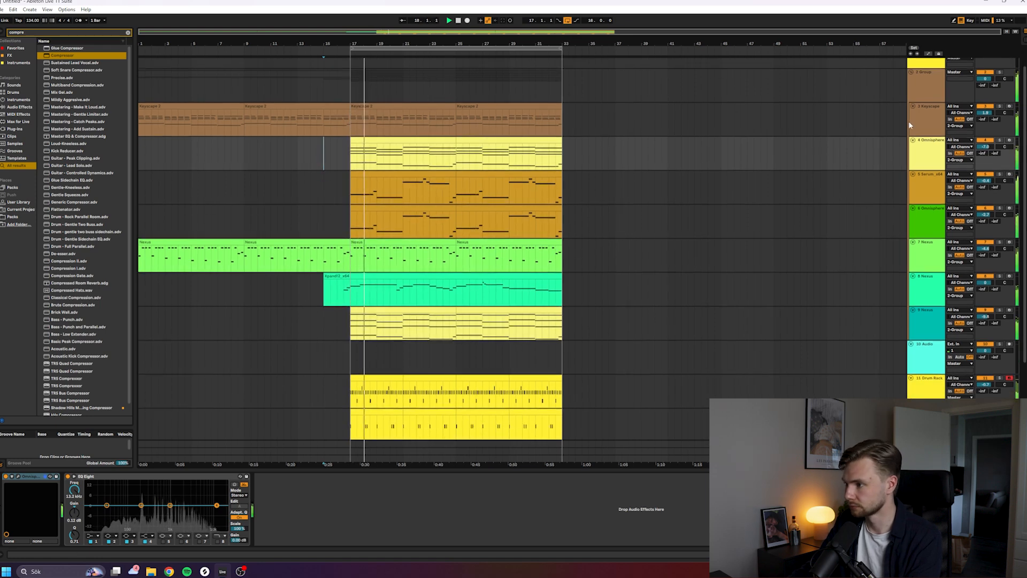
scroll(732, 165, "down", 3)
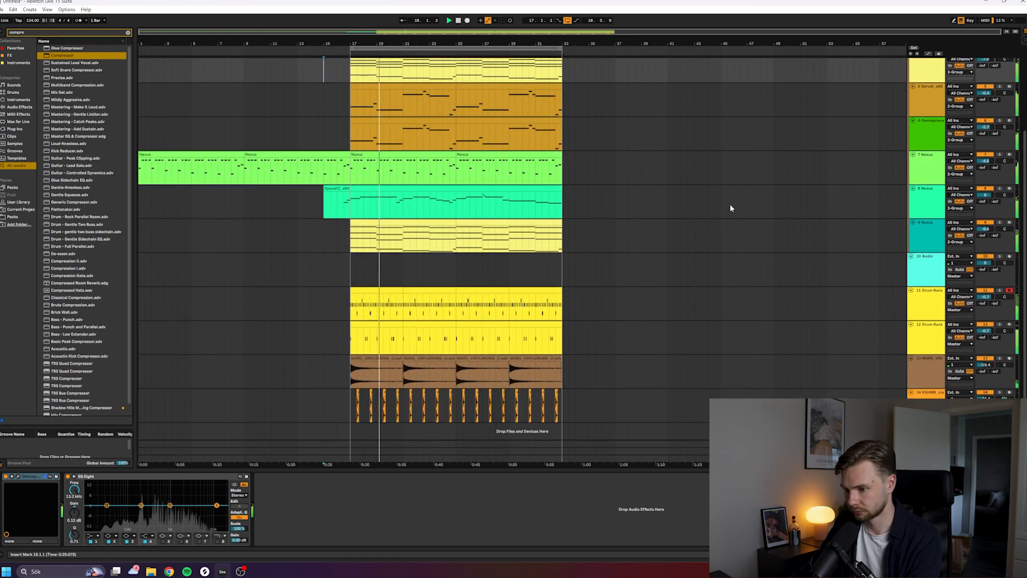
scroll(766, 298, "up", 3)
scroll(753, 354, "up", 1)
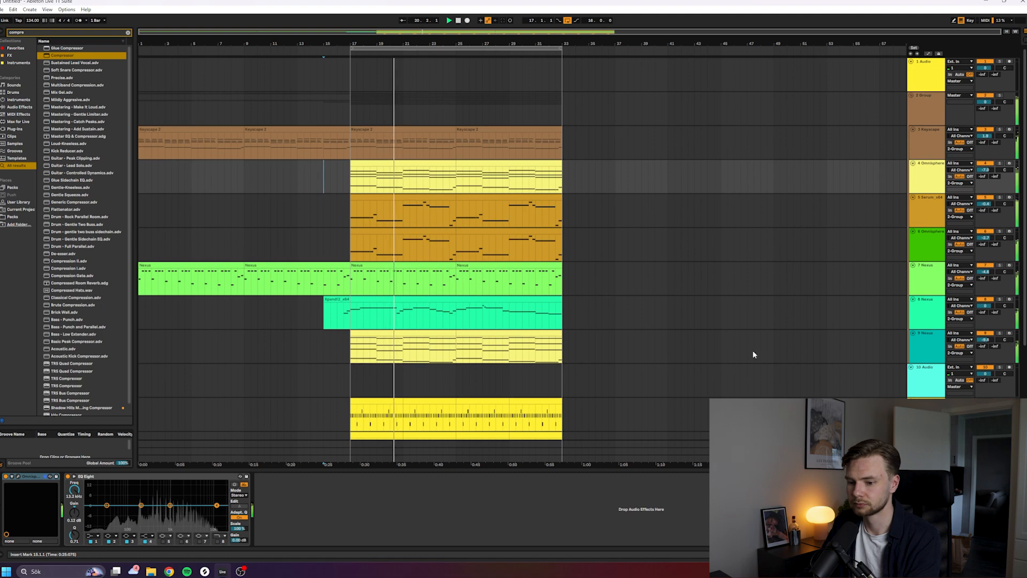
scroll(753, 353, "down", 2)
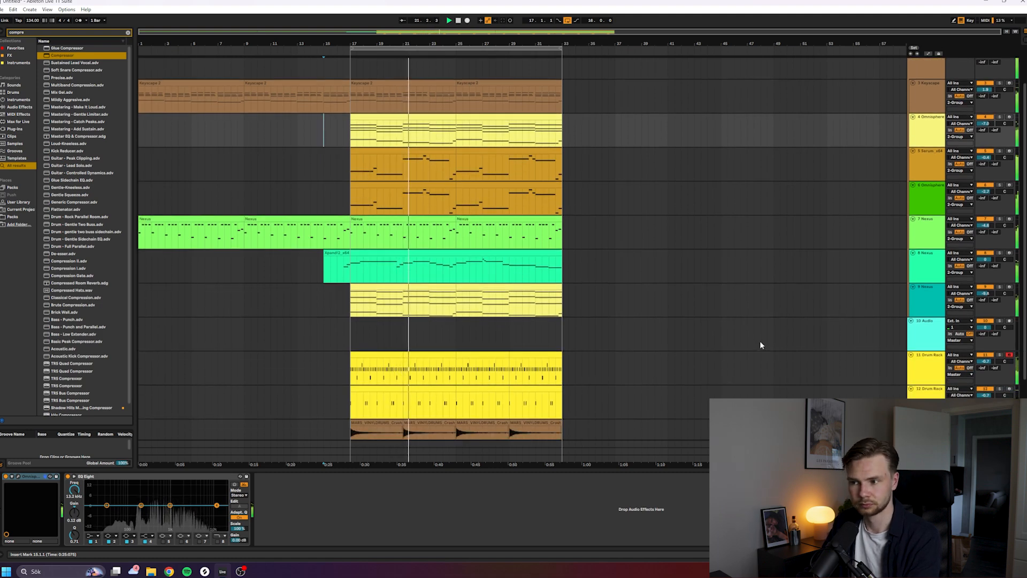
scroll(760, 341, "down", 1)
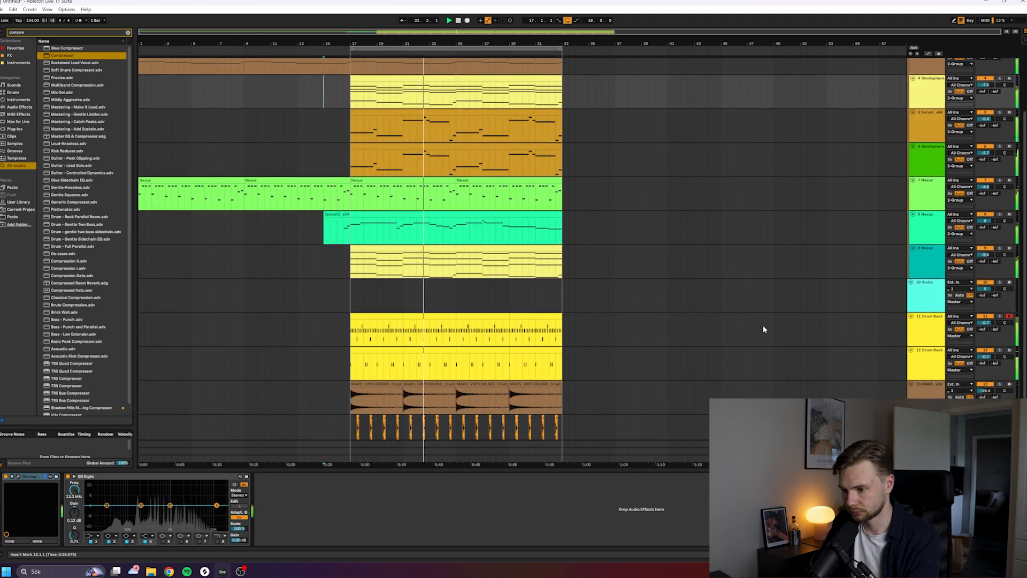
scroll(762, 332, "down", 1)
scroll(740, 346, "up", 1)
scroll(742, 346, "down", 1)
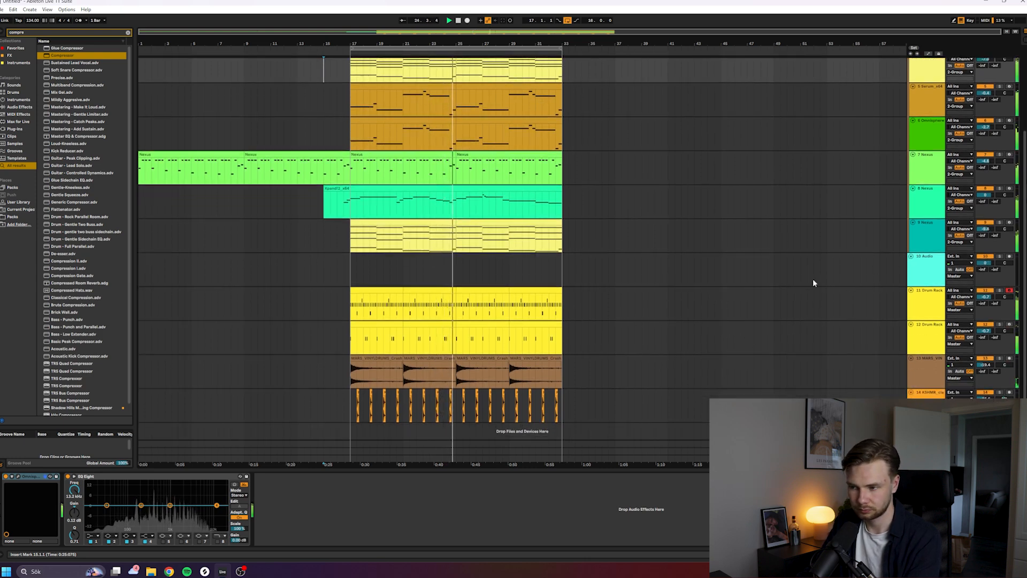
scroll(746, 297, "up", 2)
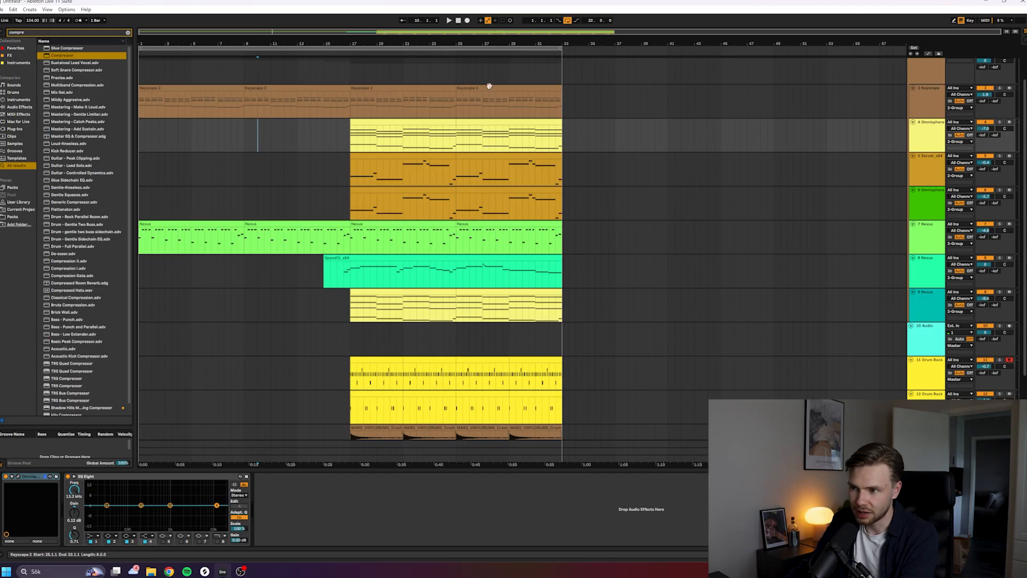
Extend the arrangement loop to cover bars 1 to 33.
left_click_drag(558, 47, 770, 48)
left_click_drag(557, 48, 345, 48)
left_click(329, 71)
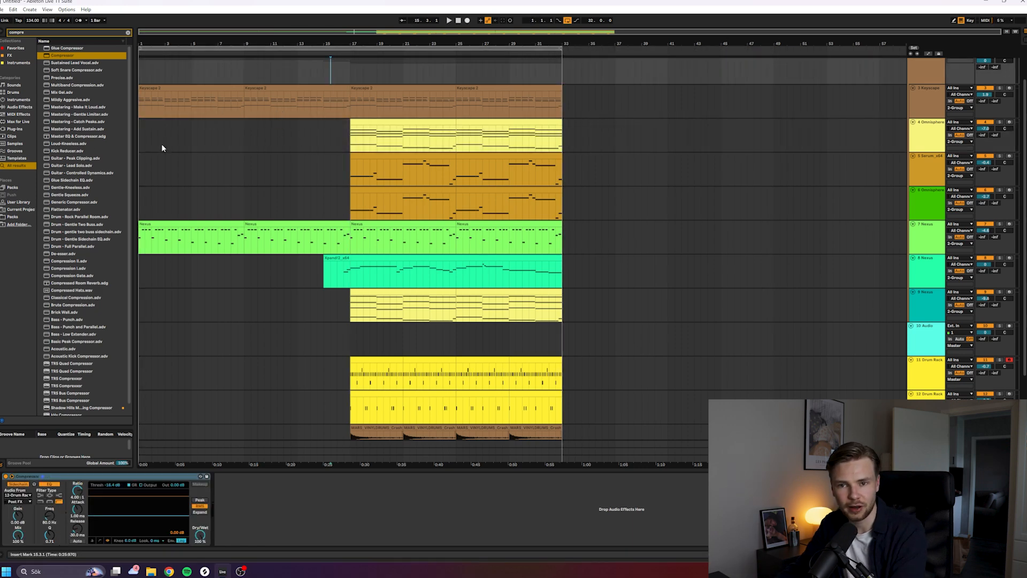
left_click(323, 135)
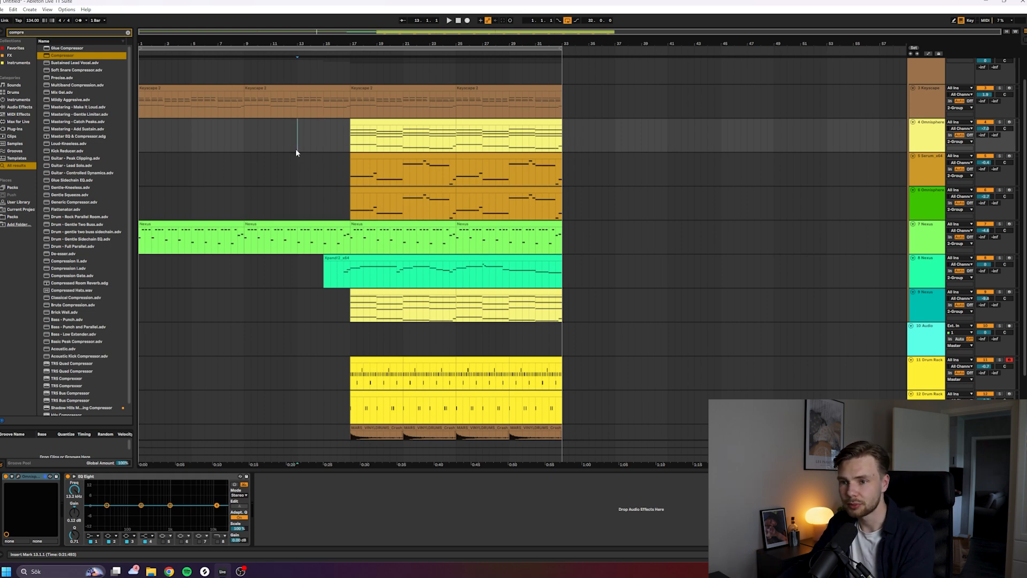
scroll(313, 175, "down", 1)
scroll(313, 178, "down", 2)
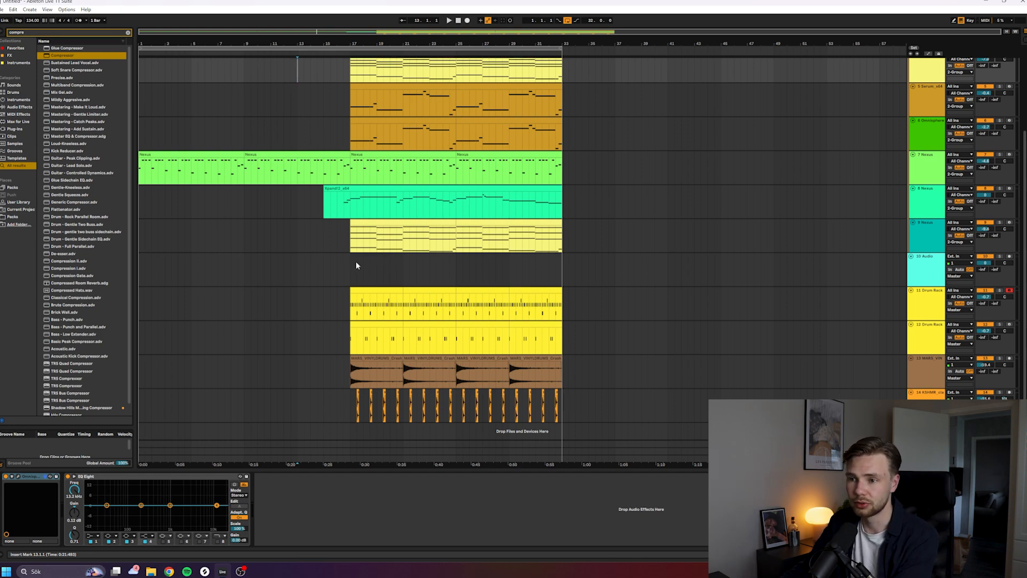
scroll(321, 265, "up", 1)
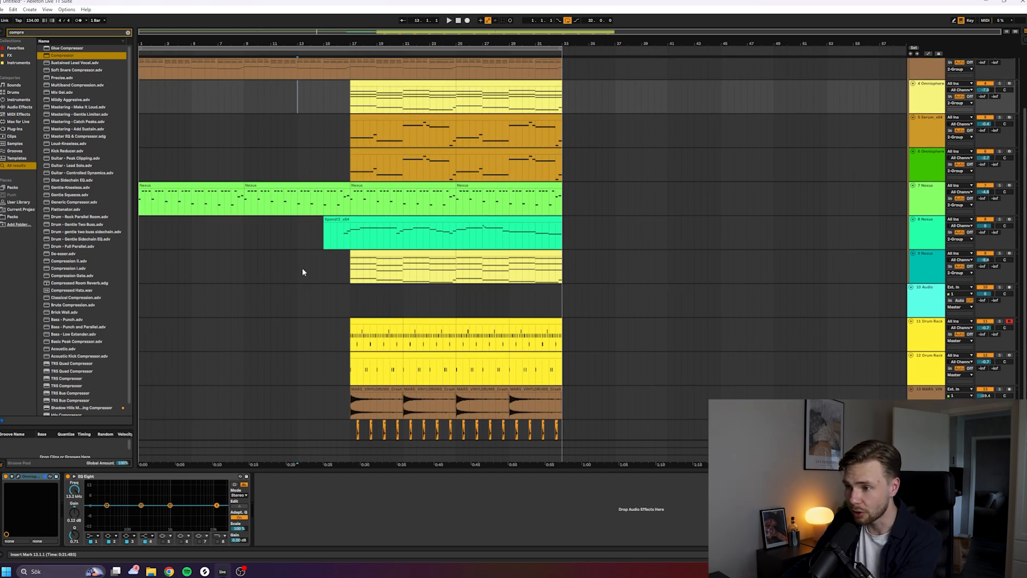
scroll(311, 278, "up", 1)
scroll(915, 80, "up", 1)
Play the arrangement from bar 9 and review the transition into the drum section across all tracks.
left_click(911, 85)
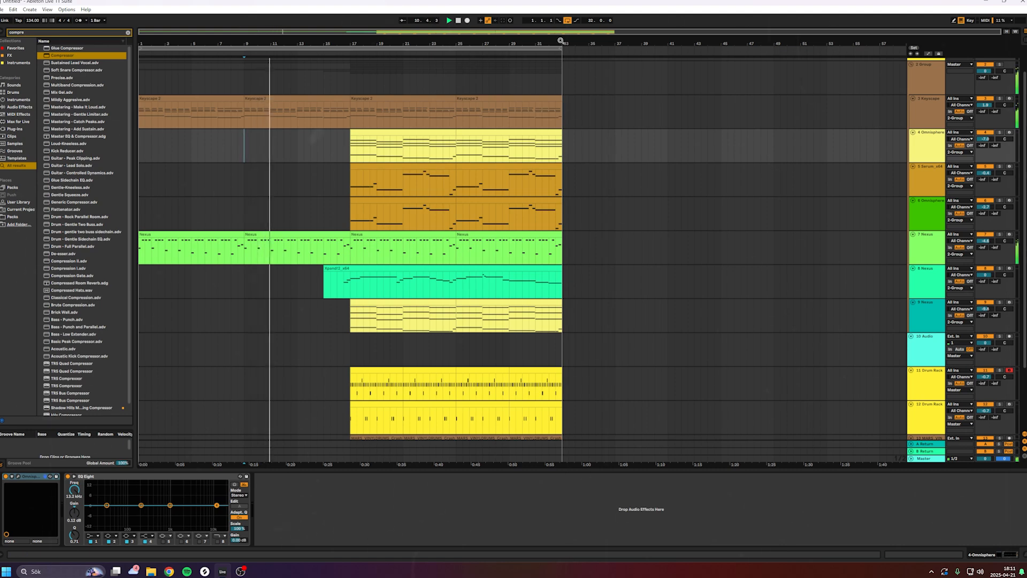
scroll(873, 299, "down", 2)
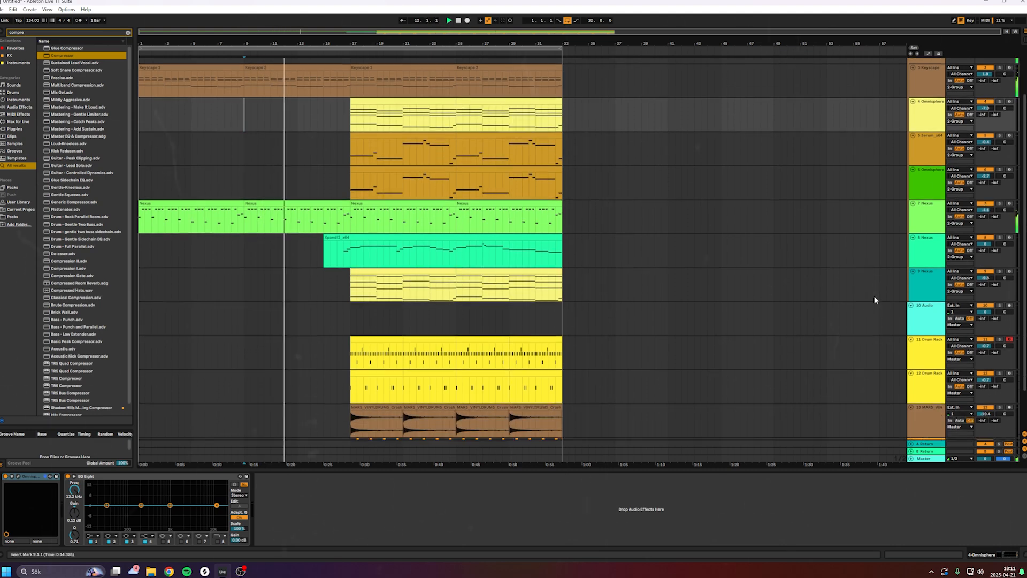
scroll(782, 287, "up", 2)
scroll(783, 287, "down", 2)
scroll(781, 288, "down", 1)
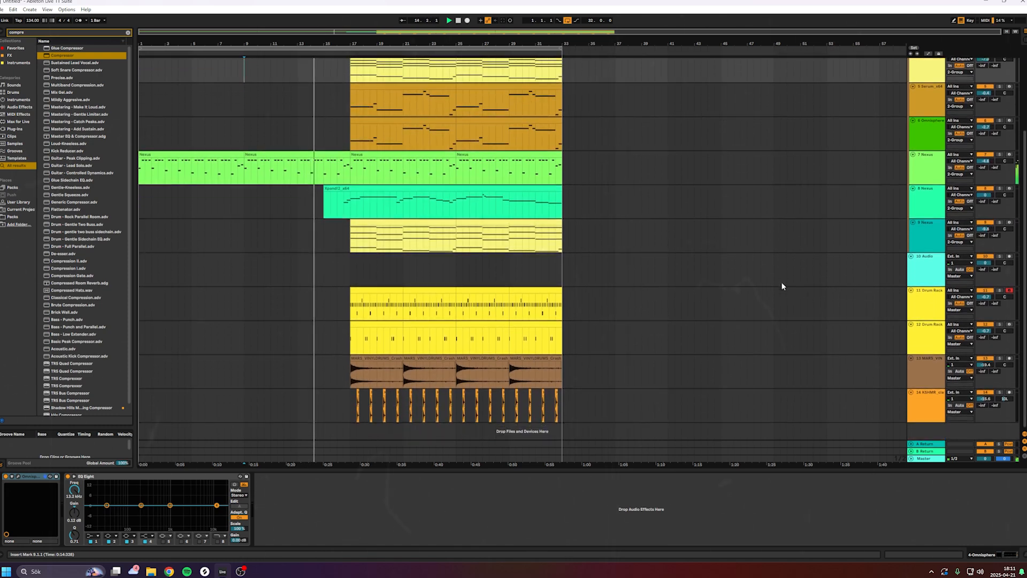
scroll(783, 284, "up", 1)
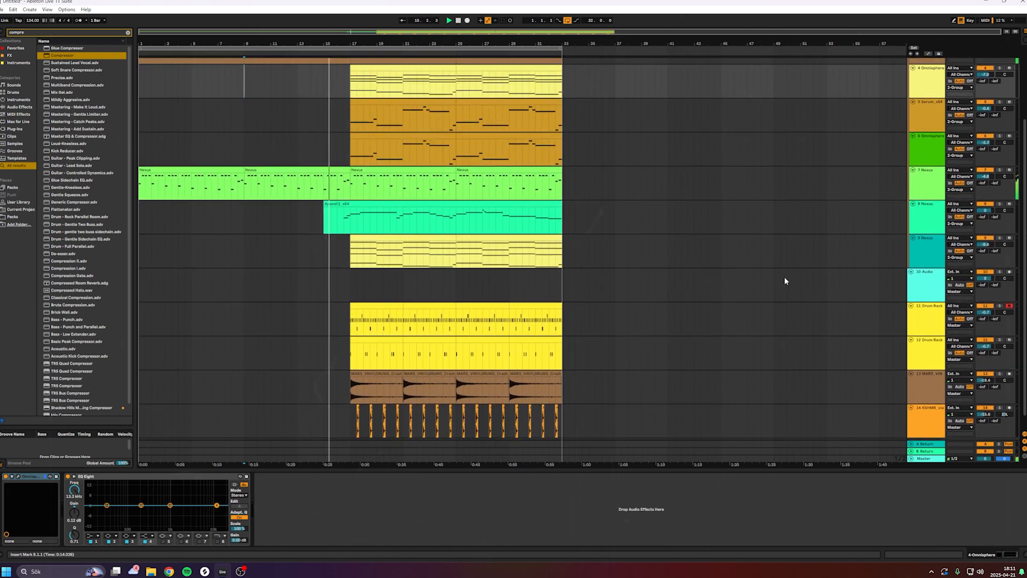
scroll(786, 278, "up", 1)
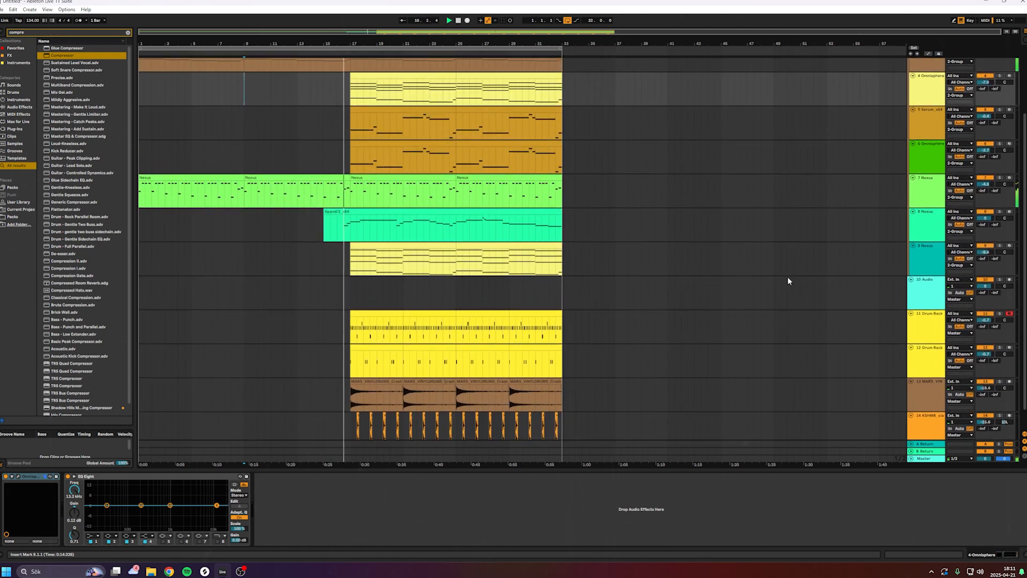
scroll(758, 285, "down", 3)
Delete the empty 1 Audio track above the group.
scroll(760, 282, "up", 12)
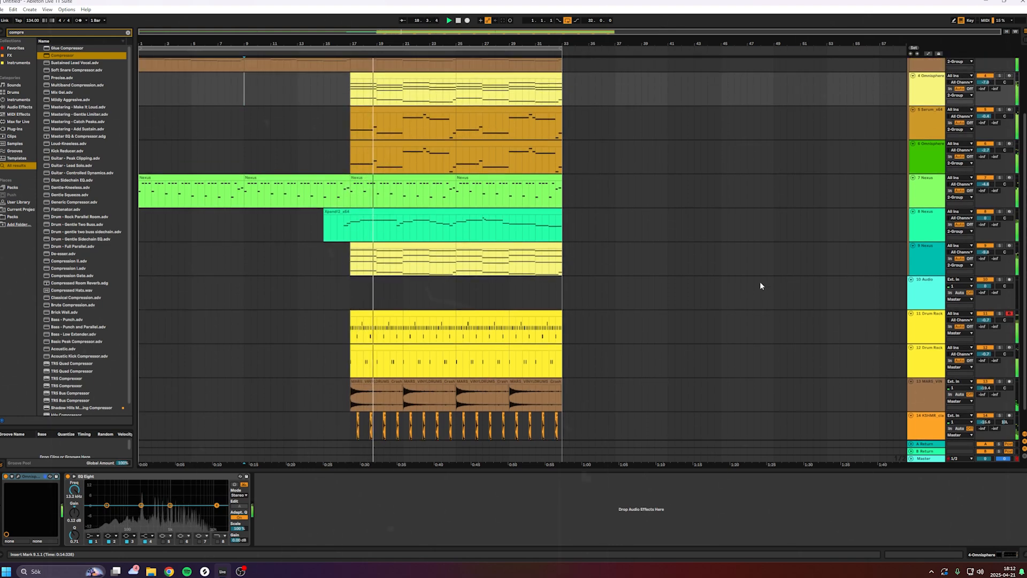
scroll(776, 270, "up", 2)
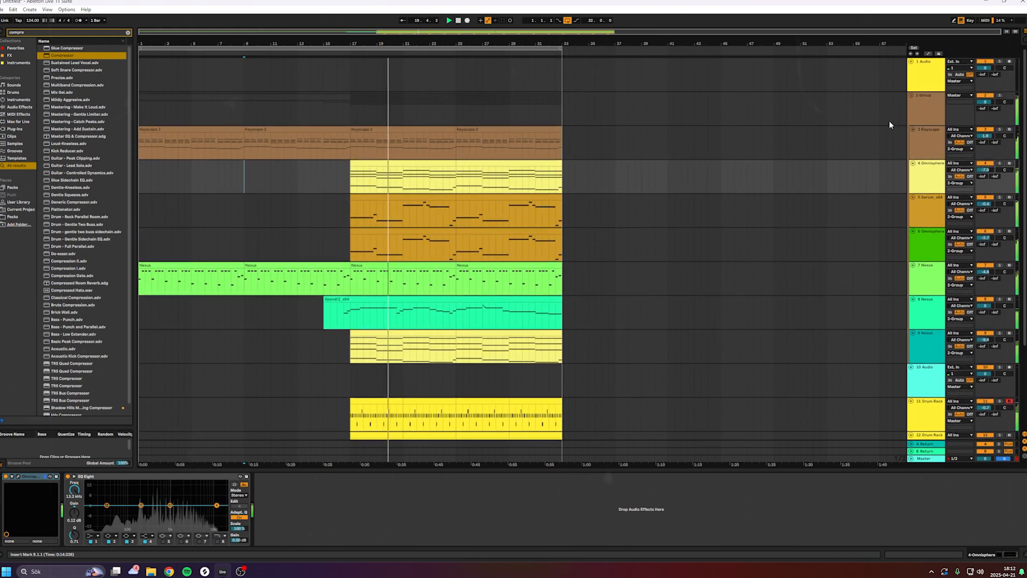
left_click(921, 76)
key("Delete")
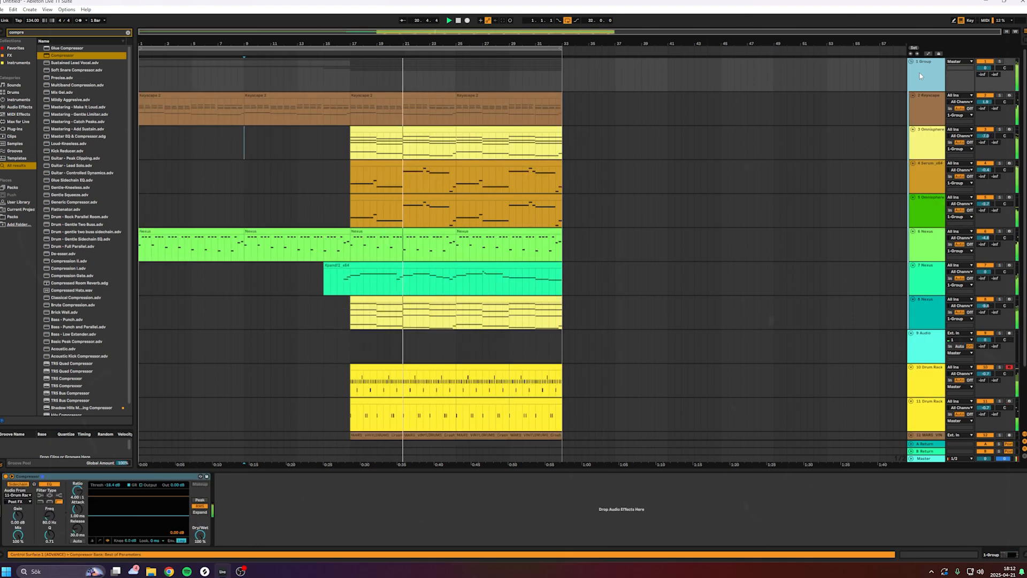
Inspect the device chain of the 10 Drum Rack track, including its Saturator.
scroll(819, 201, "down", 8)
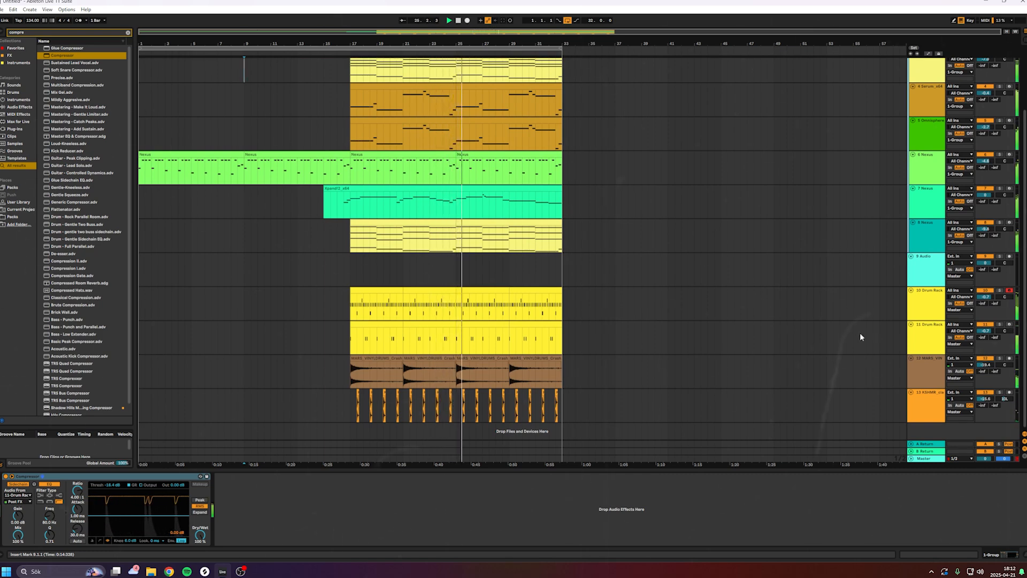
left_click(919, 301)
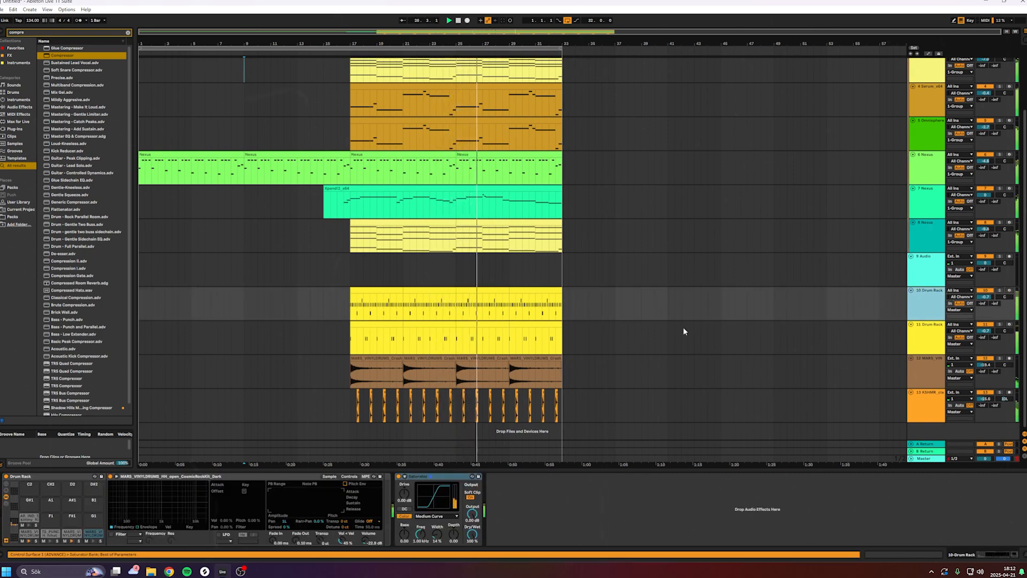
left_click(412, 484)
Search the browser for "lim" and add a Limiter at the end of the Master track's device chain.
left_click(926, 459)
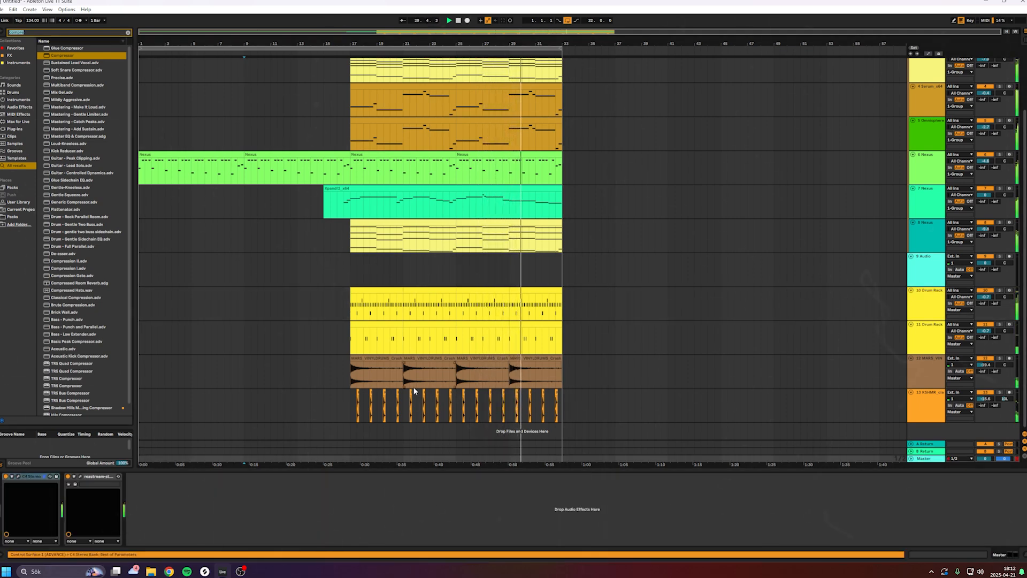
type("lim")
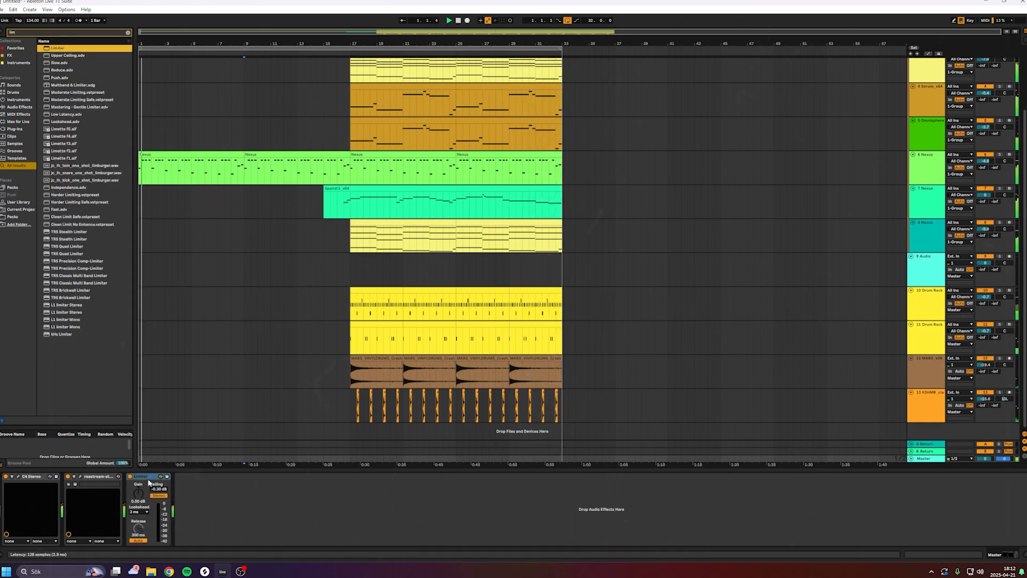
scroll(256, 413, "up", 1)
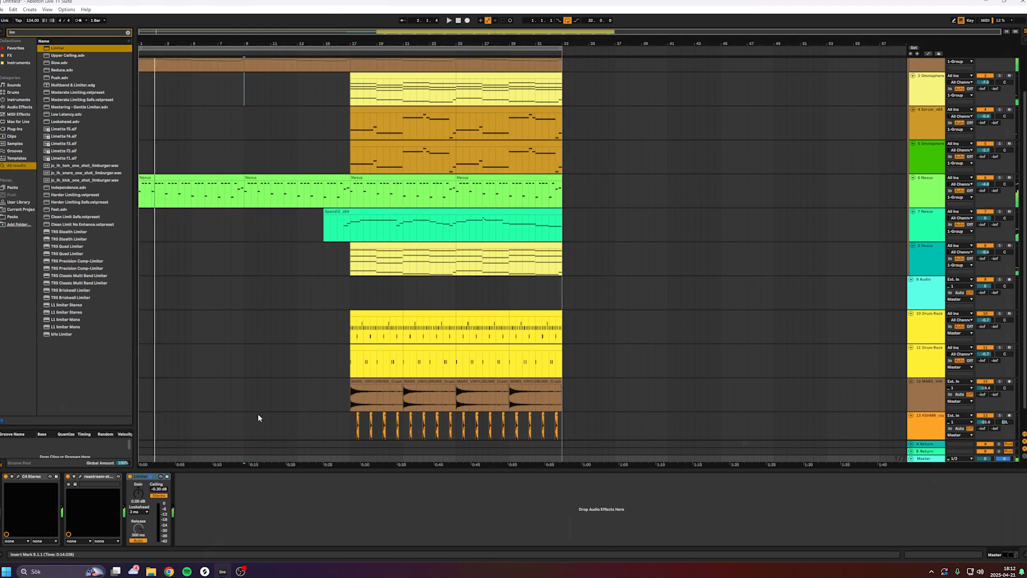